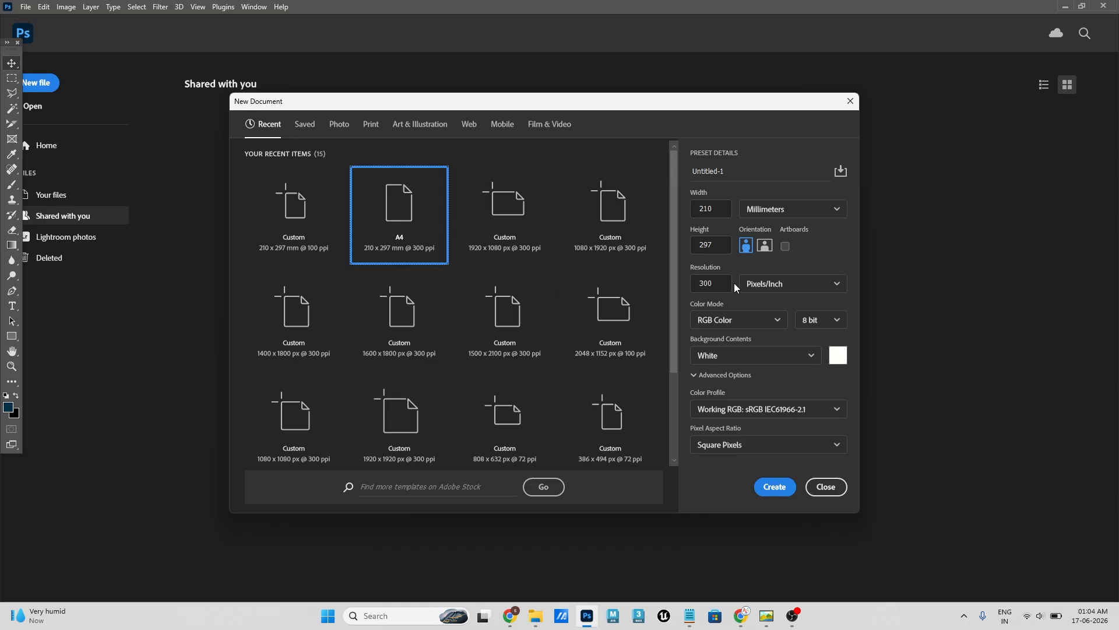
- Create a new A4 portrait document, 210 x 297 mm, at 100 pixels/inch in CMYK Color mode
left_click_drag(721, 285, 650, 288)
type("1")
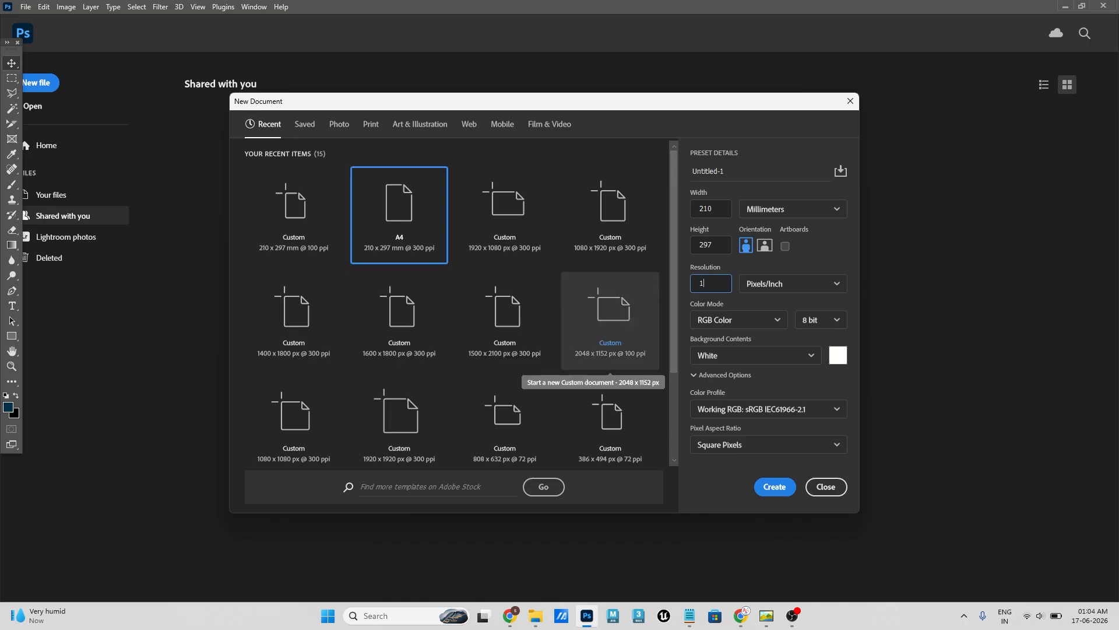
left_click(849, 264)
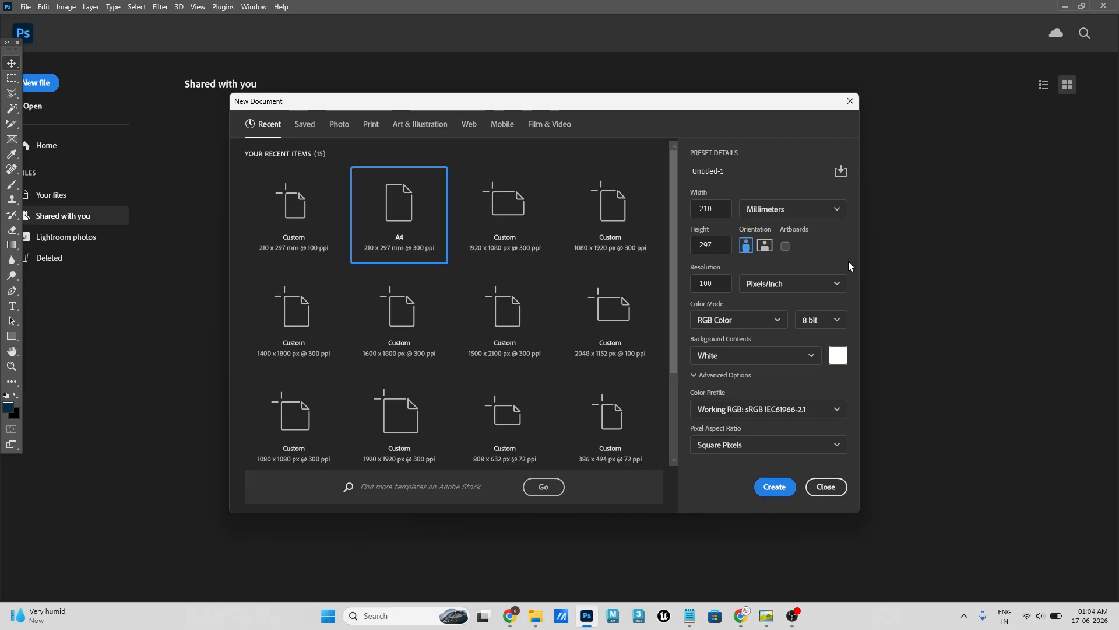
left_click(775, 320)
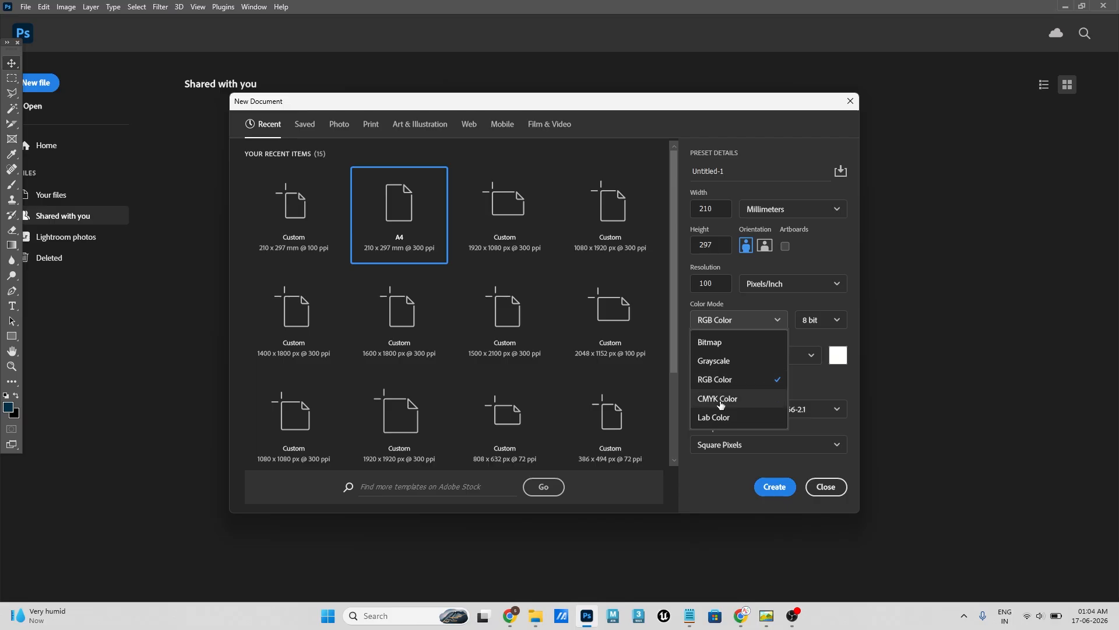
left_click(720, 400)
left_click(780, 490)
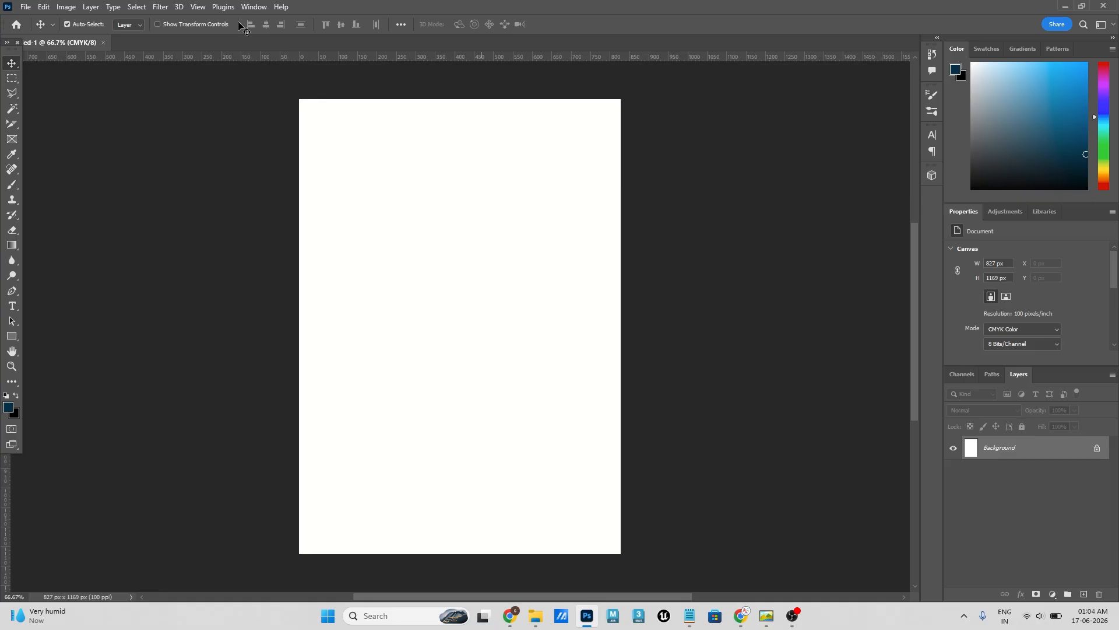
- Float the blank document in its own window, widen it, and move it aside to free space for a second document
left_click_drag(43, 44, 384, 90)
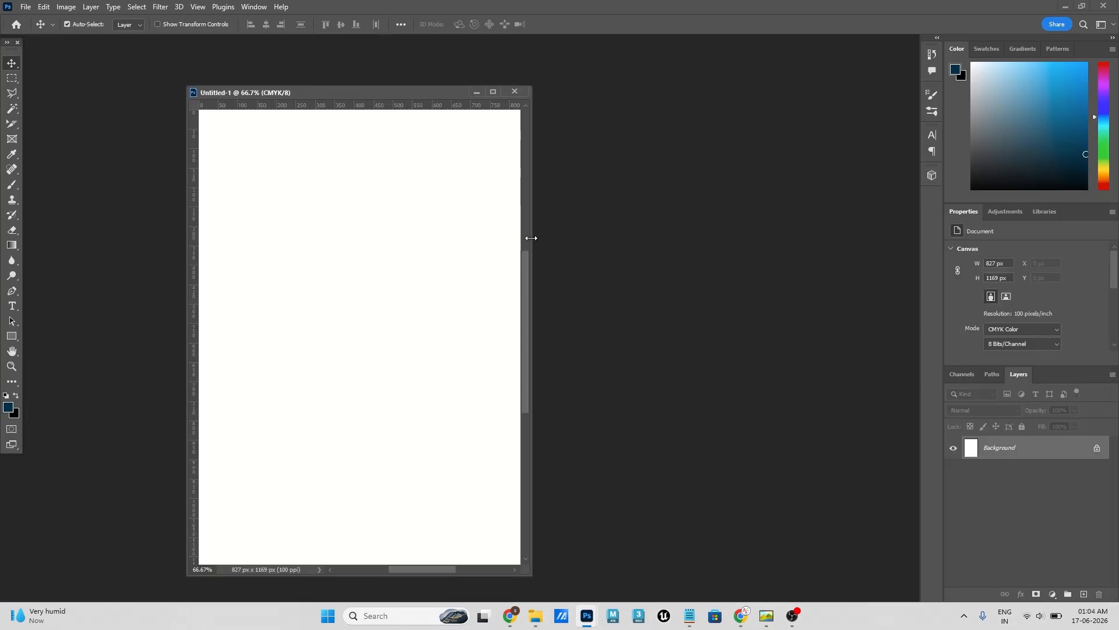
left_click_drag(527, 238, 644, 238)
left_click_drag(465, 87, 719, 59)
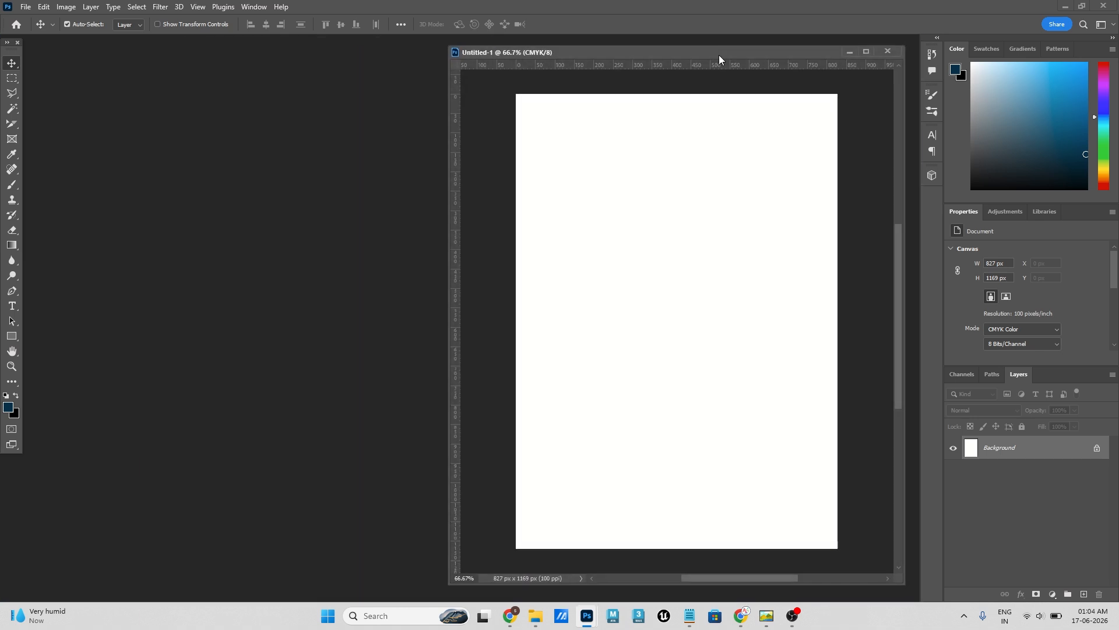
- Open the reference poster 296730966_babd43d3-ff24-4f7e-8628-5de8ba49eb4d.jpg from the Brochure folder in a floating window beside the blank document
left_click(535, 616)
key("Down")
key("F2")
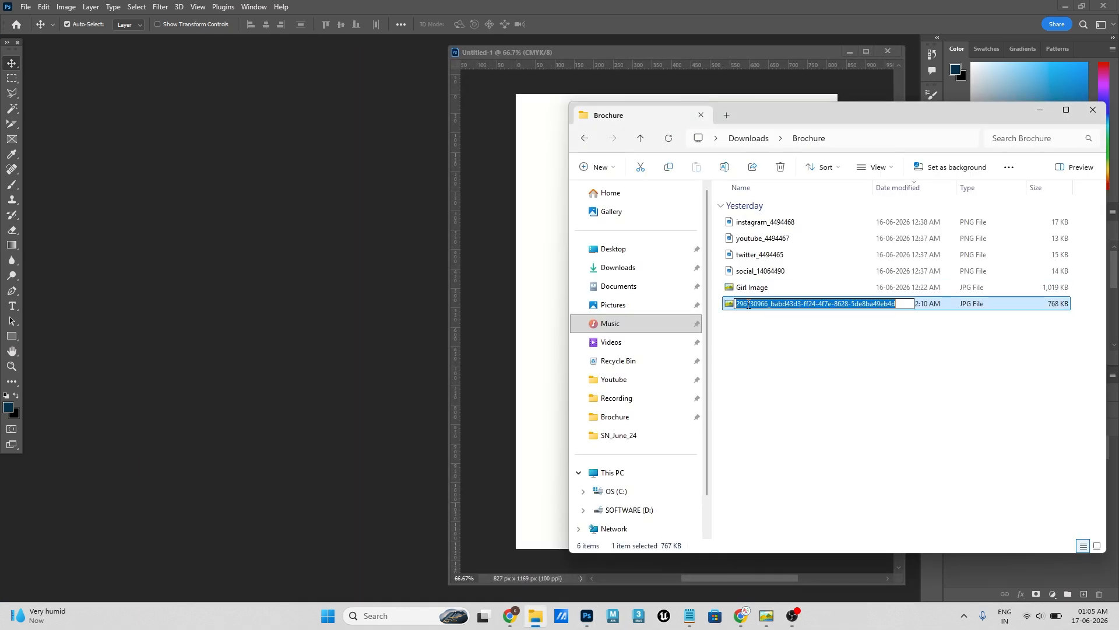
left_click_drag(827, 303, 247, 317)
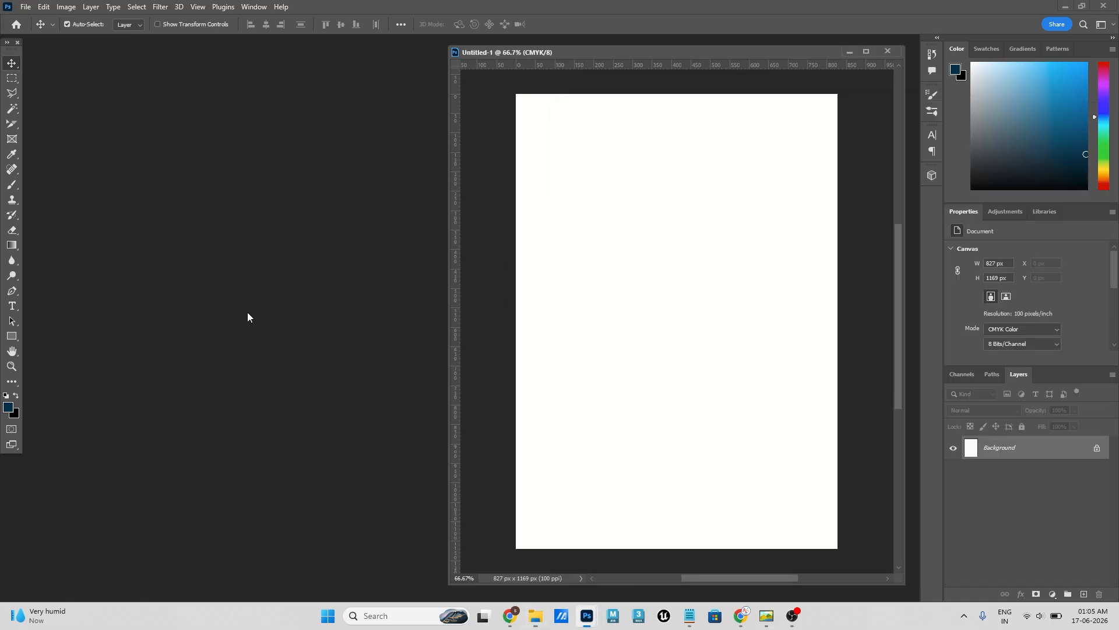
left_click_drag(149, 43, 274, 54)
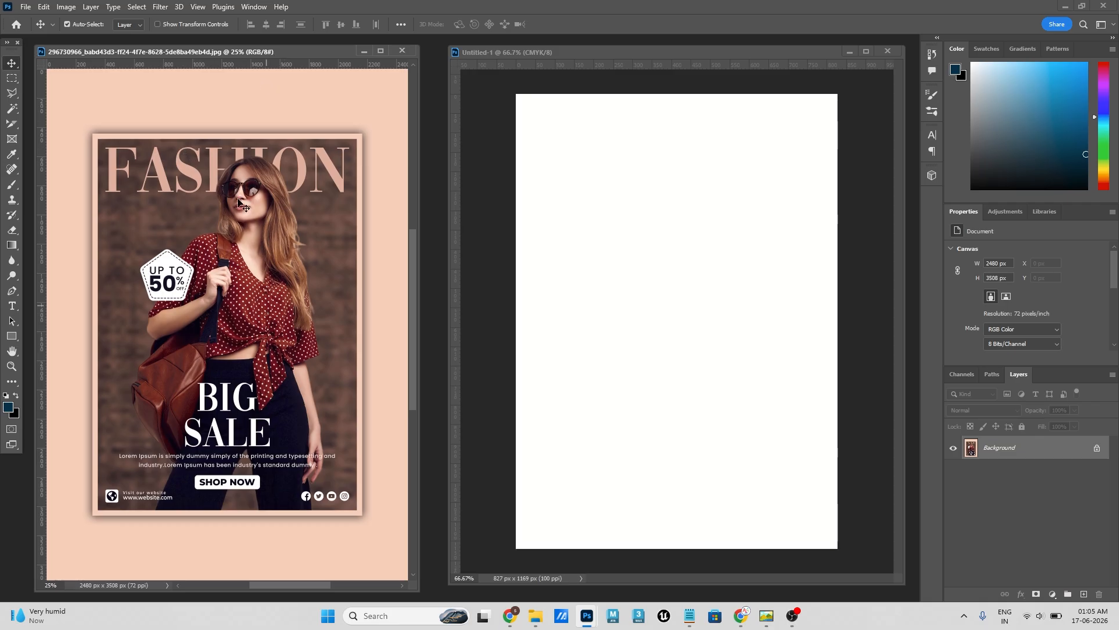
- Place the Girl Image file from the Brochure folder into the blank document so that it fills the canvas
left_click(688, 360)
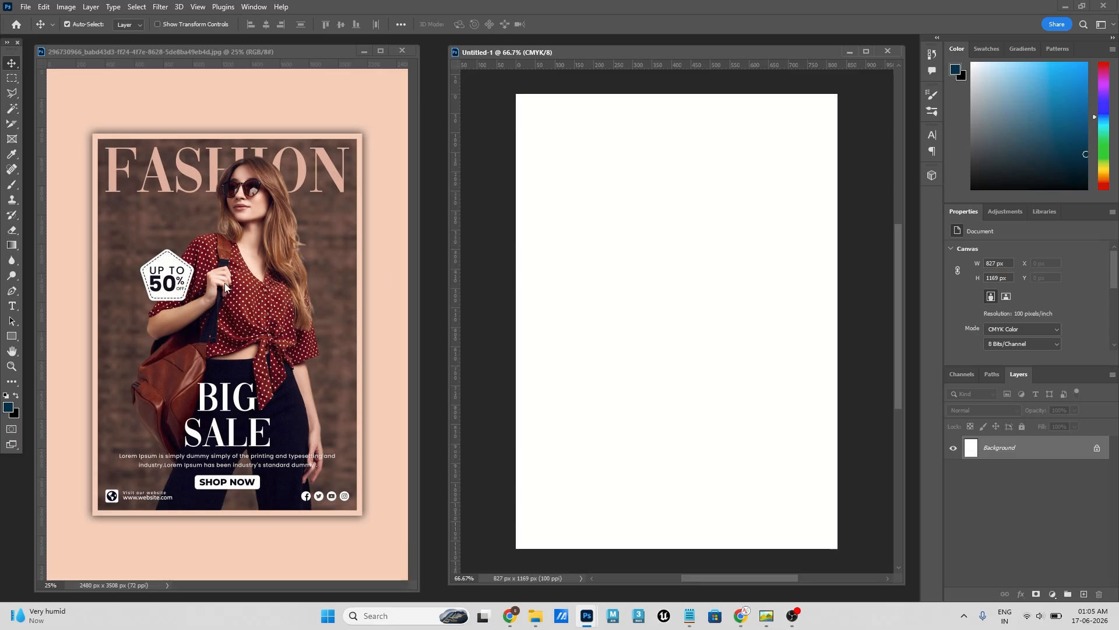
left_click(535, 615)
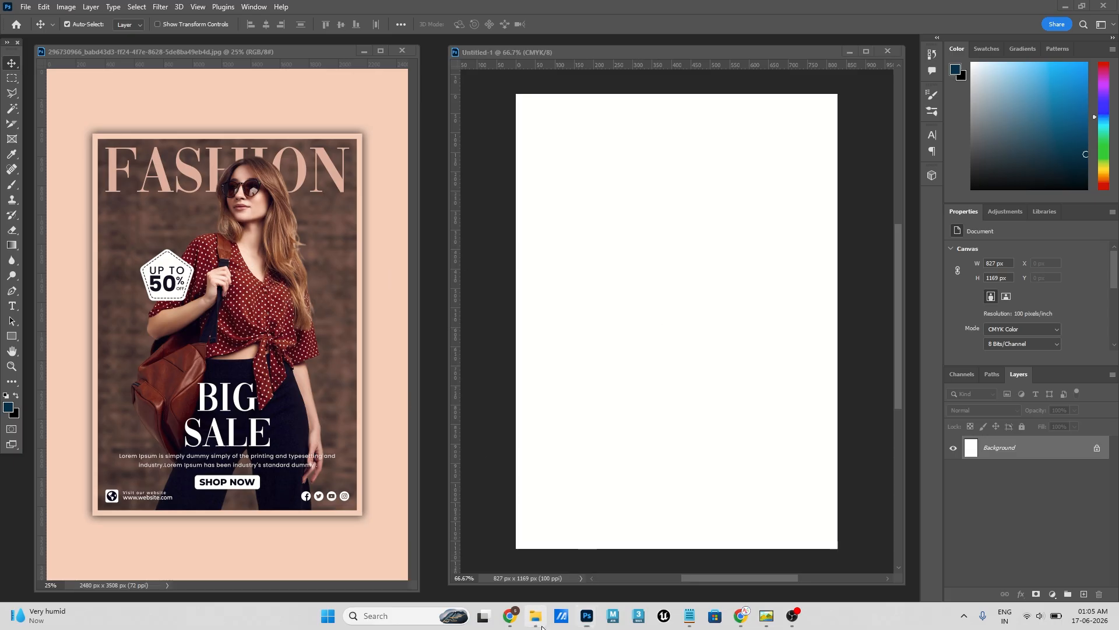
left_click_drag(752, 288, 524, 227)
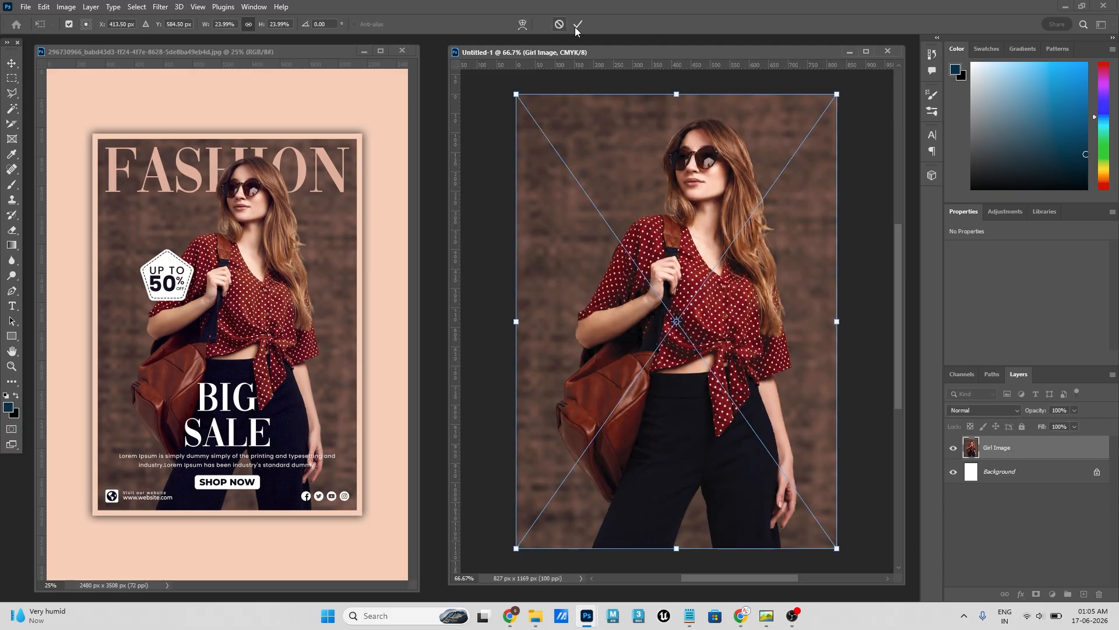
left_click(579, 26)
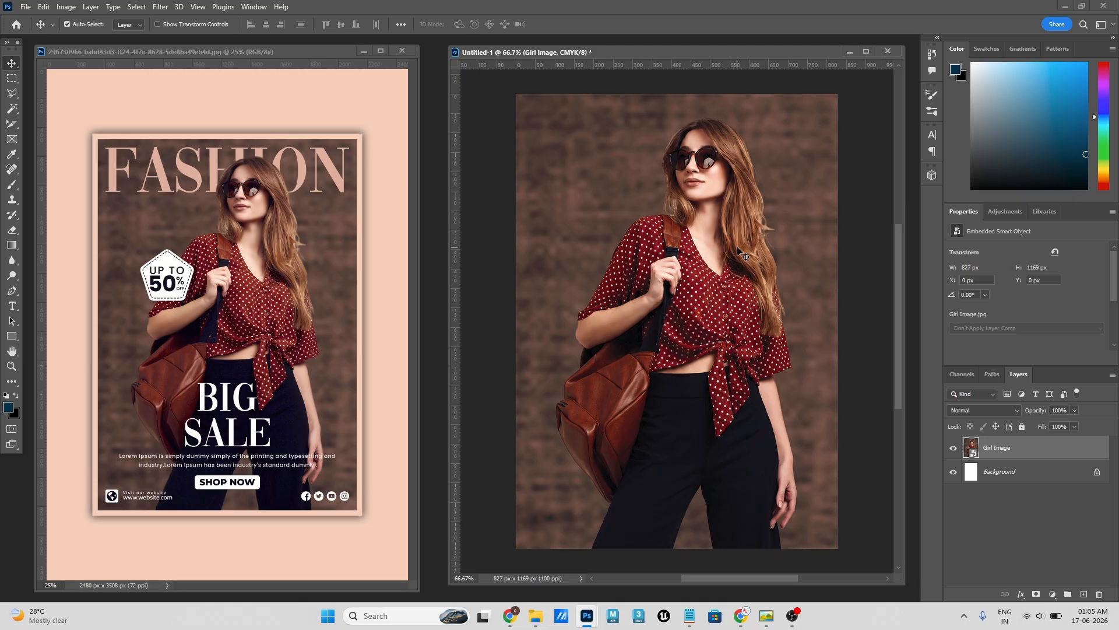
- Add a guide layout with 40 px margins on all four sides and delete its vertical centre guide
left_click(197, 7)
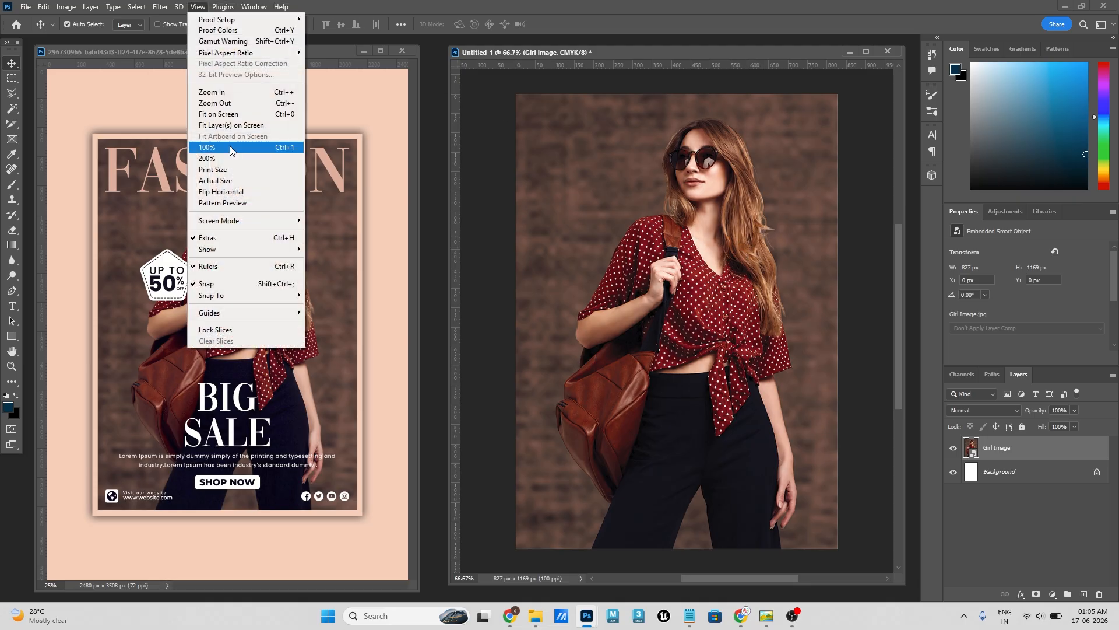
mouse_move(245, 314)
left_click(369, 387)
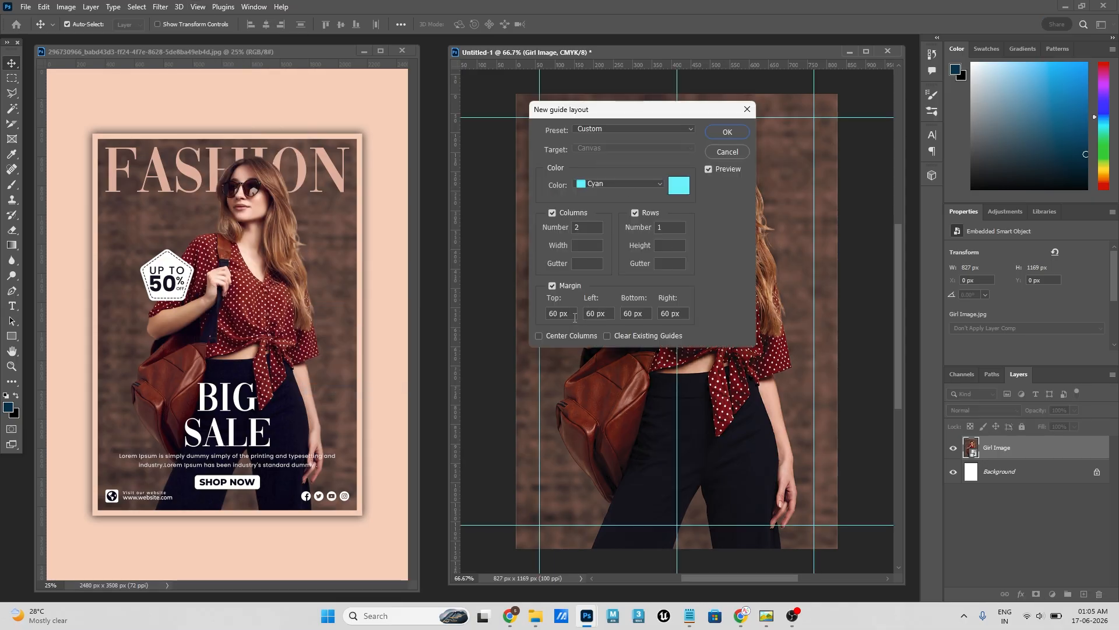
left_click_drag(574, 318, 554, 318)
type("40")
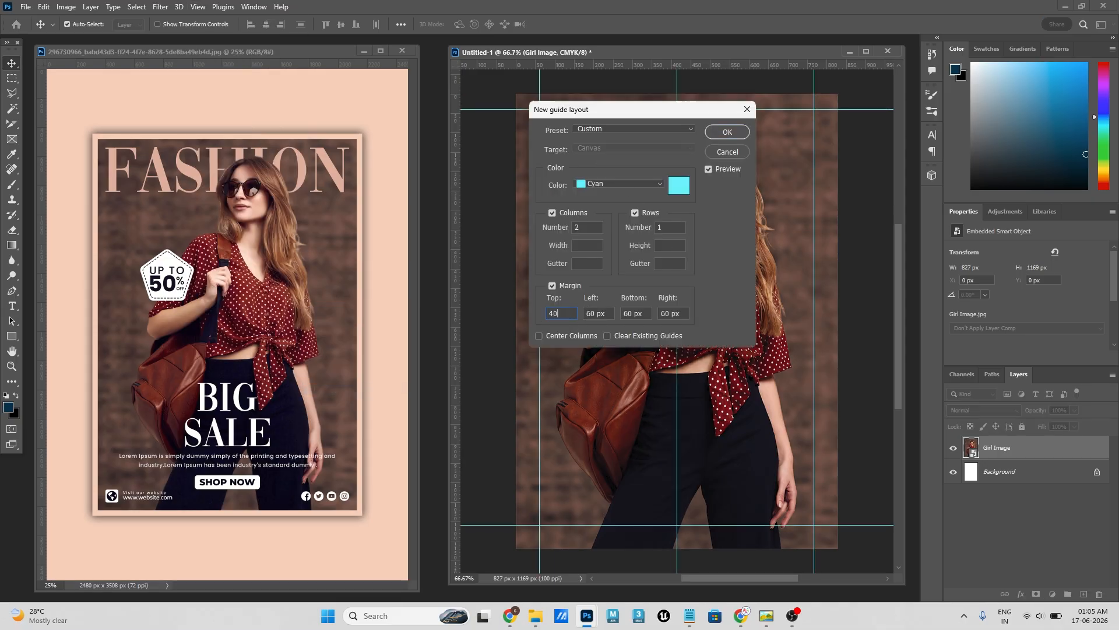
key("Tab")
type("40")
key("Tab")
type("40")
key("Tab")
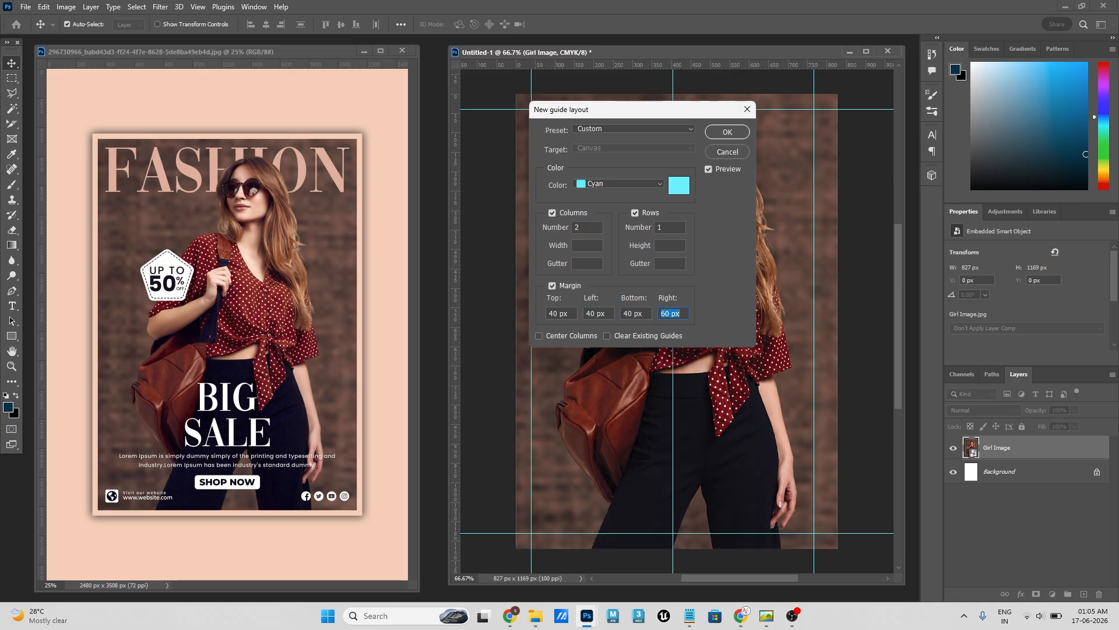
type("40")
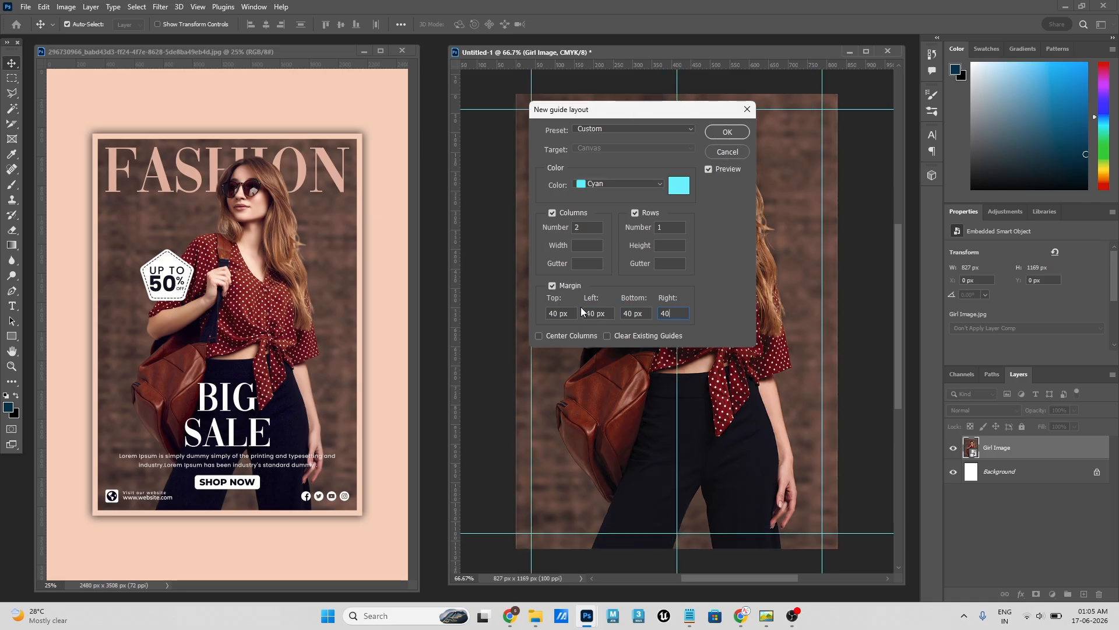
left_click(727, 131)
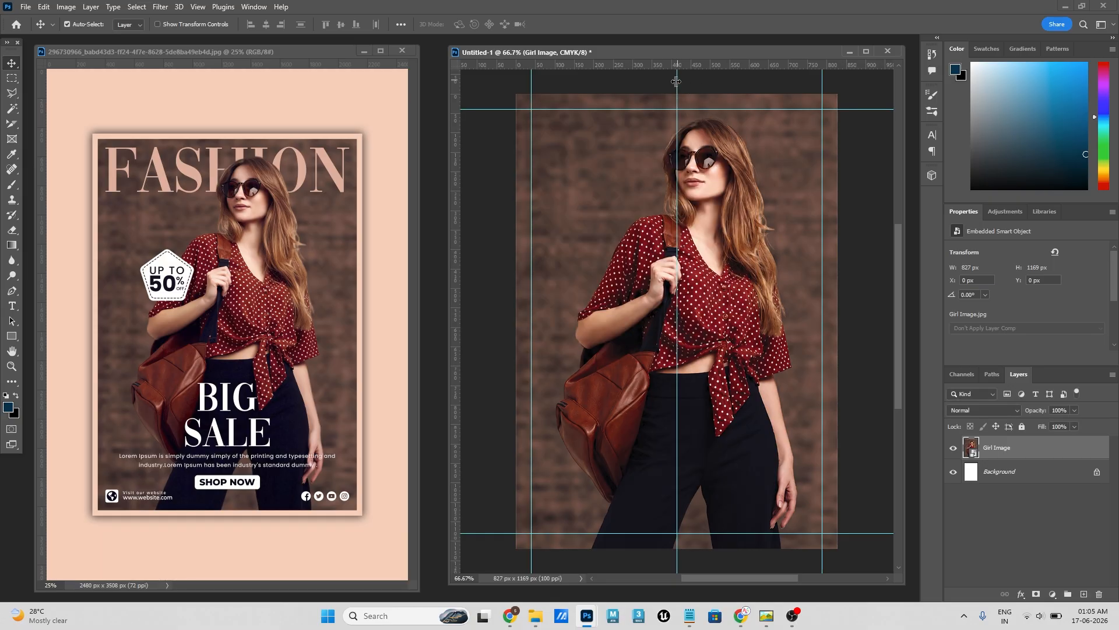
left_click(677, 82)
key("Delete")
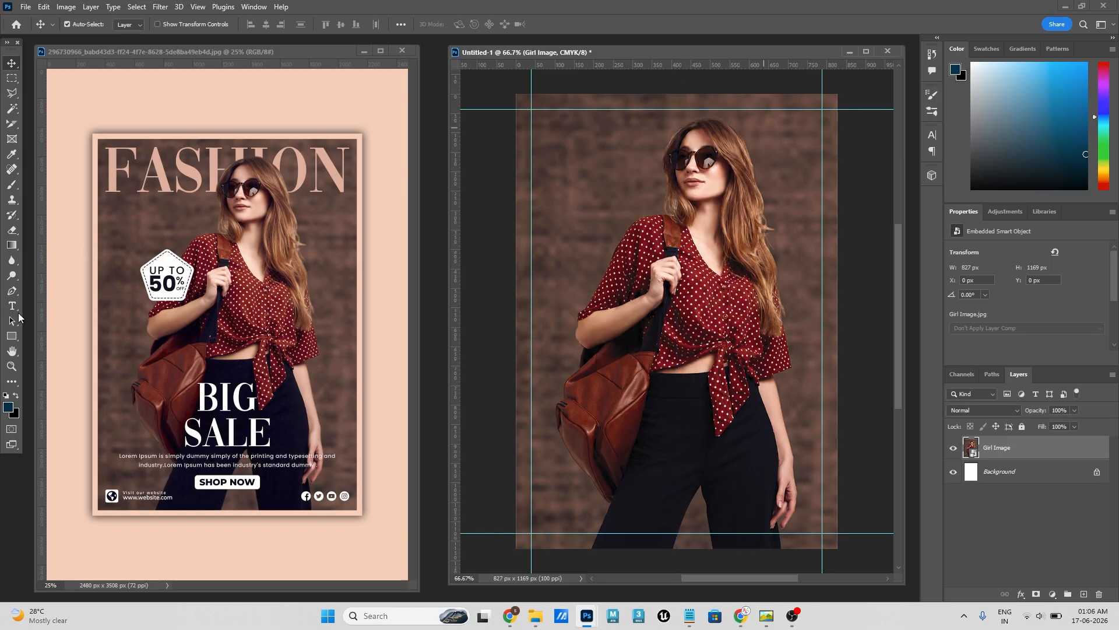
left_click(8, 339)
left_click(61, 336)
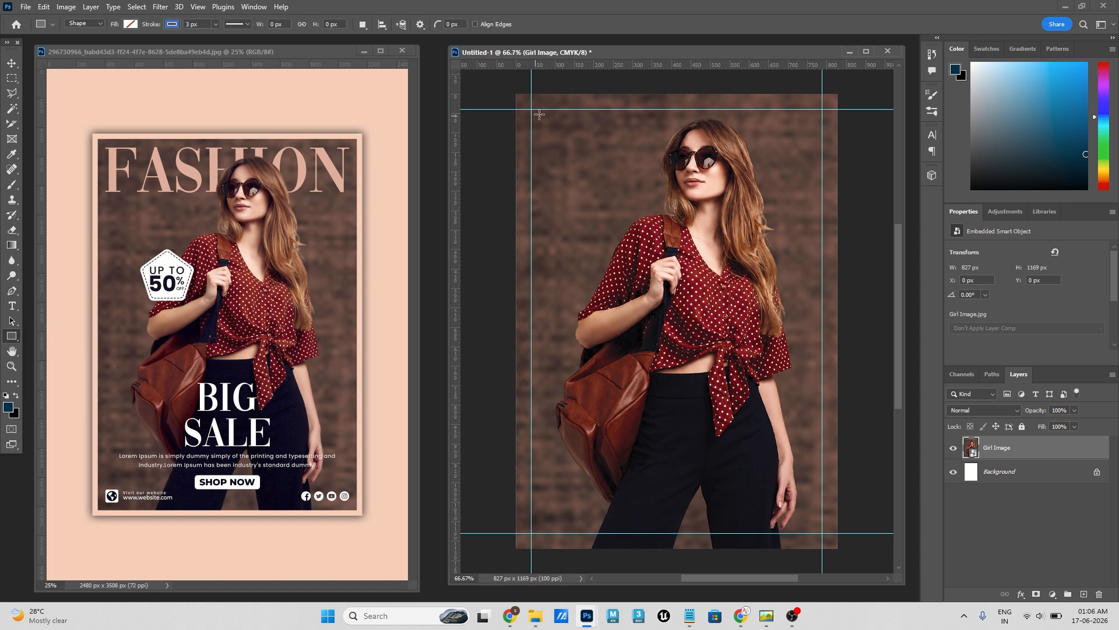
left_click_drag(531, 109, 824, 533)
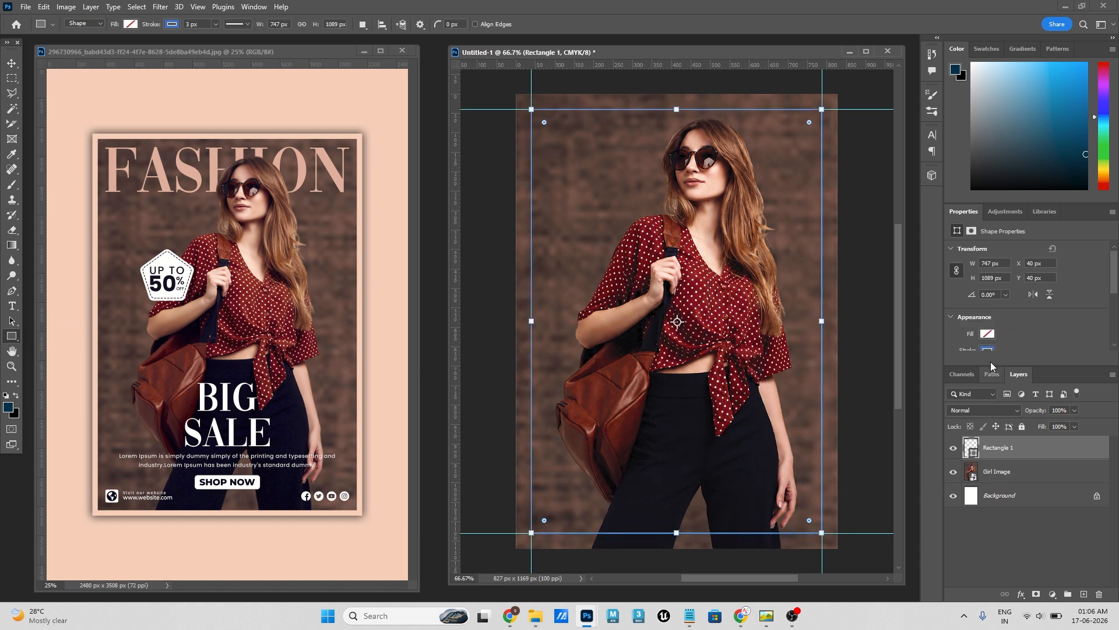
left_click(987, 334)
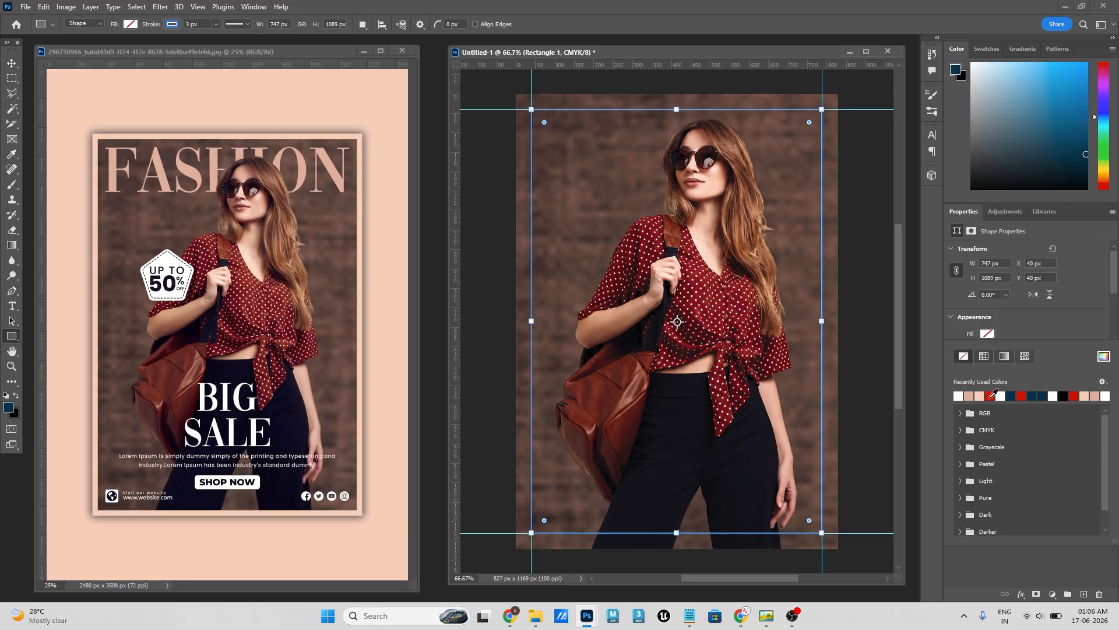
left_click(989, 396)
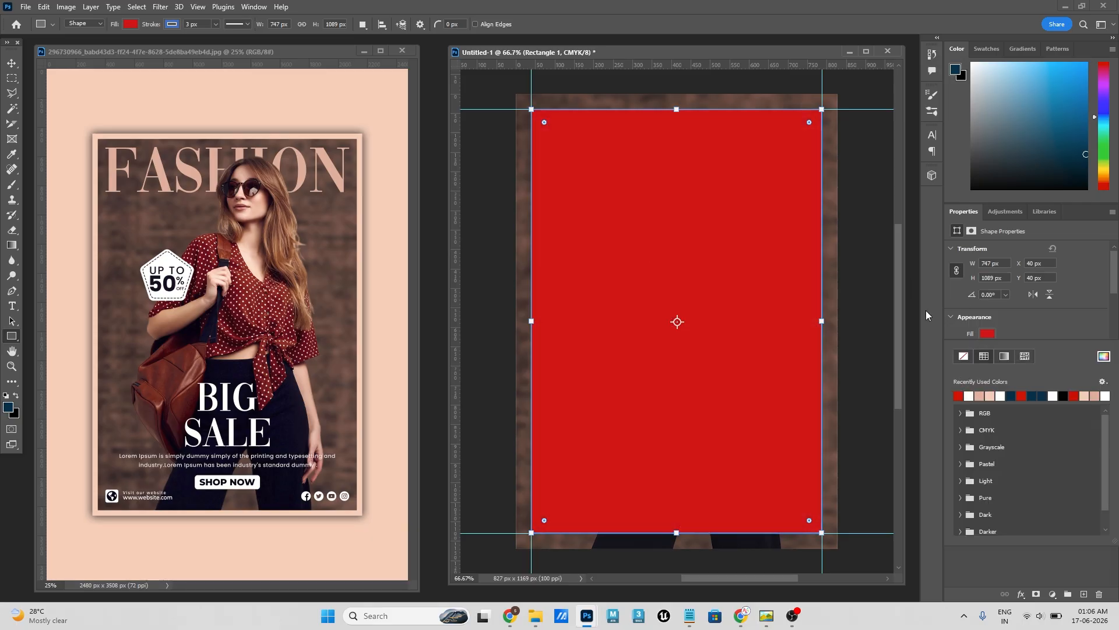
left_click(11, 62)
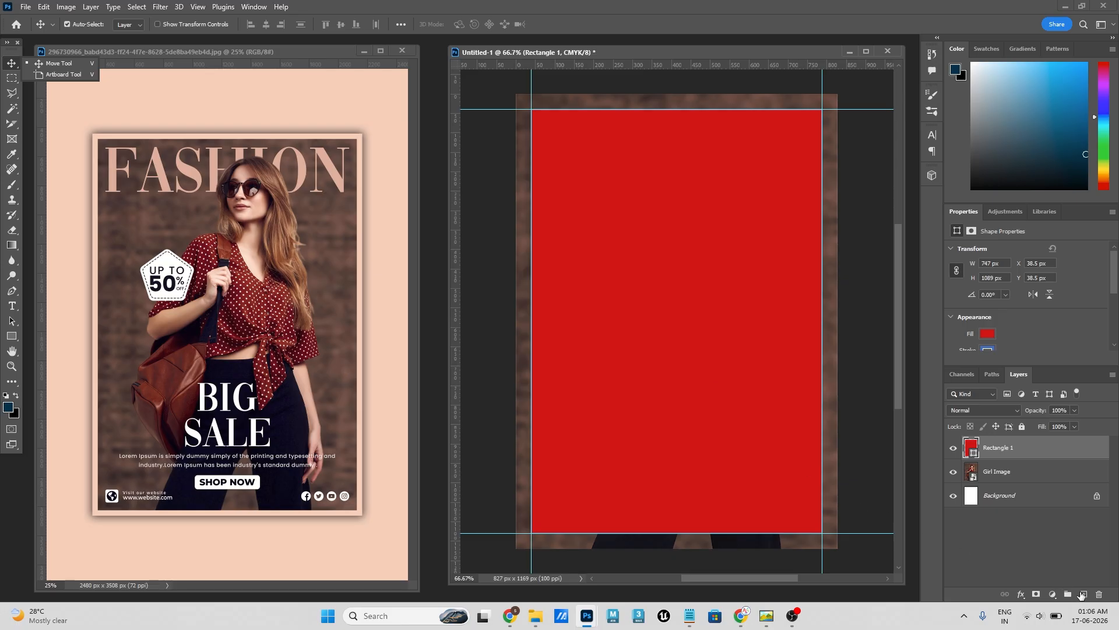
left_click(1099, 593)
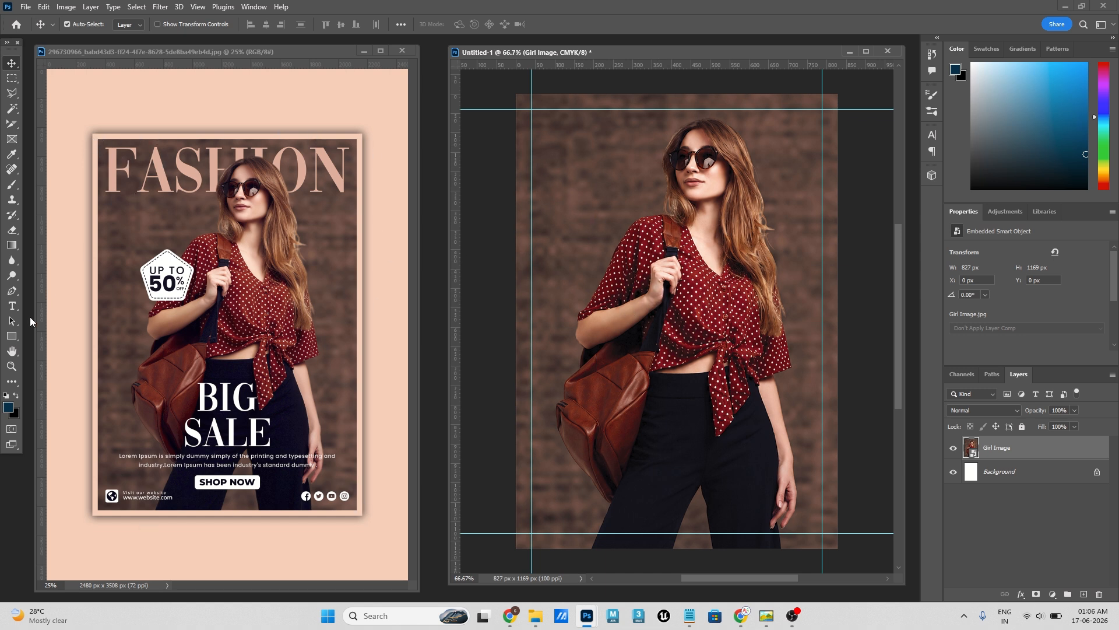
- Draw an unfilled rectangle about 828 x 1177 px with a 3 px stroke over the whole Untitled-1 canvas
left_click(11, 336)
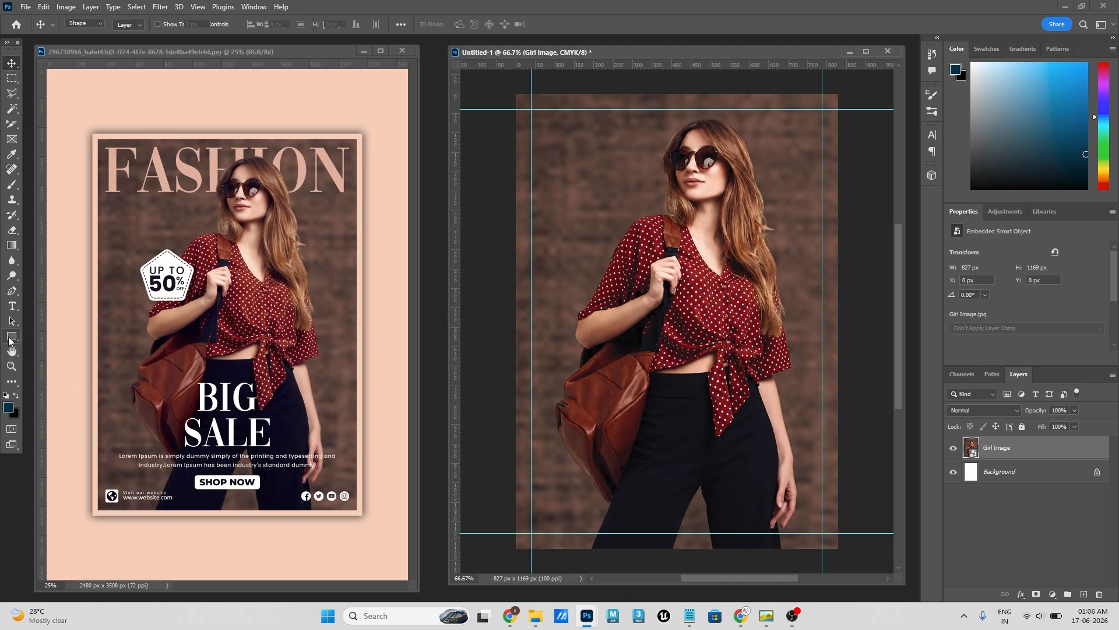
left_click(79, 338)
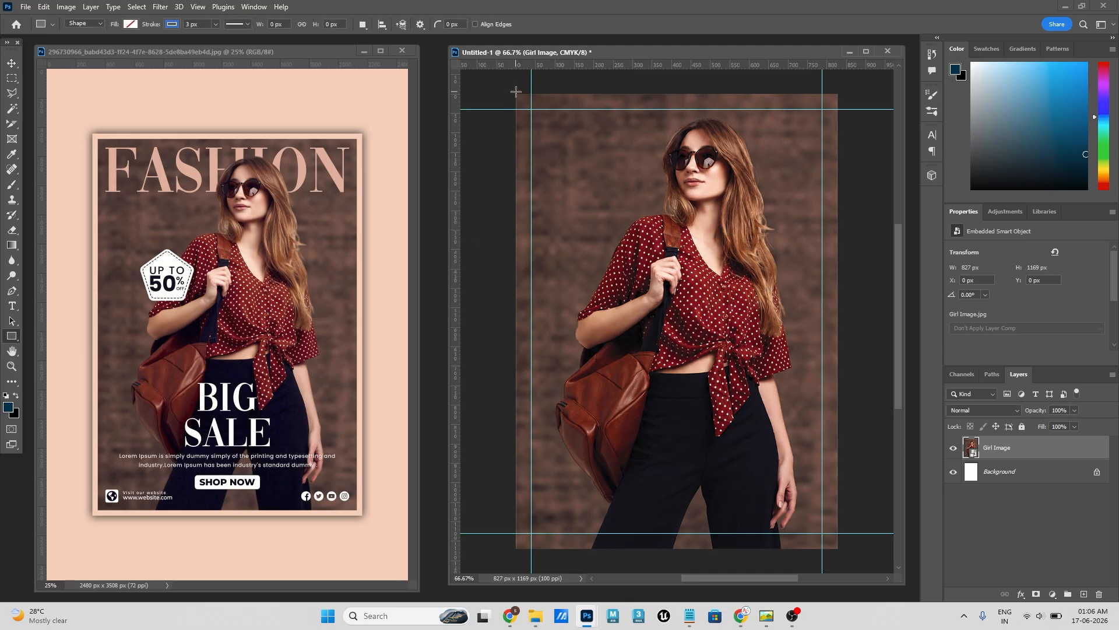
left_click_drag(515, 92, 837, 549)
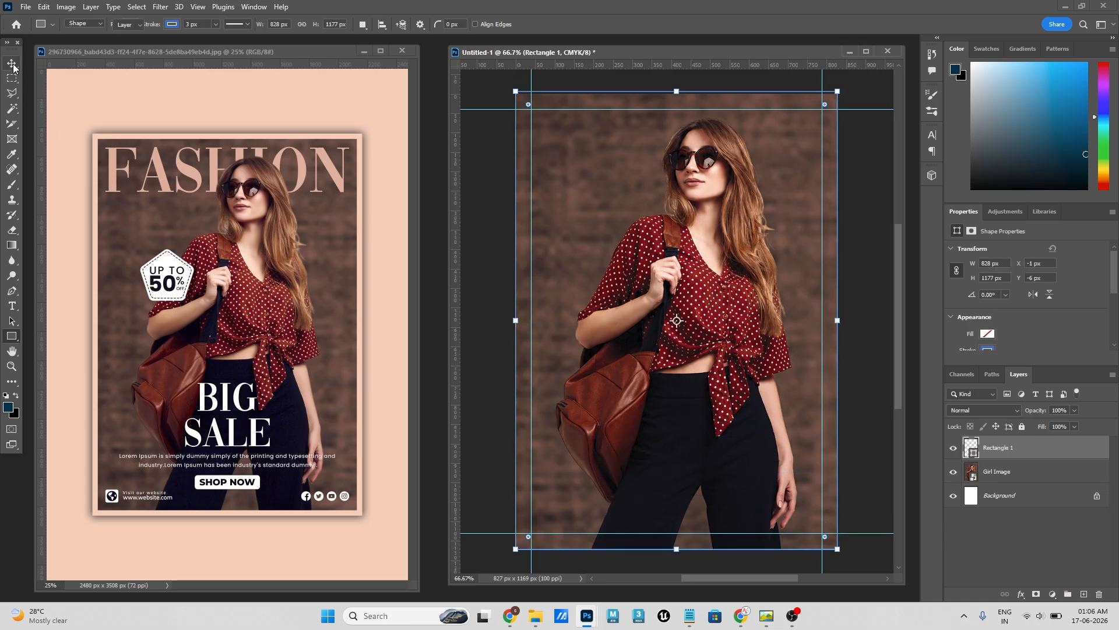
- Free-transform the rectangle so its upper and left edges line up with the canvas edges
key("ctrl+t")
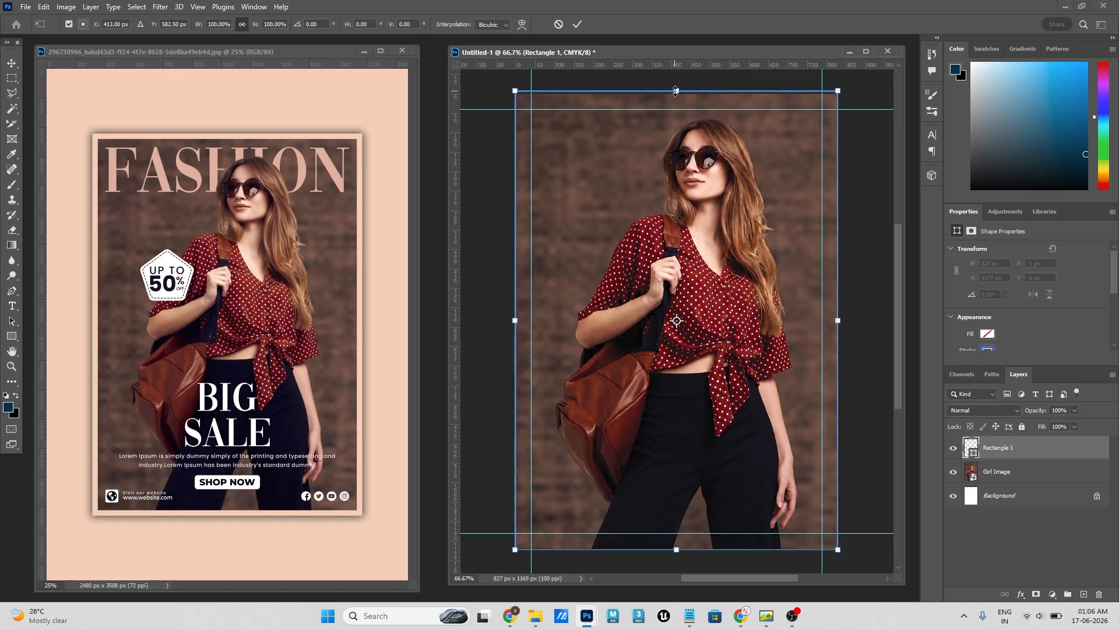
left_click_drag(676, 91, 676, 94)
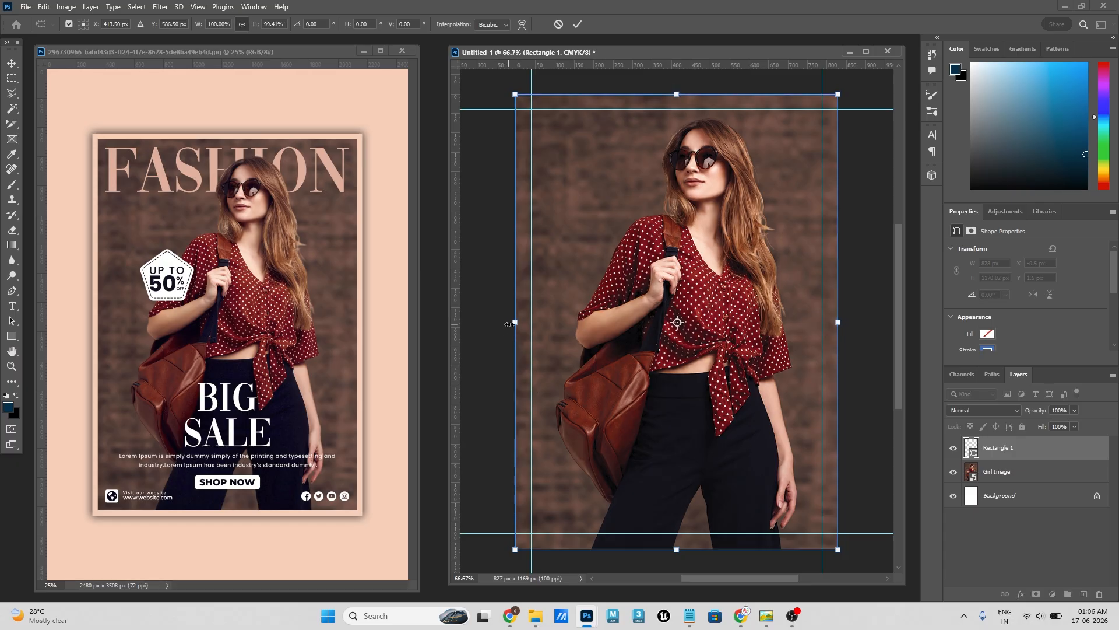
left_click_drag(509, 324, 510, 323)
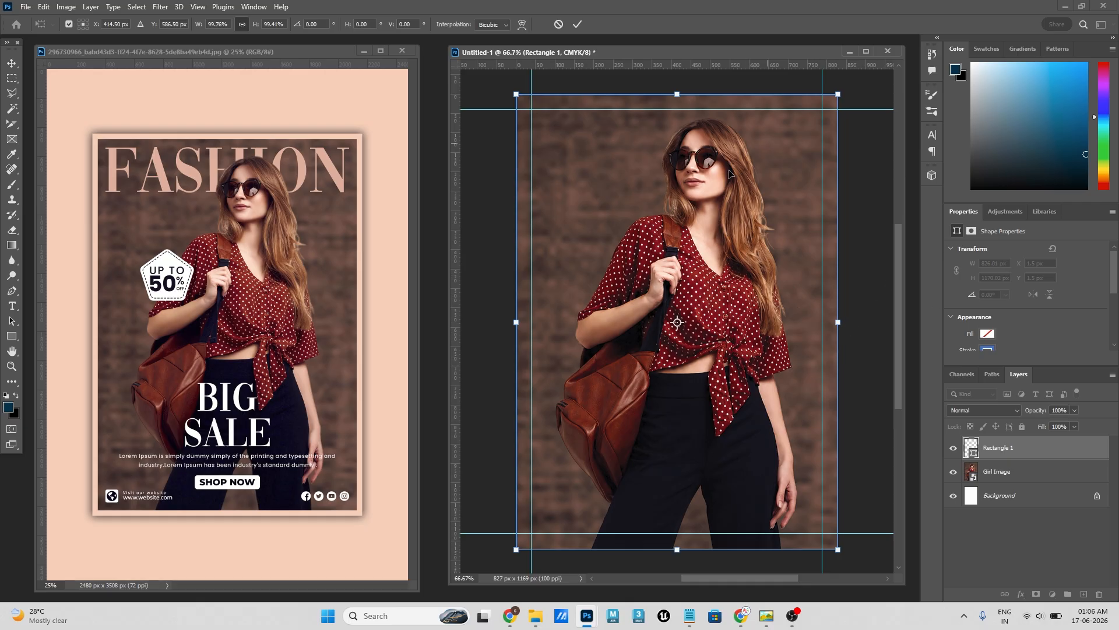
scroll(1012, 347, "down", 2)
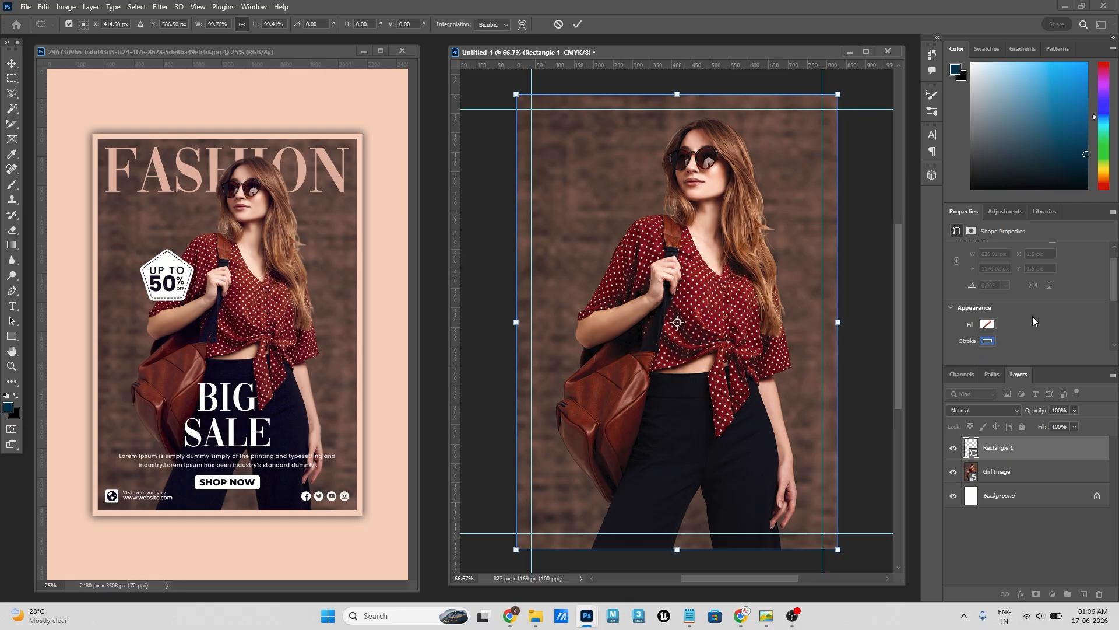
left_click(578, 25)
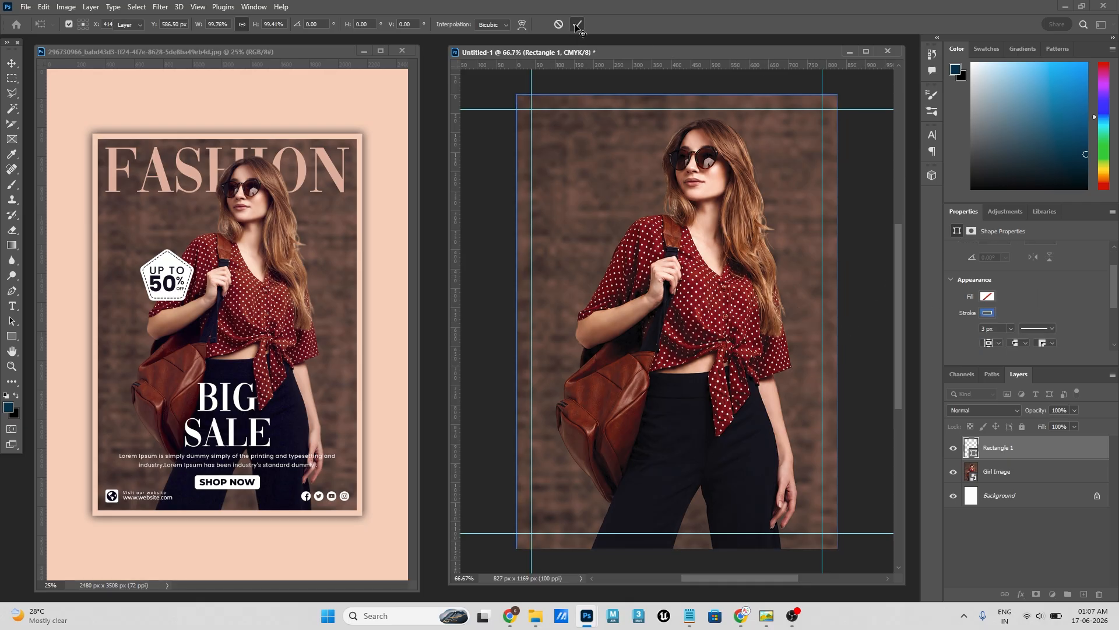
- Set the rectangle's stroke to the peach colour f4d1bb sampled from the reference poster's background
left_click(989, 315)
left_click(1104, 336)
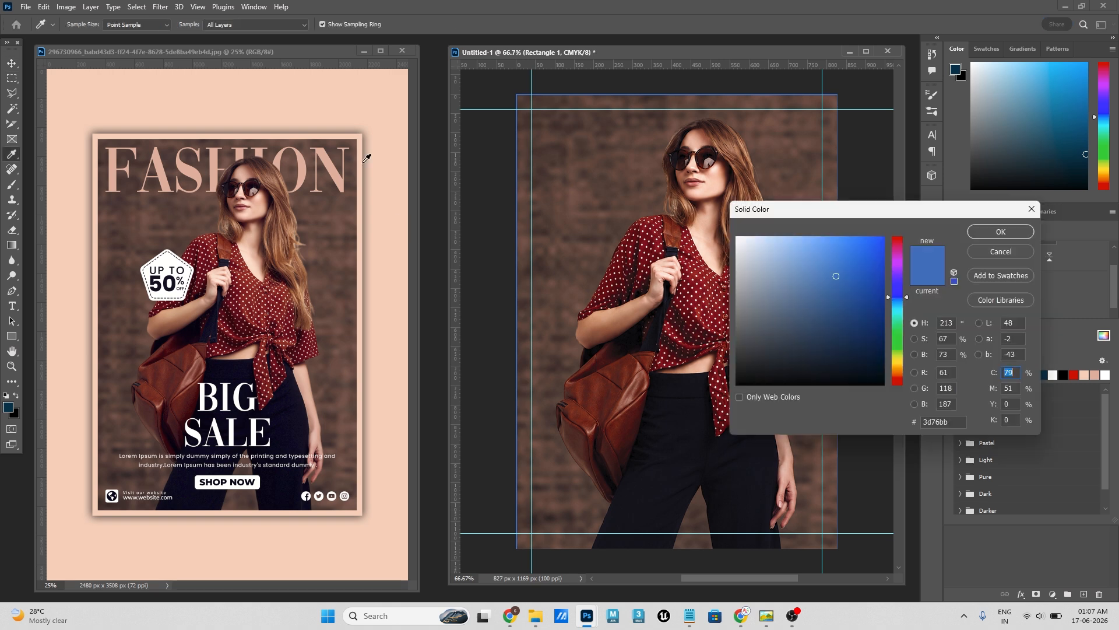
left_click(389, 150)
left_click(984, 232)
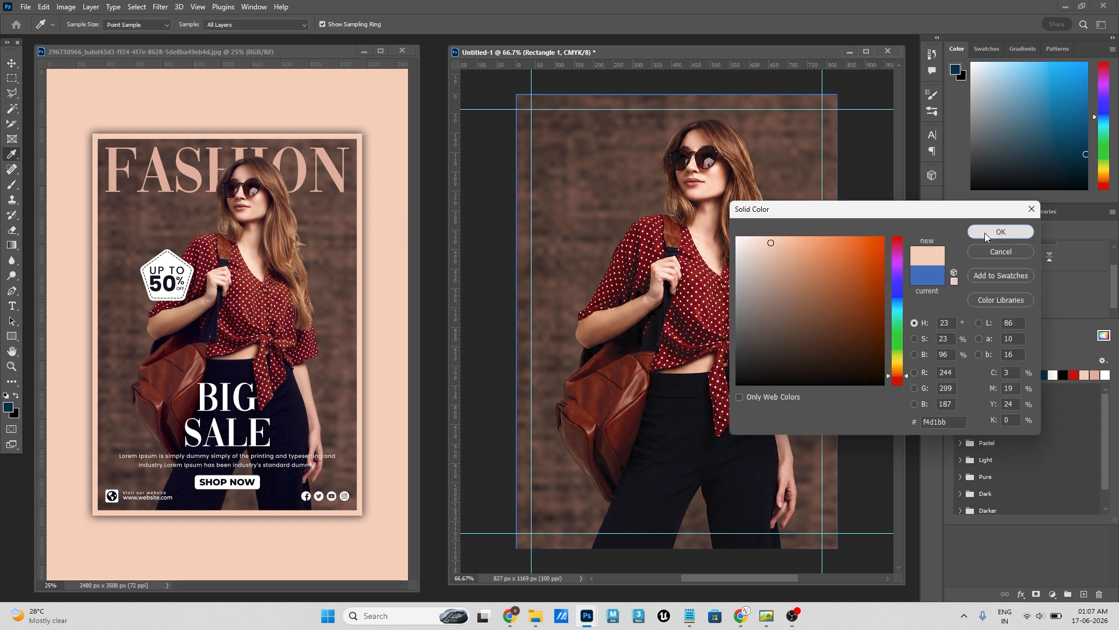
left_click(1032, 295)
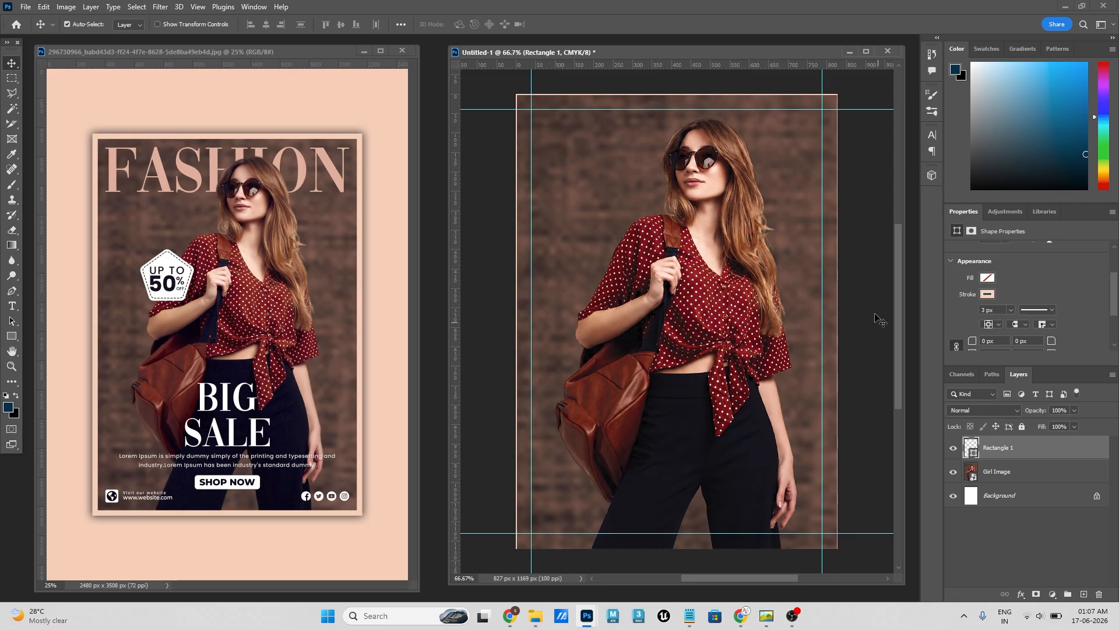
- Free-transform the rectangle so its upper and lower edges fit the canvas height
key("ctrl+t")
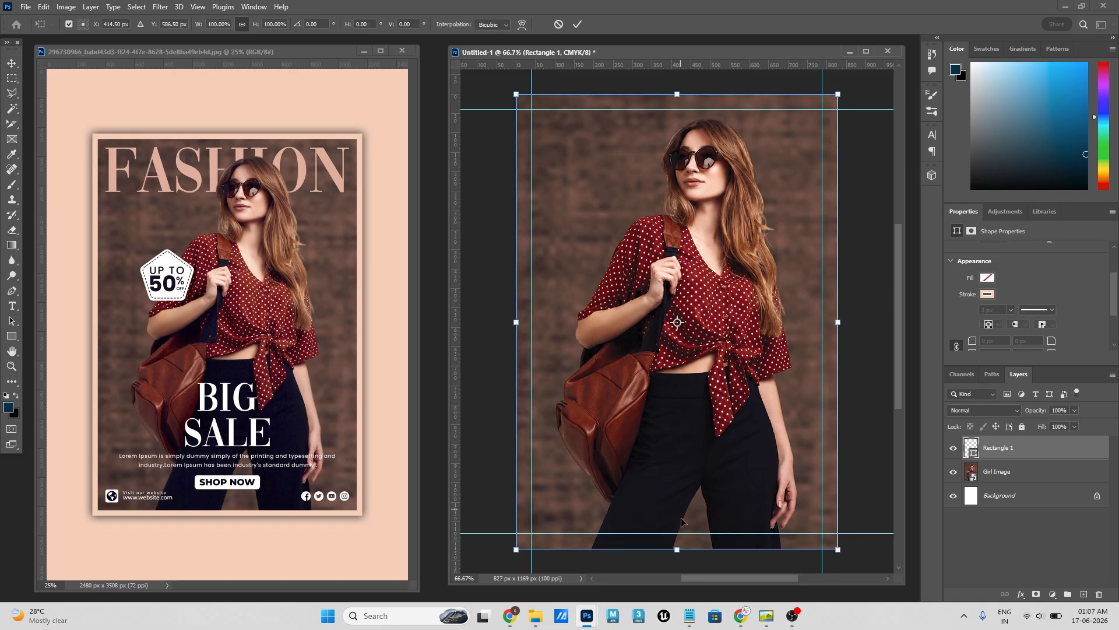
left_click_drag(681, 549, 680, 548)
left_click_drag(677, 94, 677, 94)
left_click(577, 24)
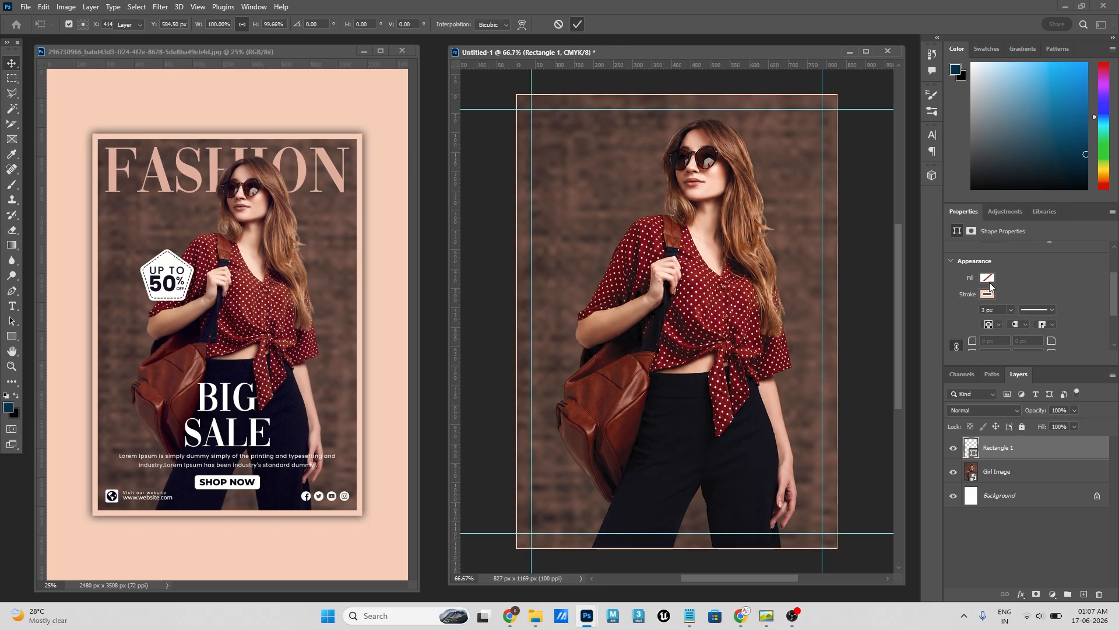
- Set the rectangle's stroke width to 30 px
left_click(999, 310)
type("30")
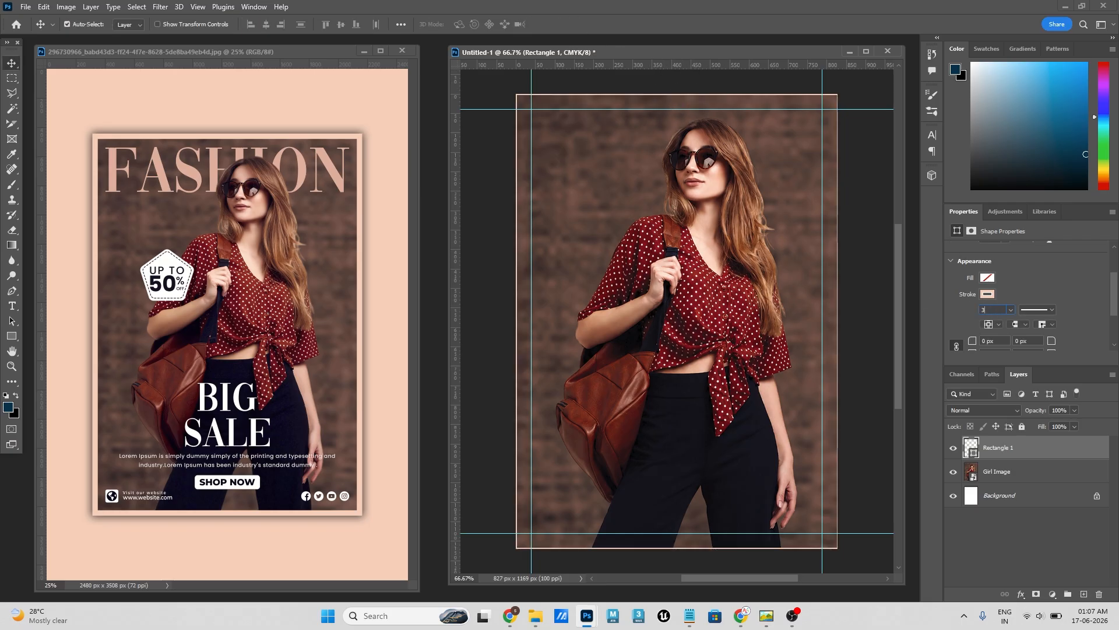
key("Return")
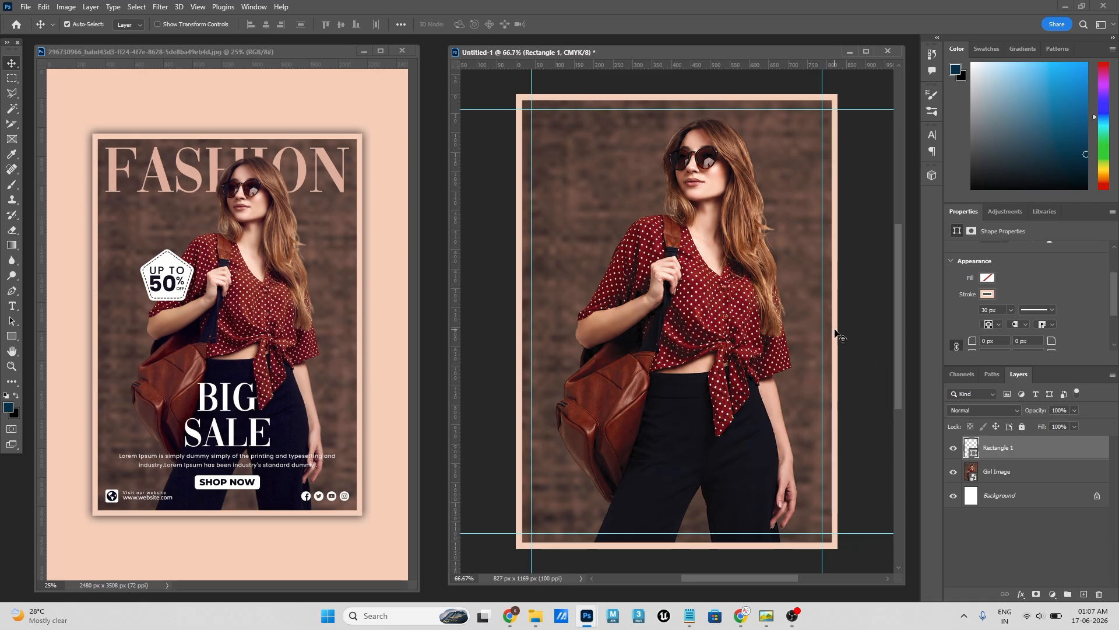
- Centre the border rectangle horizontally with alignment relative to the canvas, and deselect it
left_click(400, 24)
left_click(434, 132)
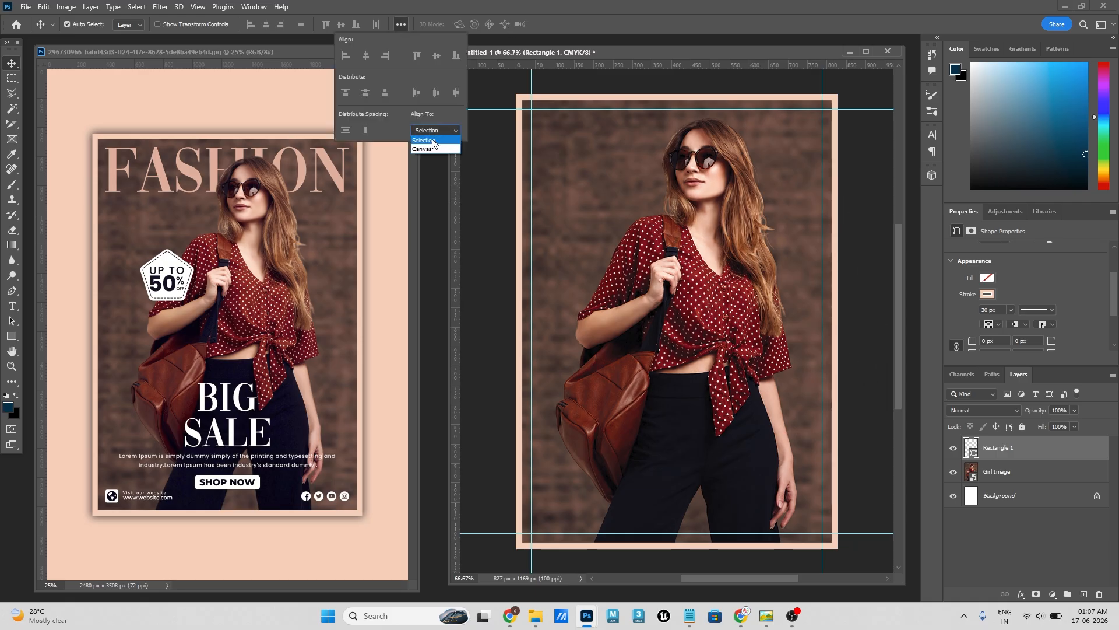
left_click(422, 148)
left_click(369, 56)
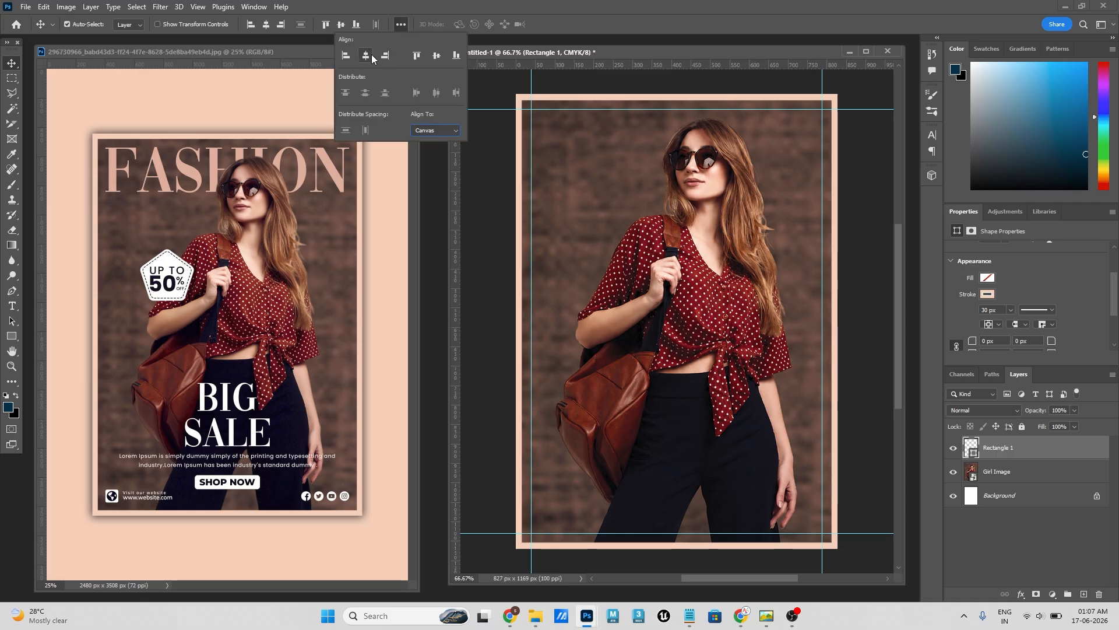
left_click(888, 402)
left_click(888, 402)
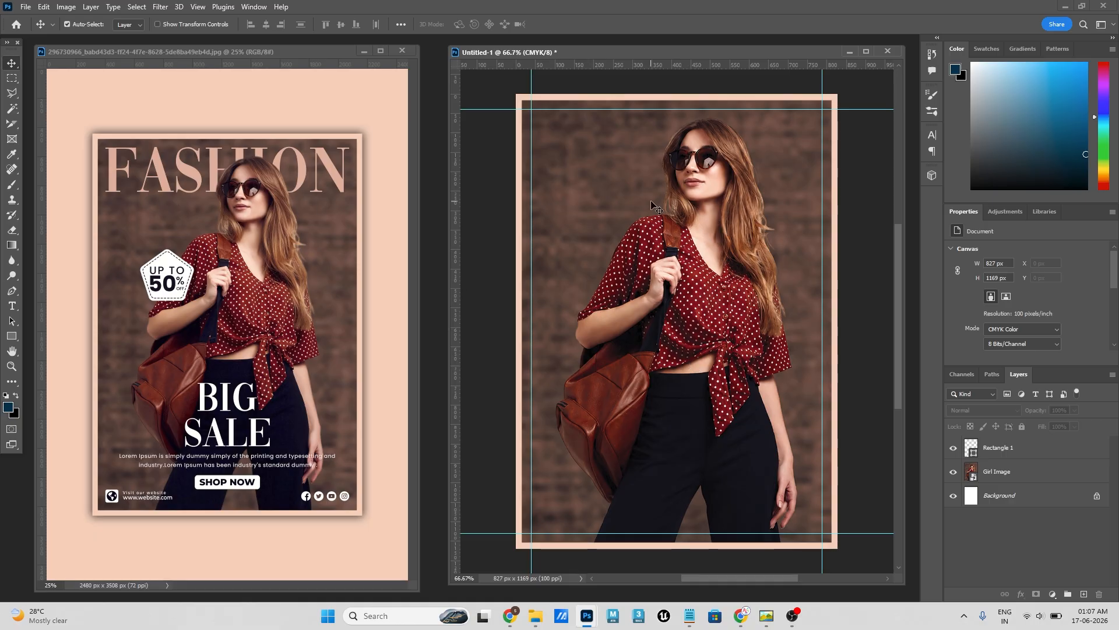
- Add the horizontal text "FASHION" in Didot Regular at 130 pt over the girl photo
left_click(15, 307)
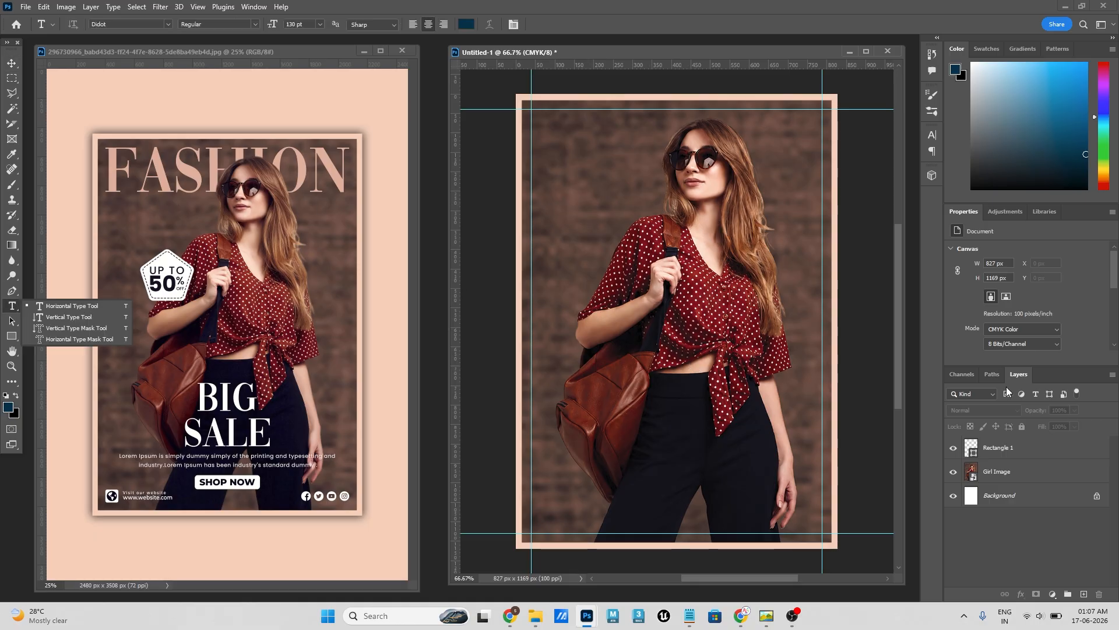
left_click(637, 246)
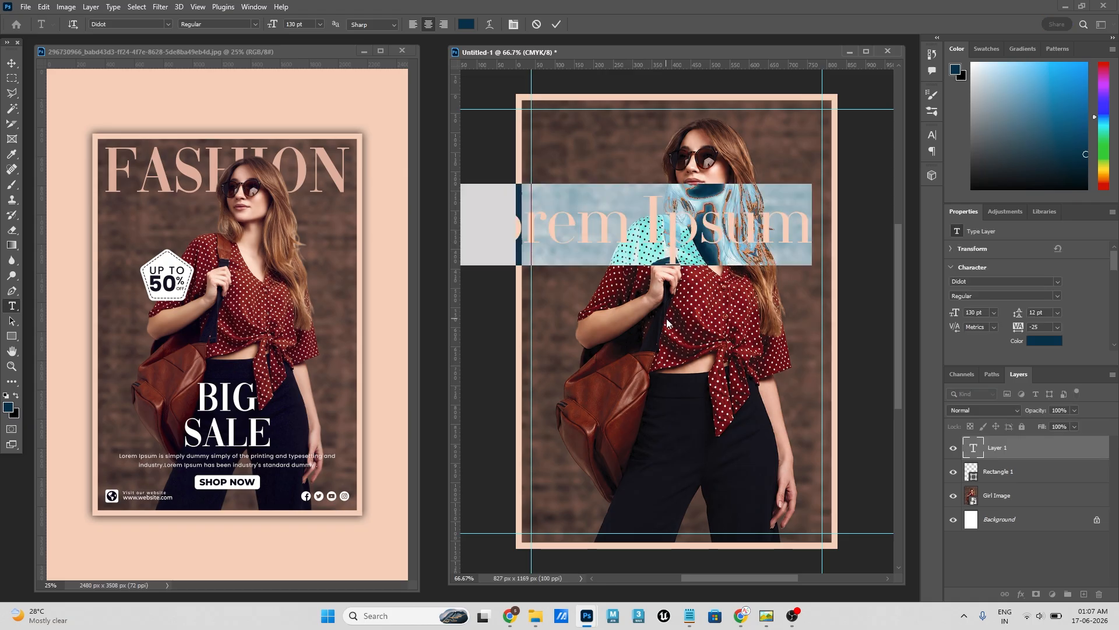
type("FASHI")
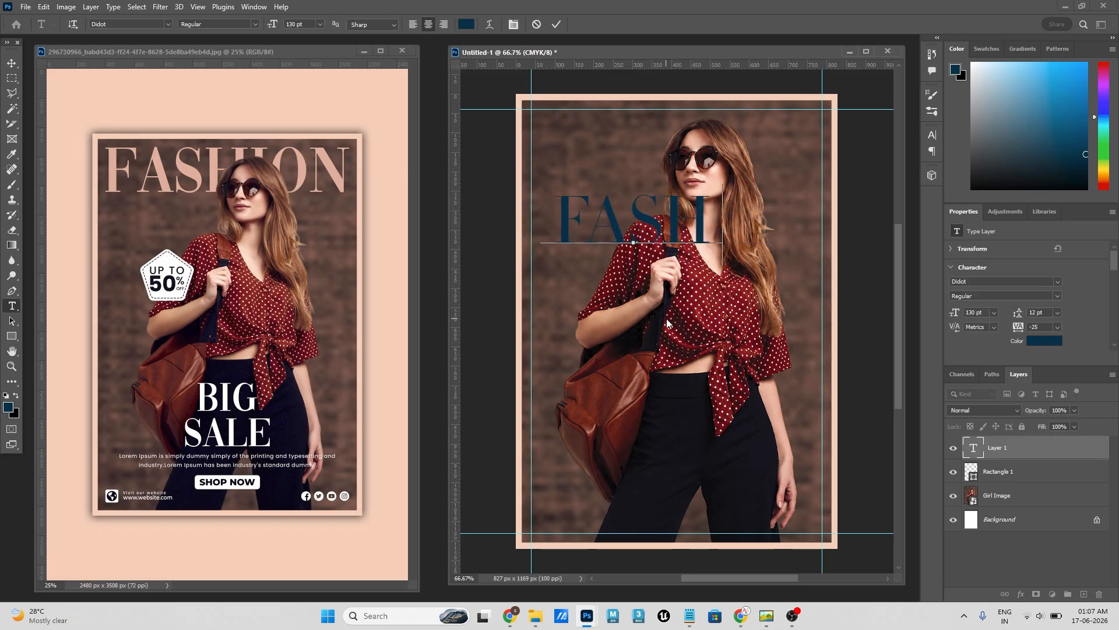
type("ON")
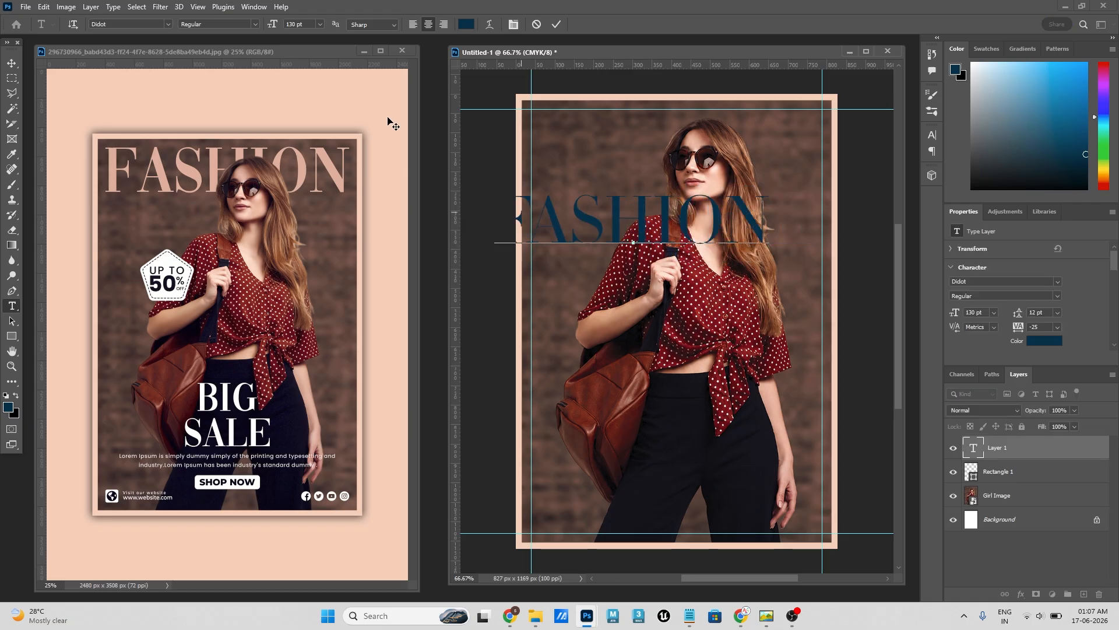
left_click(11, 62)
- Position the FASHION text across the girl's face, duplicate it below, and change the copy's wording to "BIG SALE"
left_click_drag(620, 224, 644, 288)
left_click_drag(644, 286, 644, 284)
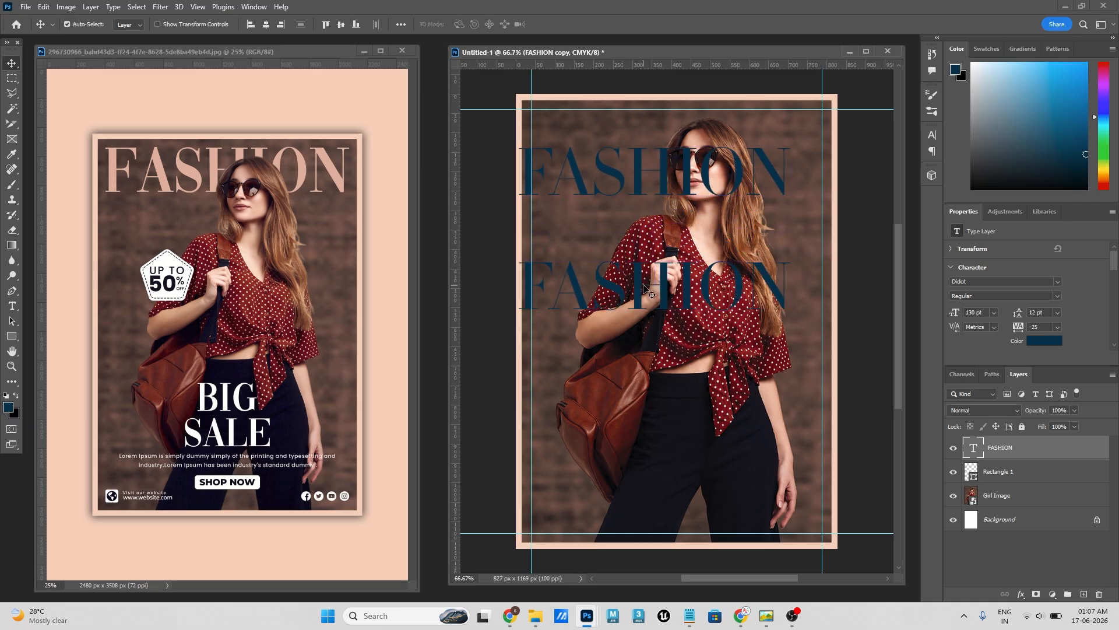
double_click(643, 285)
type("BIG SALE")
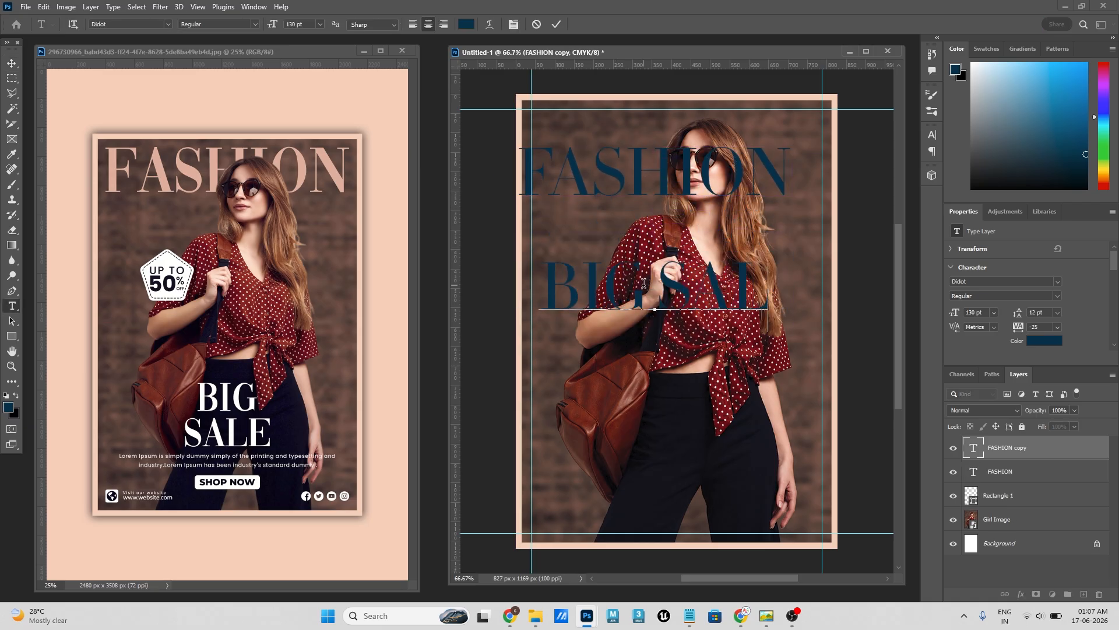
left_click(11, 64)
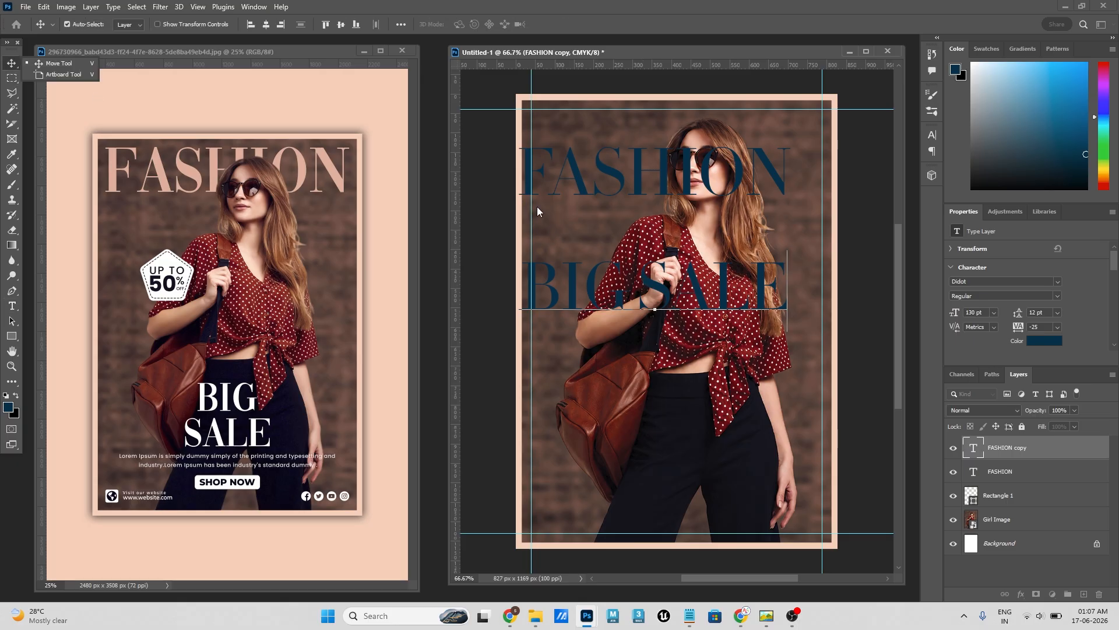
- Duplicate the BIG SALE text below itself, and copy the two-line "Upgrade your wardrobe" paragraph from Notepad
left_click_drag(652, 286, 656, 345)
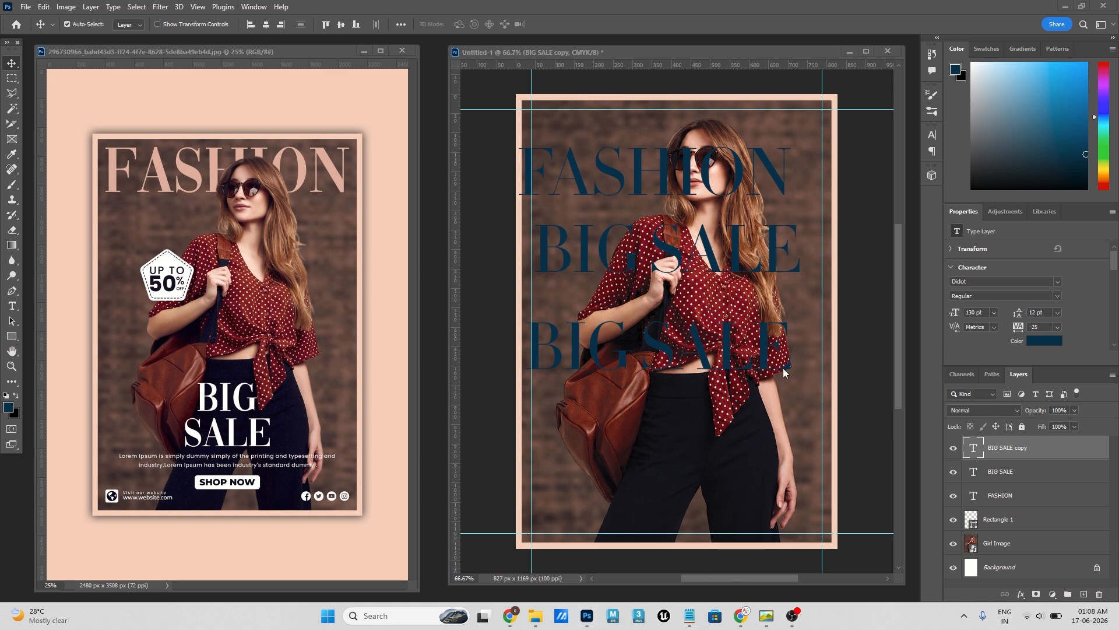
left_click(690, 616)
left_click(737, 352)
key("ctrl+a")
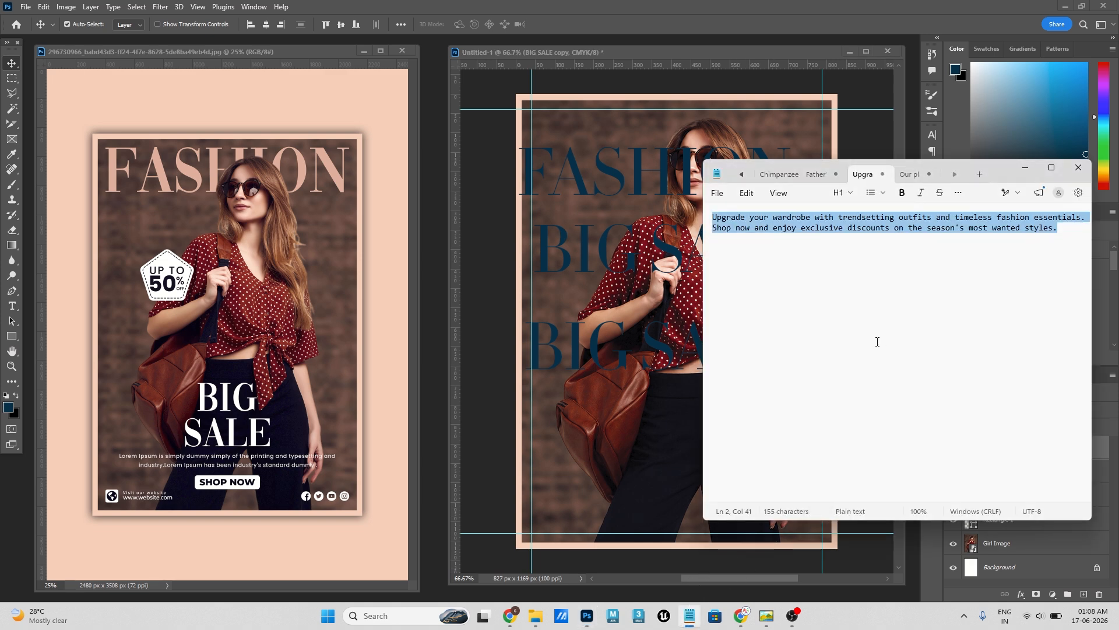
left_click(607, 357)
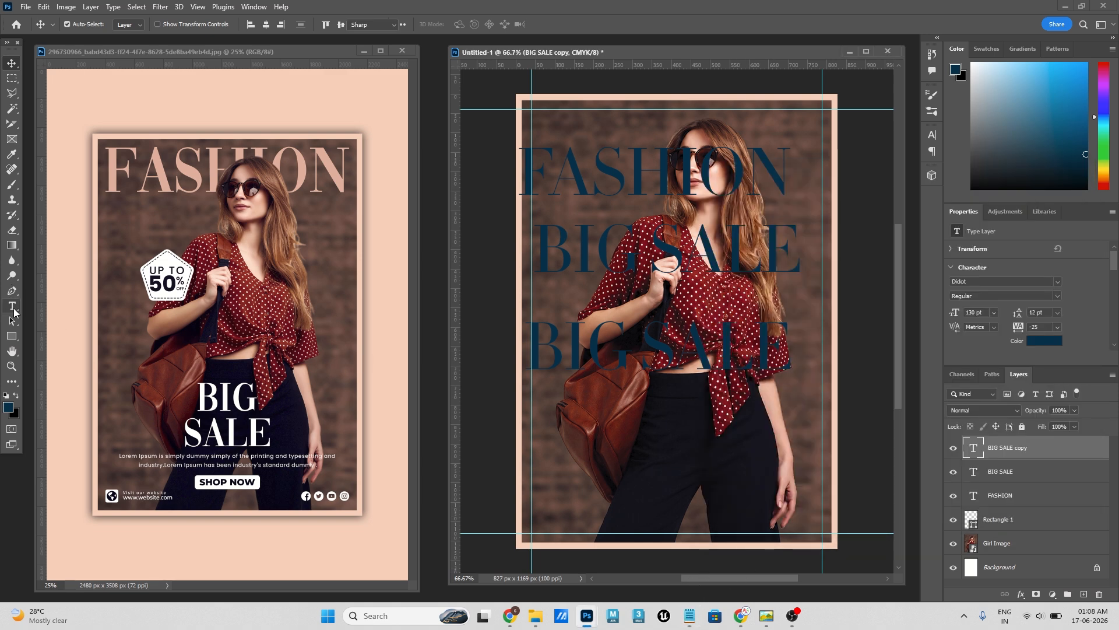
- Replace the lower BIG SALE text with the copied "Upgrade your wardrobe" paragraph
left_click(13, 305)
left_click(587, 341)
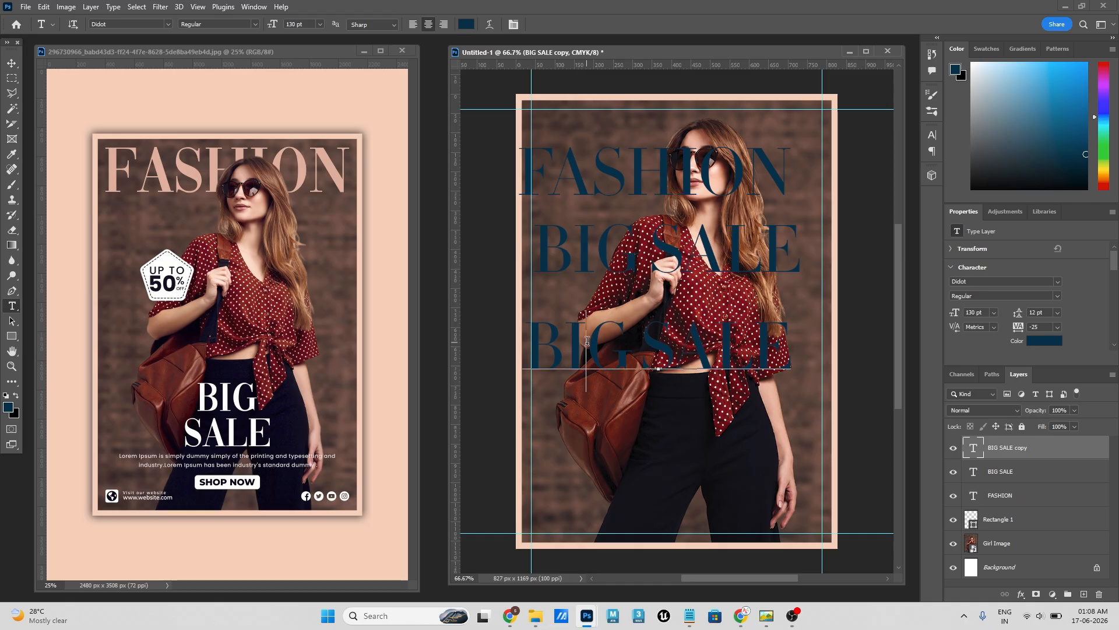
key("ctrl+a")
key("ctrl+v")
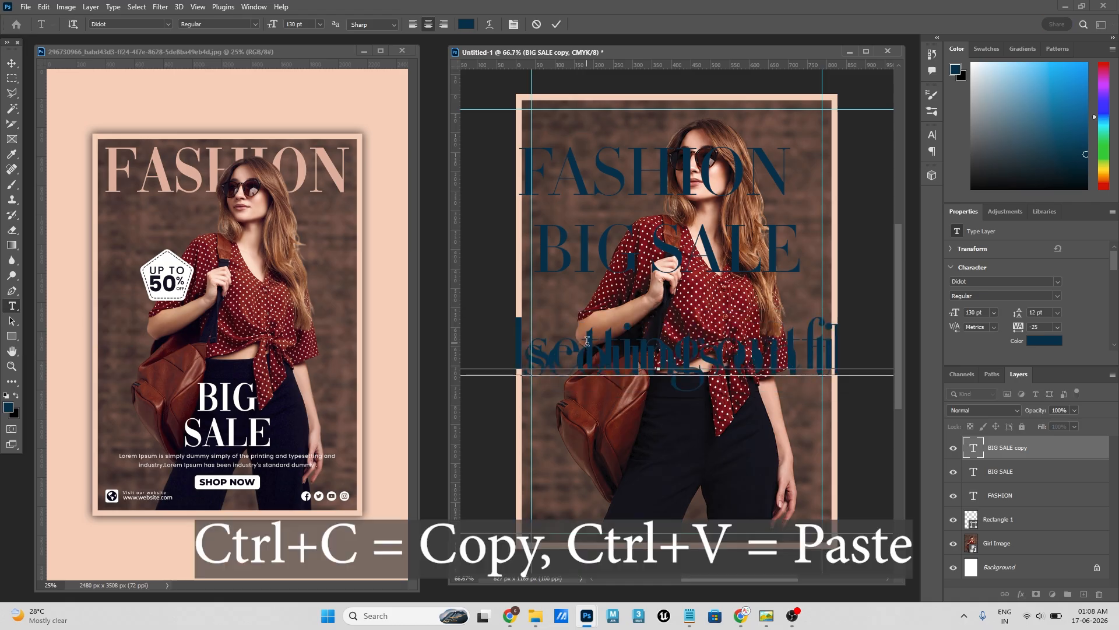
left_click(556, 24)
- Set the pasted paragraph's font size to 12 pt and move it down over the girl's trousers
left_click(994, 313)
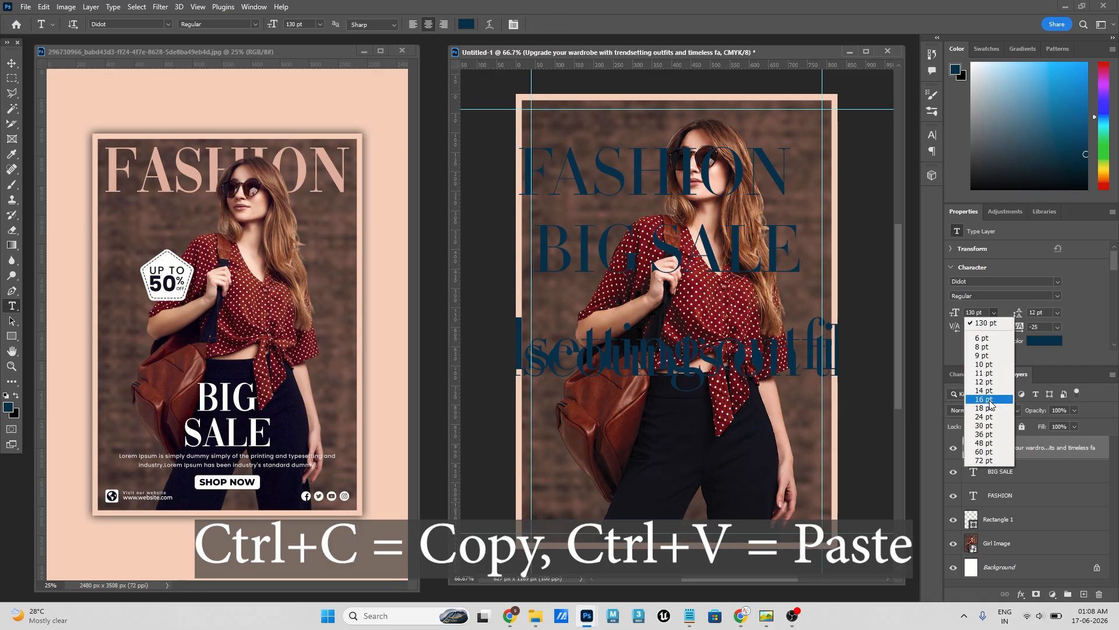
left_click(979, 379)
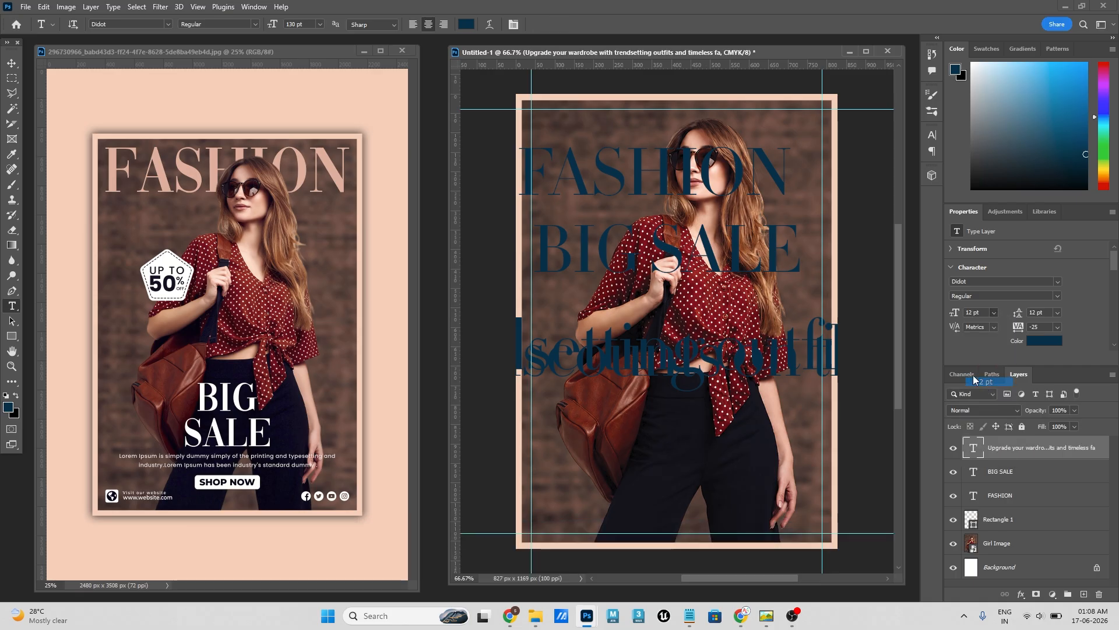
left_click(11, 63)
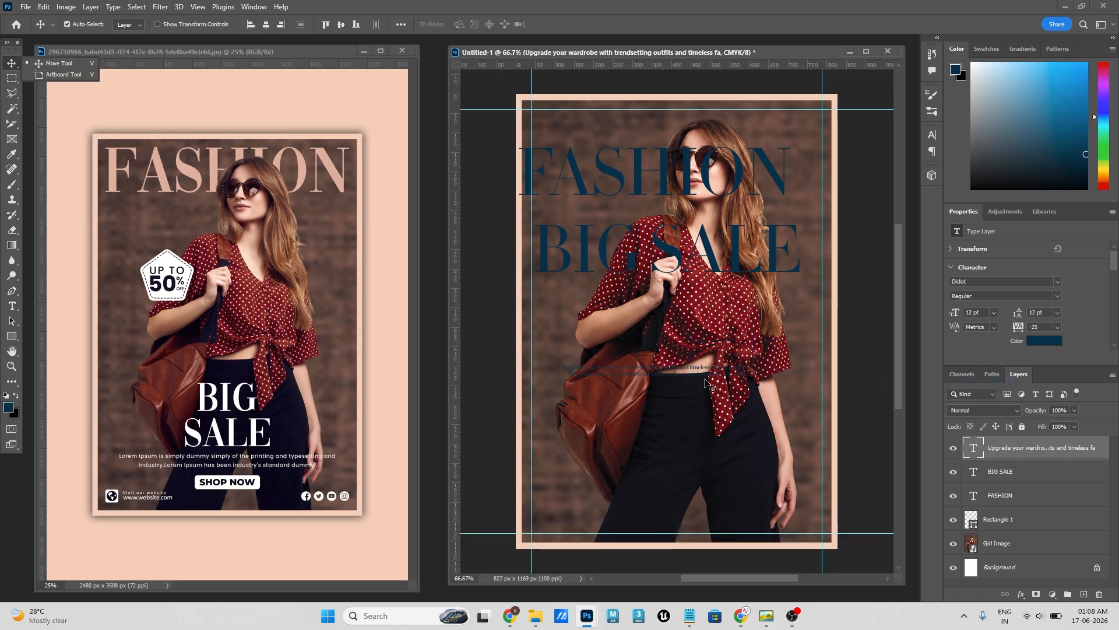
left_click_drag(648, 380, 685, 444)
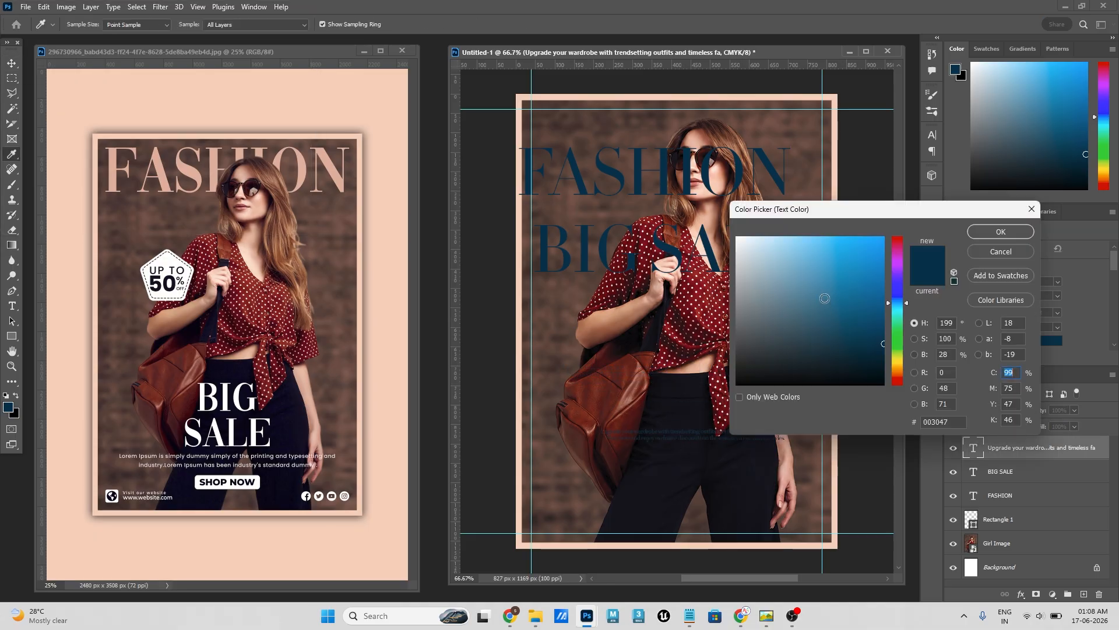
- Set the paragraph's text colour to white (ffffff) and move it slightly further down
left_click_drag(769, 284, 709, 199)
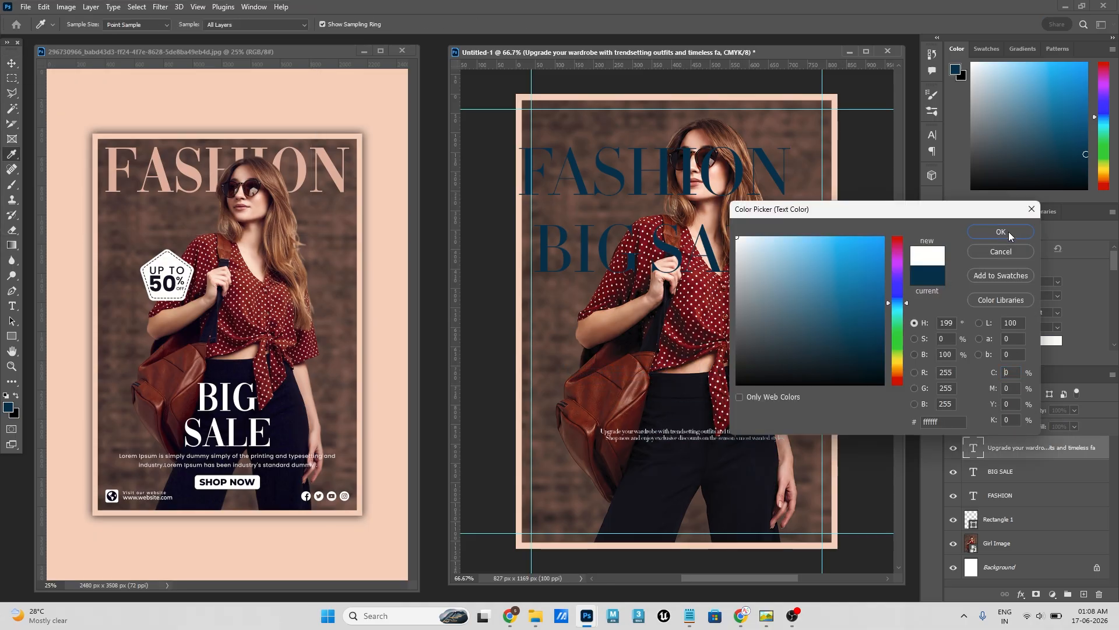
left_click(986, 232)
left_click_drag(706, 432, 699, 454)
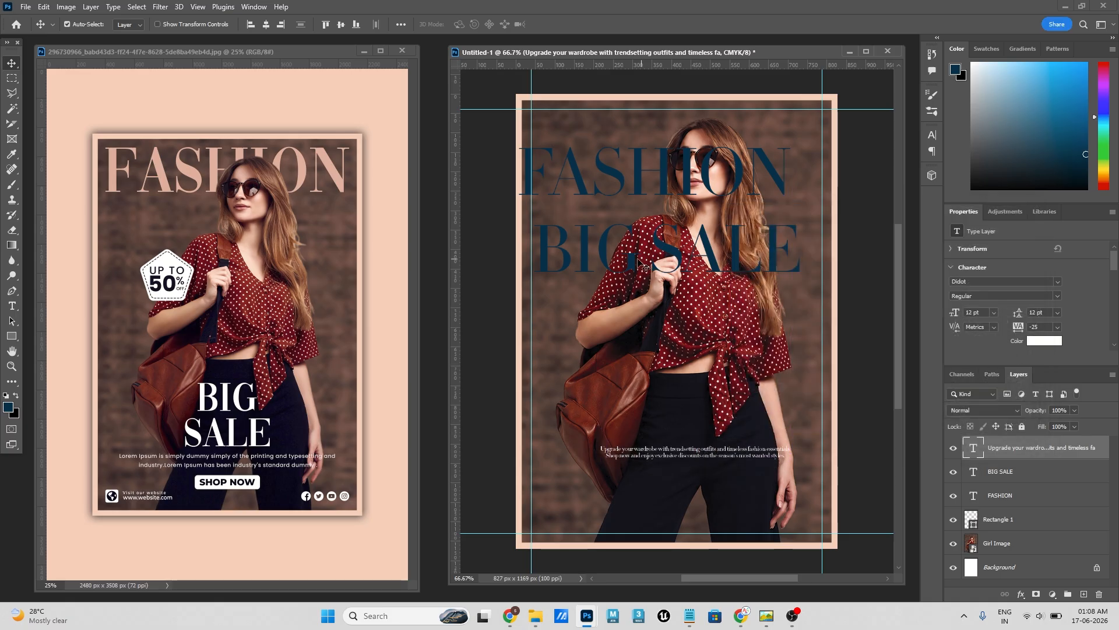
- Duplicate the BIG SALE text below the white paragraph and change the copy's wording to "SHOP NOW"
left_click_drag(642, 263, 650, 508)
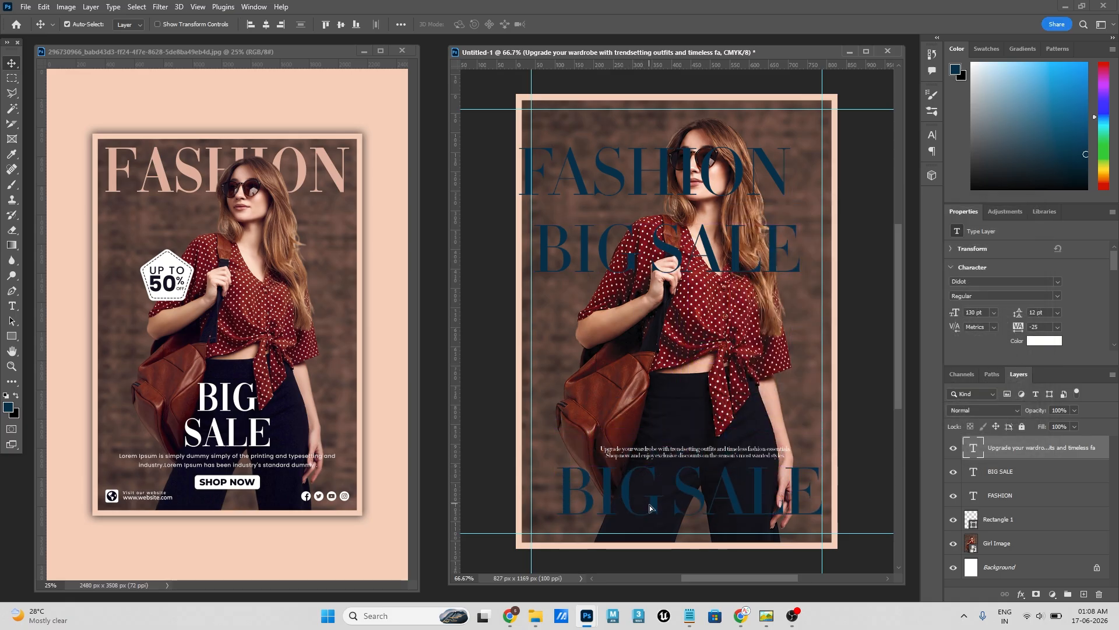
double_click(625, 491)
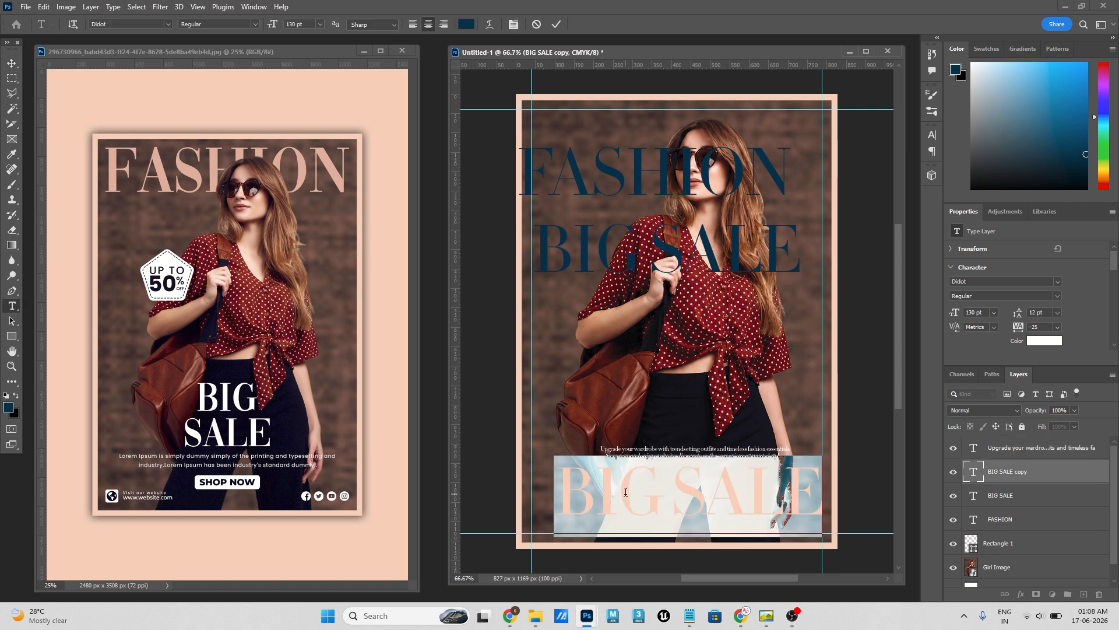
type("Shop")
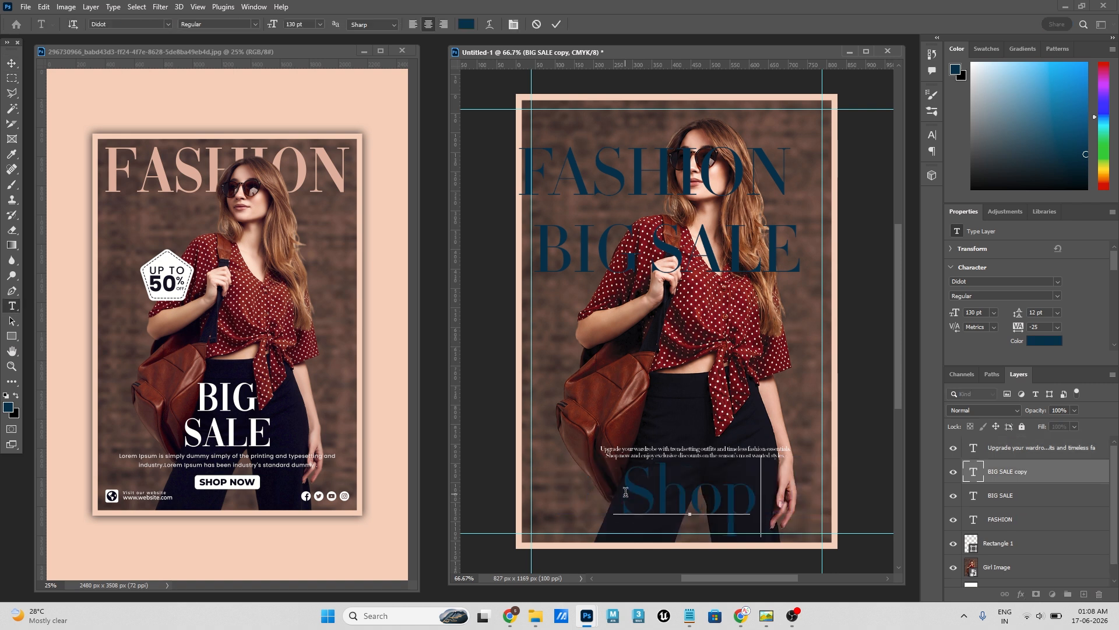
key("BackSpace")
key("BackSpace")
key("BackSpace")
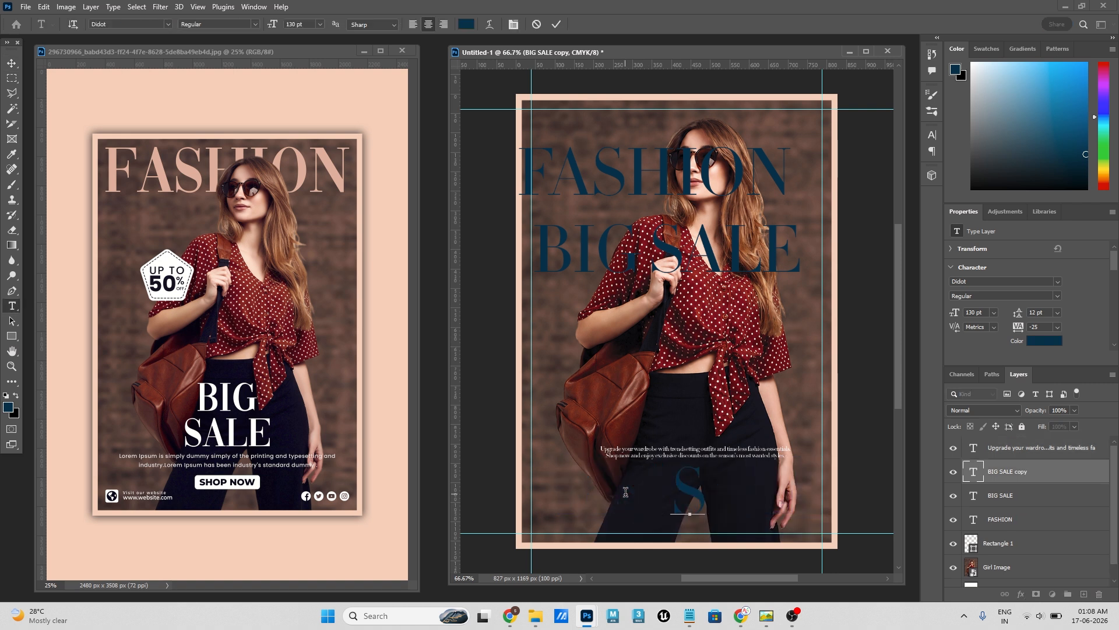
type("HOP Now")
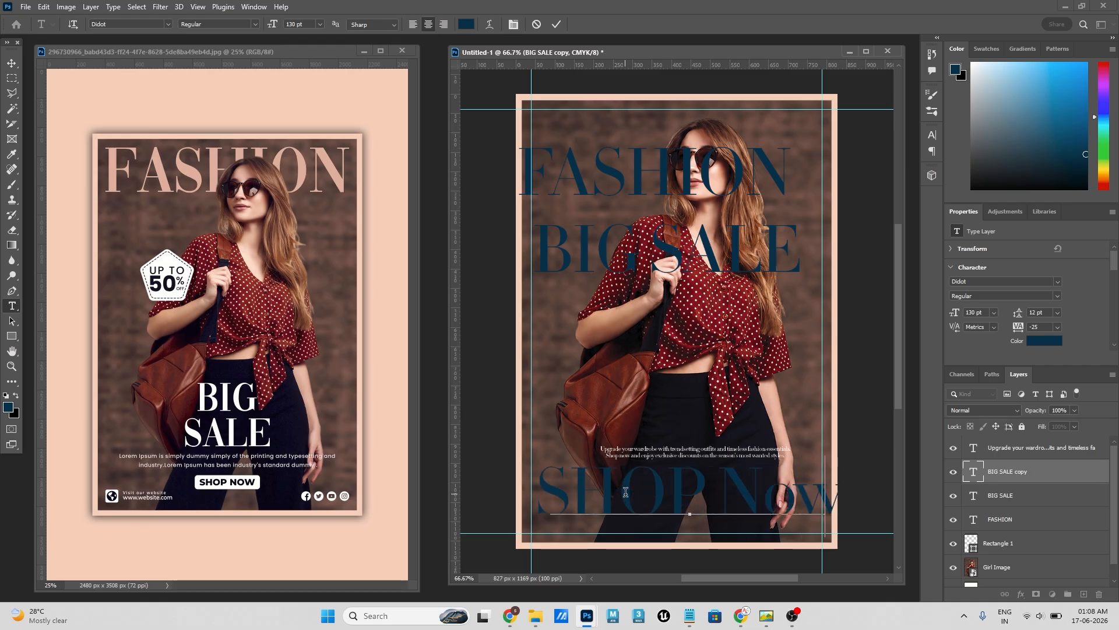
key("BackSpace")
key("BackSpace")
type("OW")
left_click(12, 64)
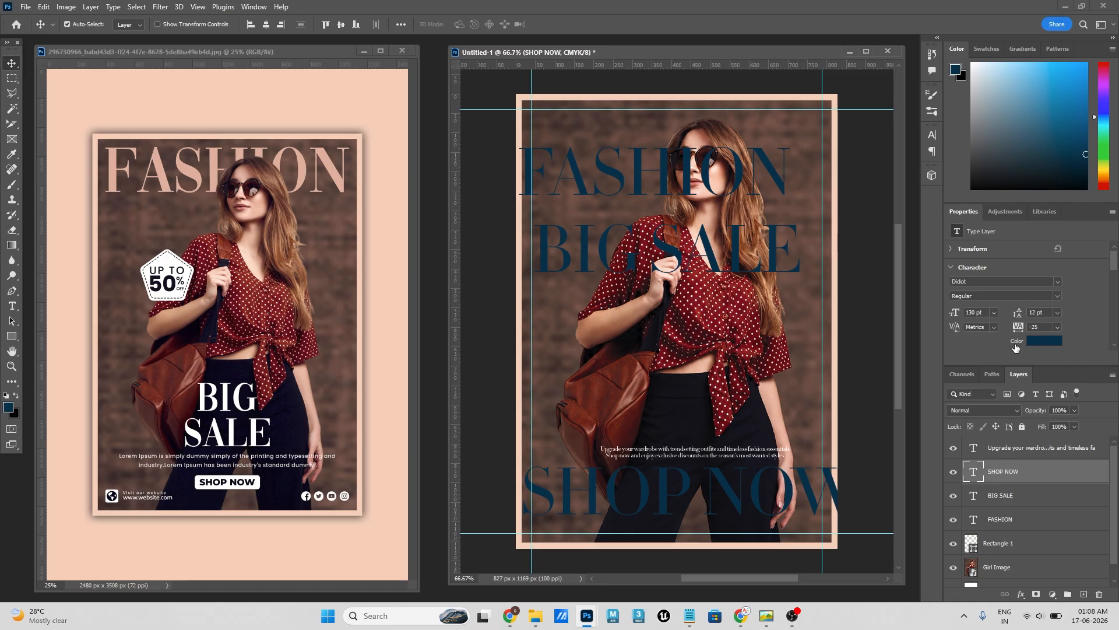
- Set the SHOP NOW text's colour to white (ffffff)
left_click(1044, 340)
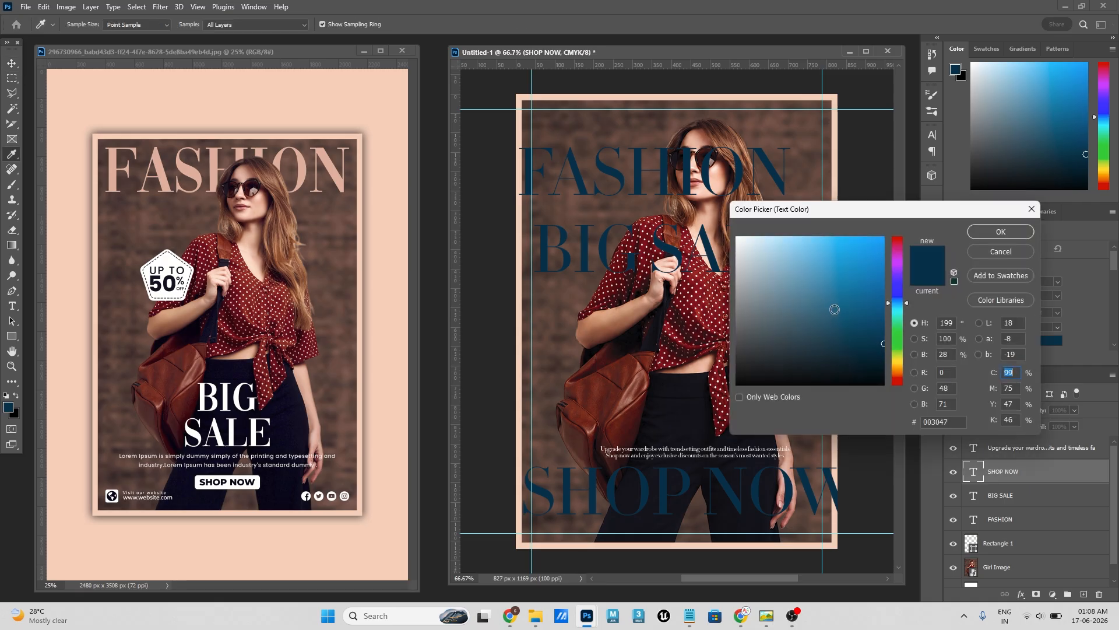
left_click(737, 238)
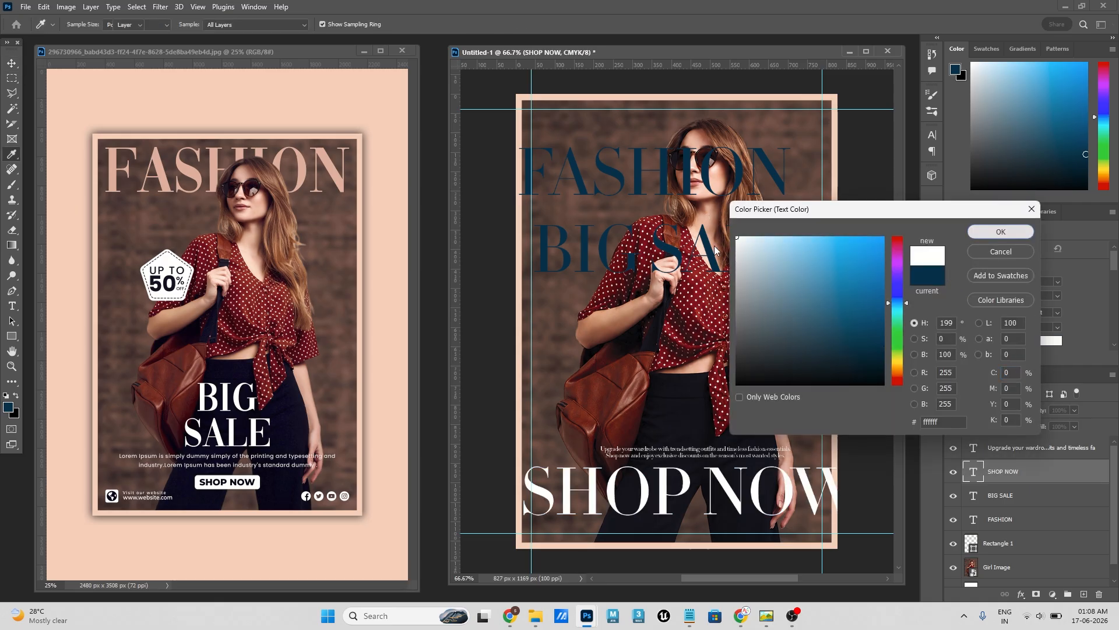
left_click(1001, 231)
- Move the BIG SALE heading down over the girl's waist and set its colour to white
left_click_drag(676, 254, 689, 372)
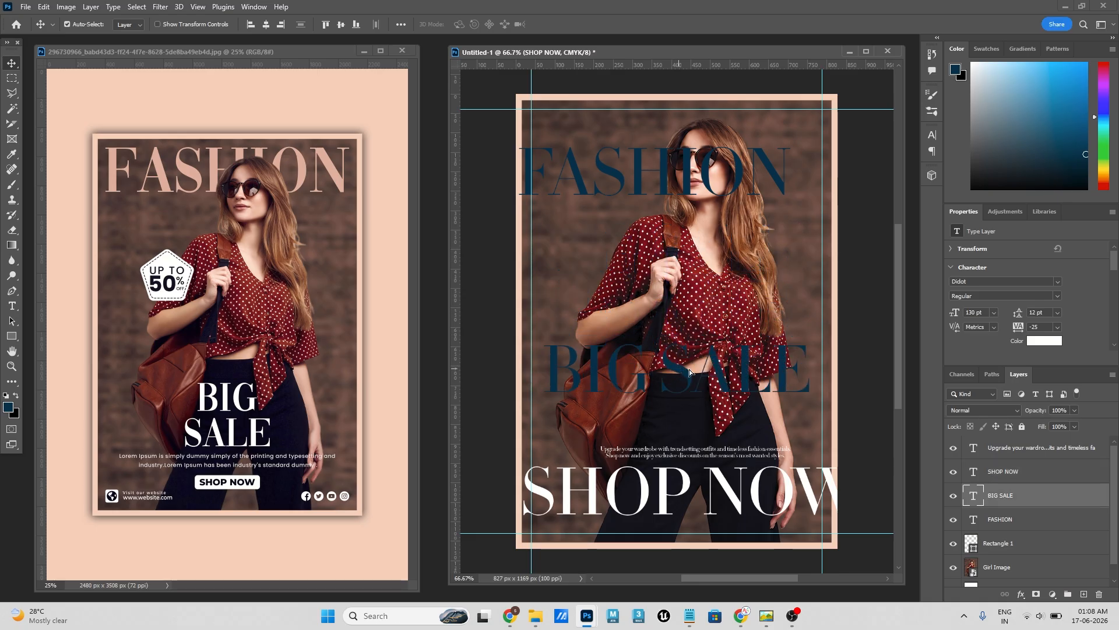
left_click(1044, 340)
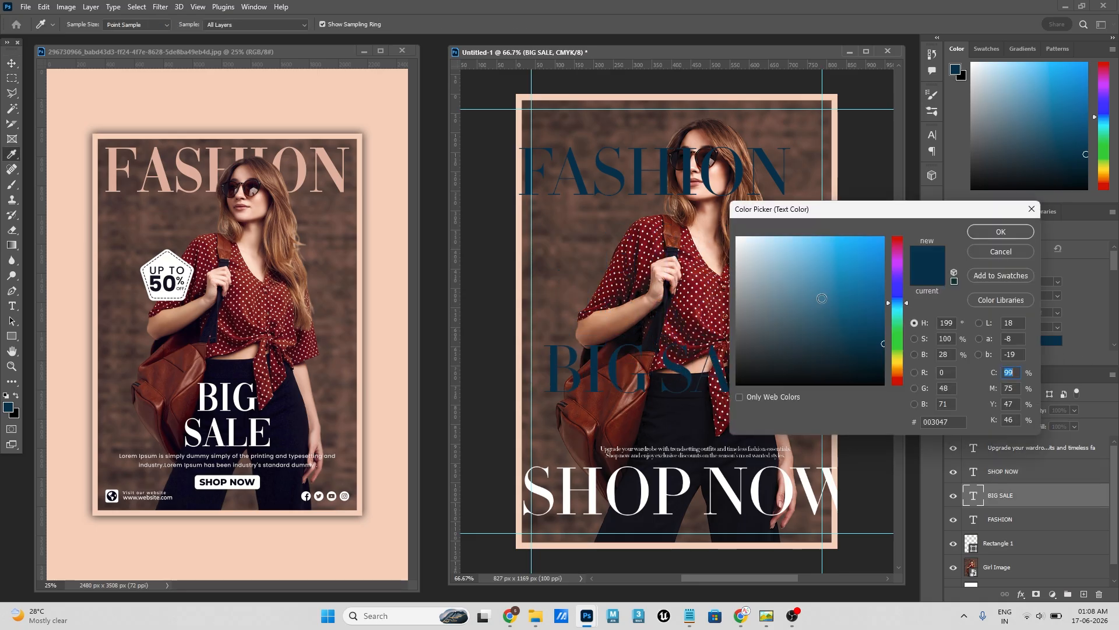
left_click(819, 296)
left_click_drag(716, 205, 717, 206)
left_click(981, 231)
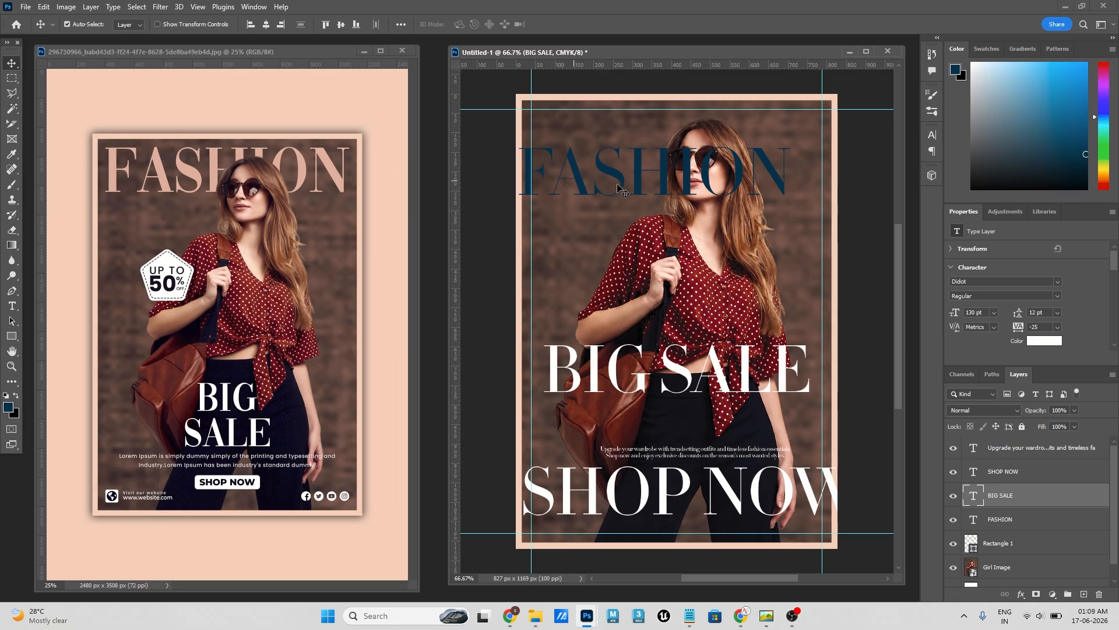
- Move the FASHION heading up to the poster's top margin guide and set its tracking to 0
left_click_drag(627, 184, 640, 149)
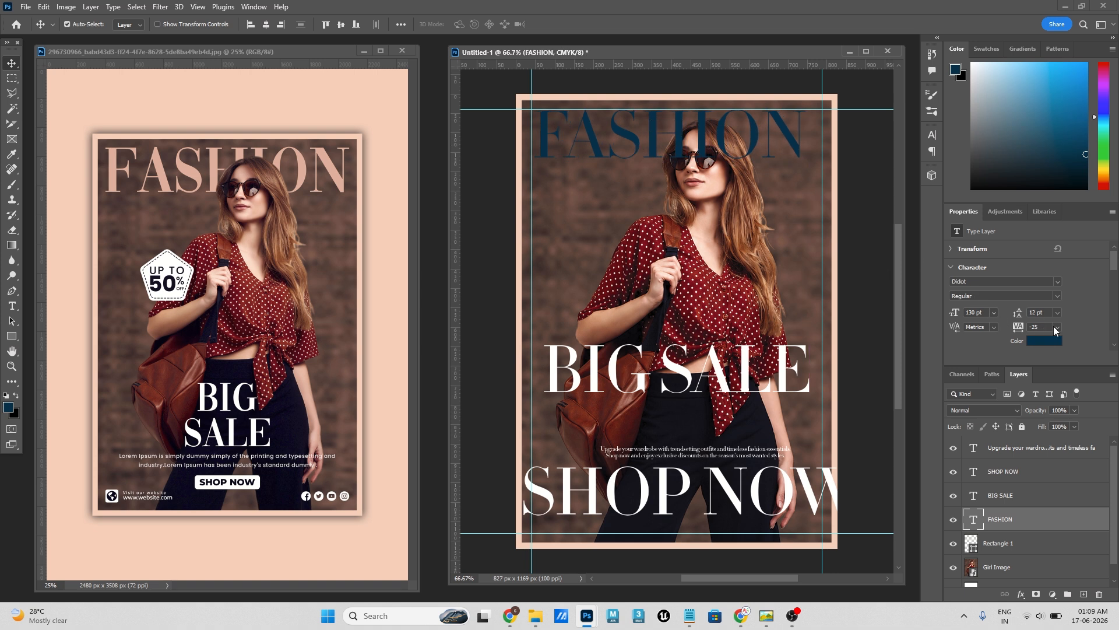
left_click(1055, 330)
left_click(1044, 397)
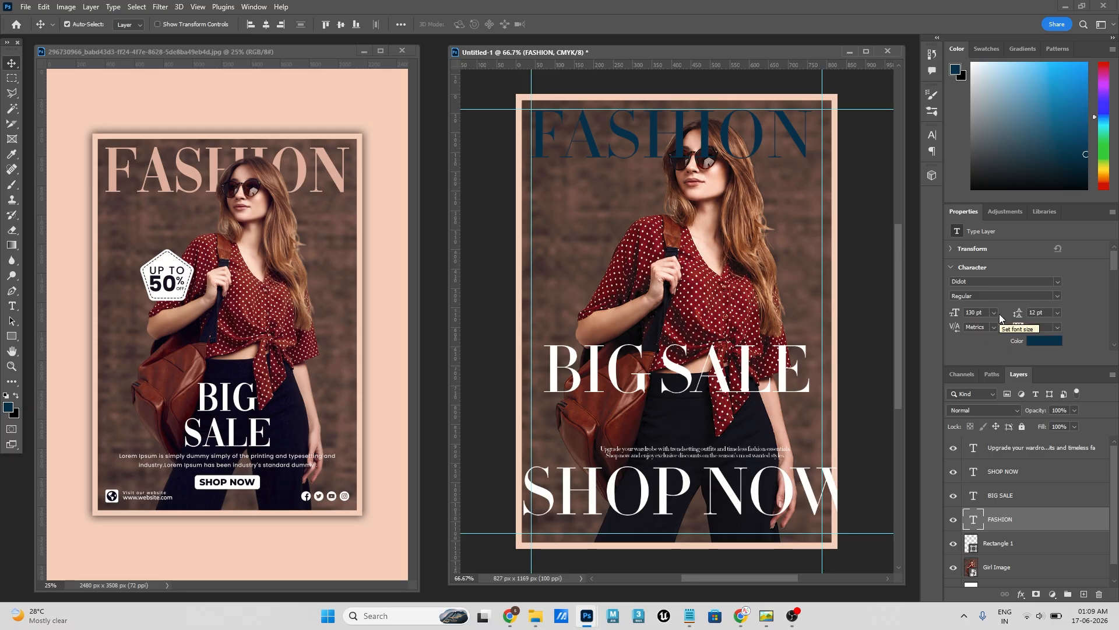
- Set the FASHION heading's colour to peach (e1b29e), sampled from the reference poster's FASHION title
scroll(1094, 300, "down", 1)
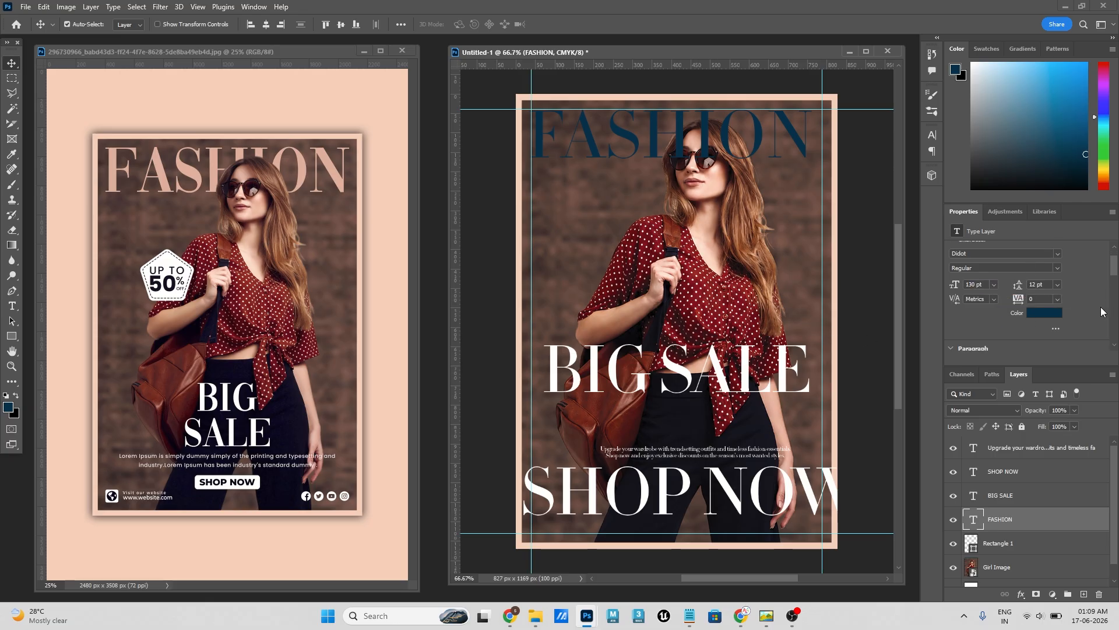
scroll(1066, 313, "down", 1)
scroll(1066, 313, "up", 1)
left_click(1038, 315)
left_click(333, 164)
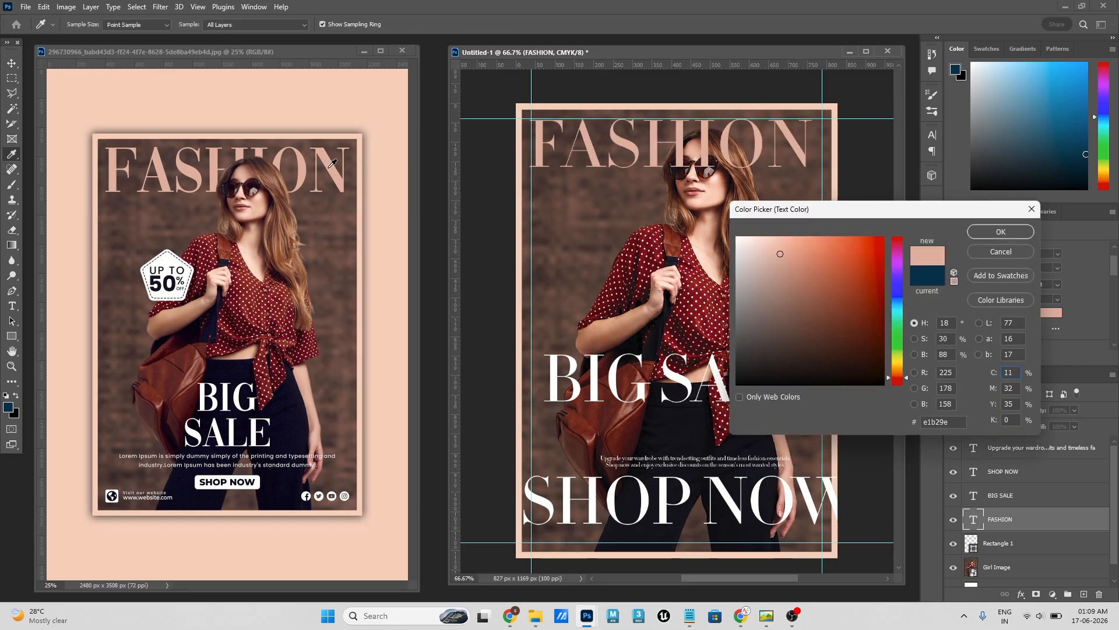
left_click(994, 233)
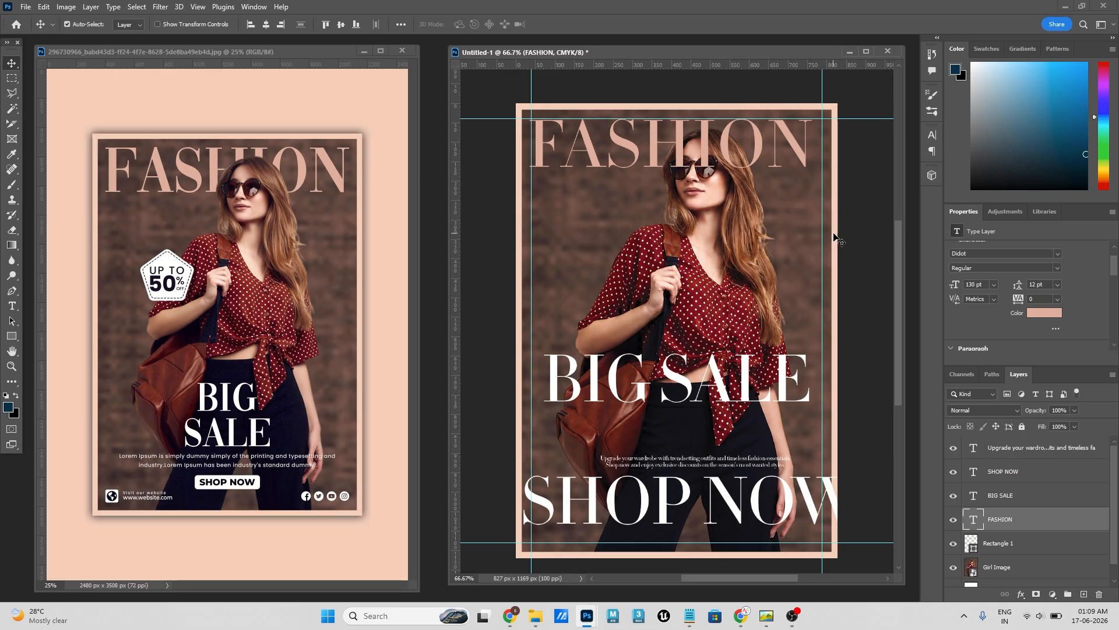
- Centre the FASHION heading horizontally on the canvas
scroll(840, 239, "up", 1)
left_click(401, 25)
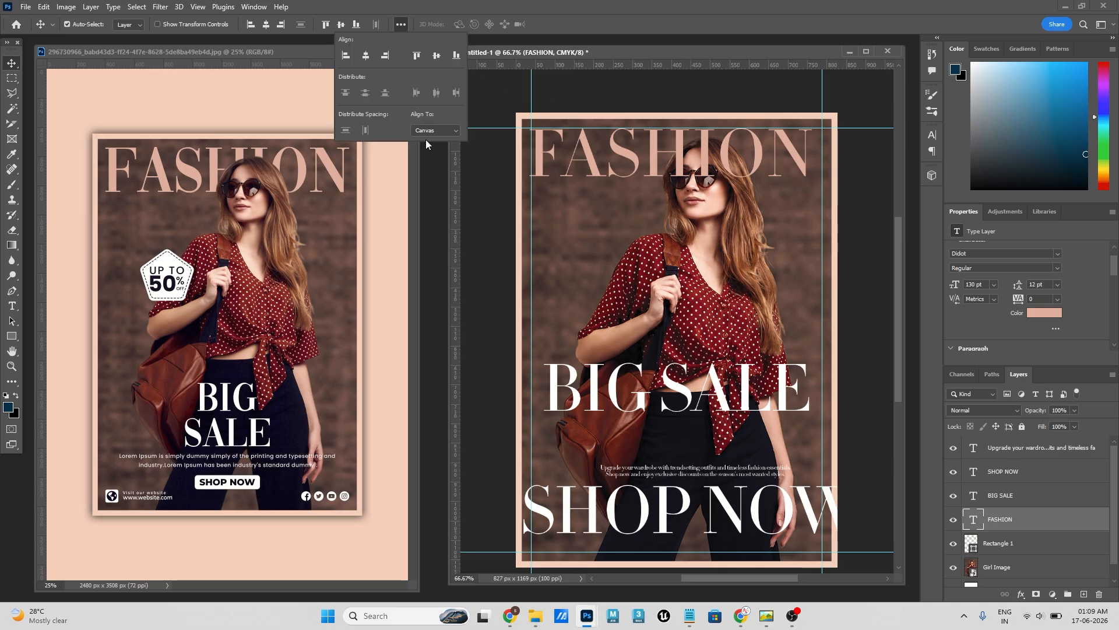
left_click(365, 55)
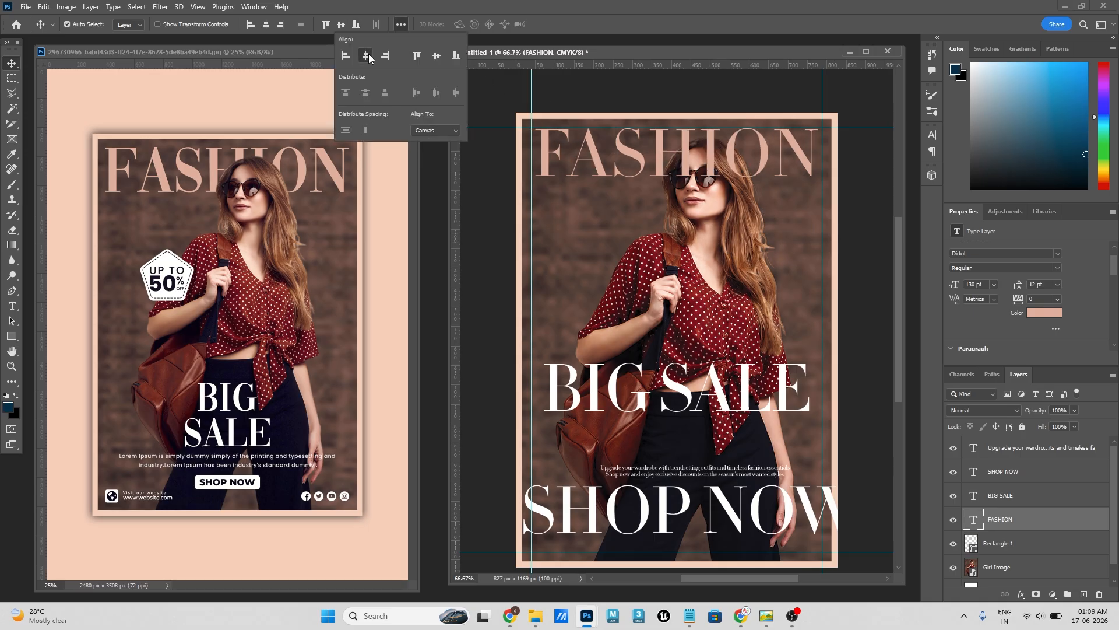
left_click(773, 105)
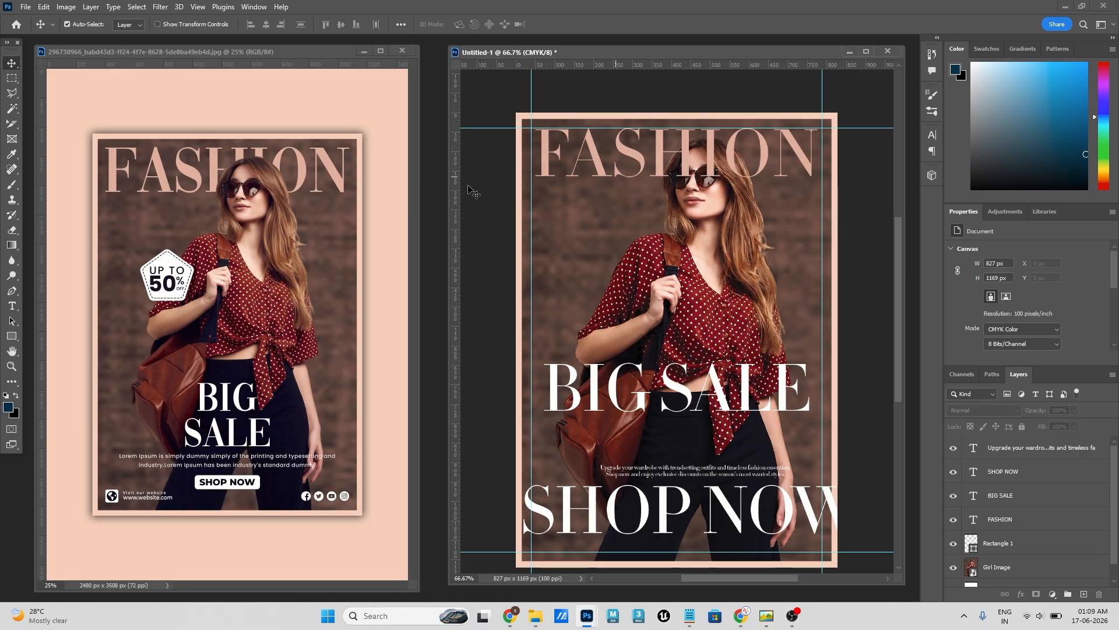
- Hide the FASHION text layer to uncover the girl's head
left_click(751, 205)
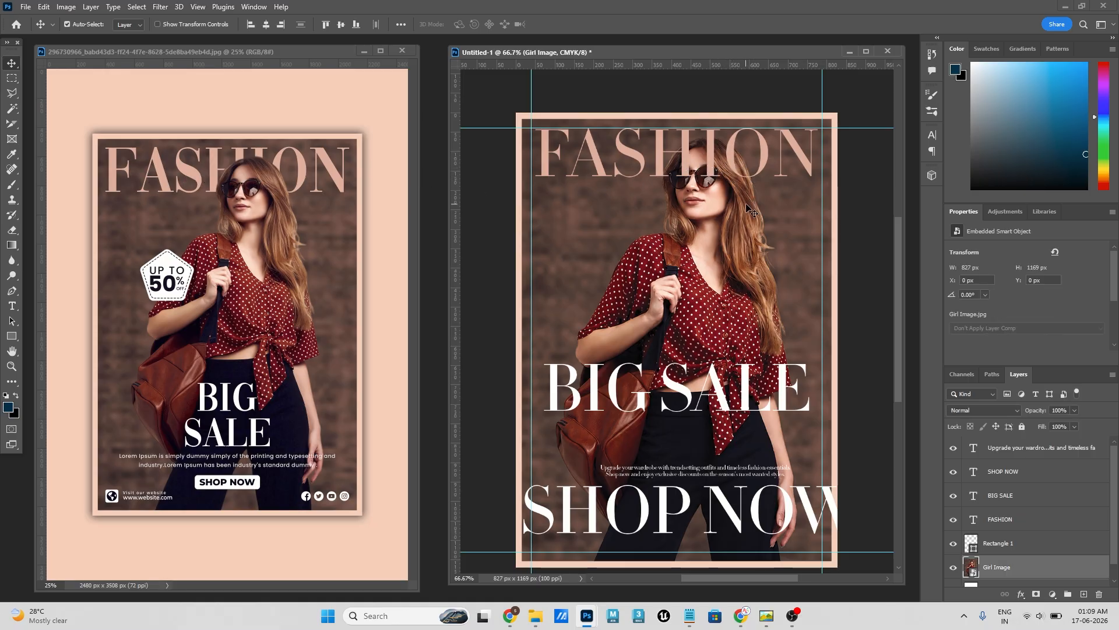
key("ctrl+plus")
key("ctrl+plus")
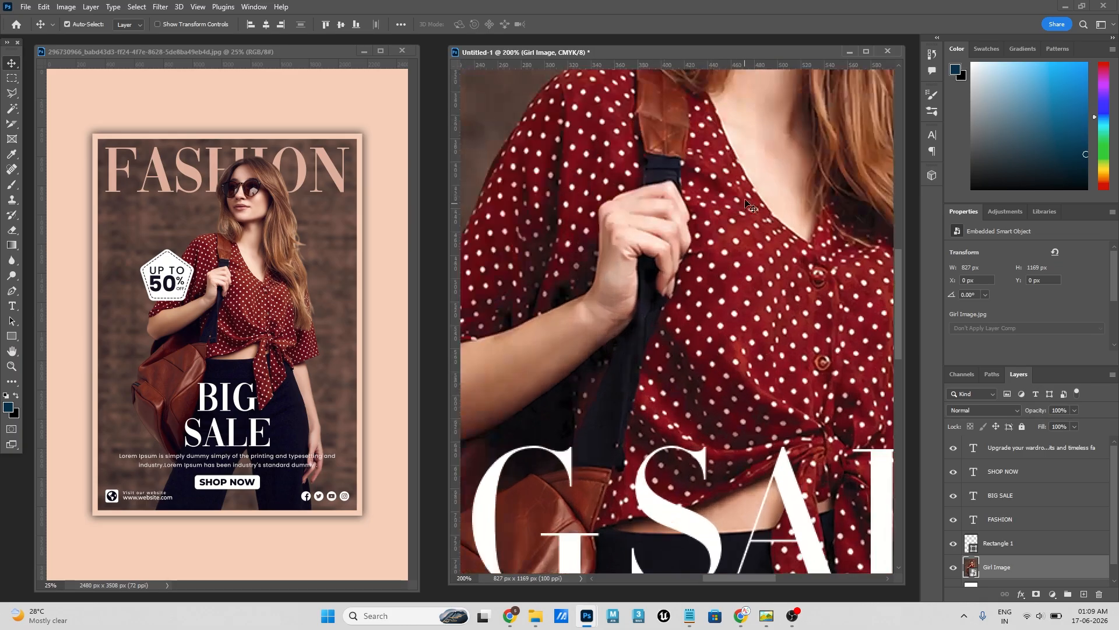
left_click_drag(750, 174, 695, 484)
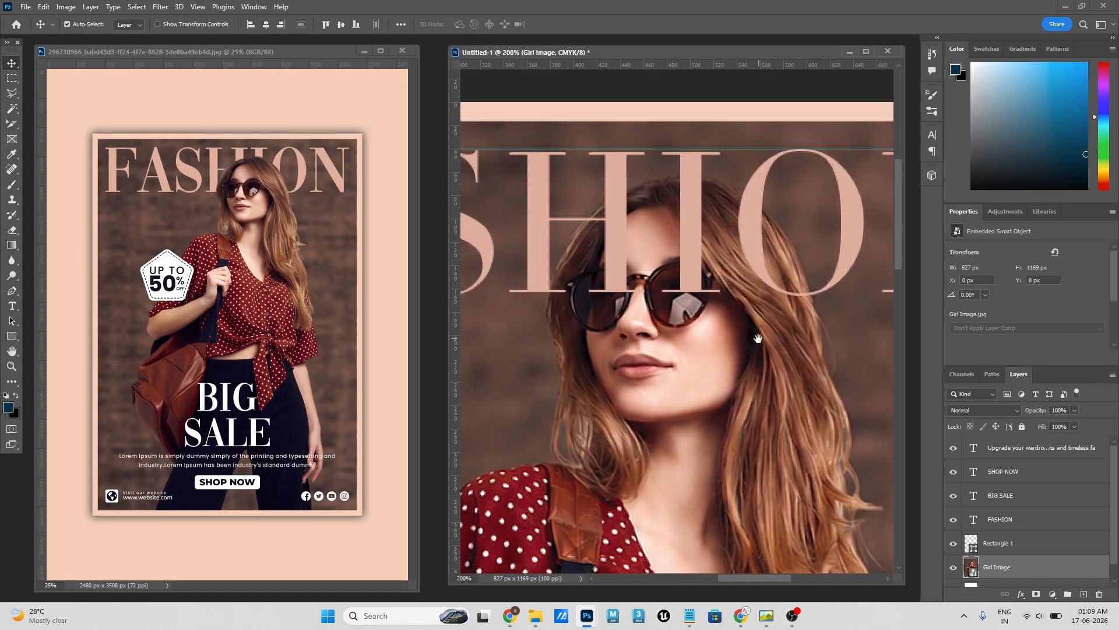
left_click(688, 227)
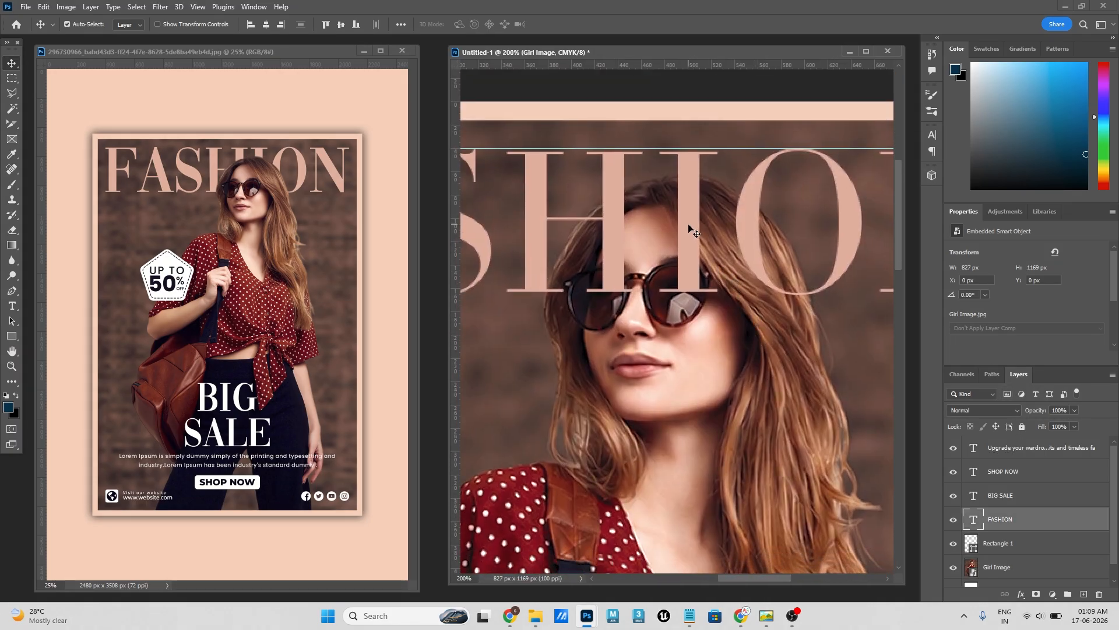
left_click(953, 520)
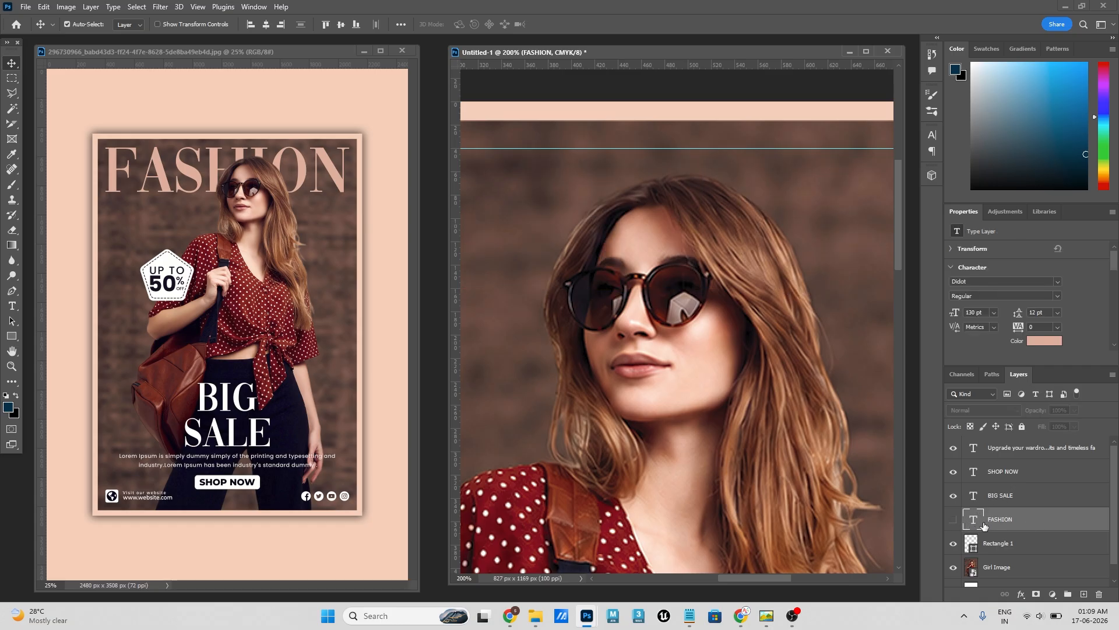
- Select the girl's head, hair and neck on the Girl Image layer with the Quick Selection tool
left_click(12, 93)
left_click(11, 110)
right_click(11, 110)
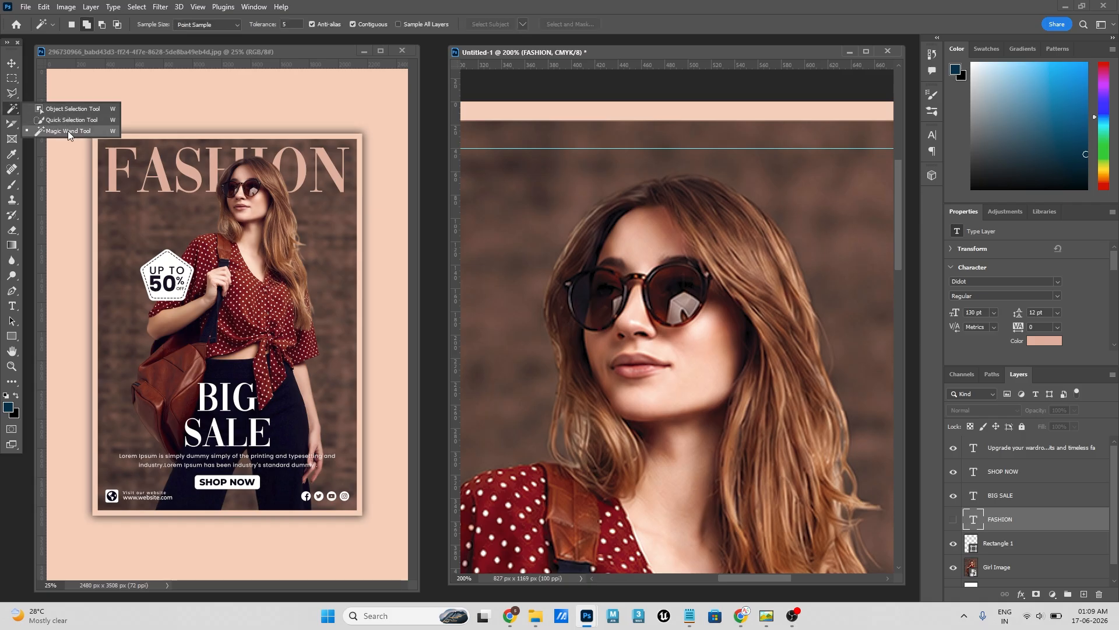
left_click(68, 120)
mouse_move(586, 295)
left_mouse_down()
mouse_move(629, 222)
mouse_move(683, 204)
mouse_move(701, 213)
left_mouse_up()
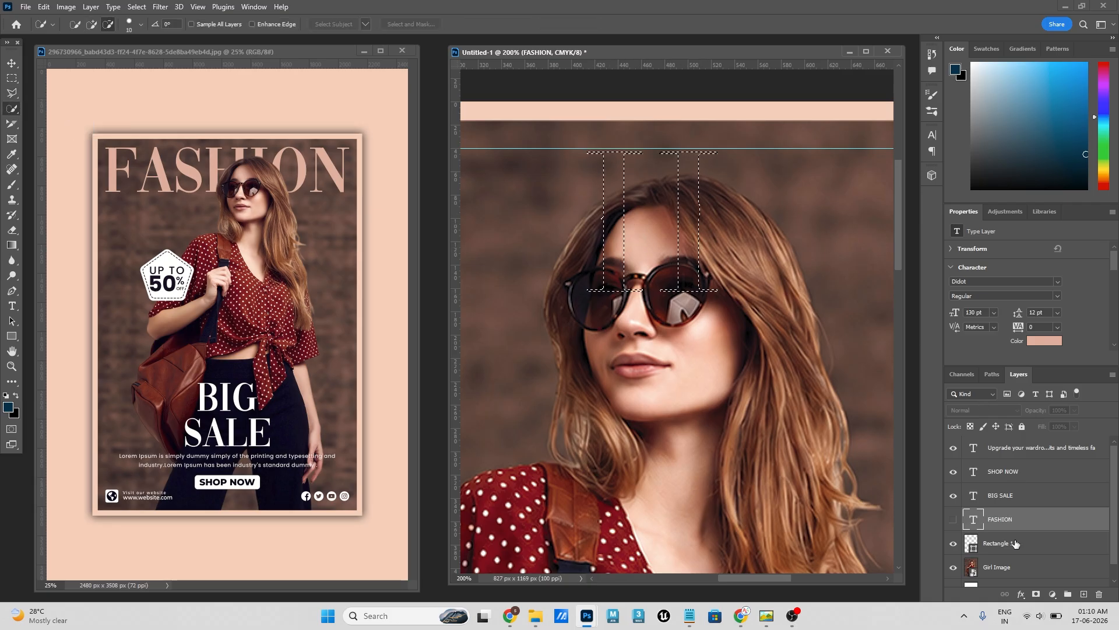
key("ctrl+d")
left_click(998, 569)
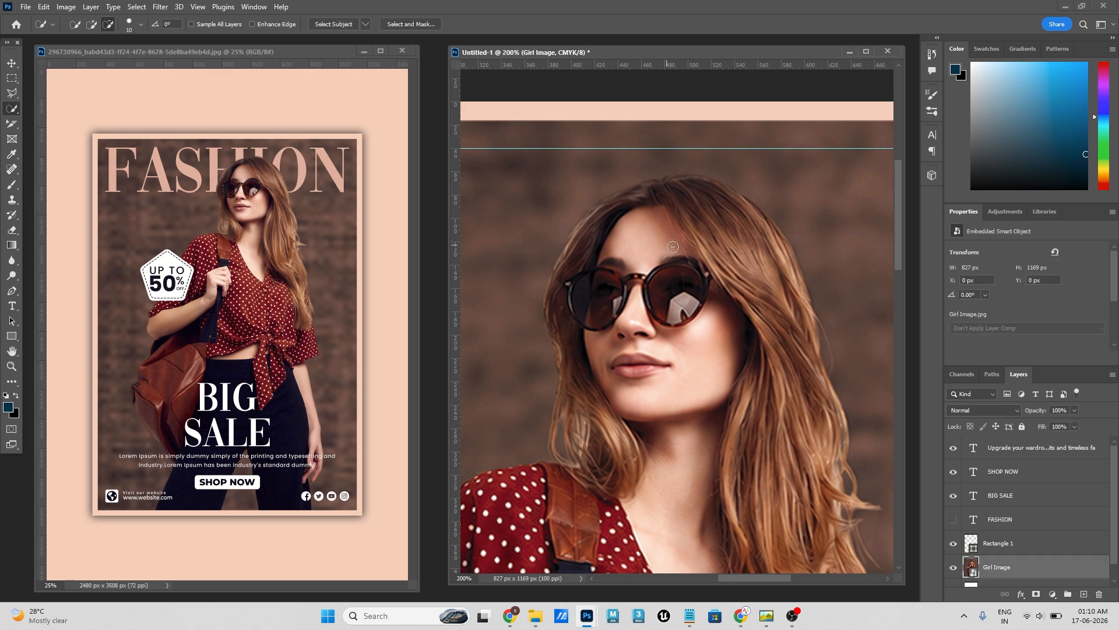
mouse_move(654, 213)
left_mouse_down()
mouse_move(737, 246)
mouse_move(781, 326)
mouse_move(783, 274)
mouse_move(751, 211)
mouse_move(690, 181)
mouse_move(636, 188)
mouse_move(596, 217)
mouse_move(556, 277)
mouse_move(565, 419)
mouse_move(676, 430)
mouse_move(801, 399)
mouse_move(810, 326)
mouse_move(771, 236)
left_mouse_up()
mouse_move(629, 175)
left_mouse_down()
mouse_move(659, 187)
mouse_move(640, 195)
mouse_move(664, 189)
mouse_move(620, 208)
mouse_move(667, 182)
mouse_move(626, 195)
left_mouse_up()
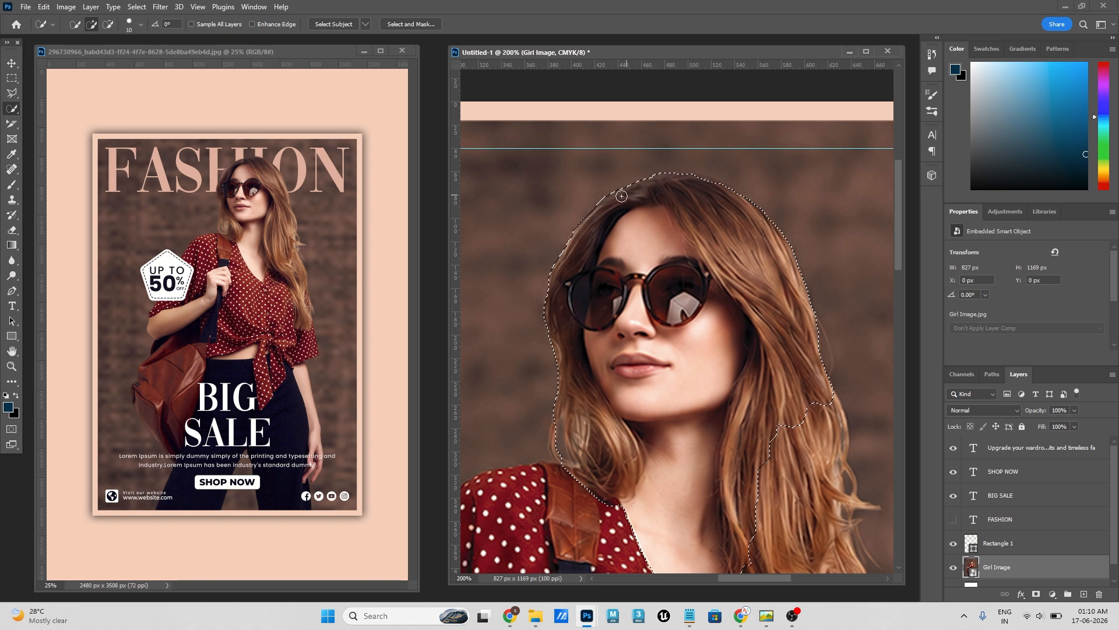
key("alt")
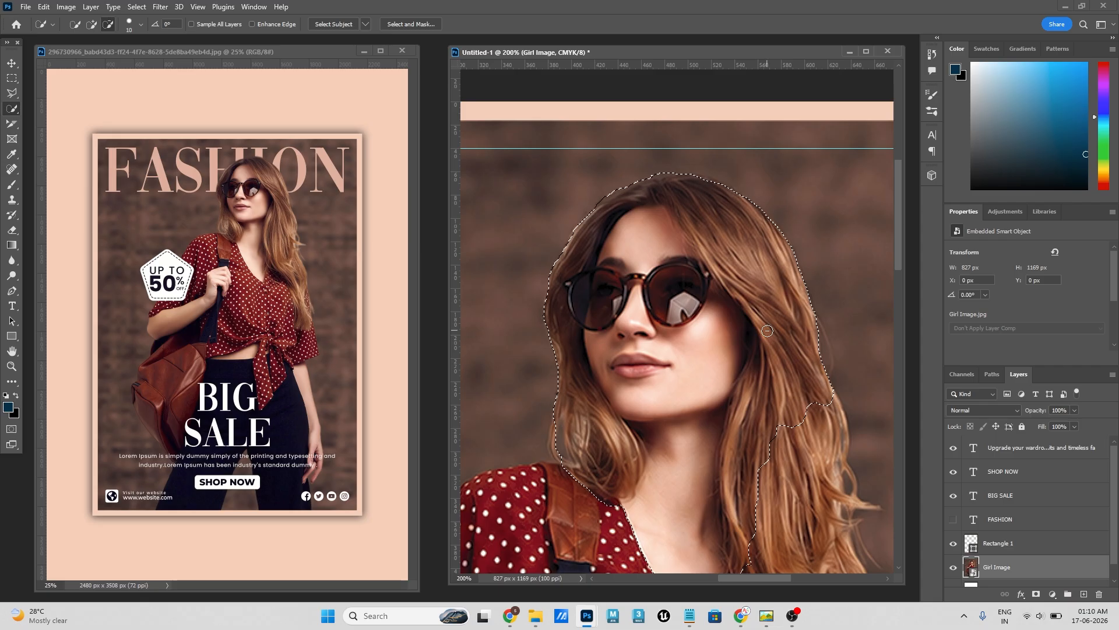
- Feather the head selection by 3 pixels and copy the selected area to a new layer
key("shift+F6")
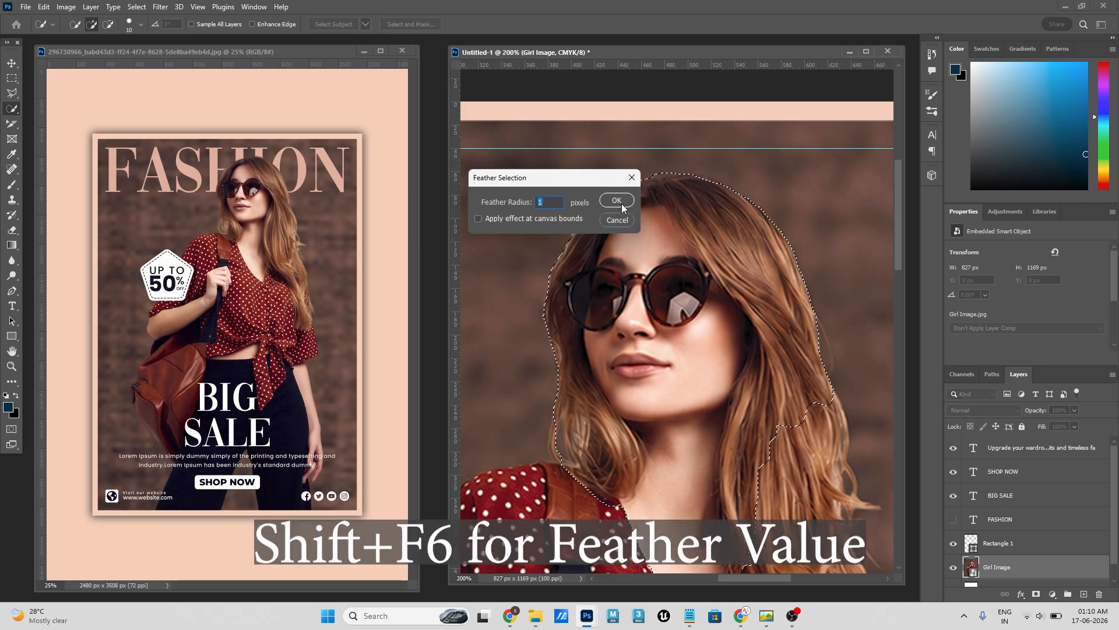
left_click_drag(566, 176, 544, 147)
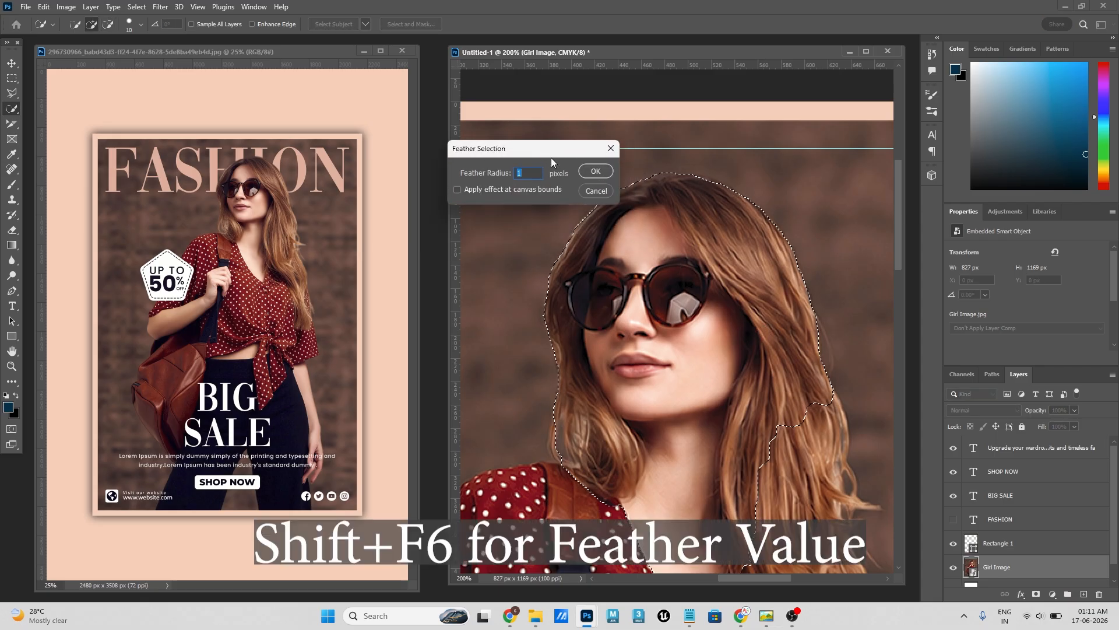
type("3")
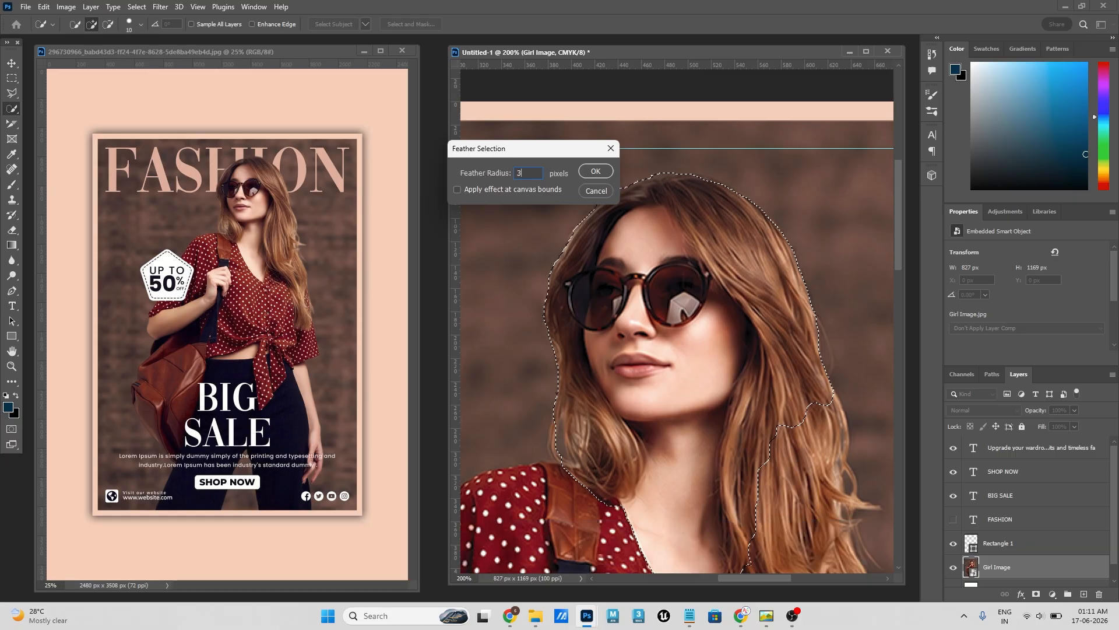
key("Return")
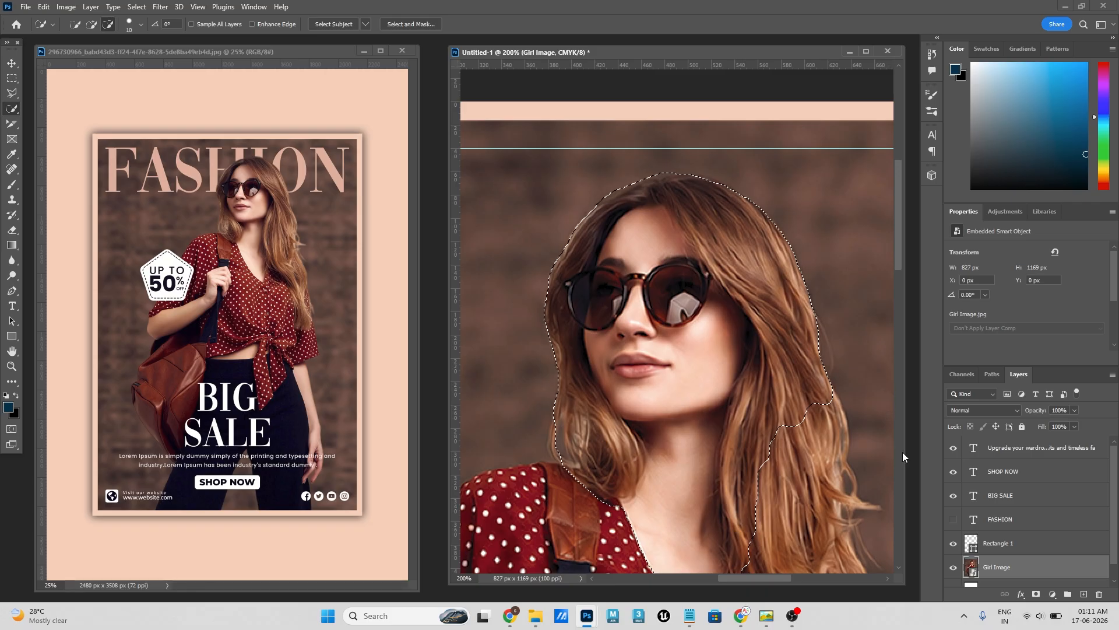
key("ctrl+j")
key("ctrl+0")
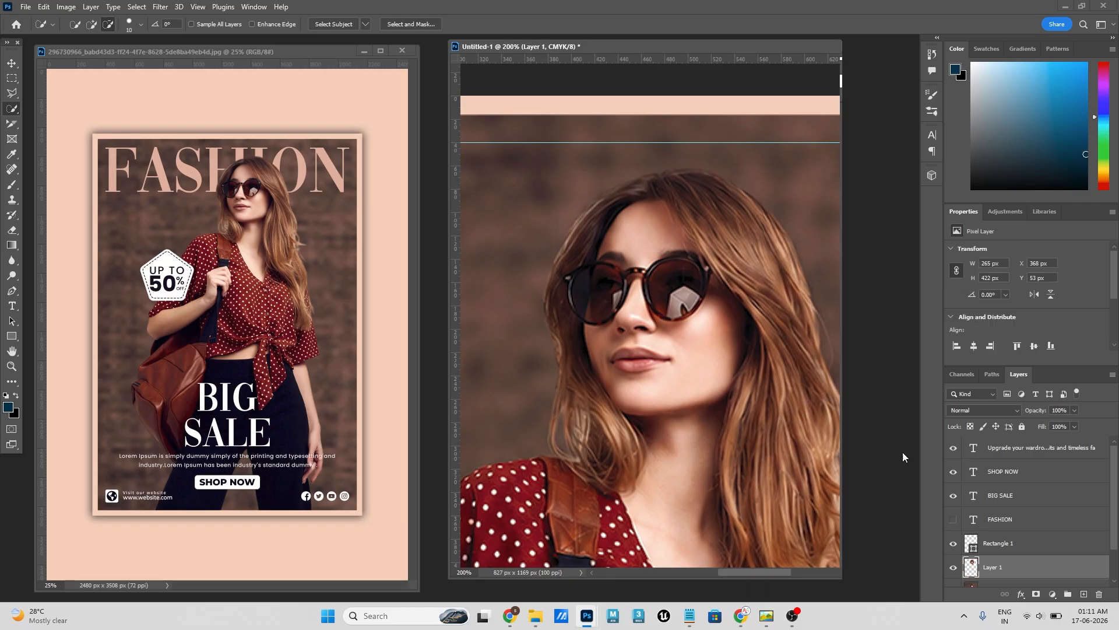
- Hide the Girl Image layer briefly to inspect the head cut-out on its own, and show it again
left_click(12, 62)
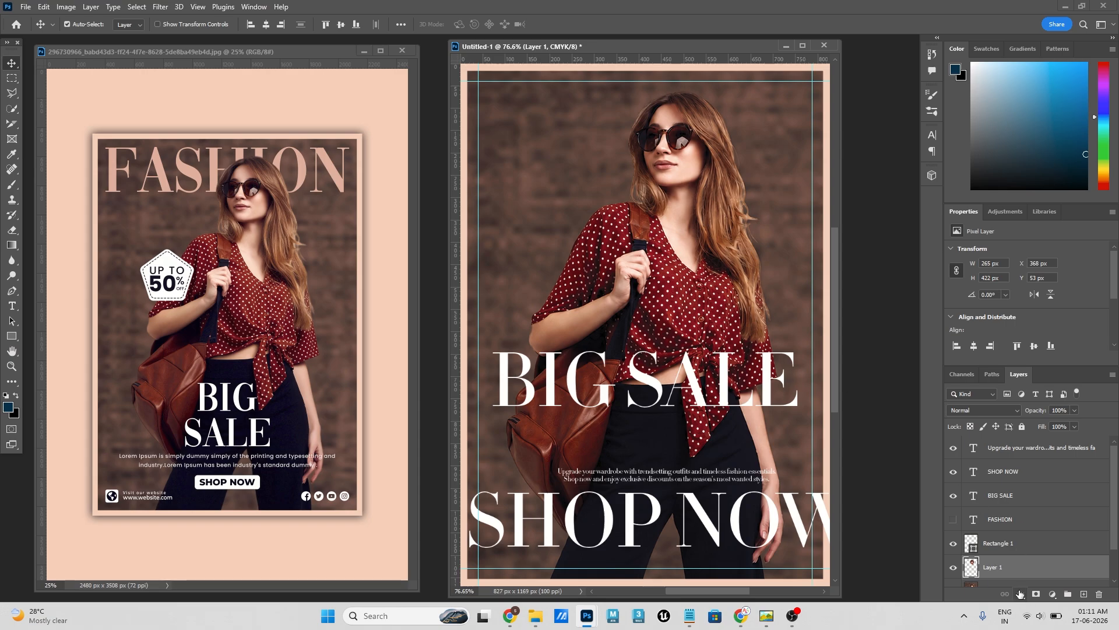
scroll(994, 538, "down", 2)
left_click(953, 549)
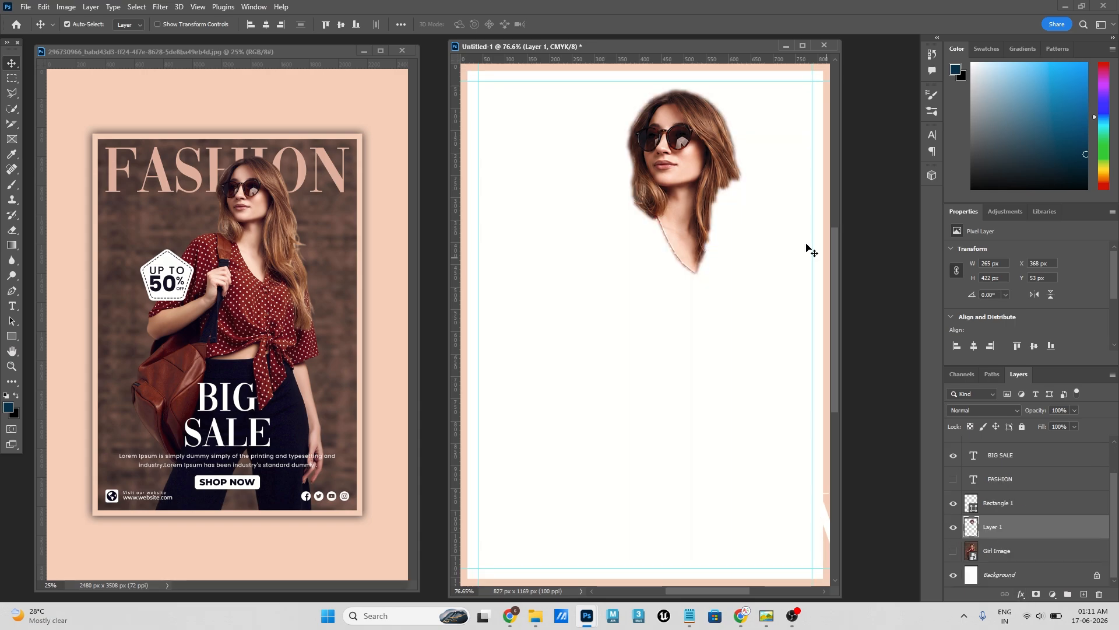
left_click(952, 550)
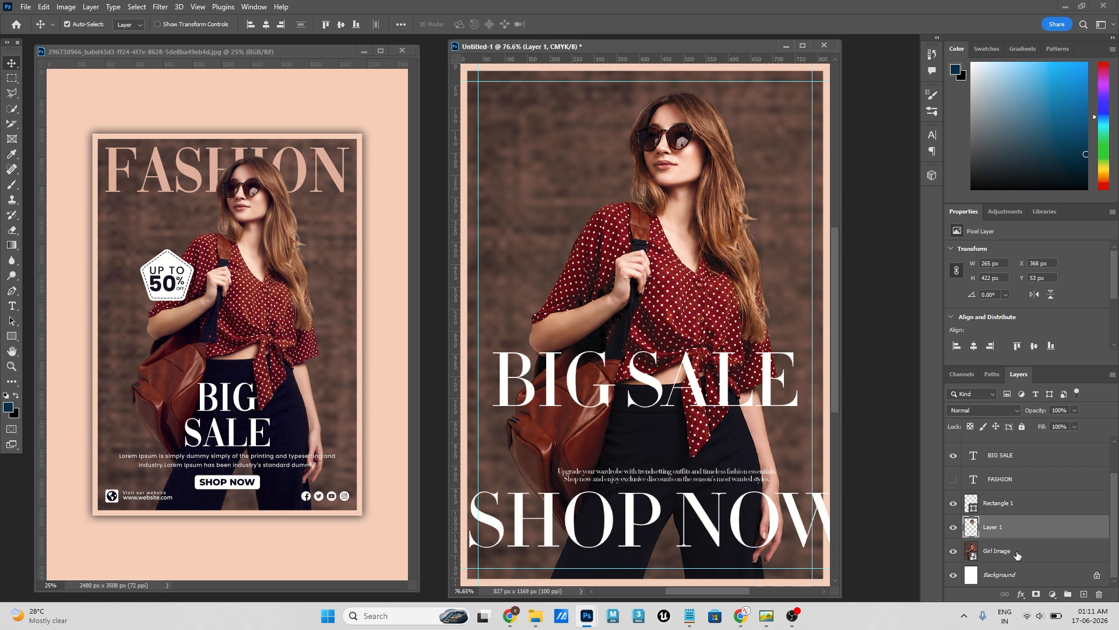
- Show the FASHION text layer again and select it
left_click(952, 478)
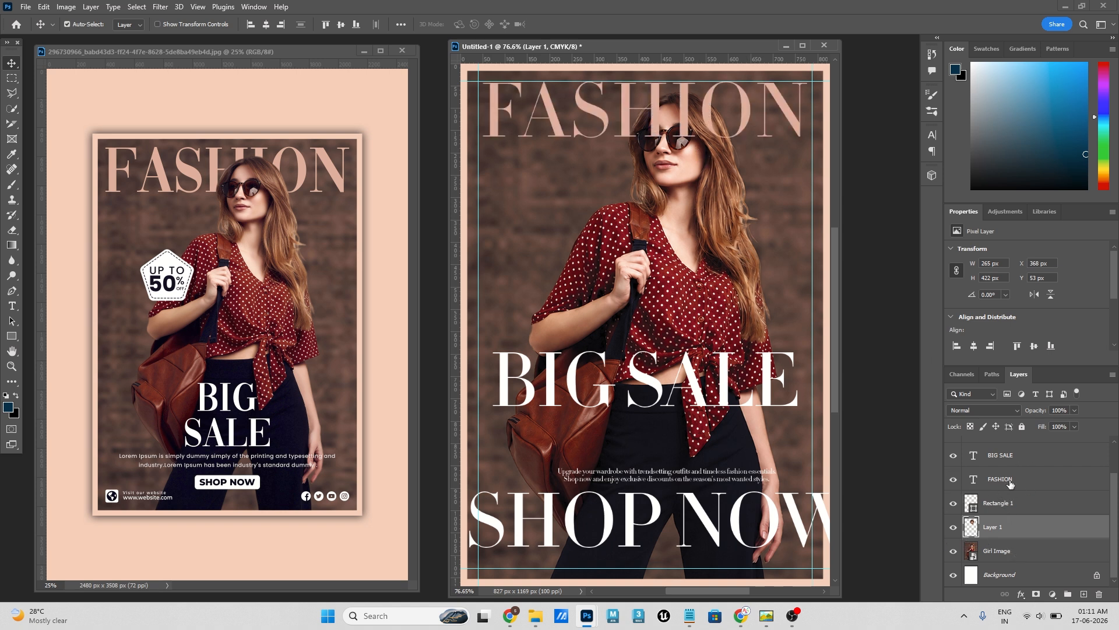
left_click(1015, 480)
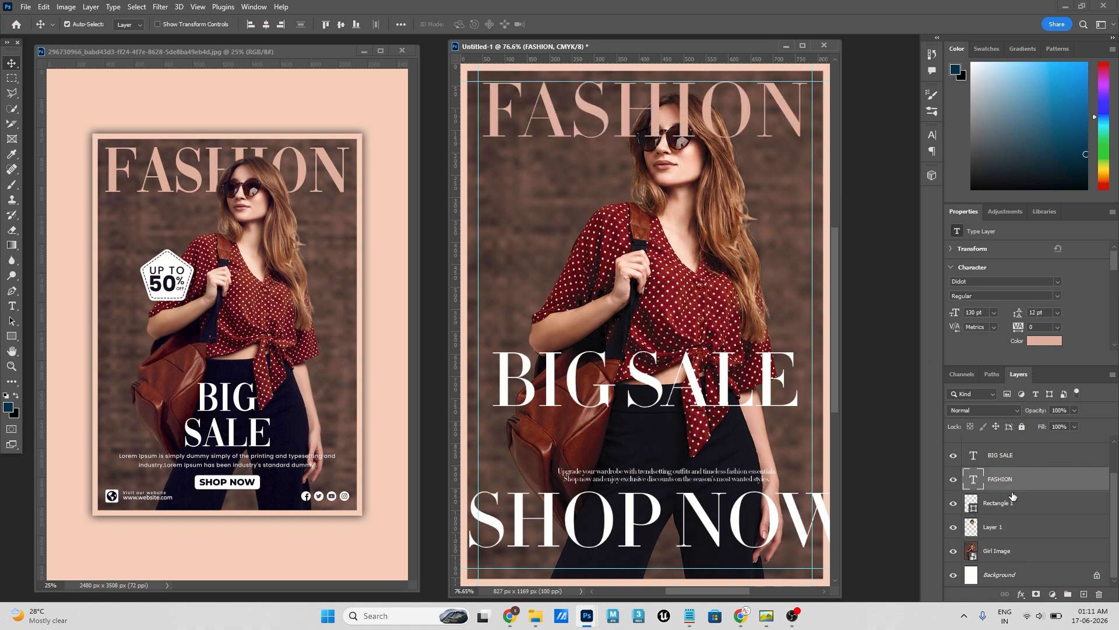
- Rename the head cut-out layer as Head and move it above the FASHION text layer
left_click(1016, 533)
double_click(995, 530)
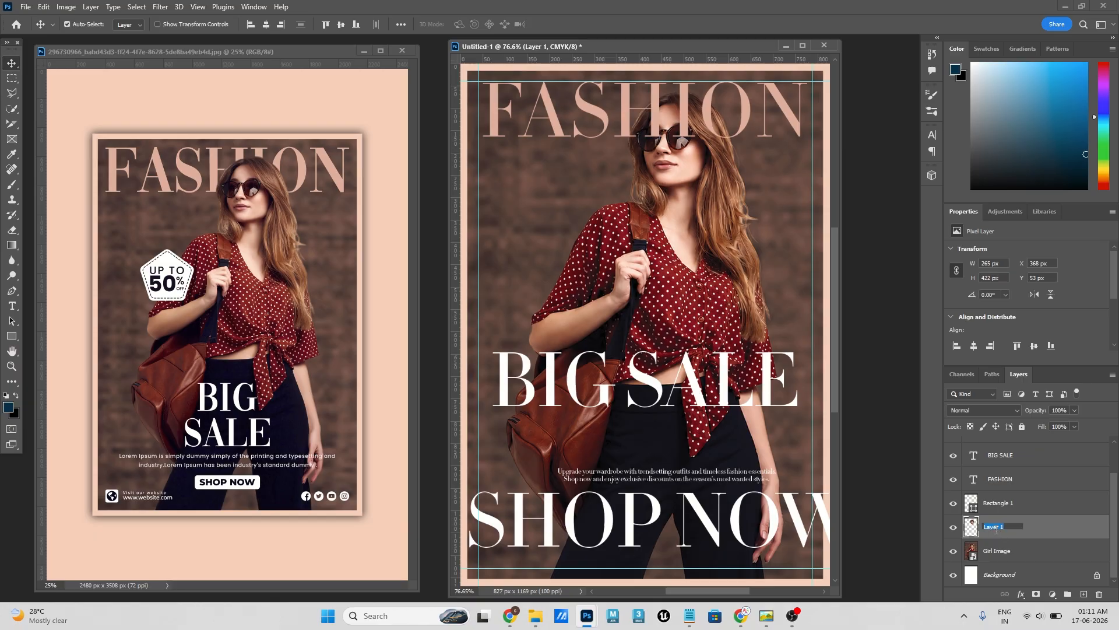
key("Return")
left_click_drag(995, 531, 990, 475)
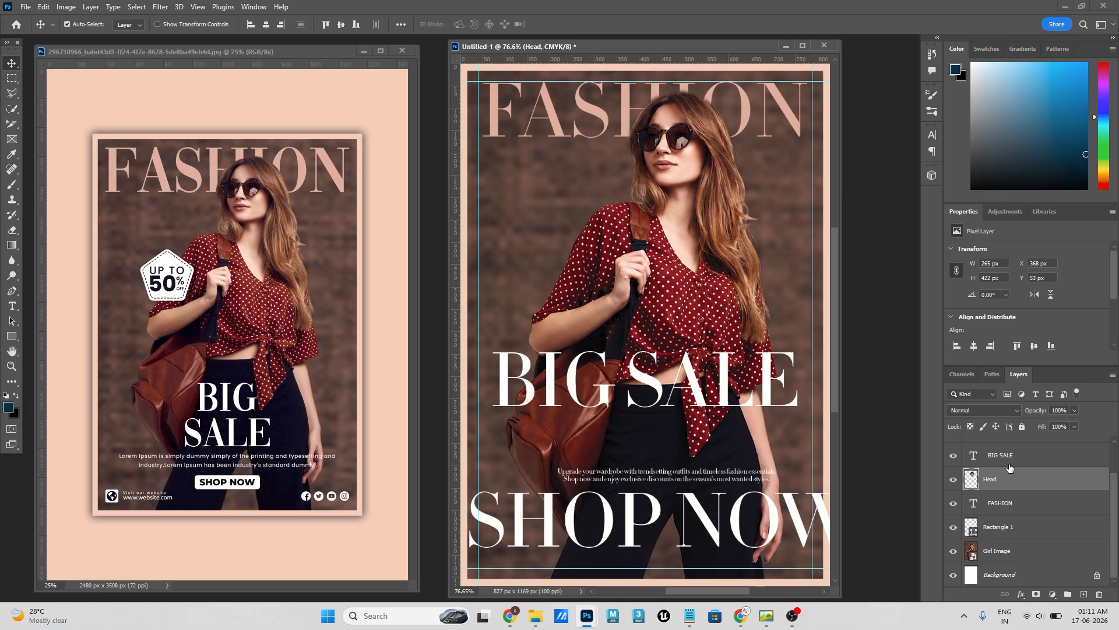
left_click(1011, 505)
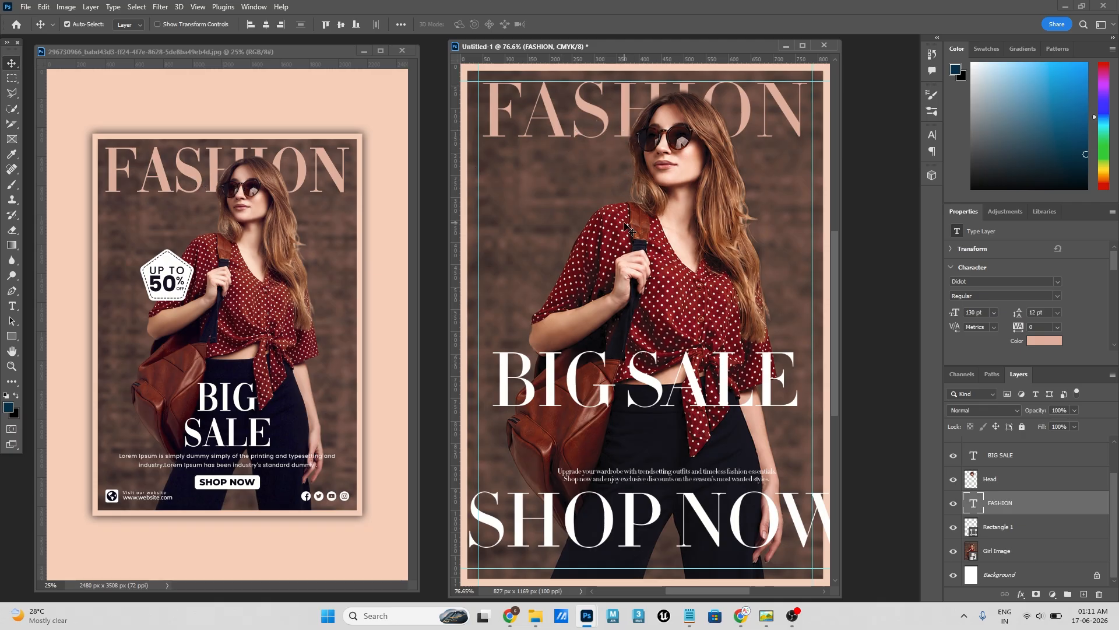
- Break the BIG SALE text into two lines between the words and move it up onto the blouse
scroll(629, 224, "down", 4)
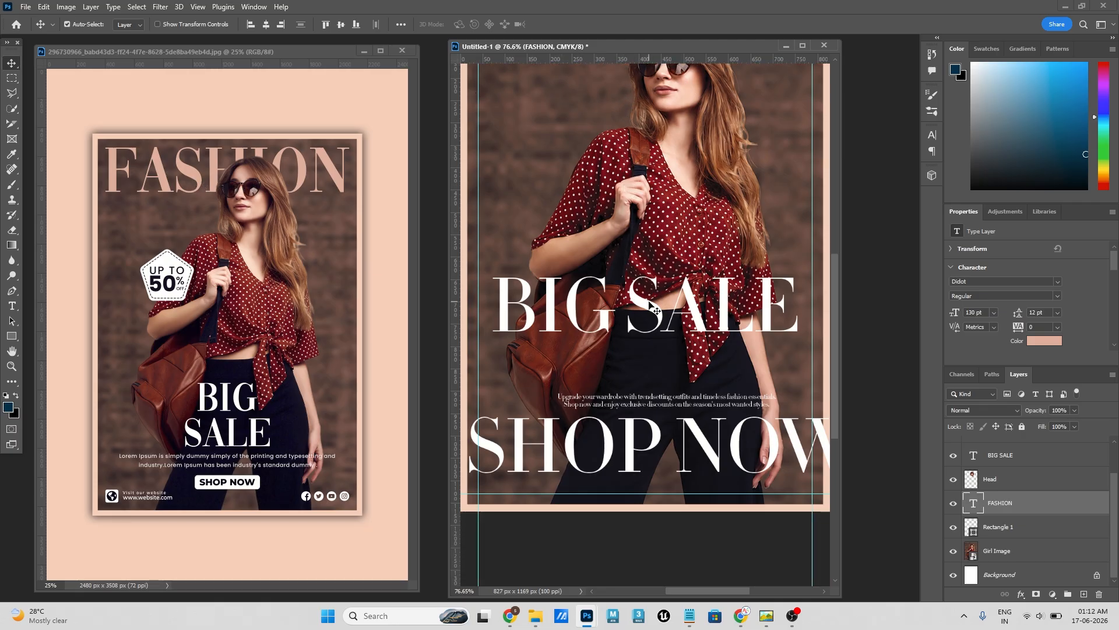
left_click_drag(651, 289, 656, 299)
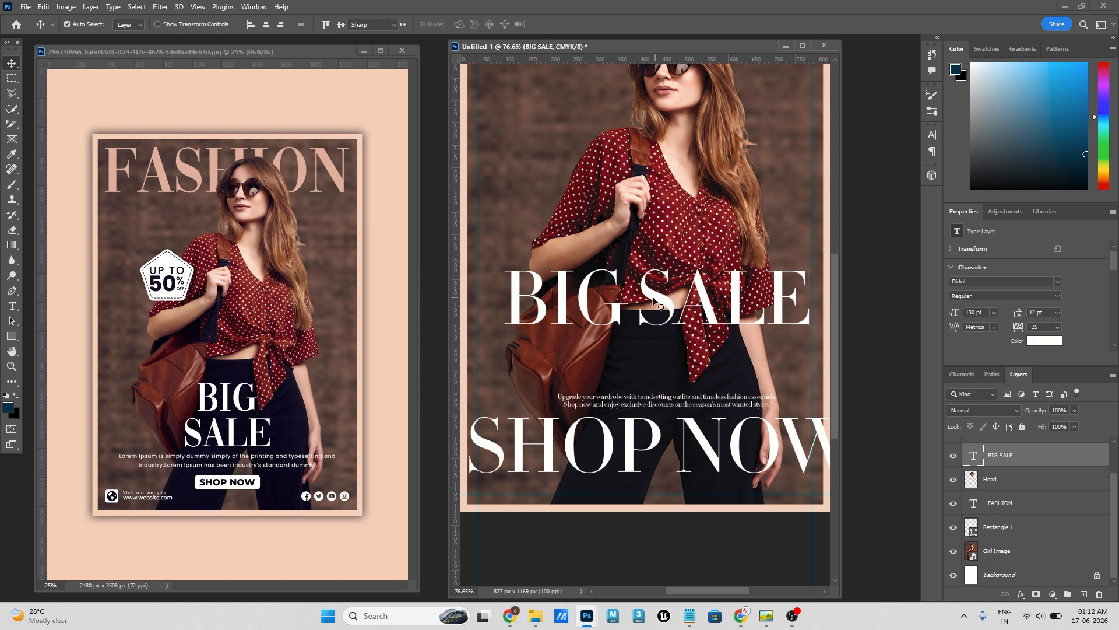
double_click(648, 292)
left_click(646, 290)
key("Left")
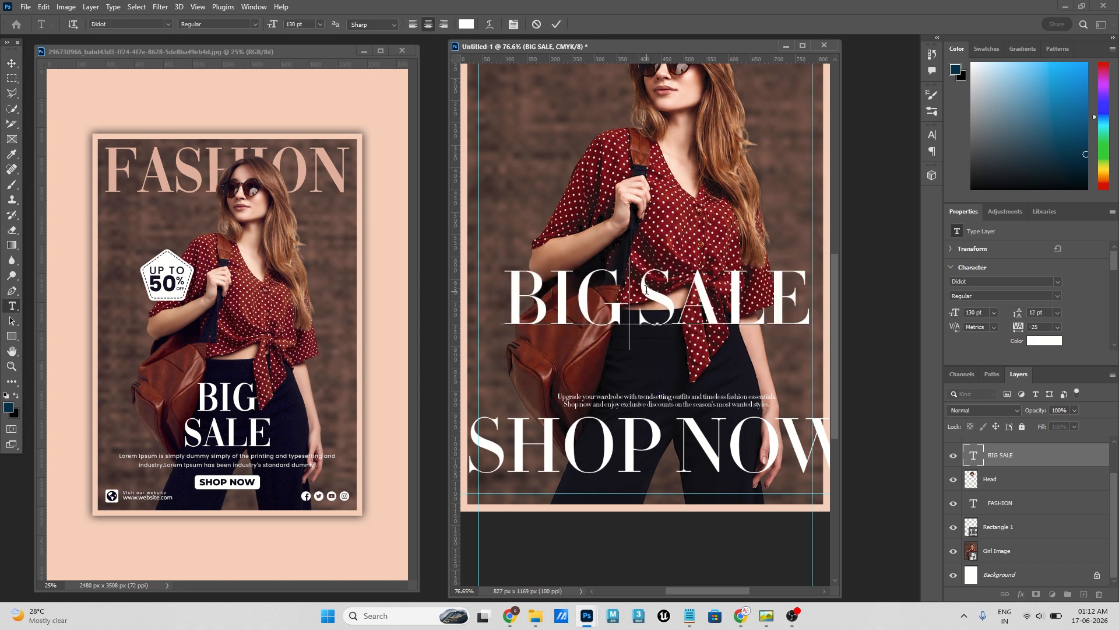
key("Return")
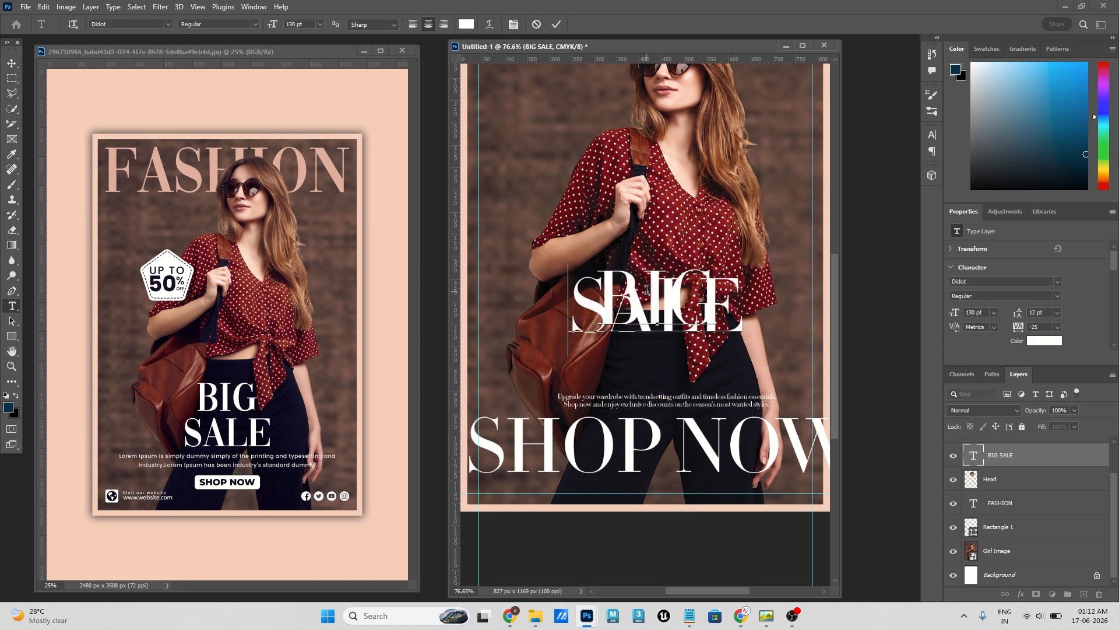
left_click(12, 62)
left_click_drag(647, 288, 627, 203)
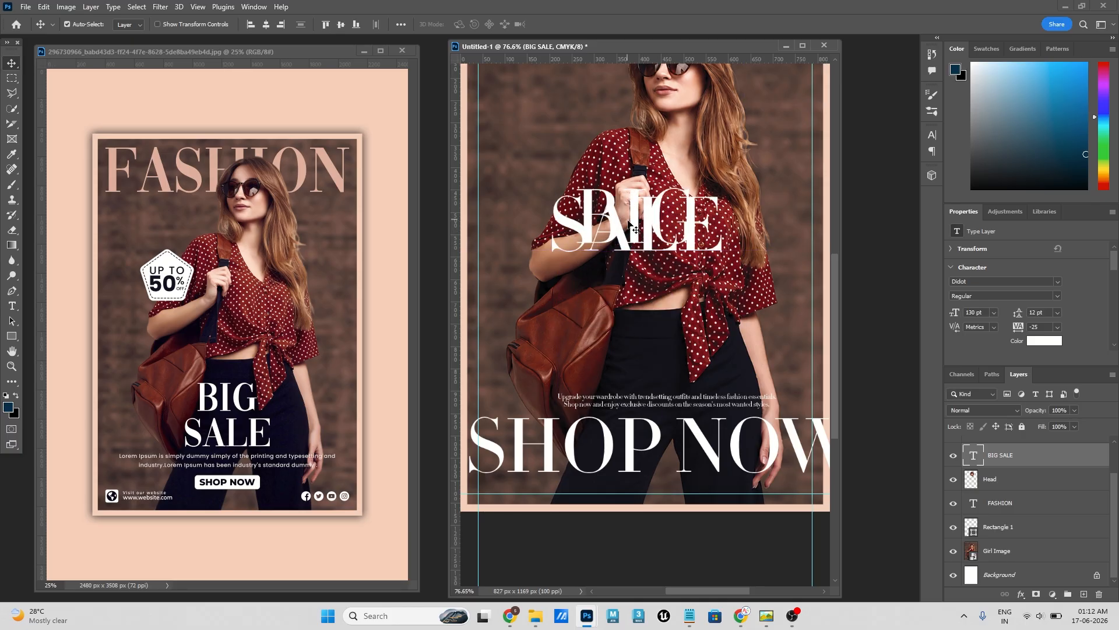
- Select all of the BIG SALE text and set its leading to Auto, then to 130 pt
double_click(602, 187)
key("ctrl+a")
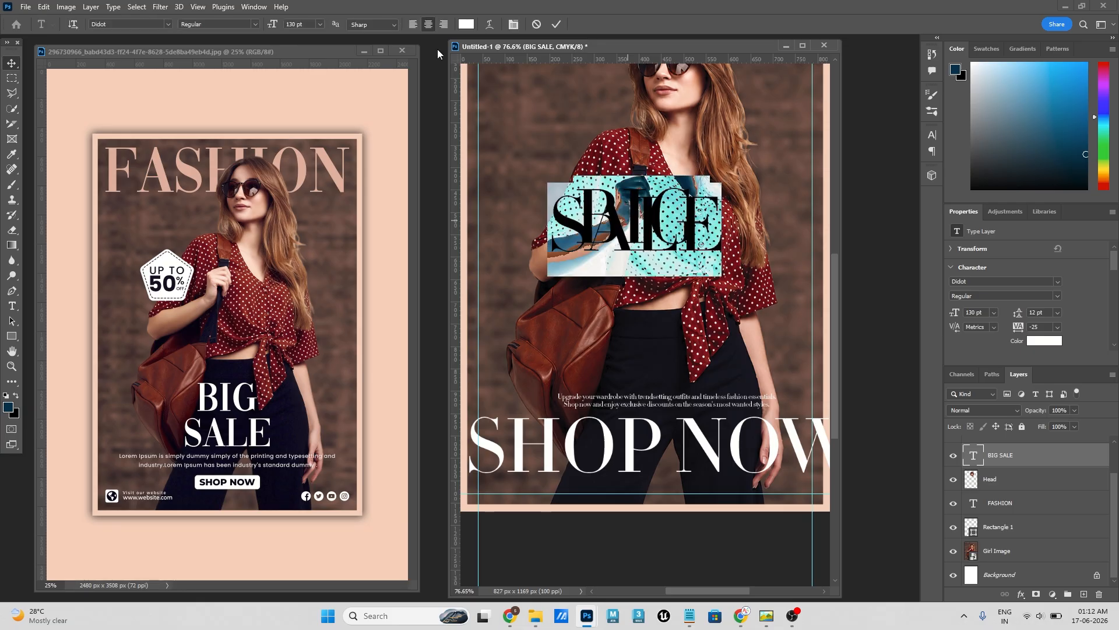
left_click(513, 24)
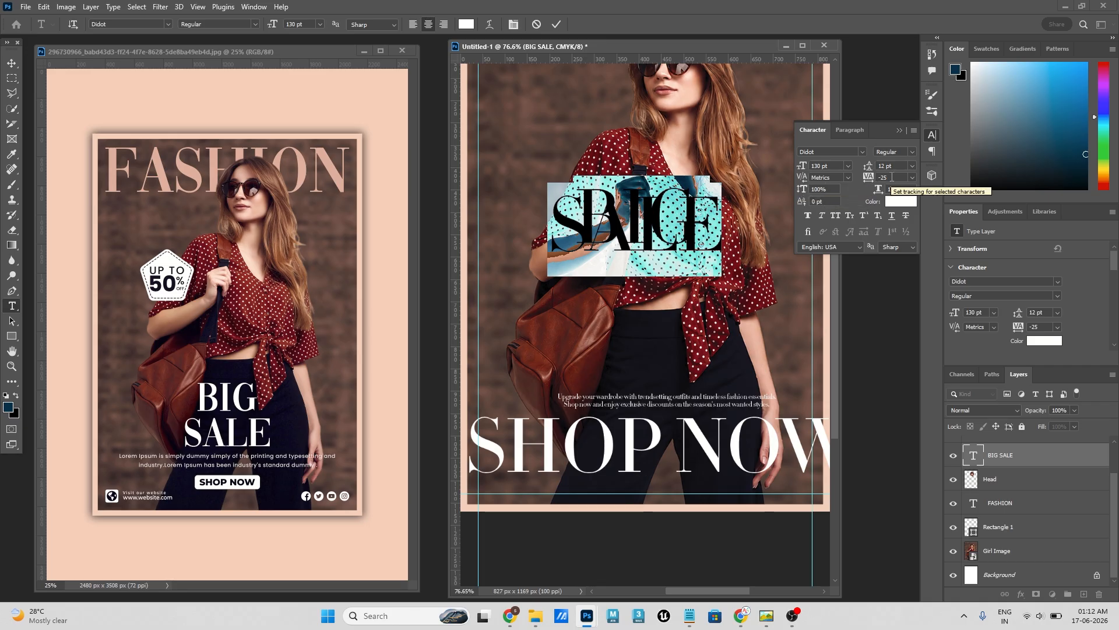
left_click(912, 166)
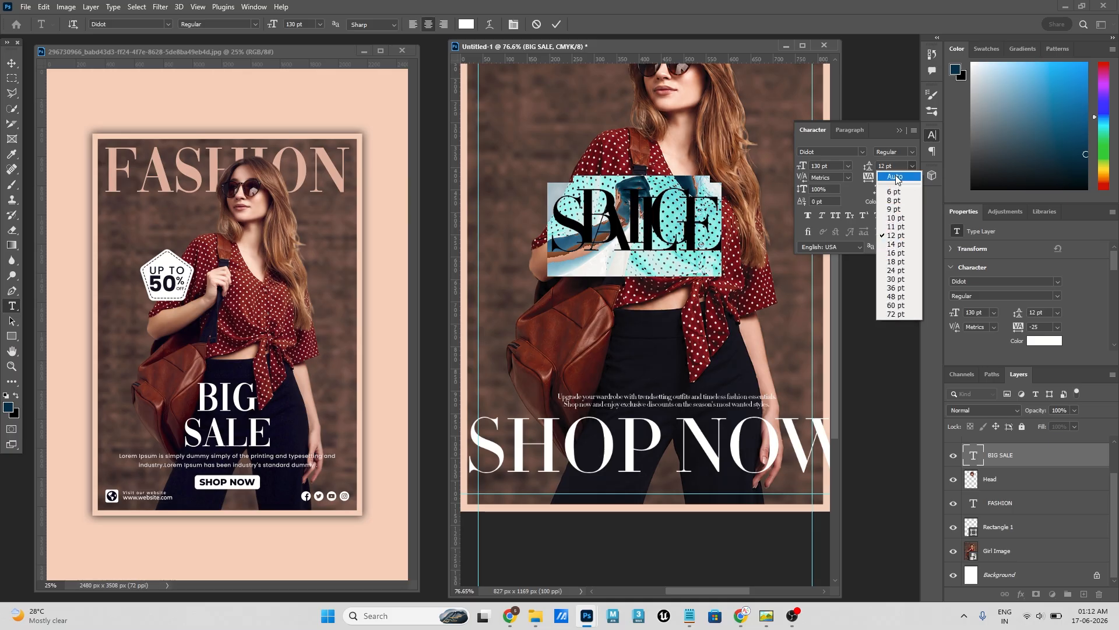
left_click(896, 177)
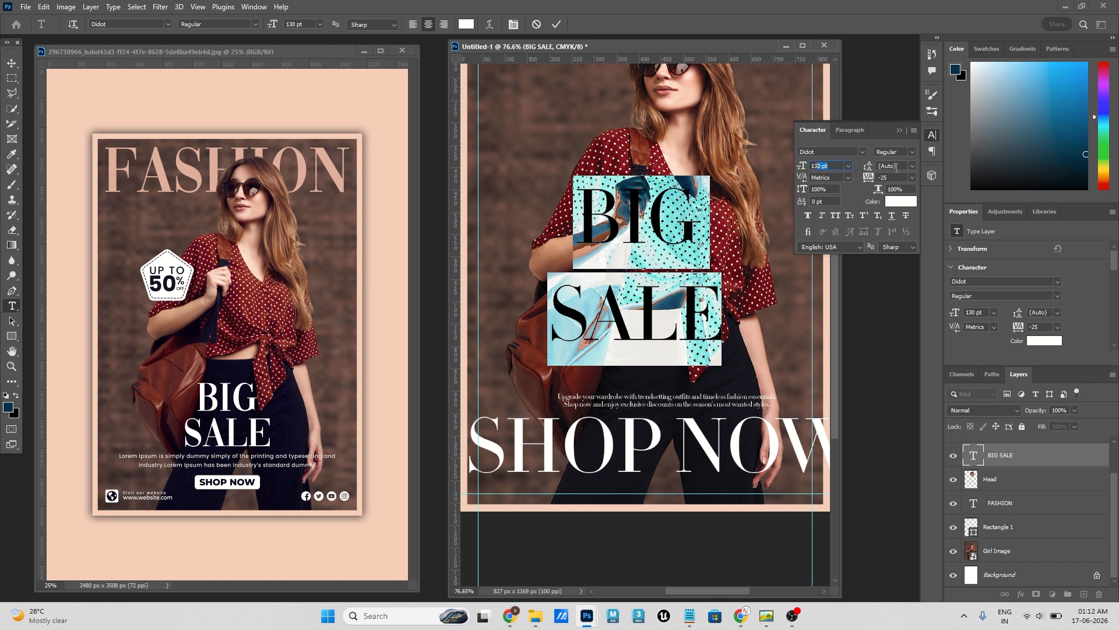
left_click(896, 166)
type("130")
left_click(11, 62)
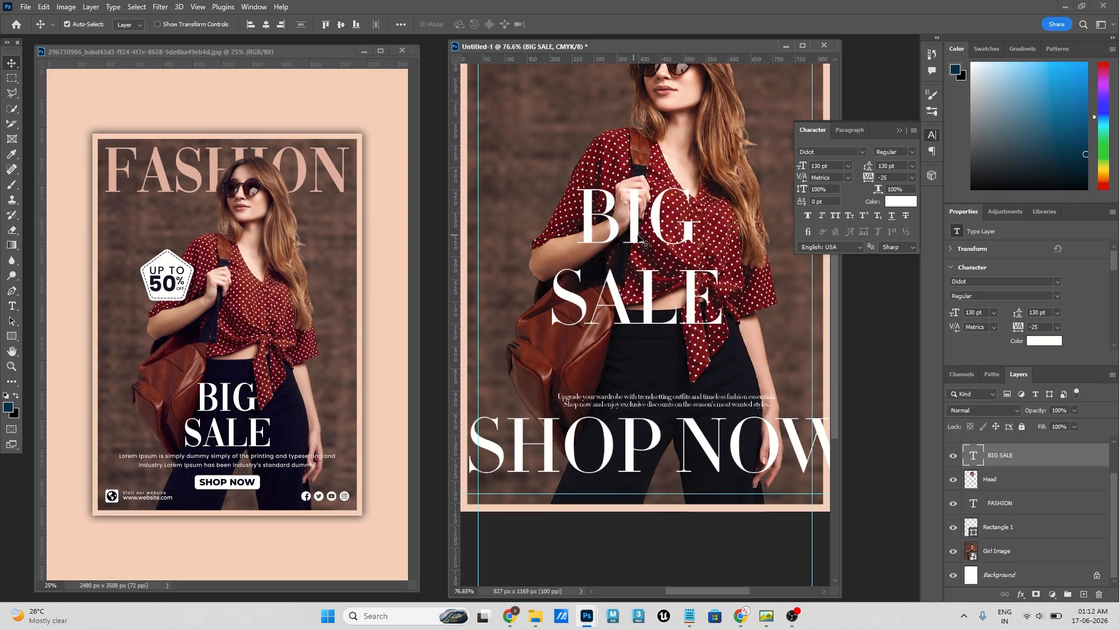
- Set the BIG SALE leading to 100 pt and lower the text to just above the paragraph
left_click_drag(658, 241, 659, 284)
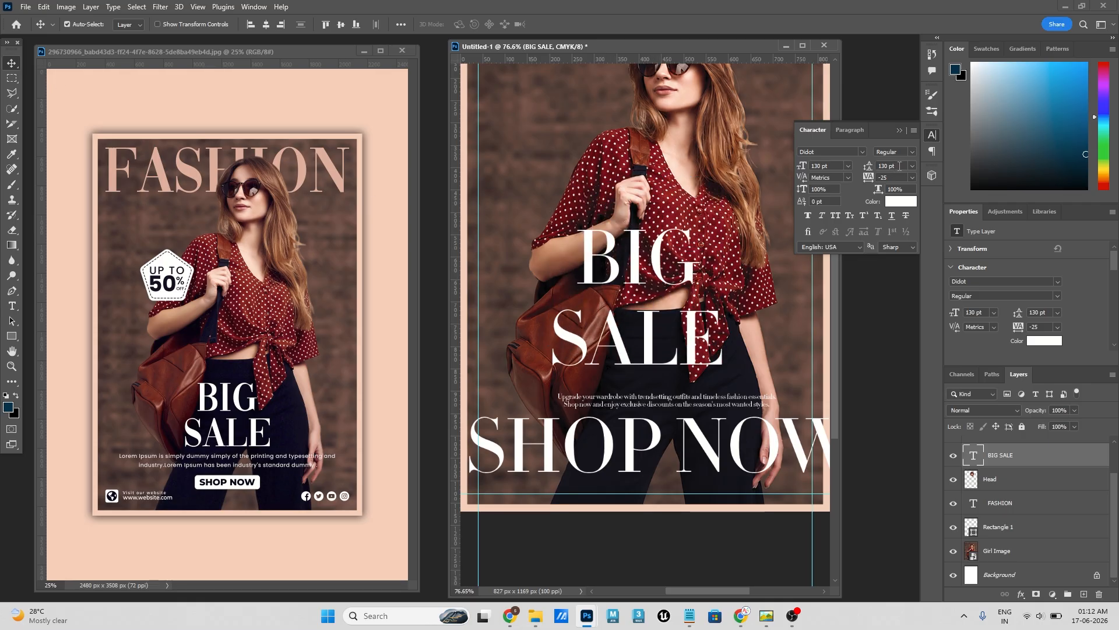
left_click(899, 167)
type("100")
key("Return")
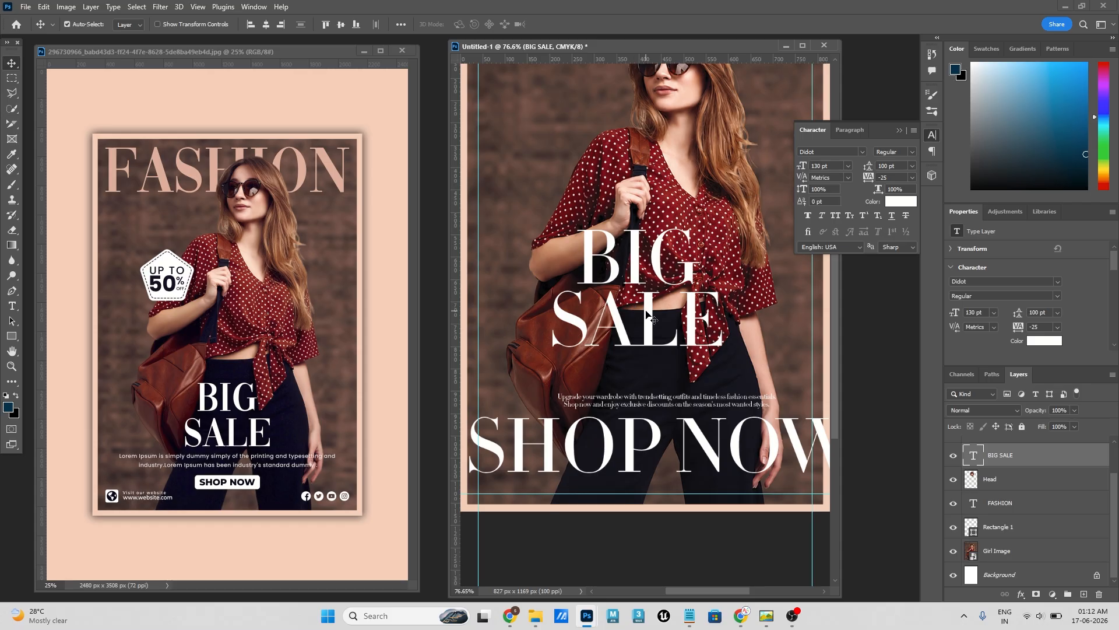
left_click_drag(697, 309, 702, 345)
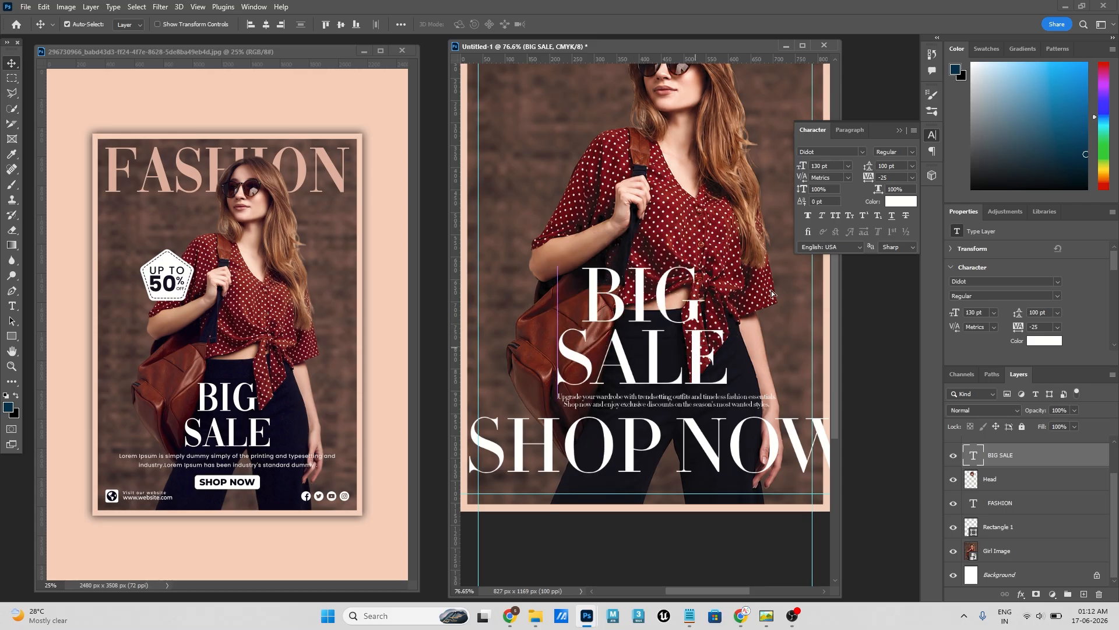
- Set the BIG SALE text to a font size of 100 pt with 80 pt leading
left_click(838, 167)
type("1")
key("Return")
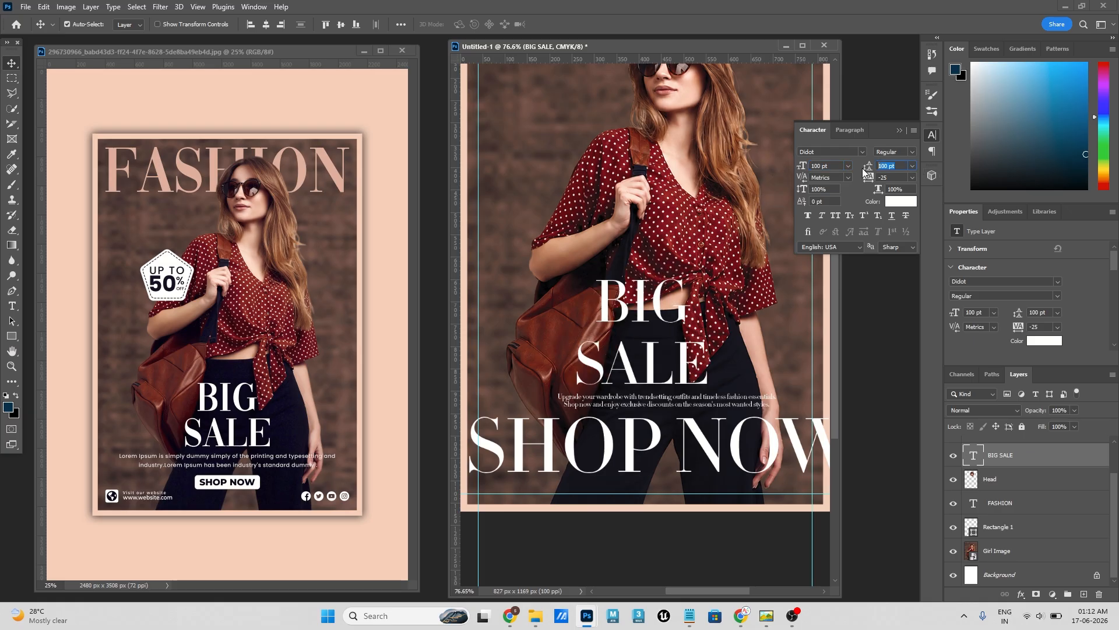
type("8")
key("Return")
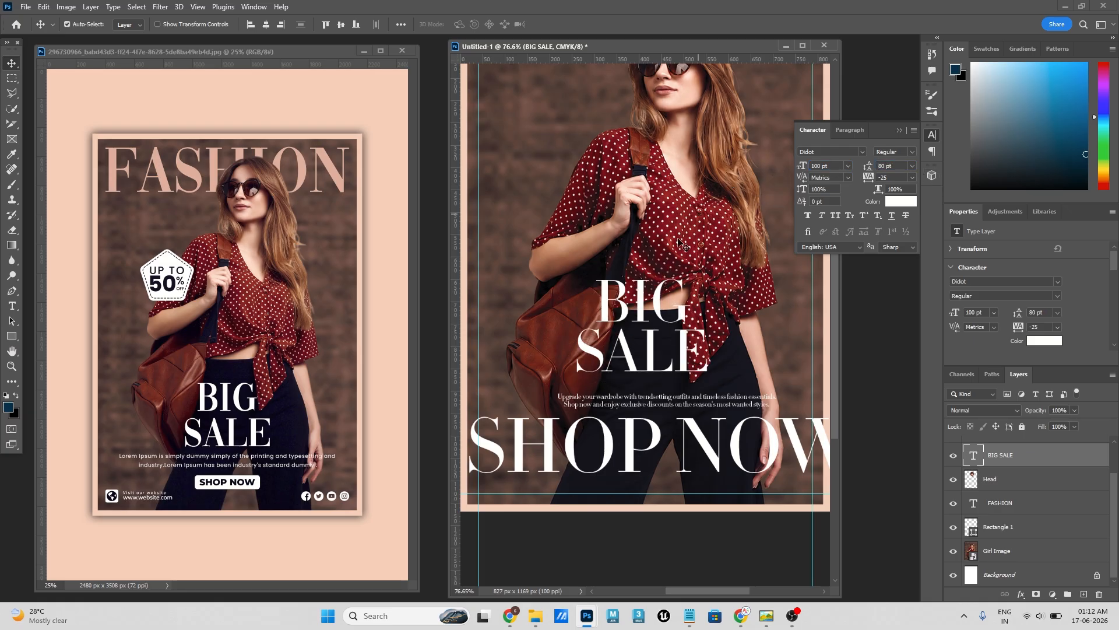
- Lower BIG SALE onto the trousers, place the paragraph just beneath it and move SHOP NOW up over the blouse
scroll(684, 337, "down", 1)
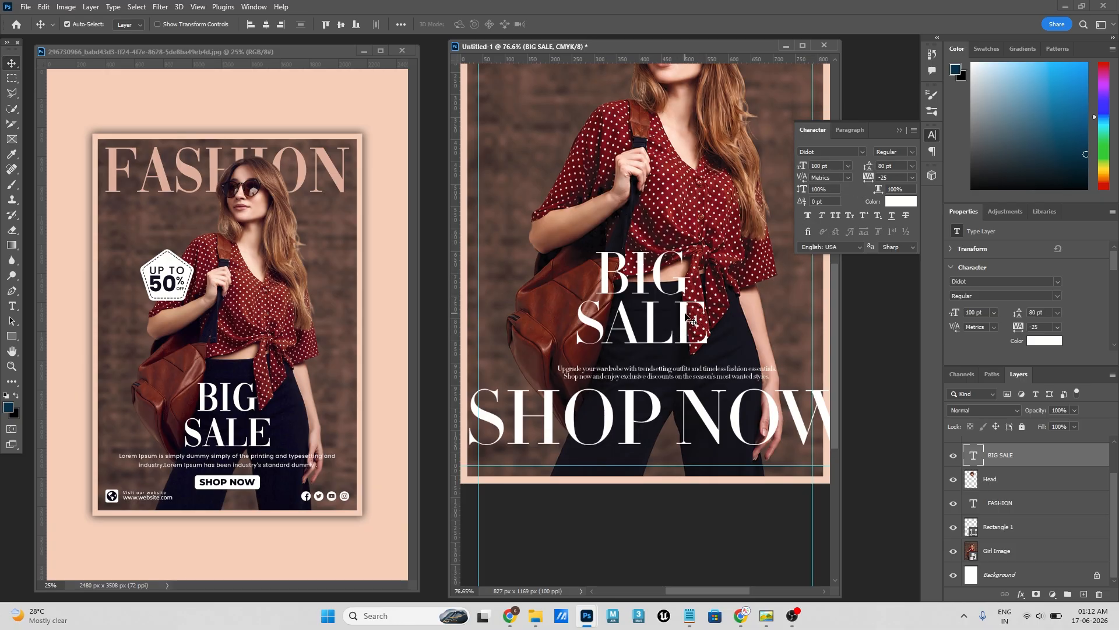
left_click_drag(688, 318, 688, 342)
scroll(755, 343, "up", 2)
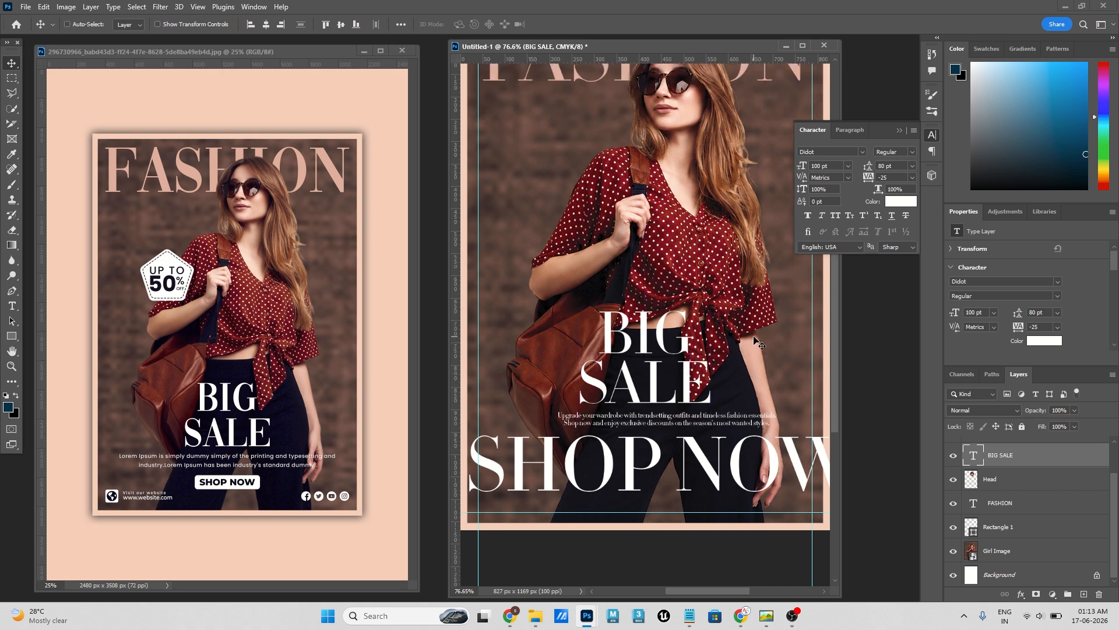
scroll(757, 344, "up", 2)
key("ctrl")
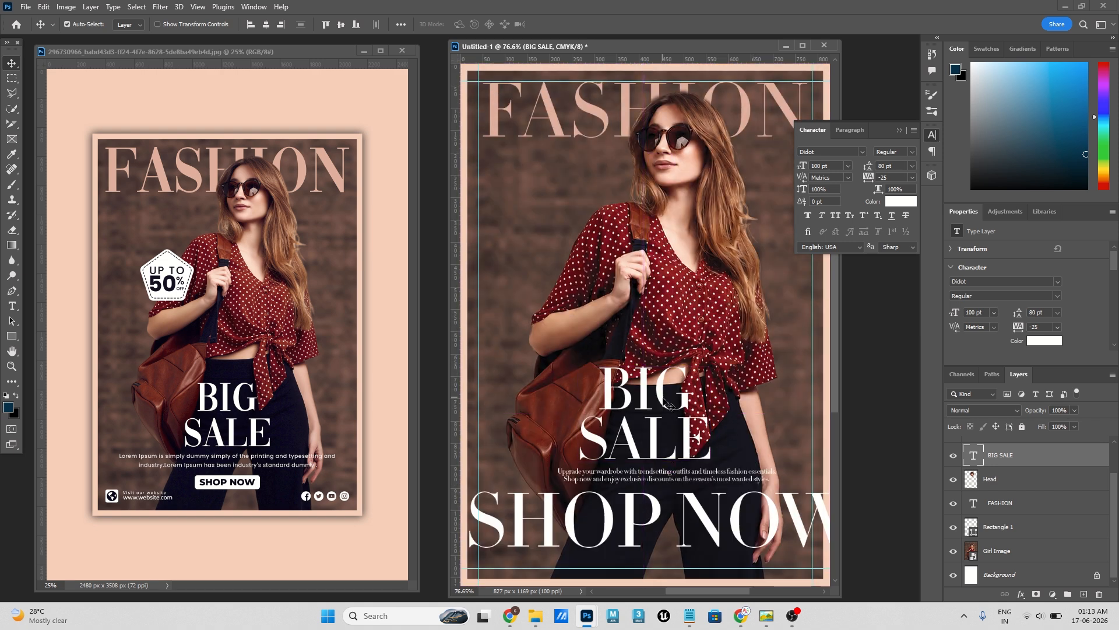
left_click_drag(663, 402, 666, 436)
scroll(694, 420, "down", 3)
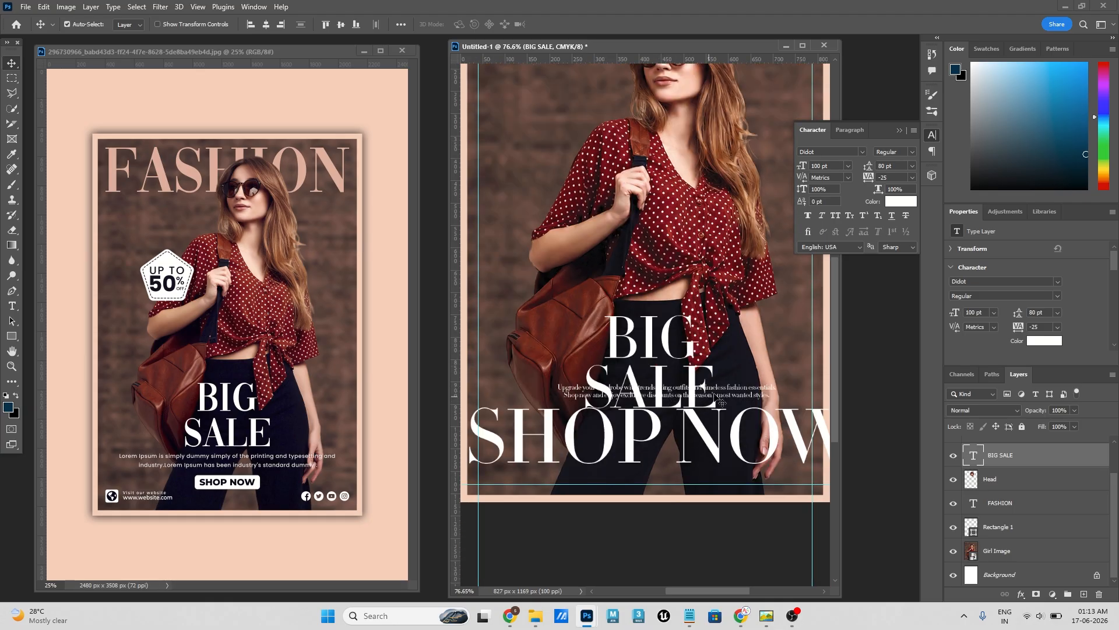
left_click_drag(728, 398, 710, 253)
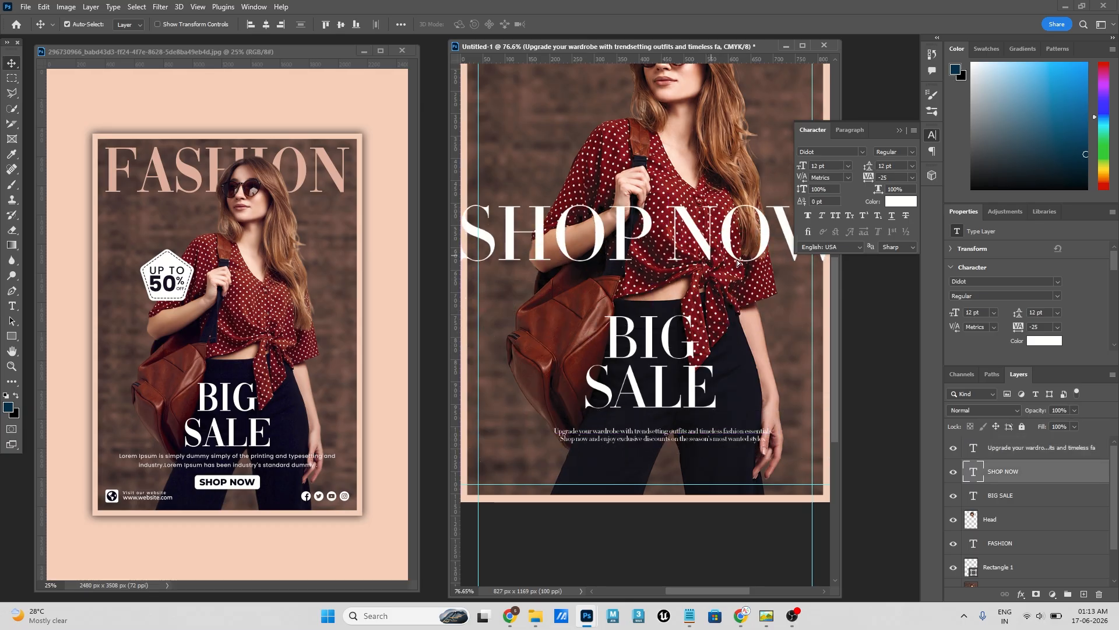
- Set the SHOP NOW text in 24 pt Montserrat SemiBold and place it below the paragraph
left_click(847, 166)
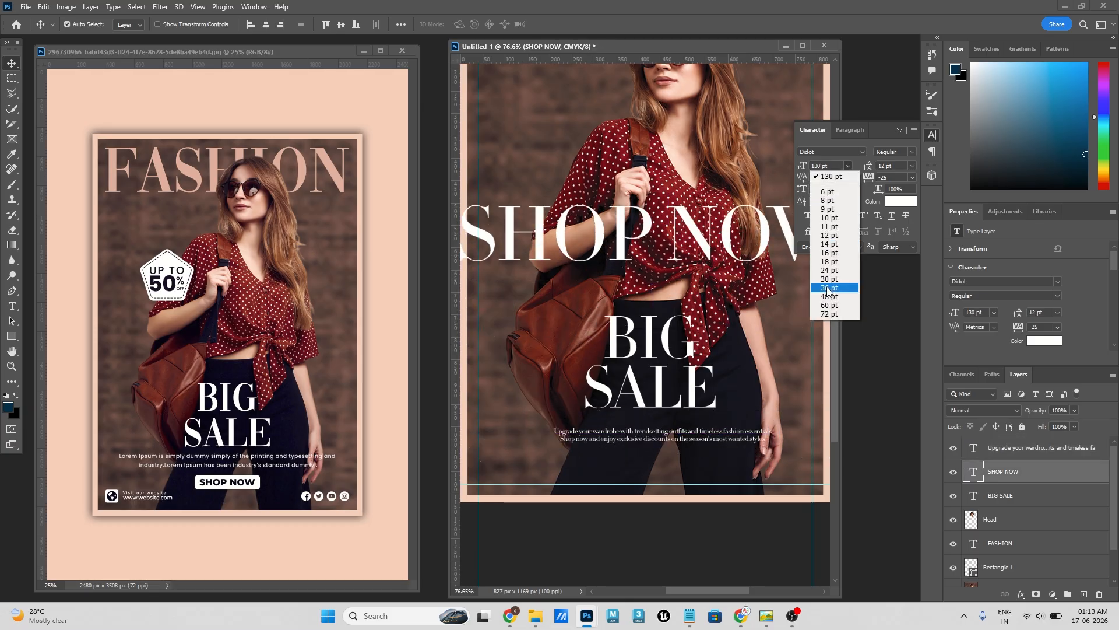
left_click(834, 270)
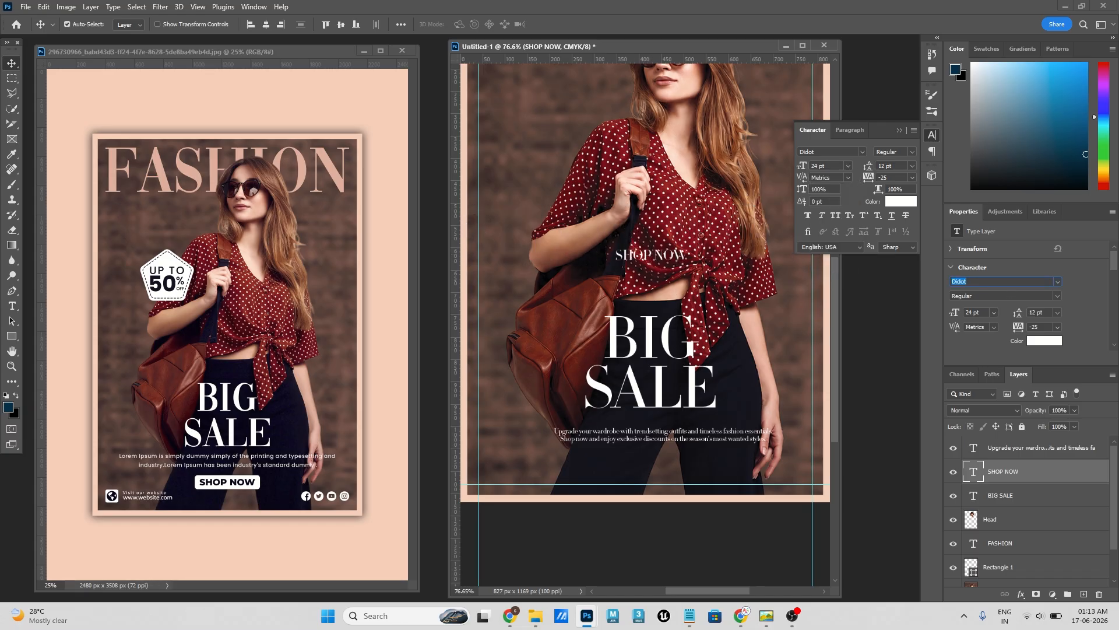
type("mont")
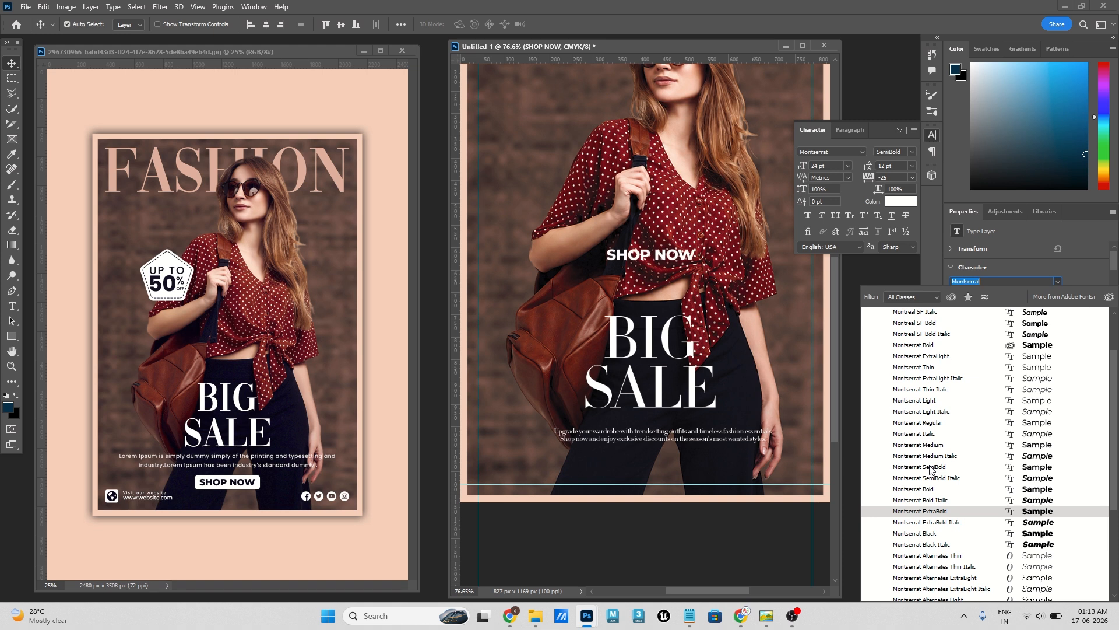
left_click(931, 468)
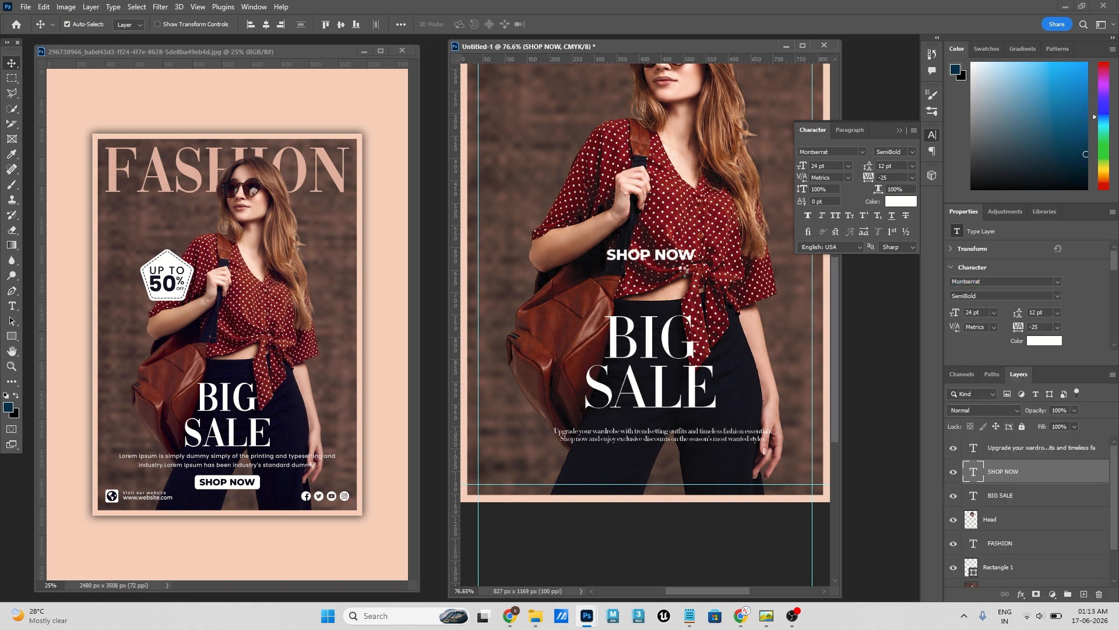
left_click_drag(669, 264, 672, 476)
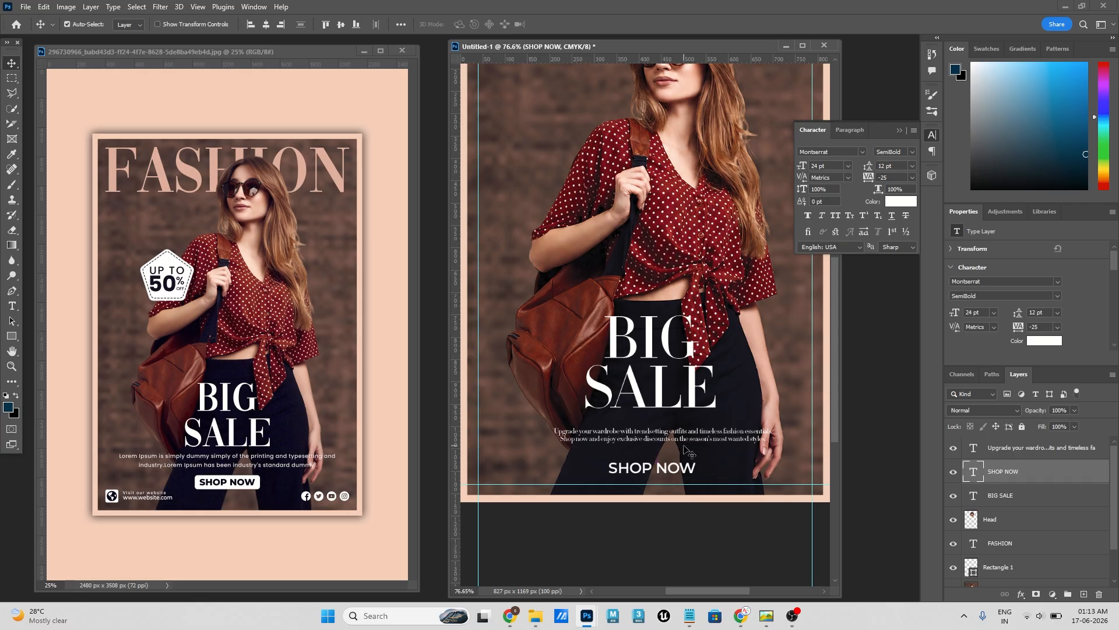
- Change the font of the paragraph below BIG SALE to Montserrat SemiBold
left_click(723, 433)
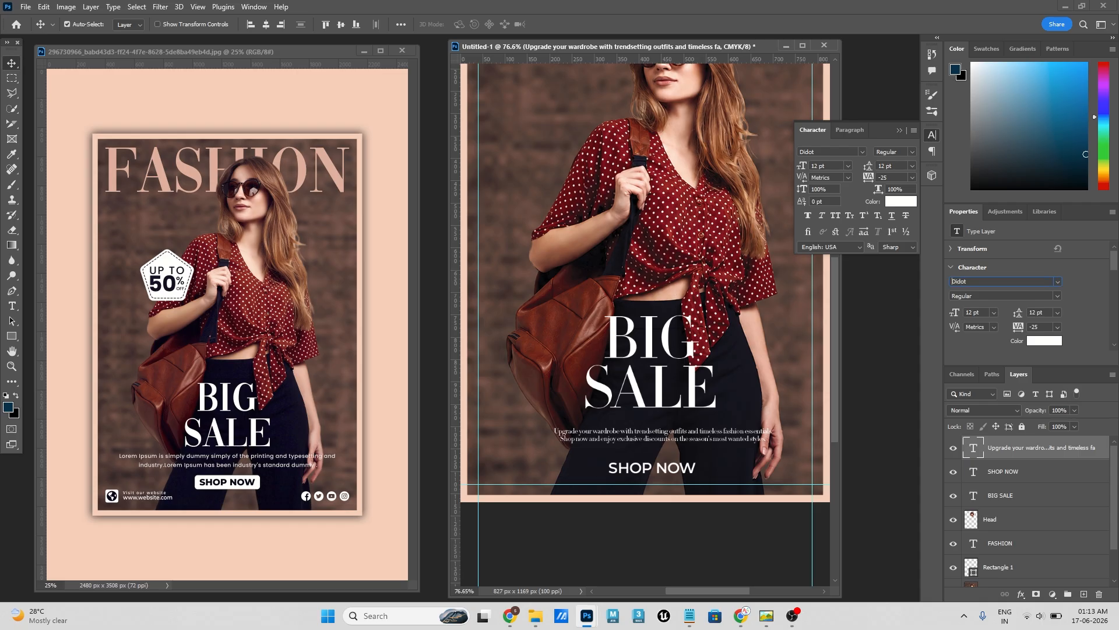
type("mont")
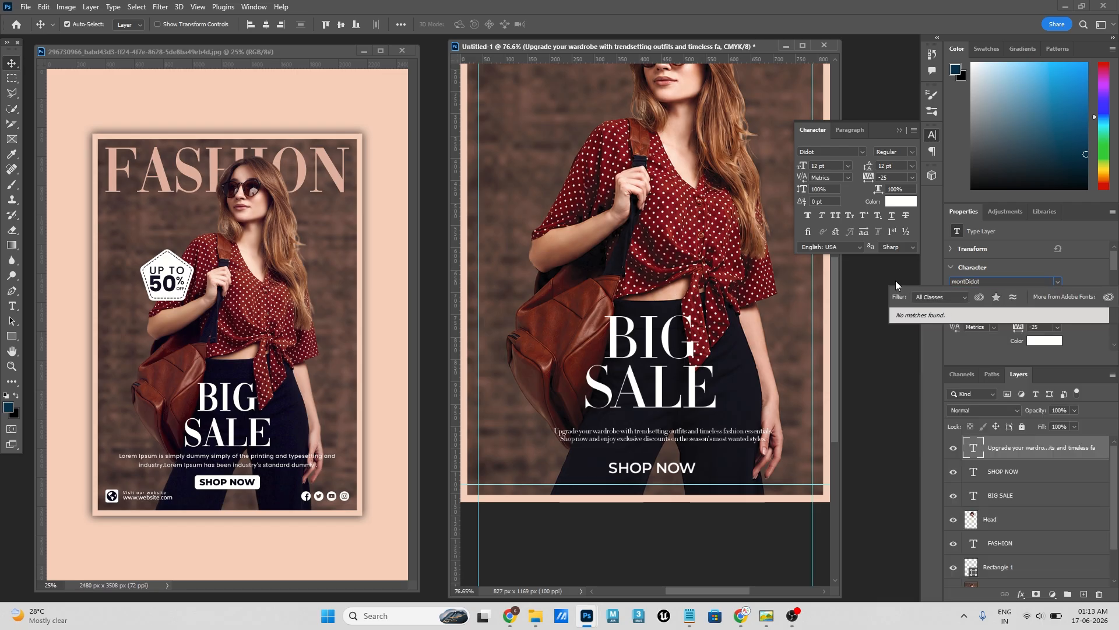
key("Delete")
key("Delete")
key("Delete")
key("Delete")
key("Delete")
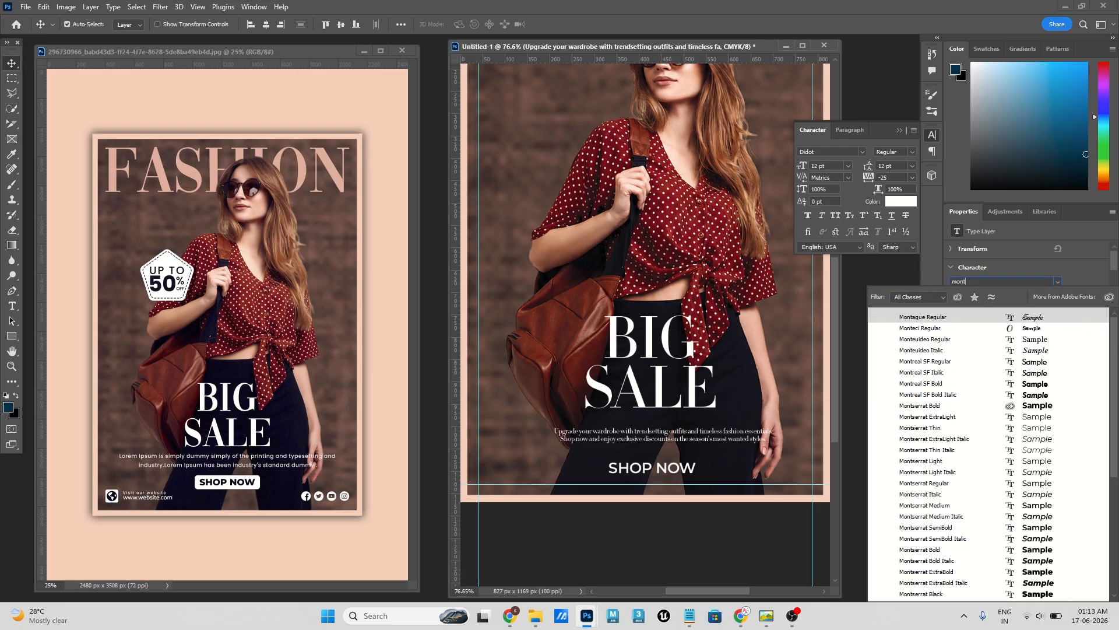
left_click(932, 525)
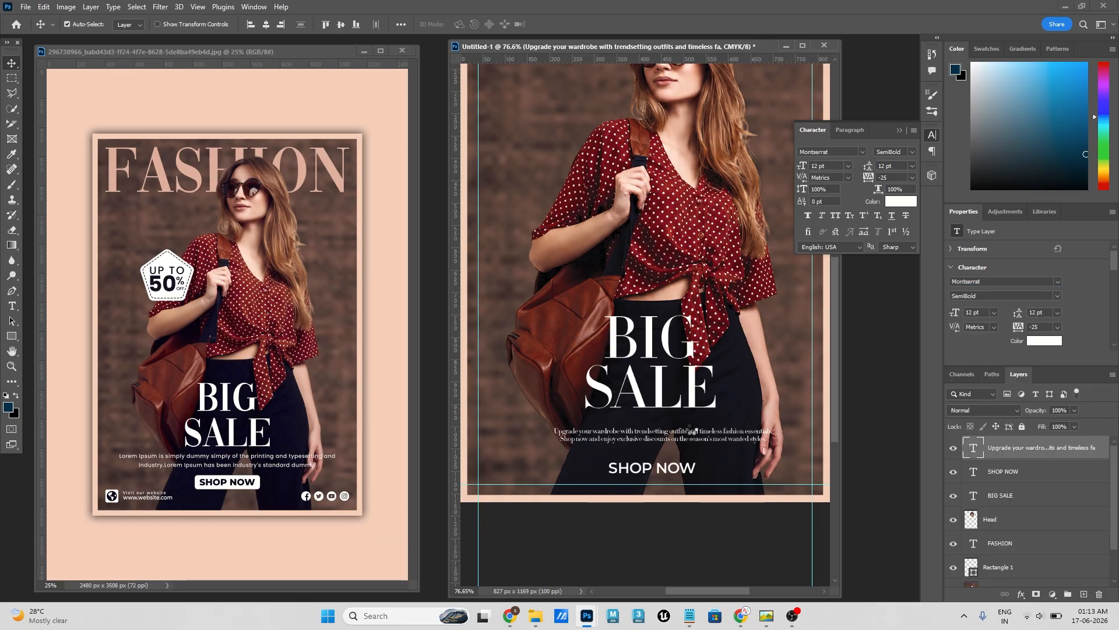
- Move the paragraph up just beneath BIG SALE and set it in Medium weight with 14 pt leading
left_click_drag(695, 435, 688, 424)
left_click(1058, 296)
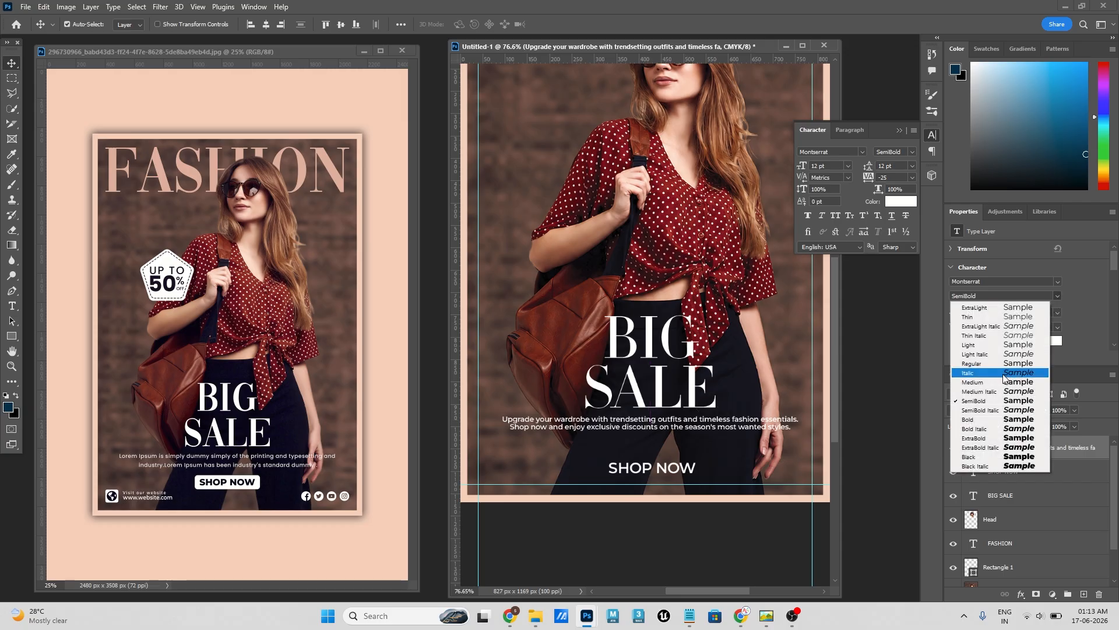
left_click(976, 383)
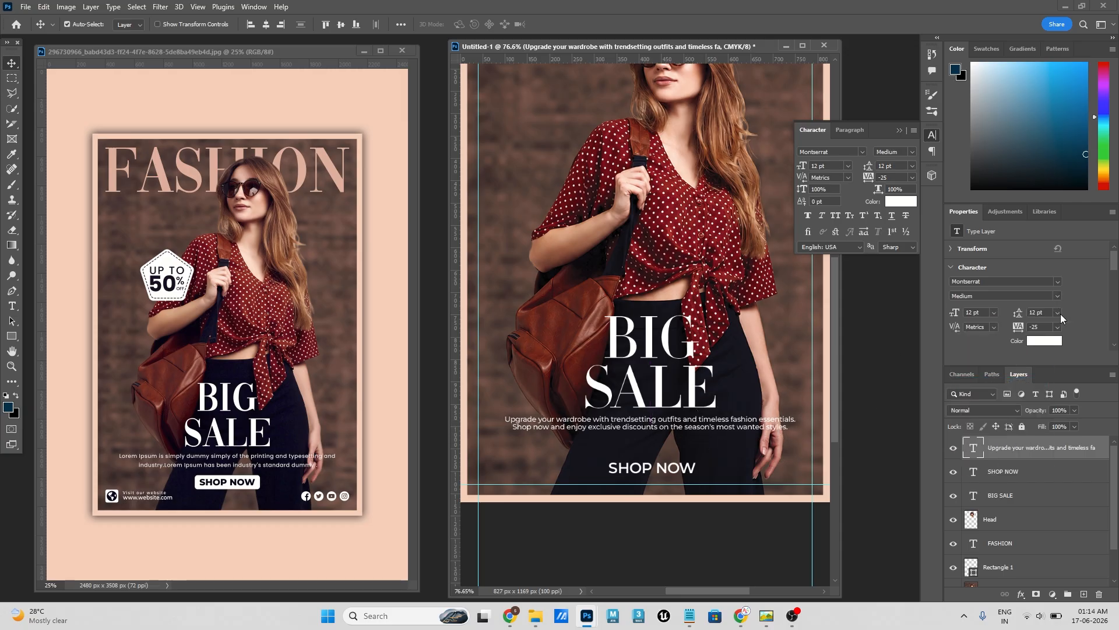
left_click(1058, 313)
left_click(1051, 391)
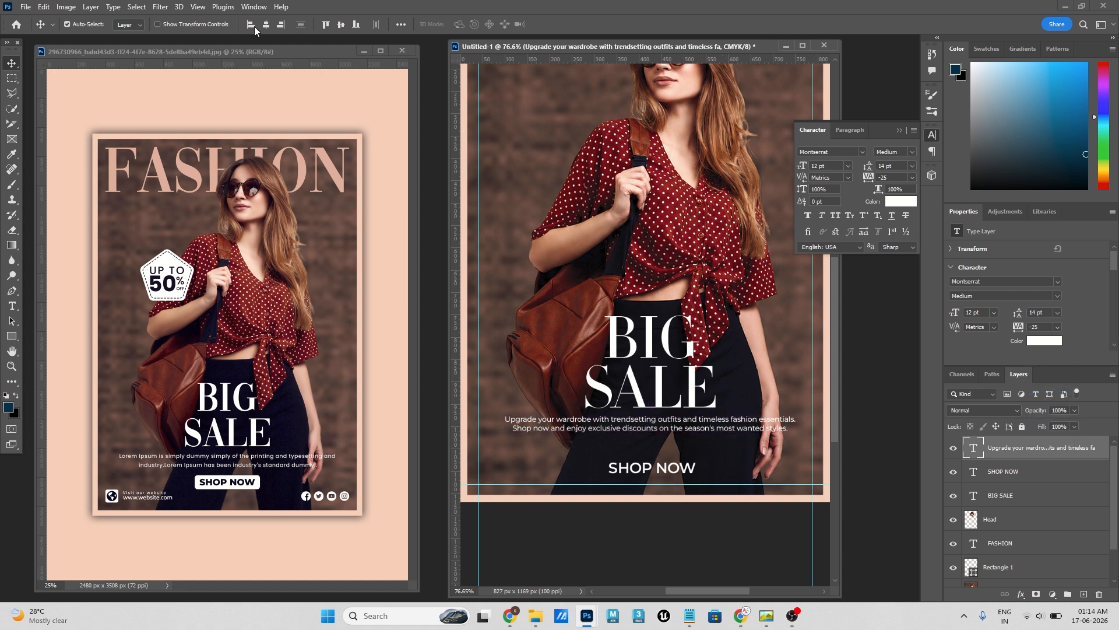
- Centre the paragraph horizontally on the flyer and collapse the floating Character settings
key("ctrl")
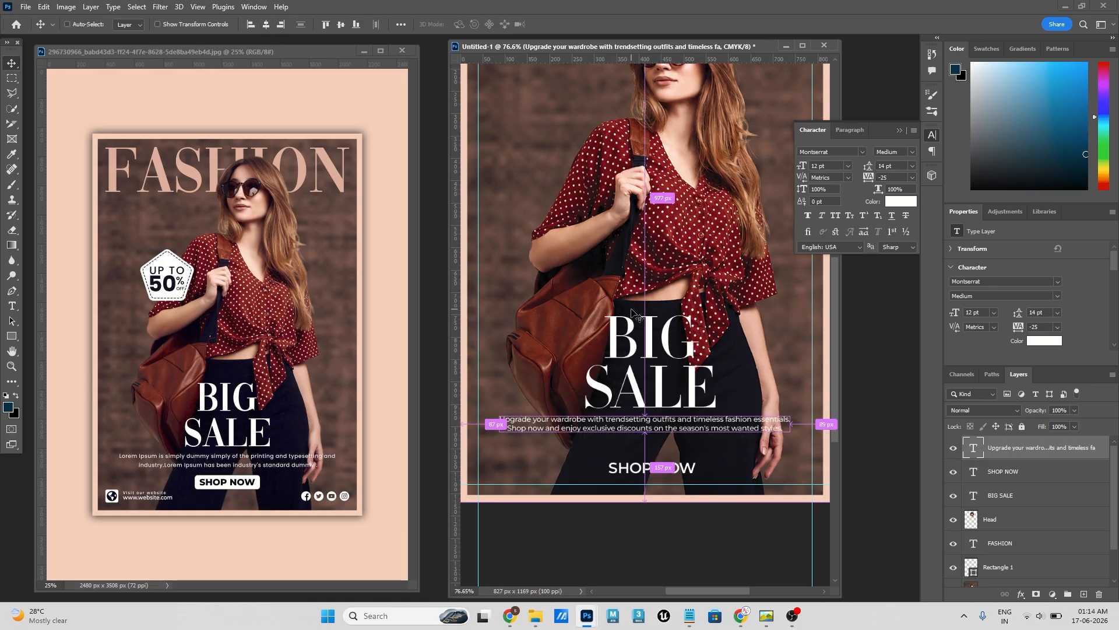
scroll(633, 313, "up", 3)
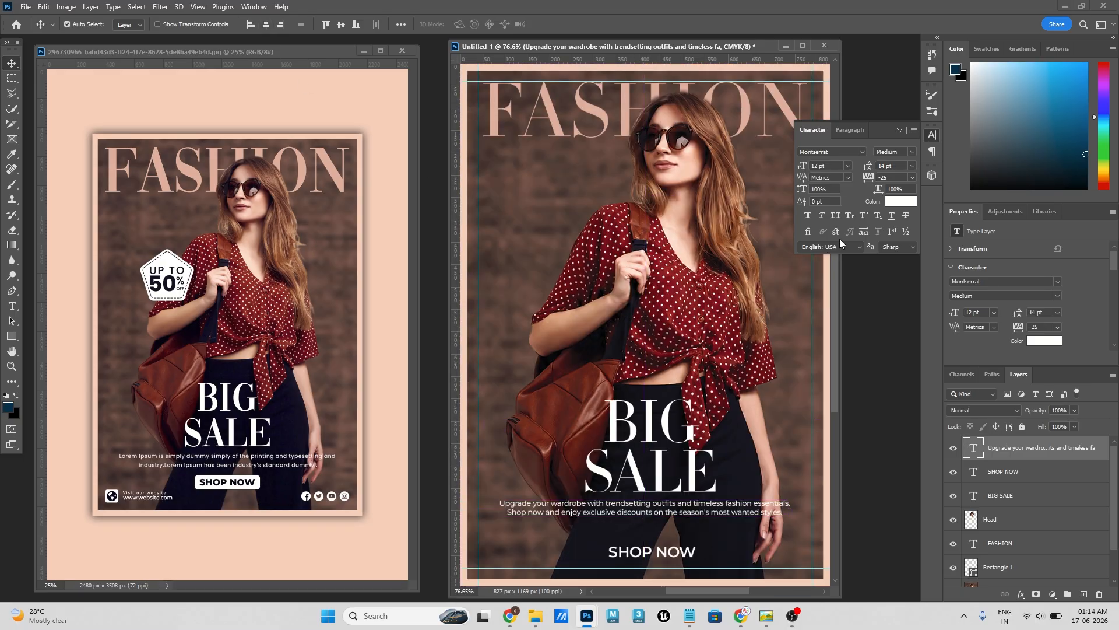
left_click(900, 130)
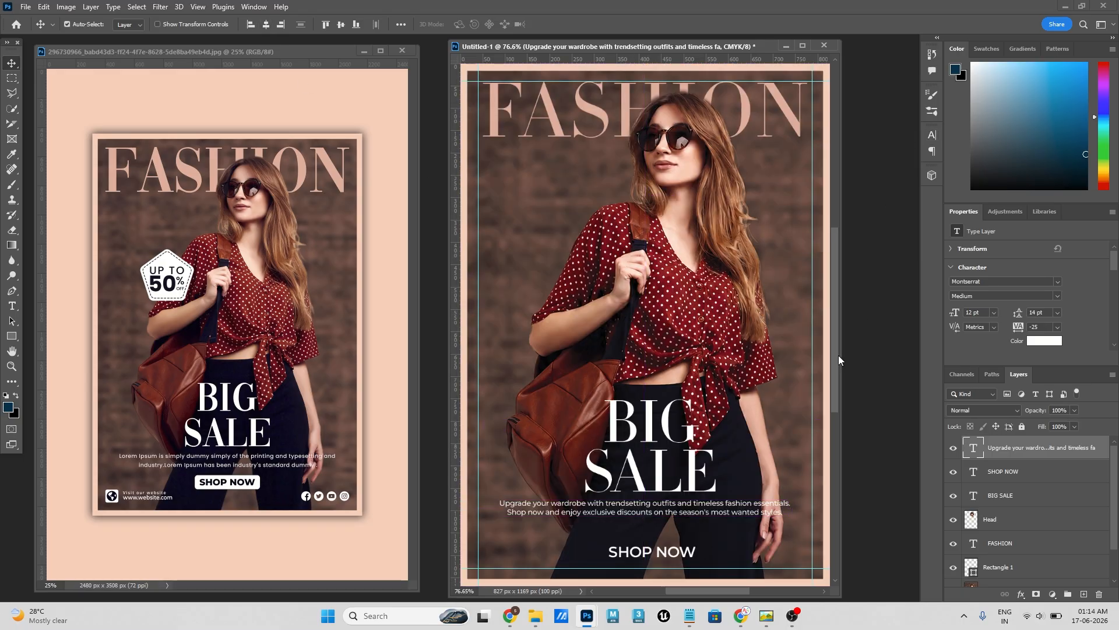
- Set the BIG SALE text to a font size of 90 pt with 70 pt leading
left_click(674, 443)
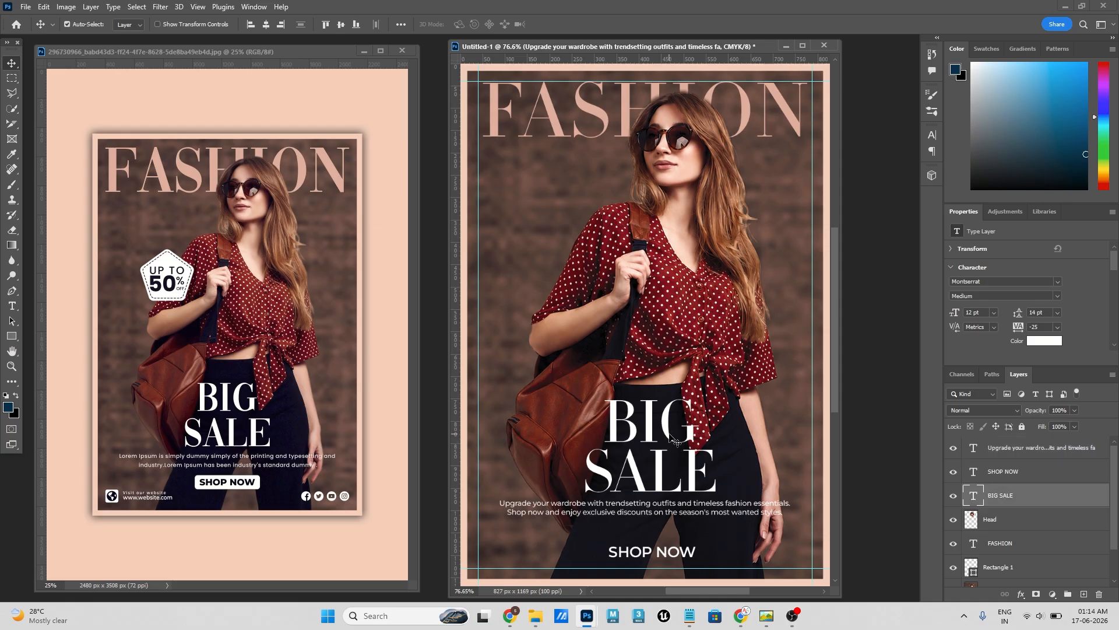
left_click(986, 313)
type("90")
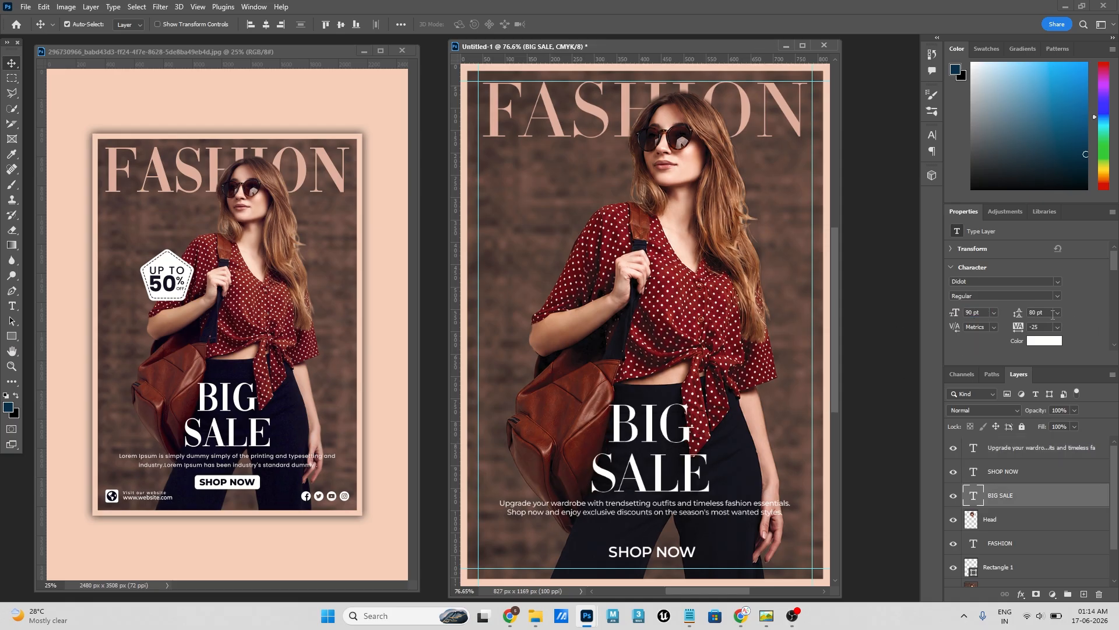
type("70")
key("Return")
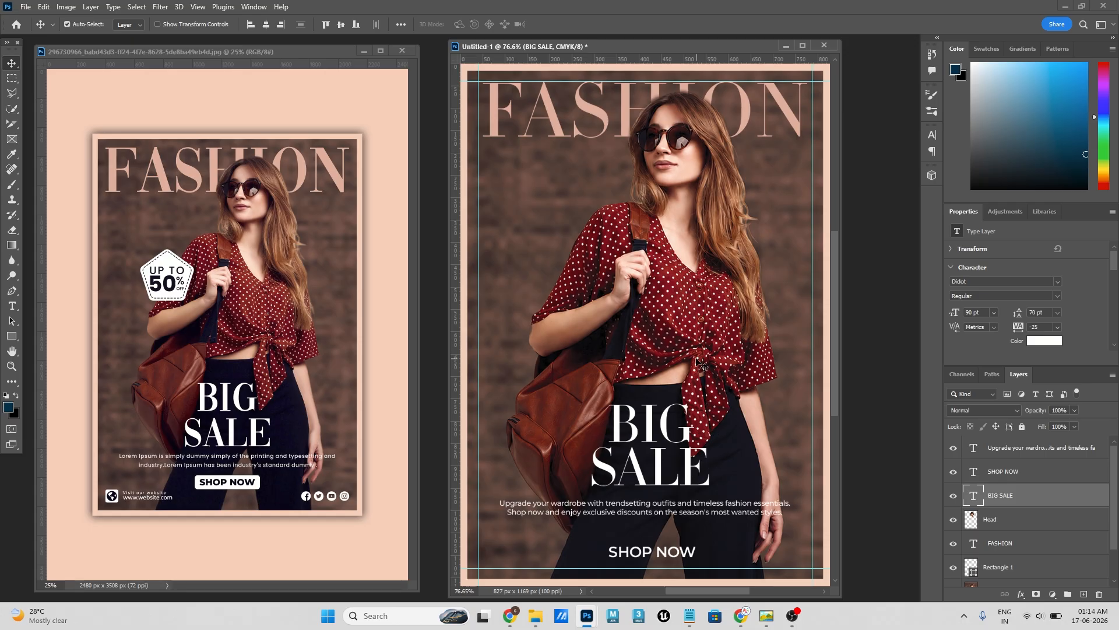
- Centre BIG SALE horizontally on the flyer and nudge the paragraph up closer beneath it
scroll(700, 364, "down", 1)
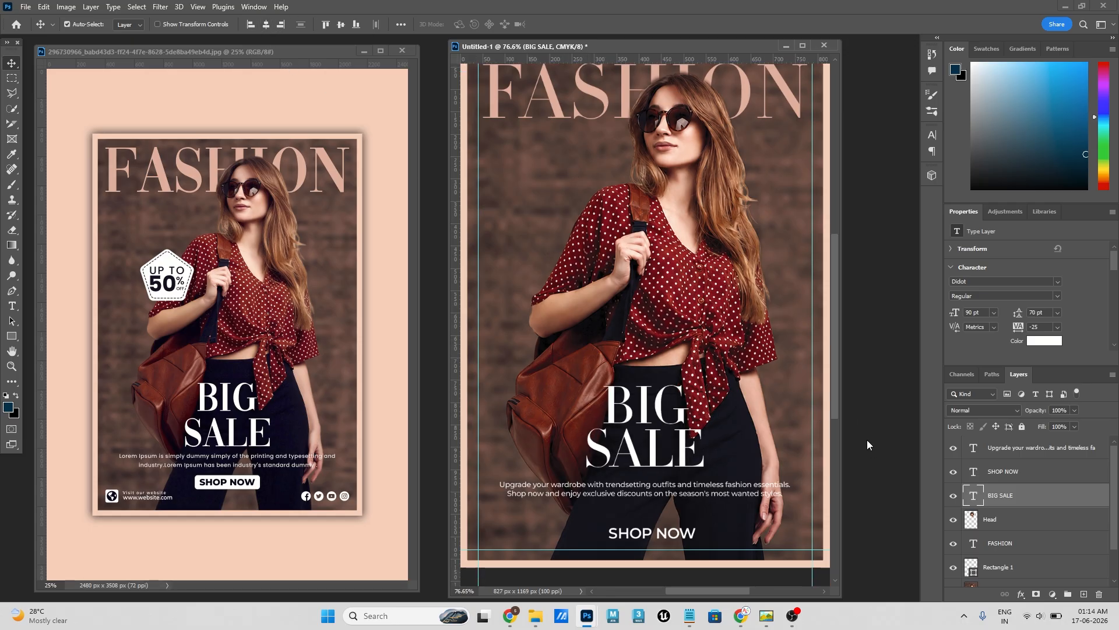
left_click(613, 482)
left_click_drag(614, 481, 614, 481)
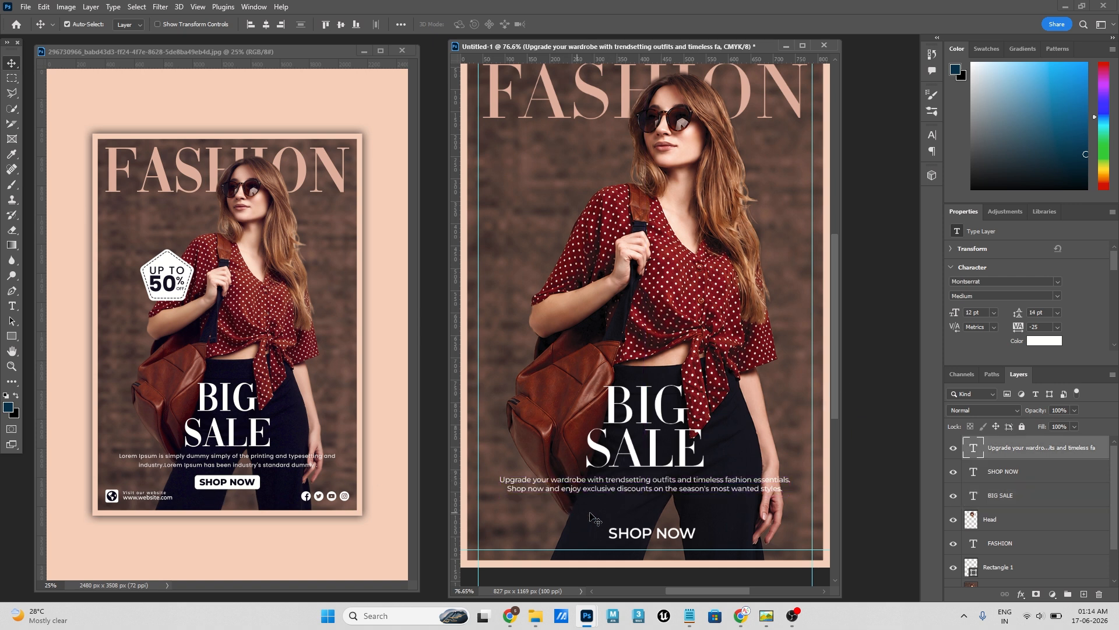
- Move SHOP NOW up, centred beneath the paragraph, and set its font size to 18 pt
left_click_drag(665, 532, 658, 508)
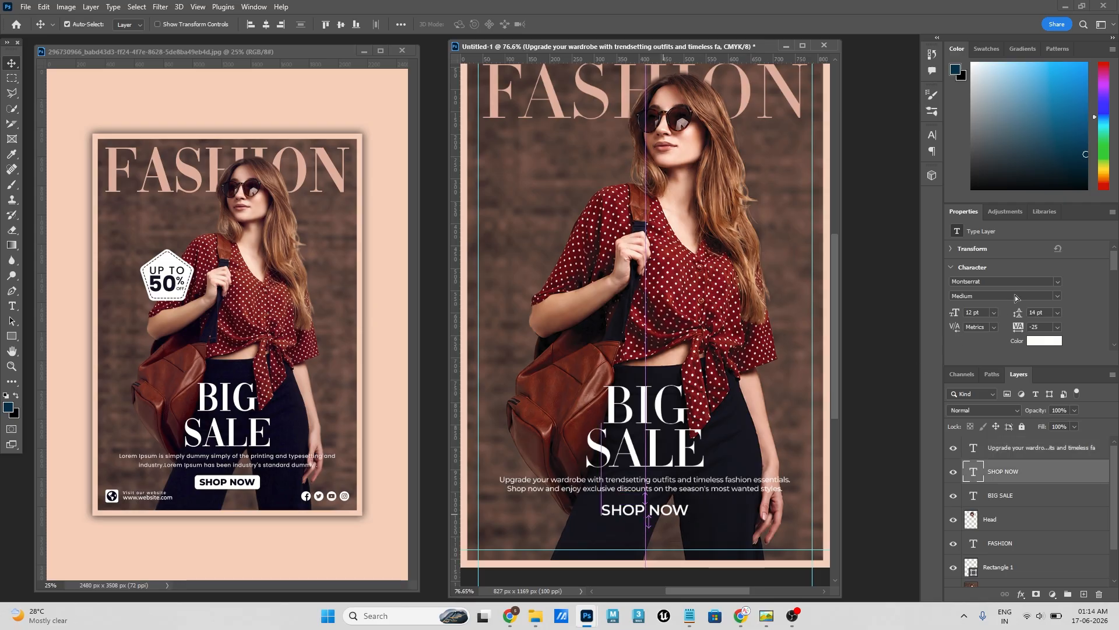
left_click(993, 313)
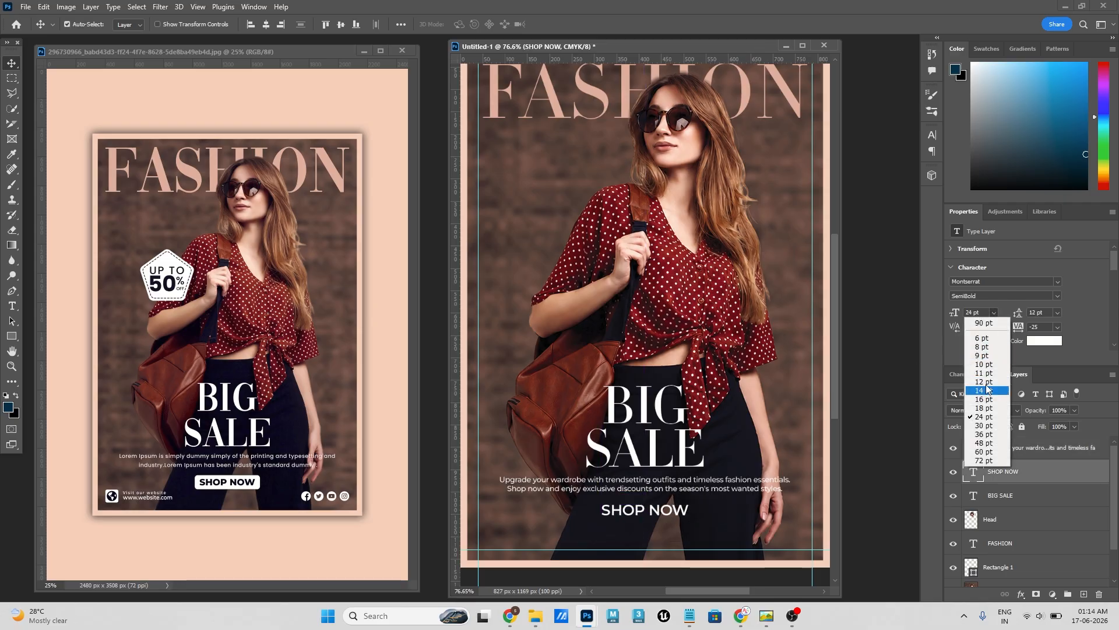
left_click(984, 408)
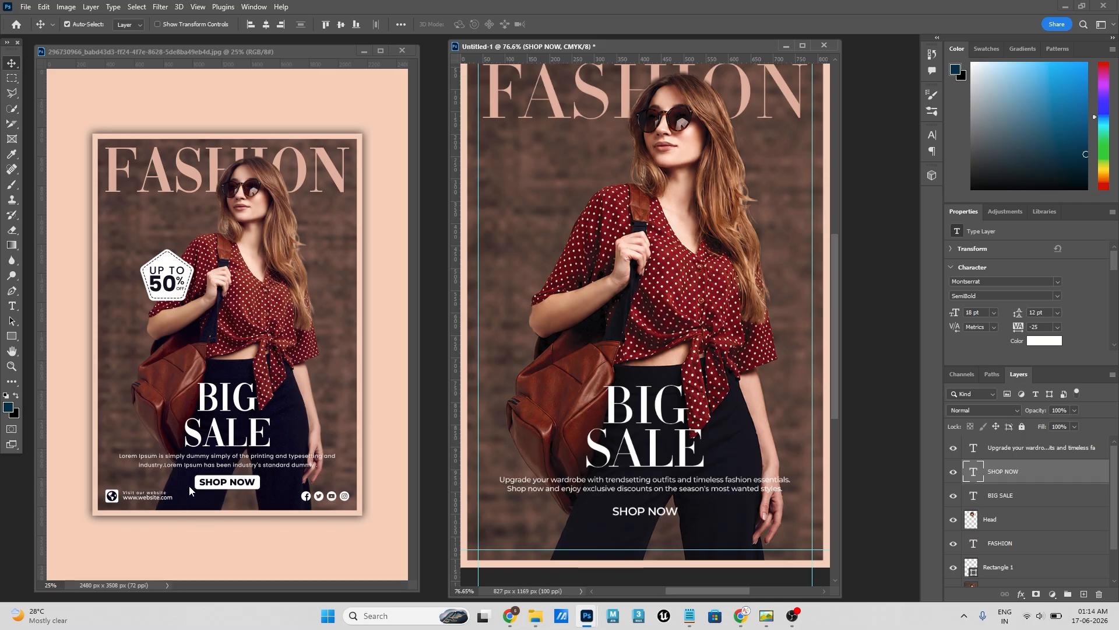
- Draw a rectangle about 191 × 49 px around SHOP NOW and fill it with white
left_click(12, 335)
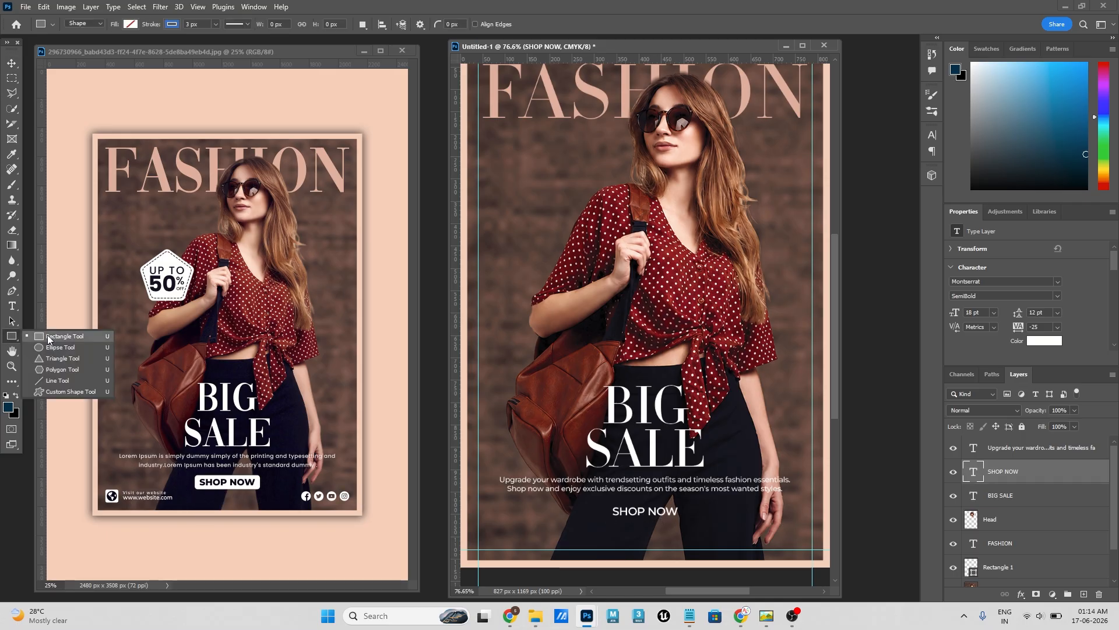
left_click(47, 338)
left_click_drag(603, 501, 686, 523)
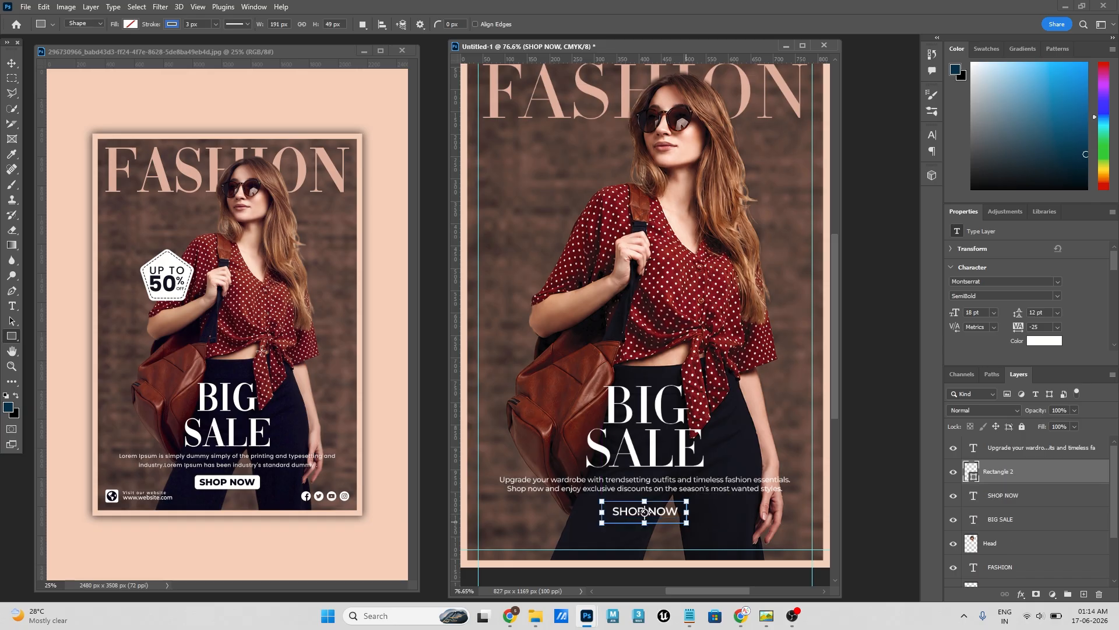
left_click(11, 63)
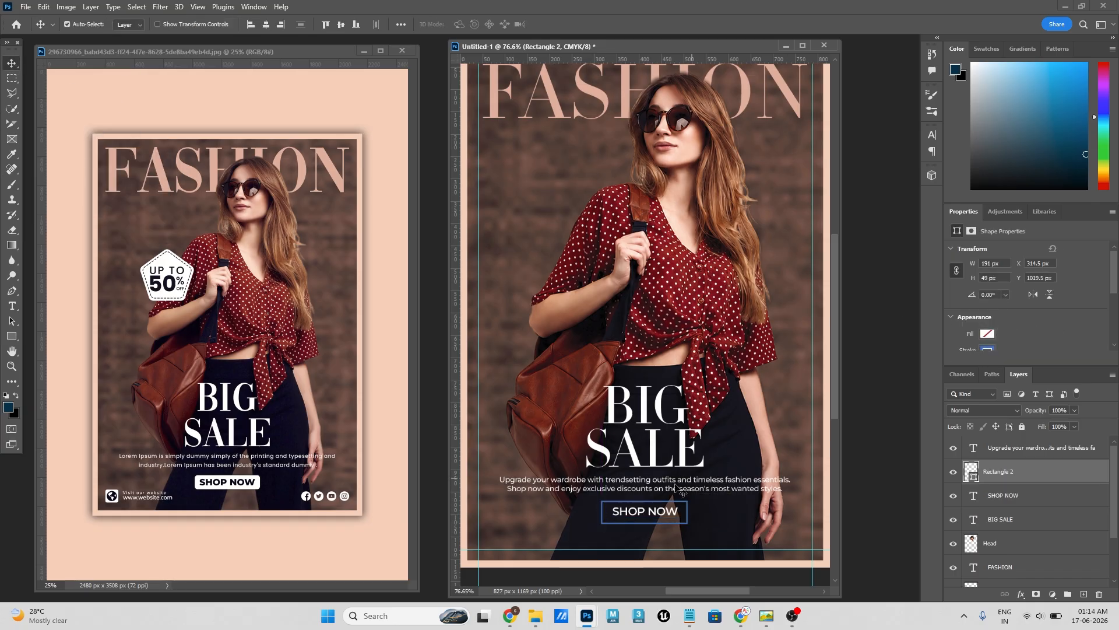
left_click(988, 334)
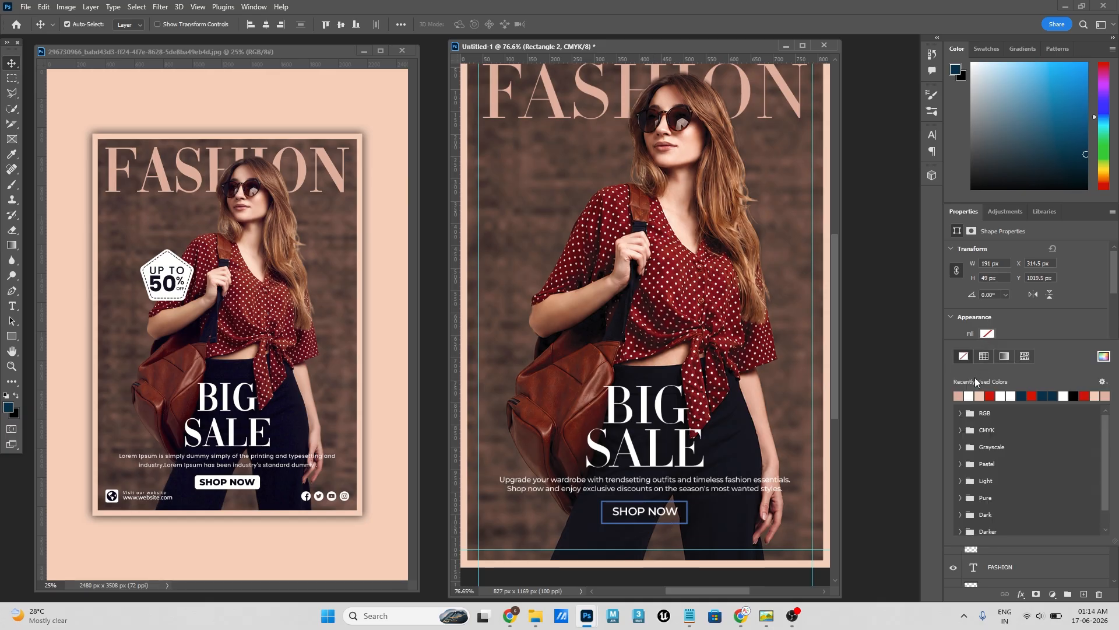
left_click(971, 396)
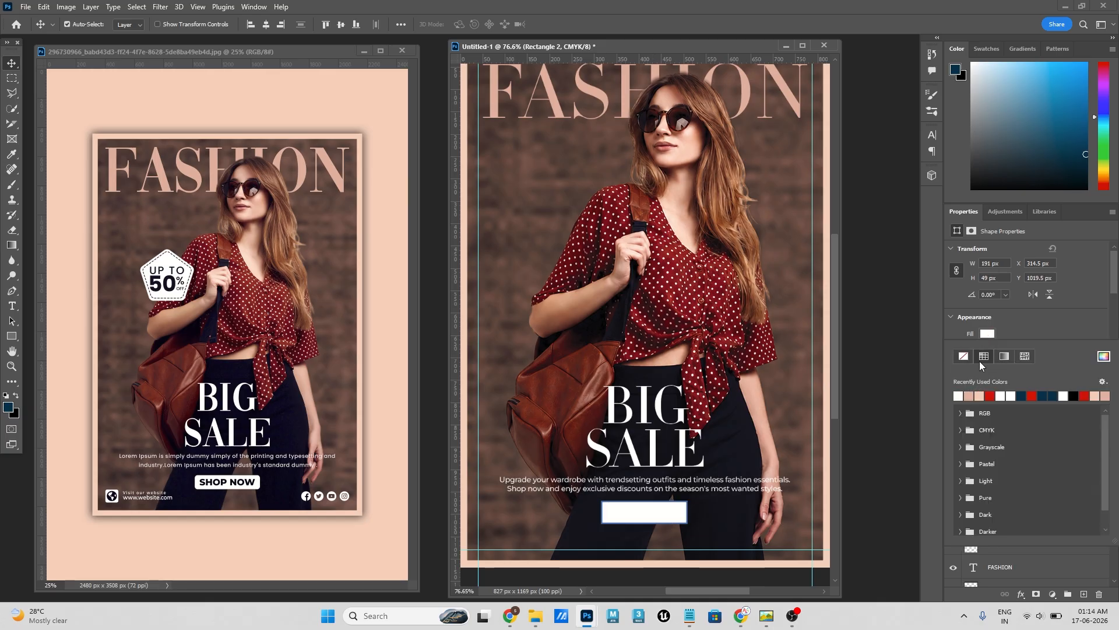
left_click(250, 447)
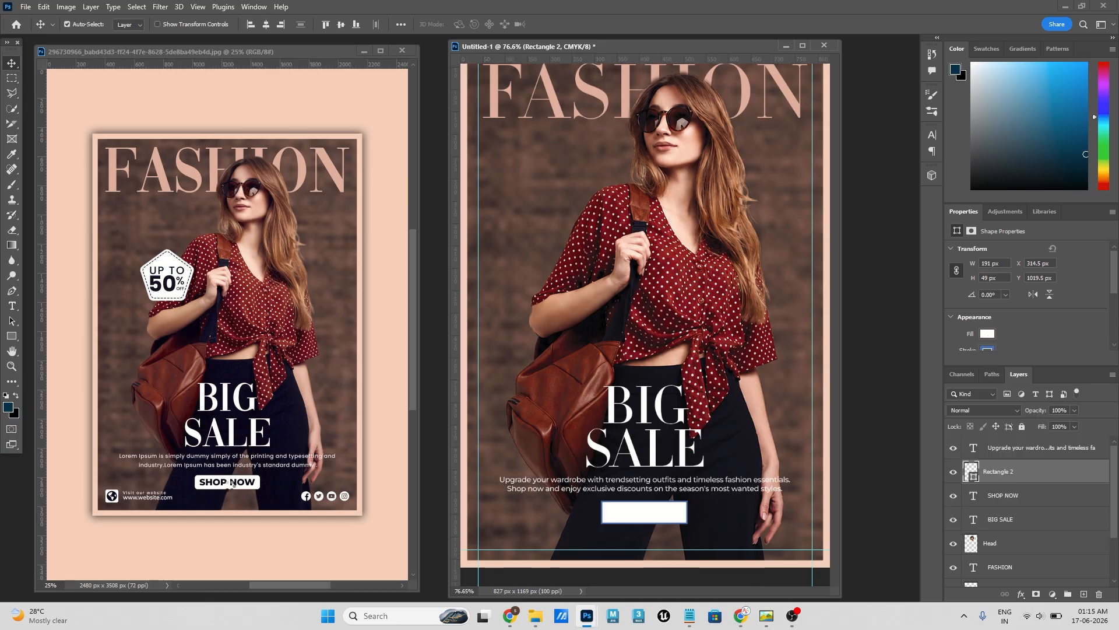
- Try corner radii of 24.5 px and 5 px on the white rectangle, comparing with the reference poster's button
scroll(228, 485, "up", 3)
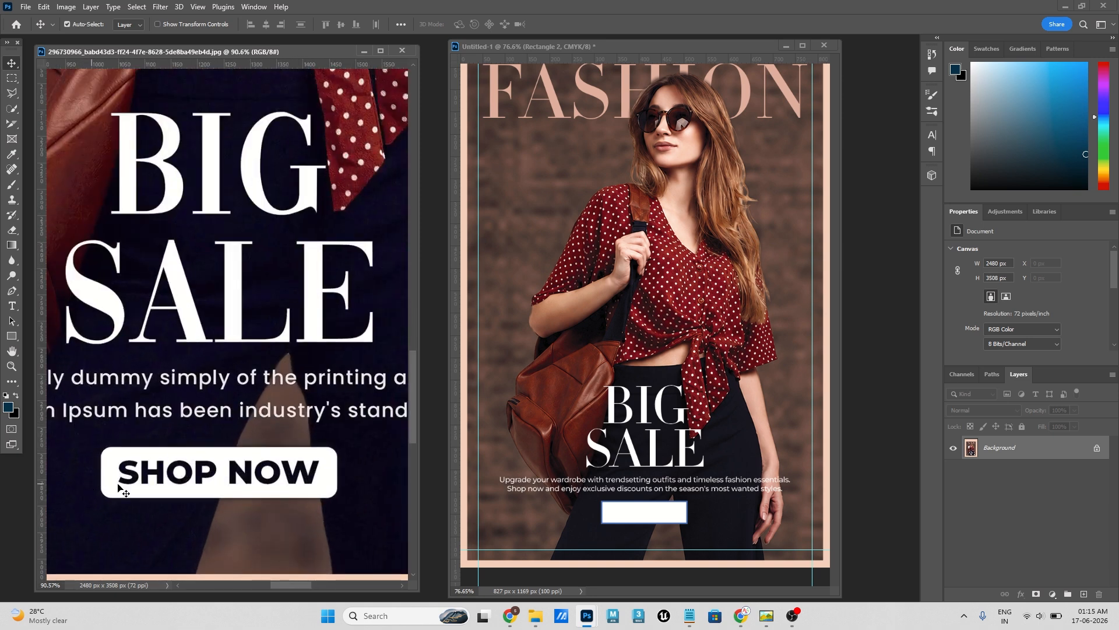
scroll(675, 526, "up", 2)
scroll(675, 527, "up", 2)
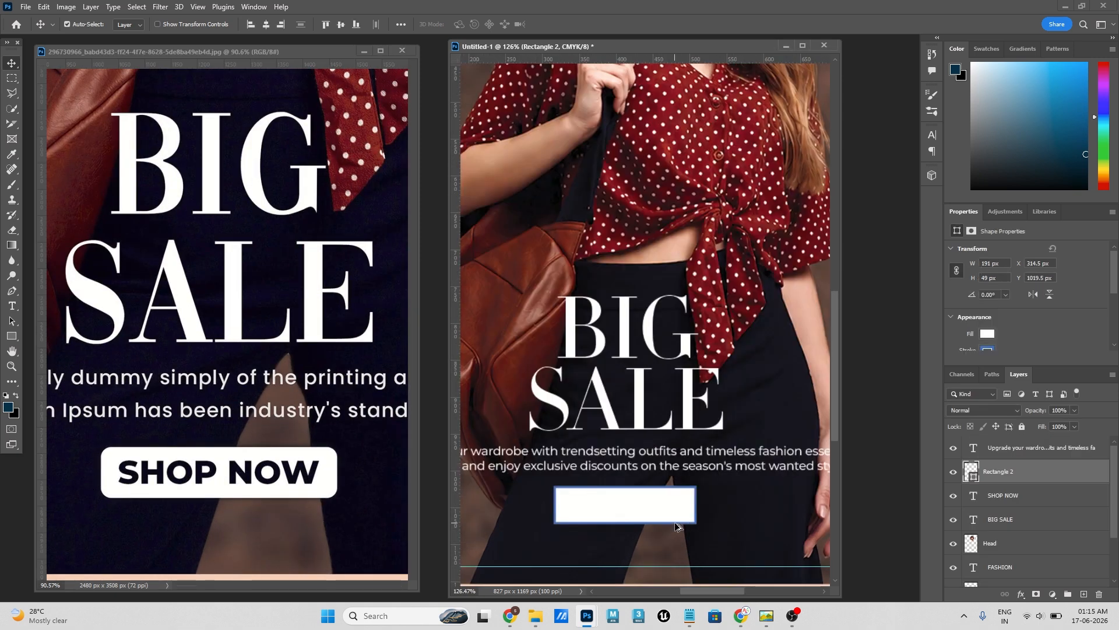
scroll(1040, 323, "down", 2)
scroll(1039, 323, "down", 2)
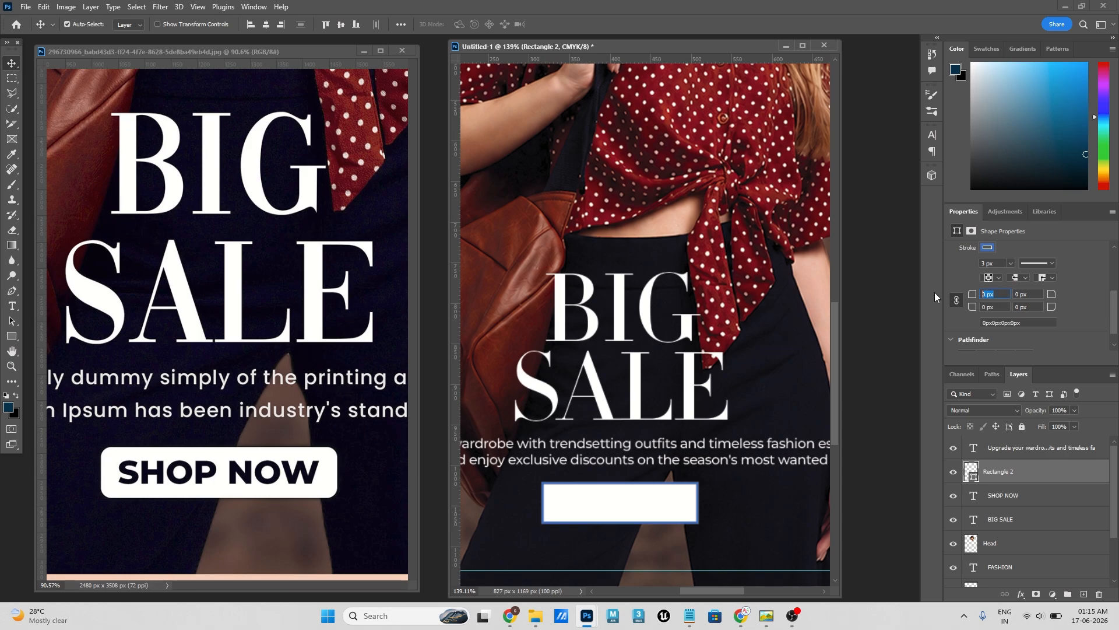
type("24.5")
key("Return")
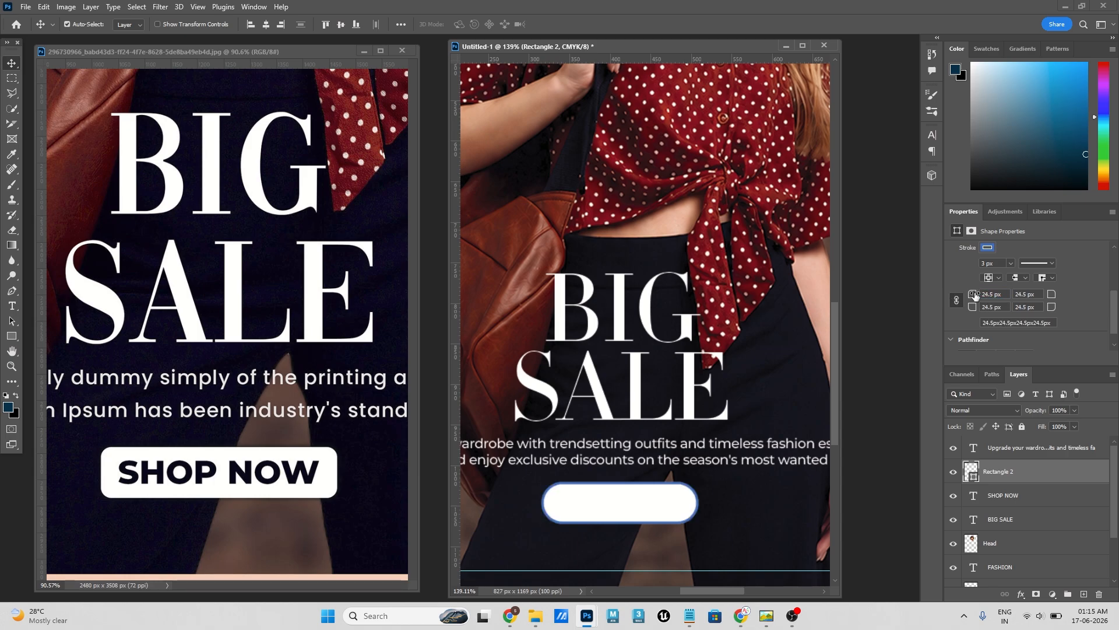
left_click(1005, 296)
type("5")
key("Return")
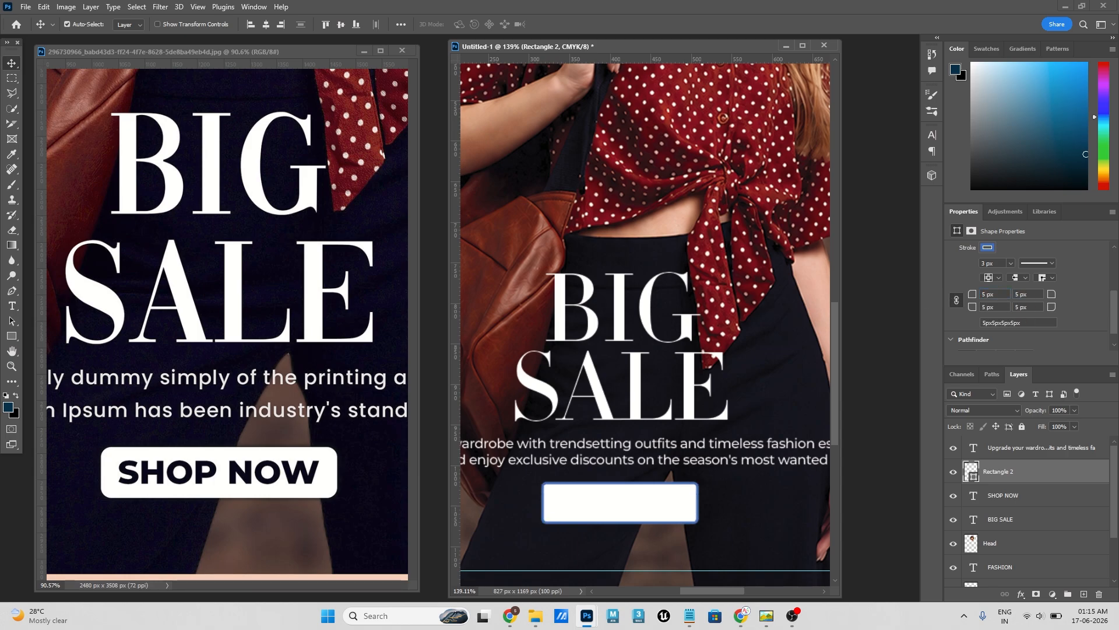
- Set all corner radii of the white rectangle to 10 px and remove its stroke
left_click(1004, 296)
type("10")
key("Return")
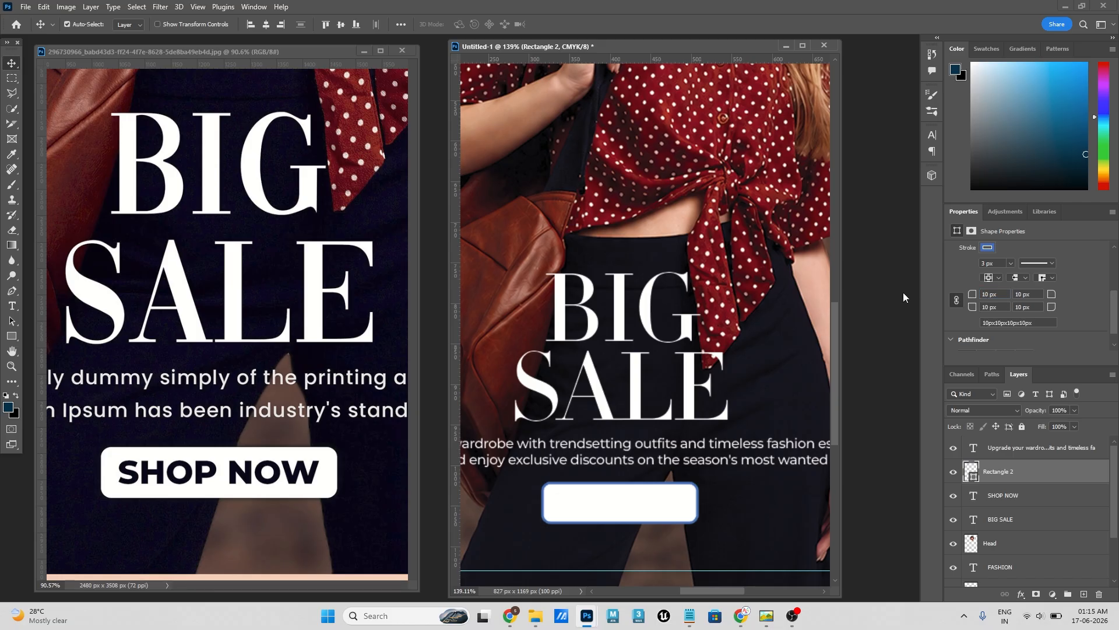
left_click(987, 248)
left_click(963, 269)
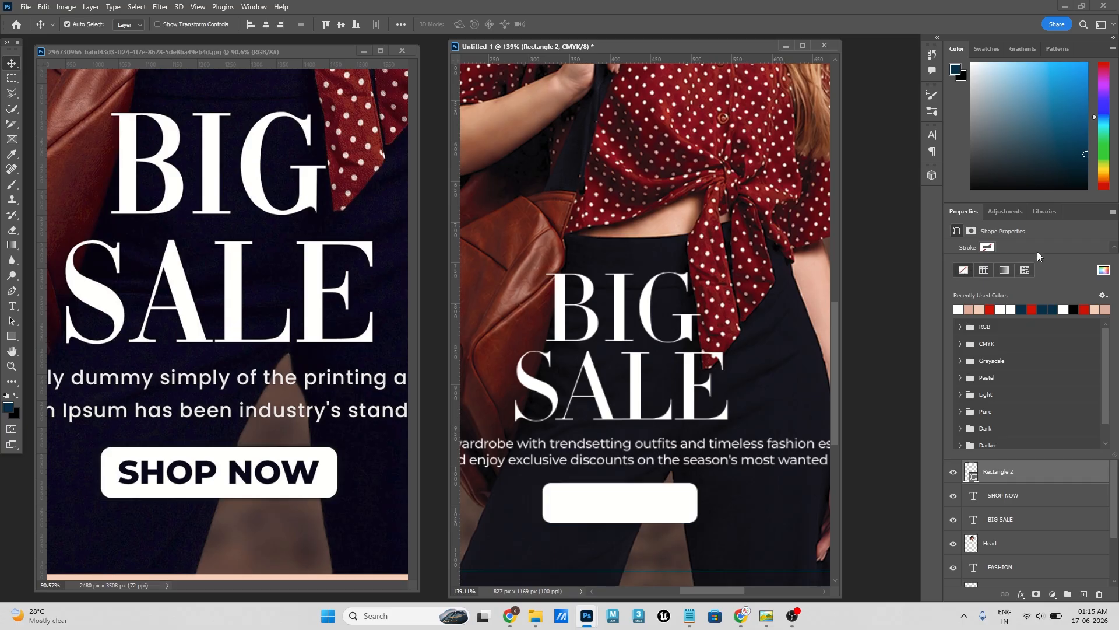
left_click(1069, 248)
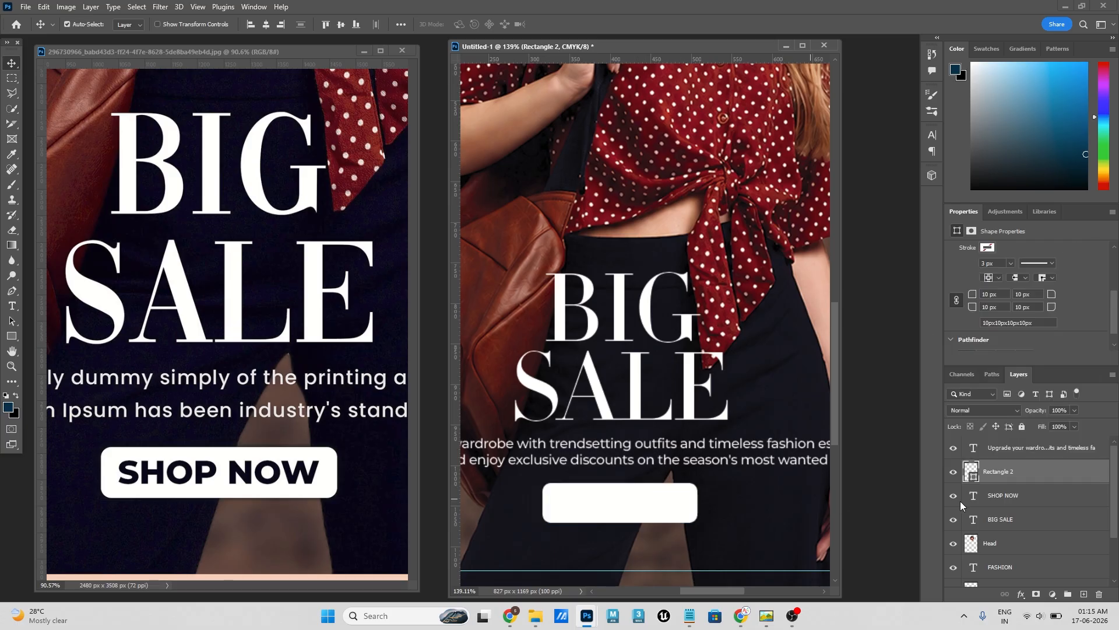
- Place the white rectangle behind SHOP NOW and recolour the text to #020414, sampled from the reference's button lettering
left_click_drag(1001, 477, 1010, 502)
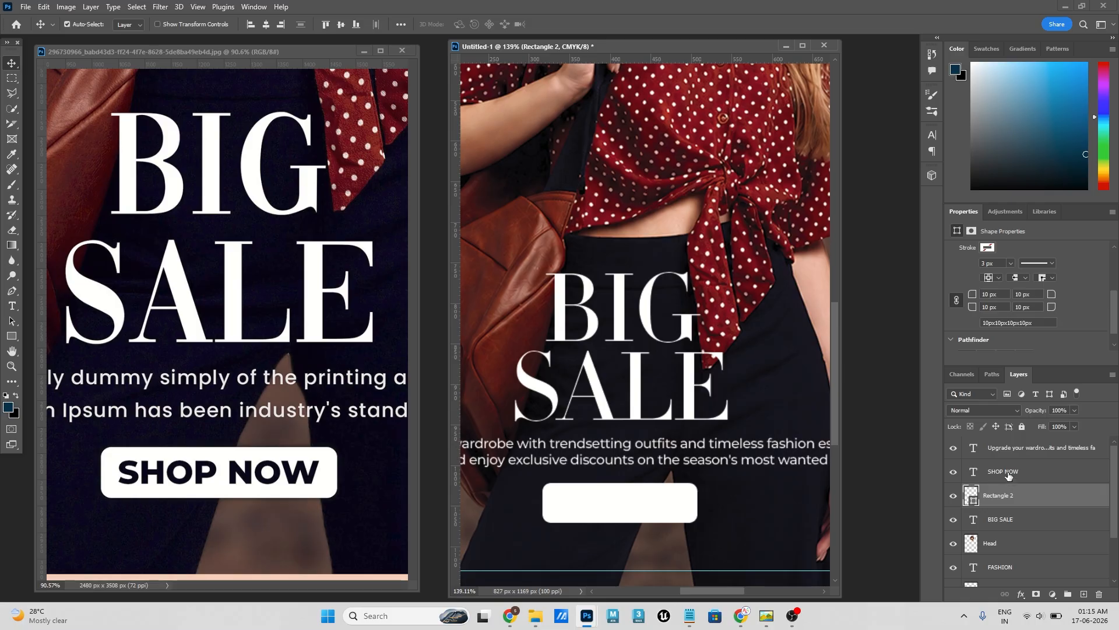
left_click(1015, 468)
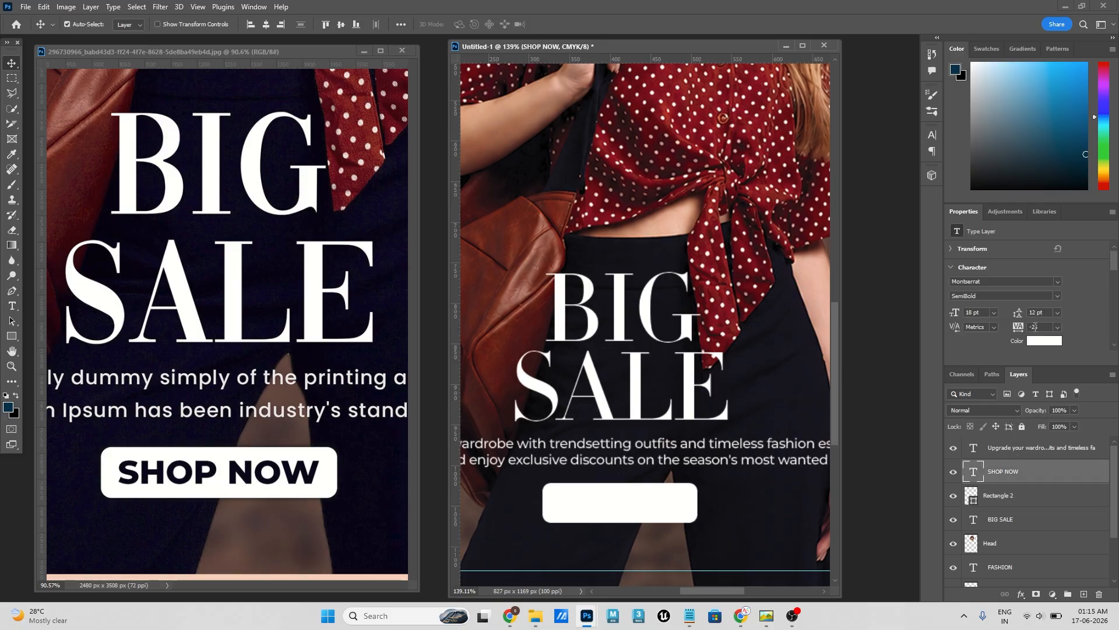
left_click(1042, 346)
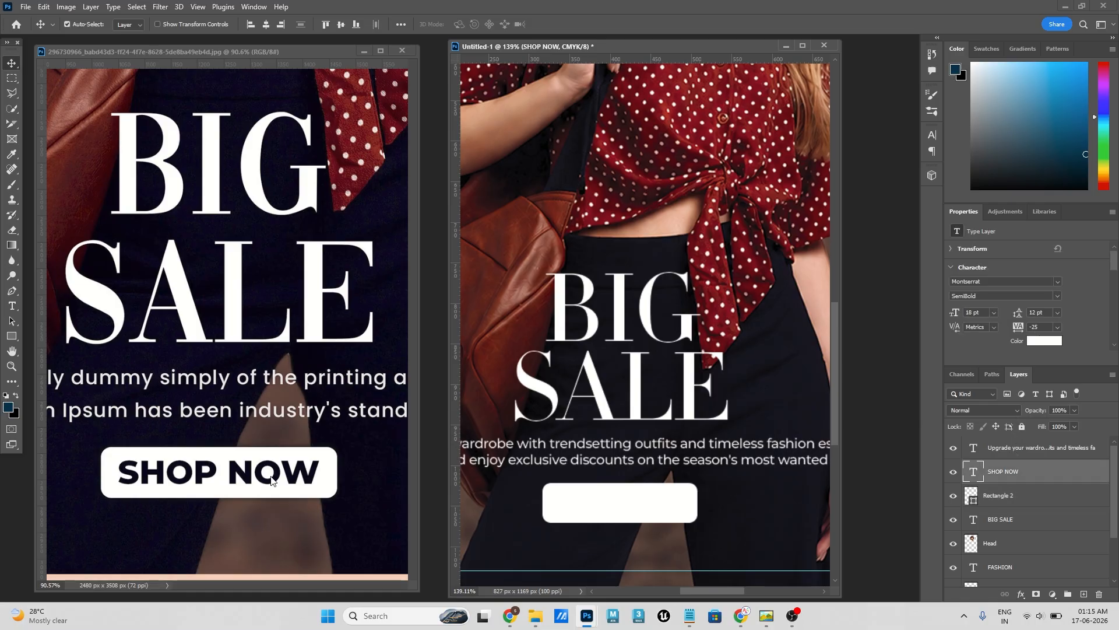
left_click(236, 464)
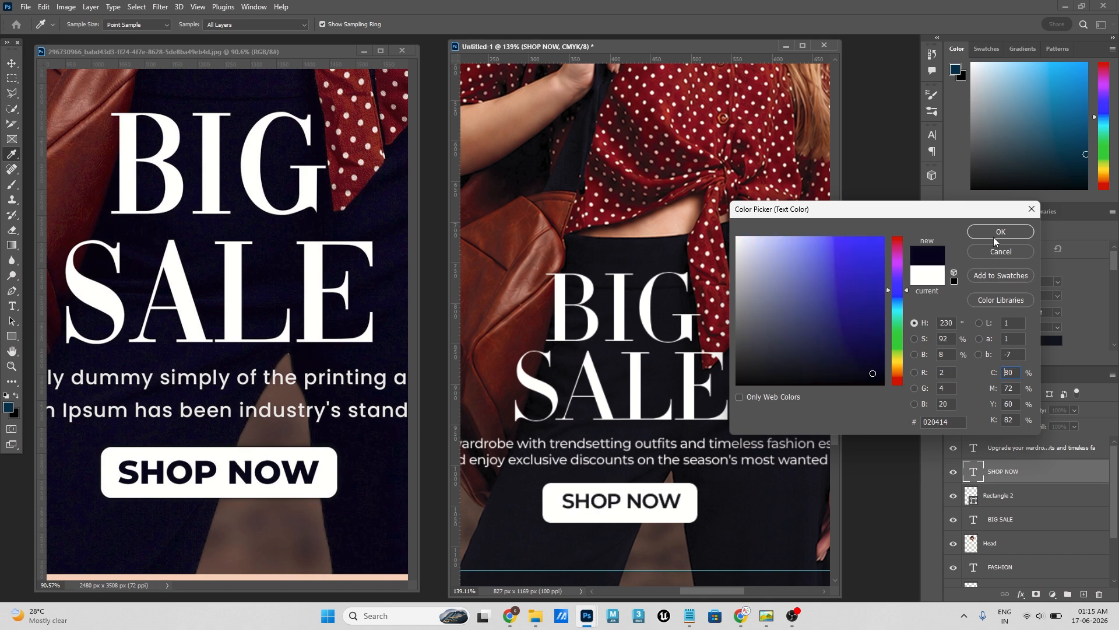
key("Return")
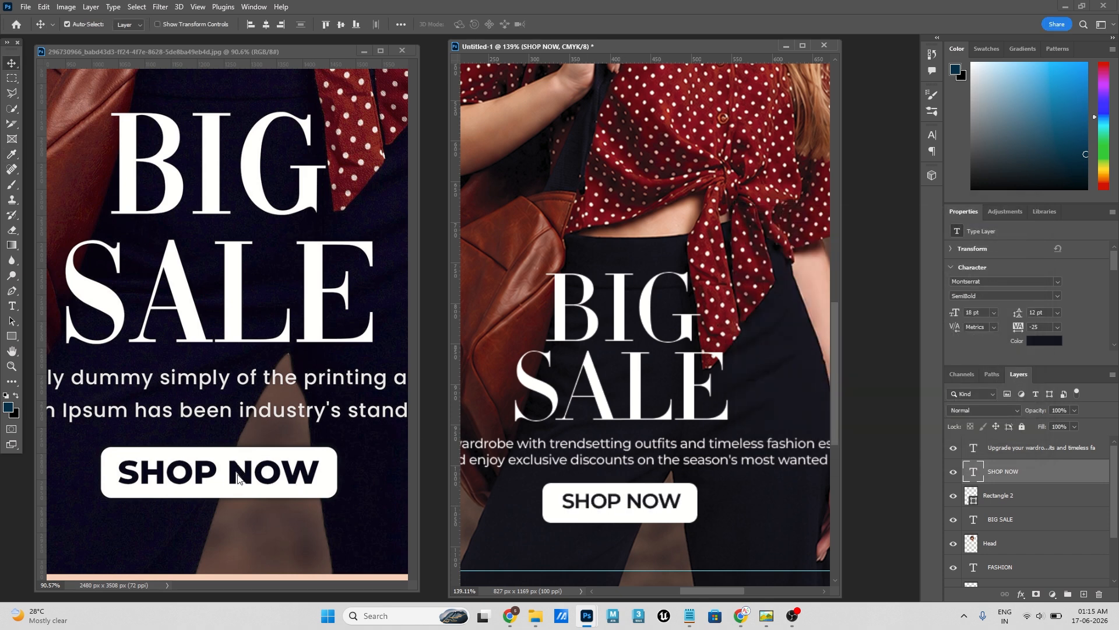
- Set SHOP NOW in ExtraBold at 20 pt and centre it within the white button
left_click(1058, 296)
left_click(995, 439)
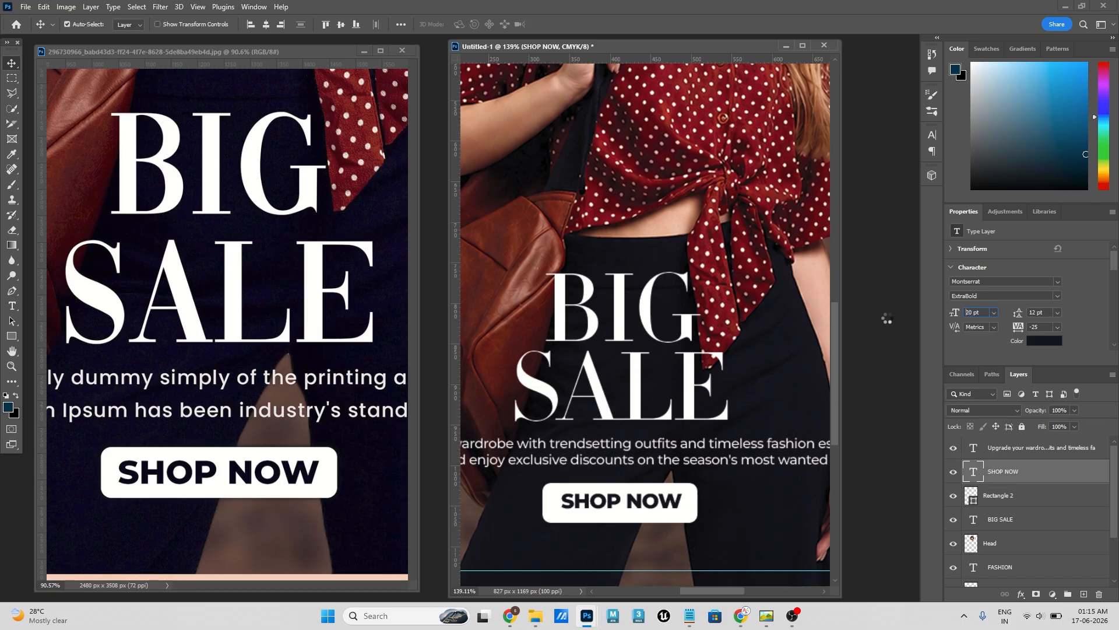
left_click_drag(681, 504, 678, 503)
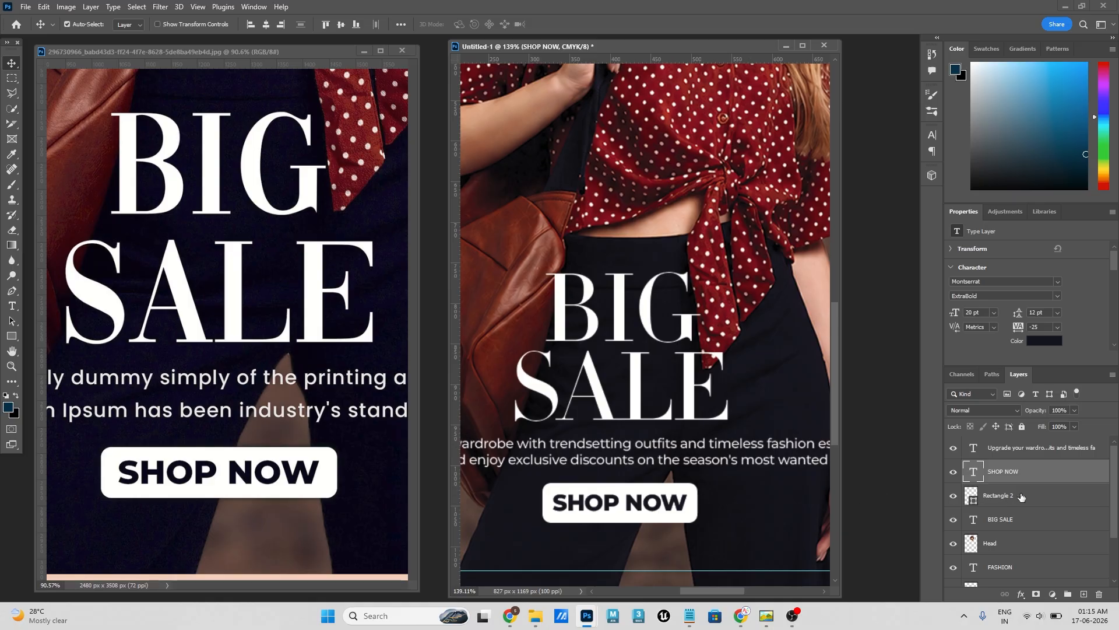
- Try to align the SHOP NOW text and its white rectangle together to the canvas
left_click(975, 497, "shift")
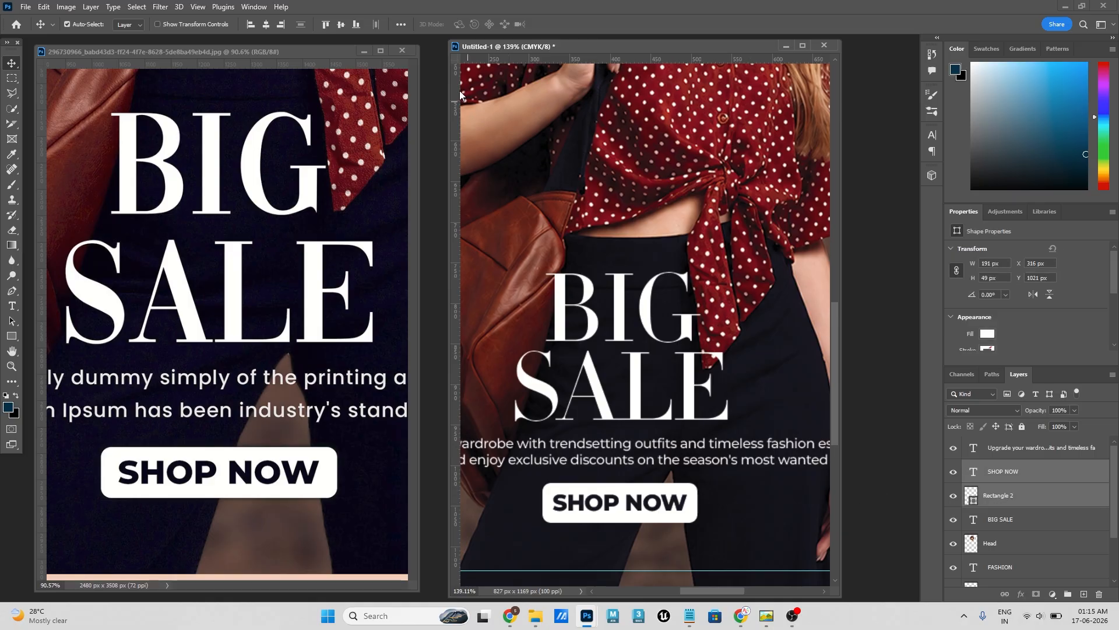
left_click(402, 24)
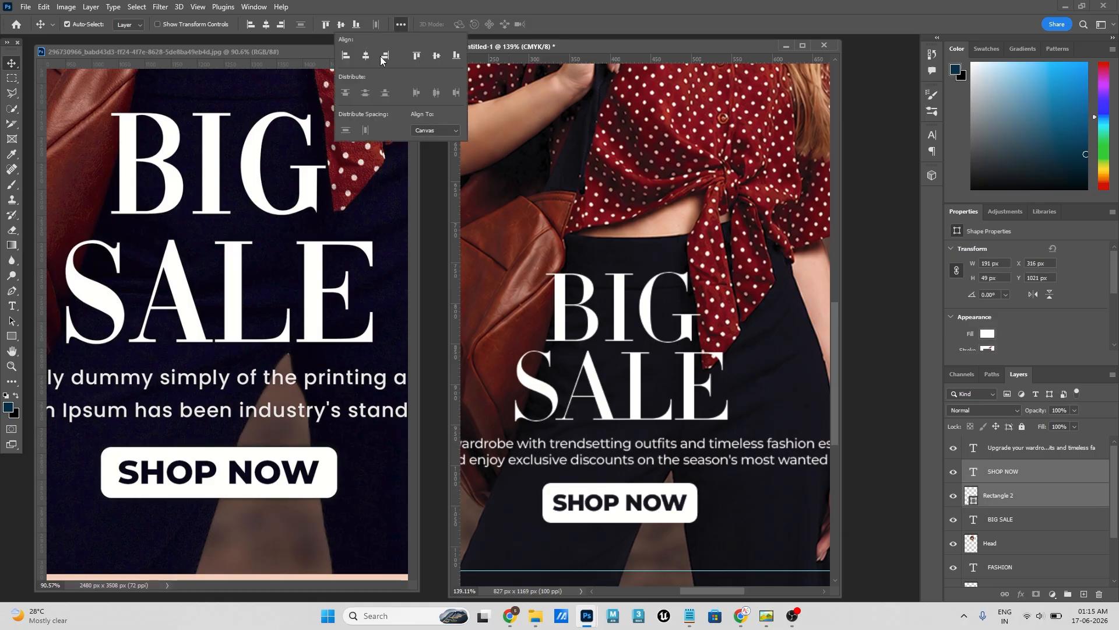
left_click(437, 130)
left_click(751, 349)
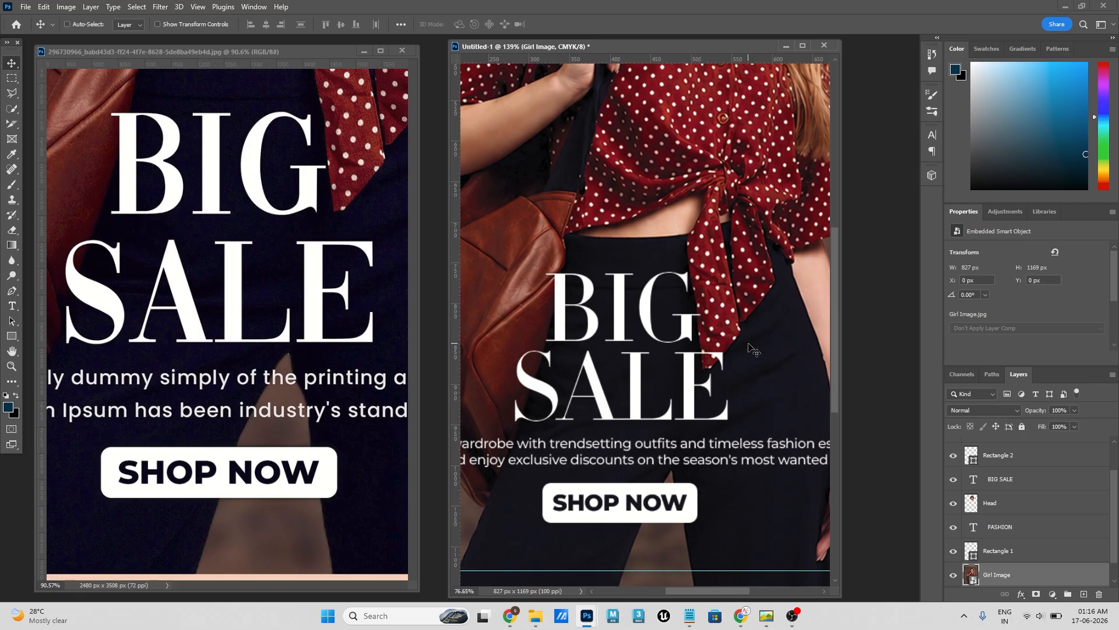
- Scale the SHOP NOW text and its white rectangle together to about 93% of their size
key("ctrl+0")
left_click(243, 396)
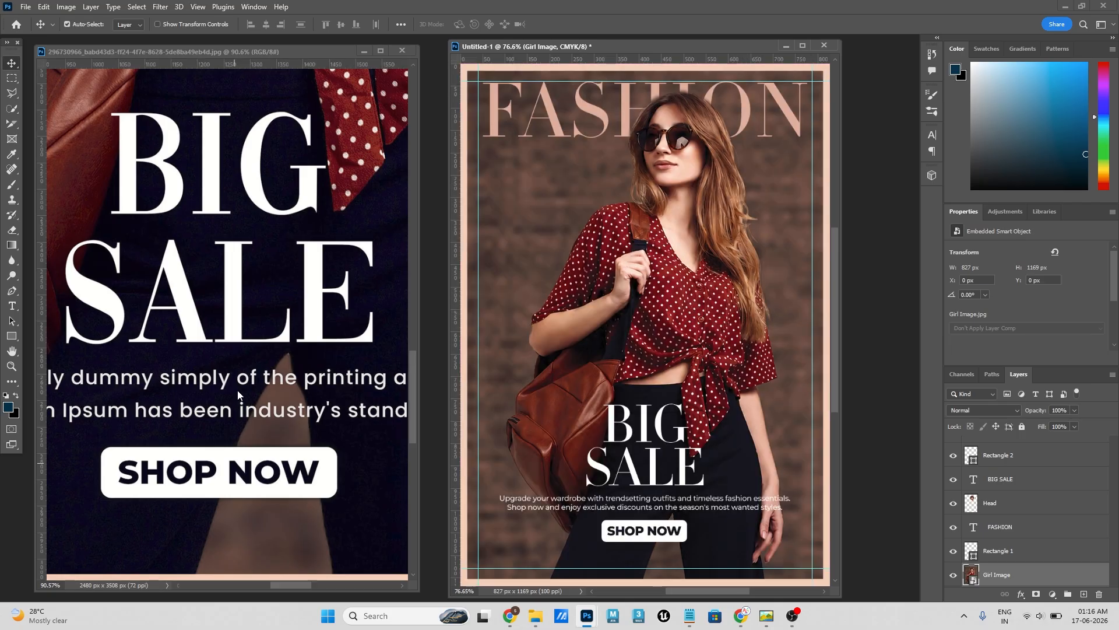
key("ctrl+0")
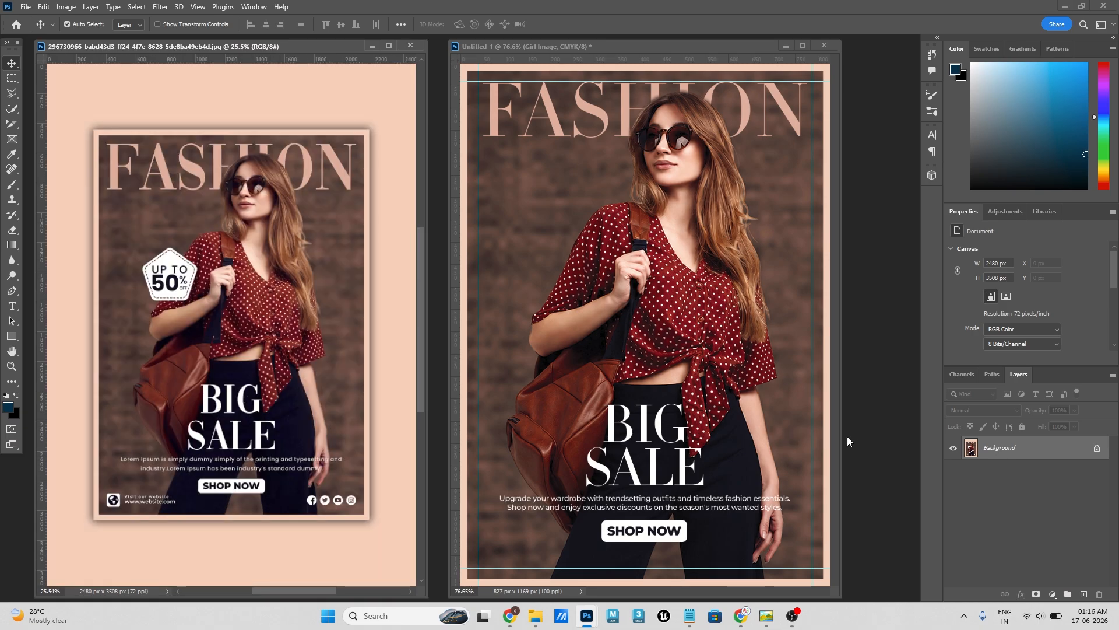
left_click(678, 535)
left_click(1002, 505)
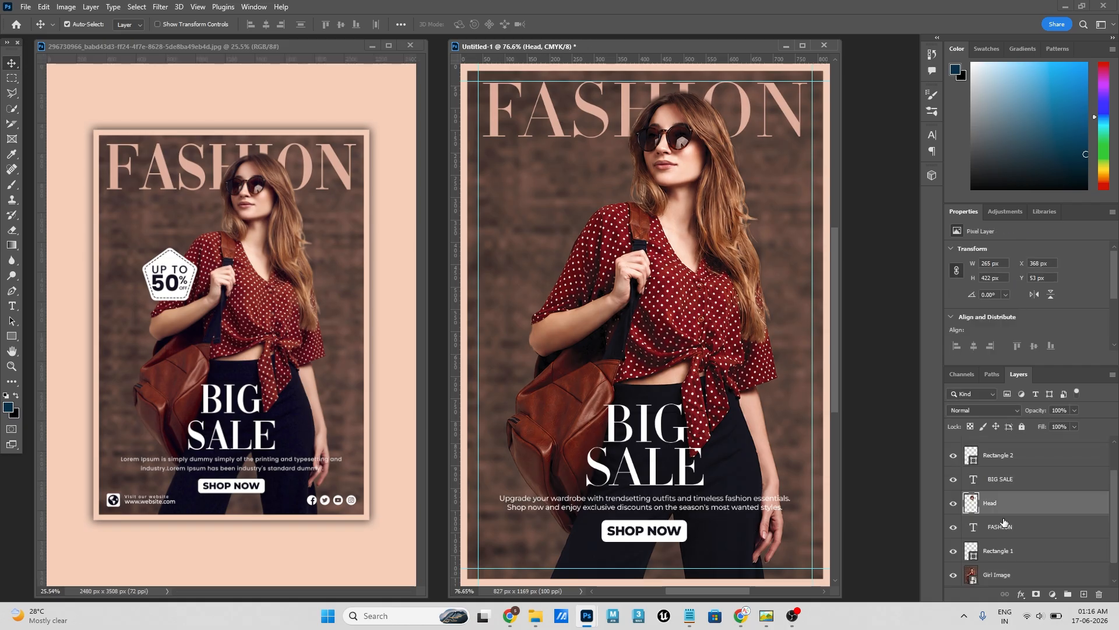
scroll(1007, 489, "up", 2)
left_click(1006, 496)
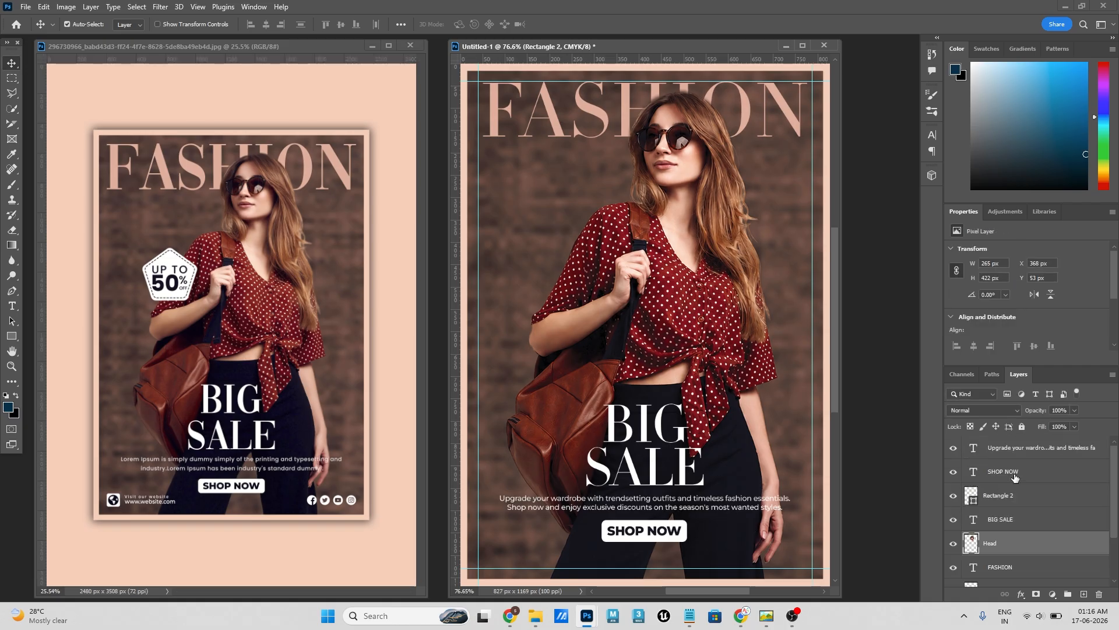
left_click(1014, 473, "ctrl")
key("ctrl+t")
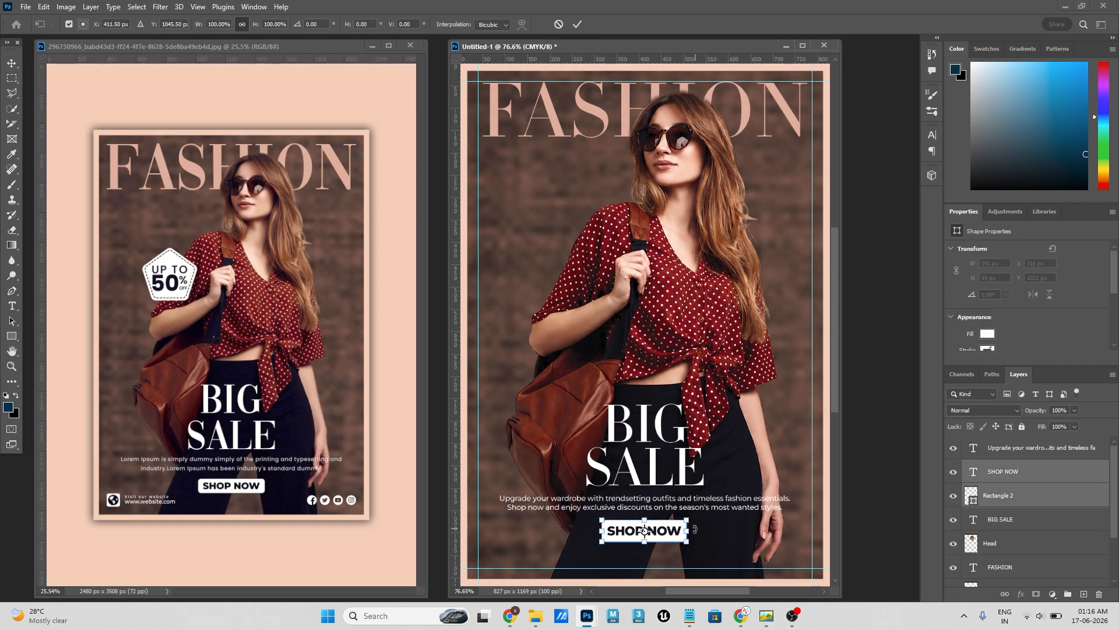
left_click_drag(690, 530, 685, 531)
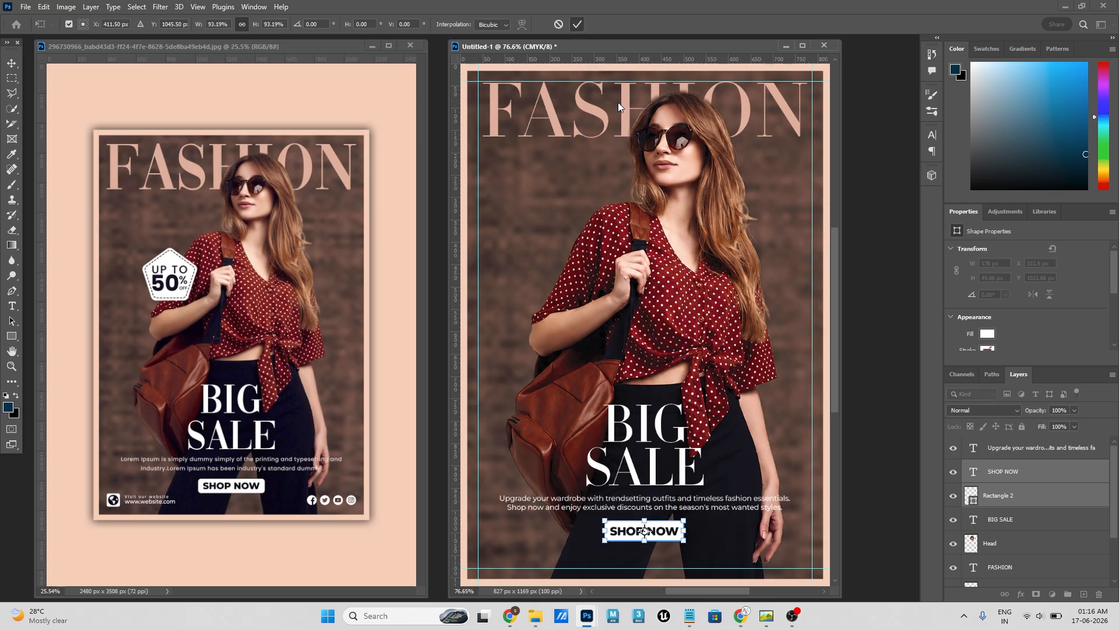
key("Return")
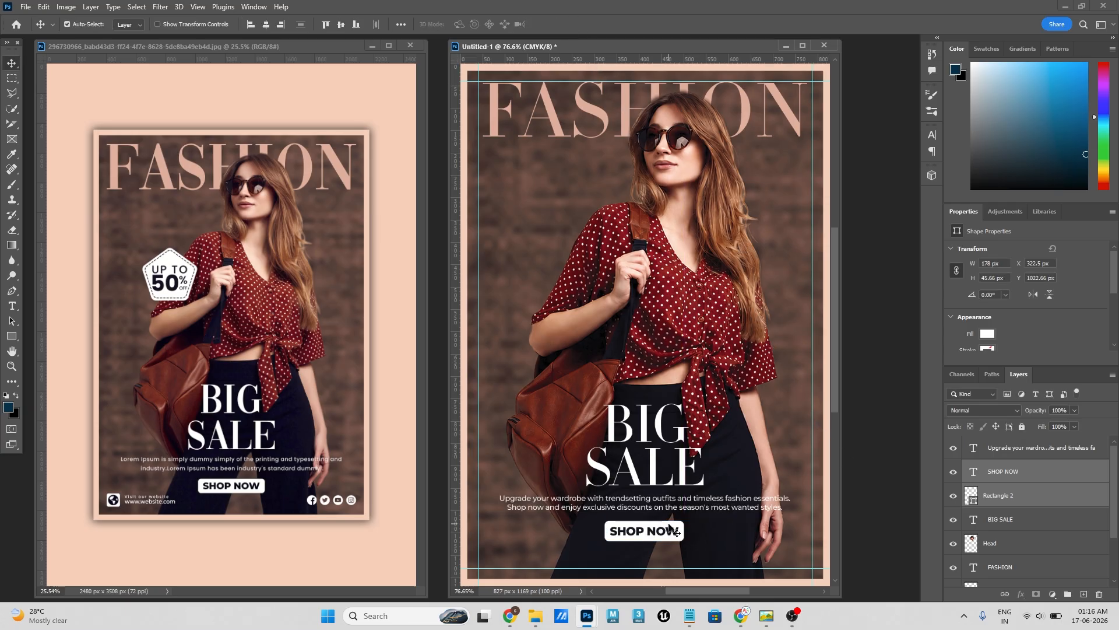
- Widen only the white rectangle behind SHOP NOW to about 192 px, keeping it about 46 px high
key("ctrl+t")
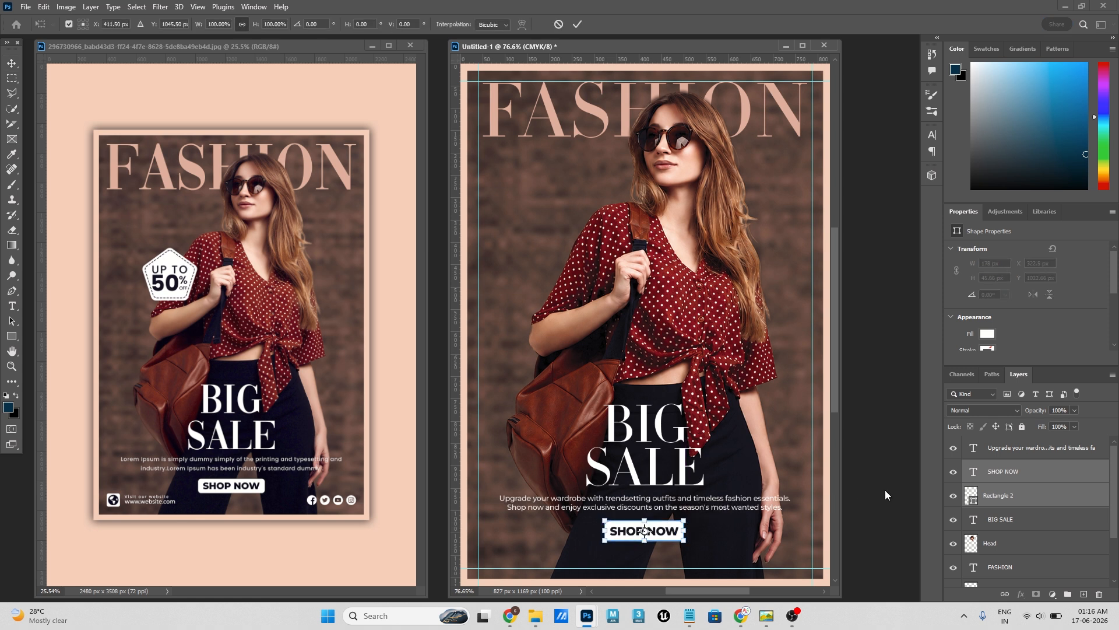
left_click(1013, 503)
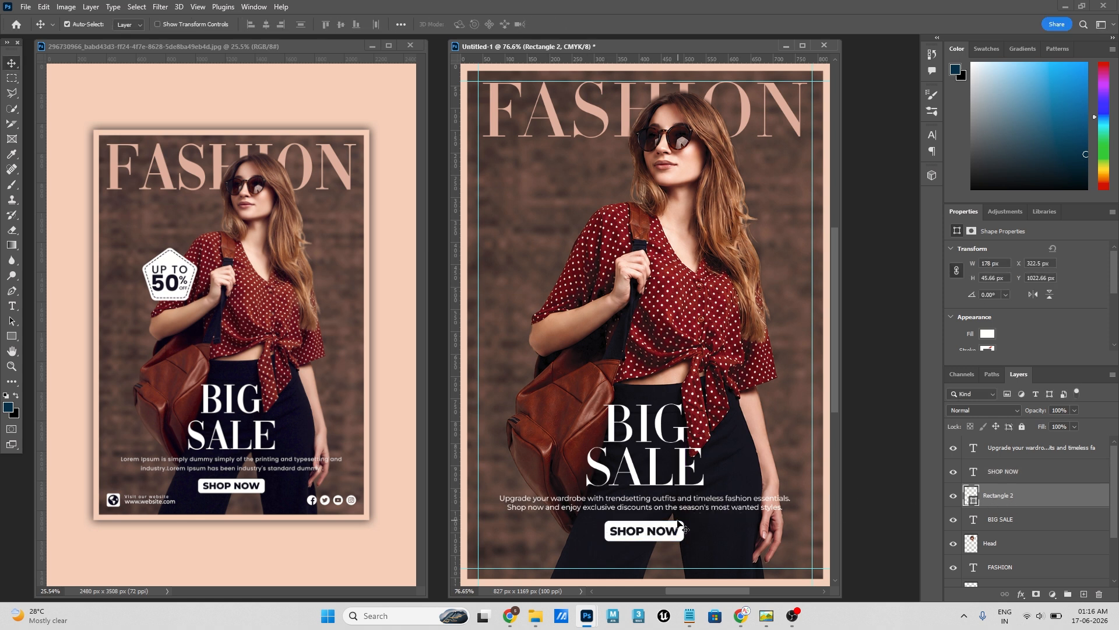
key("ctrl+t")
left_click_drag(685, 530, 692, 530)
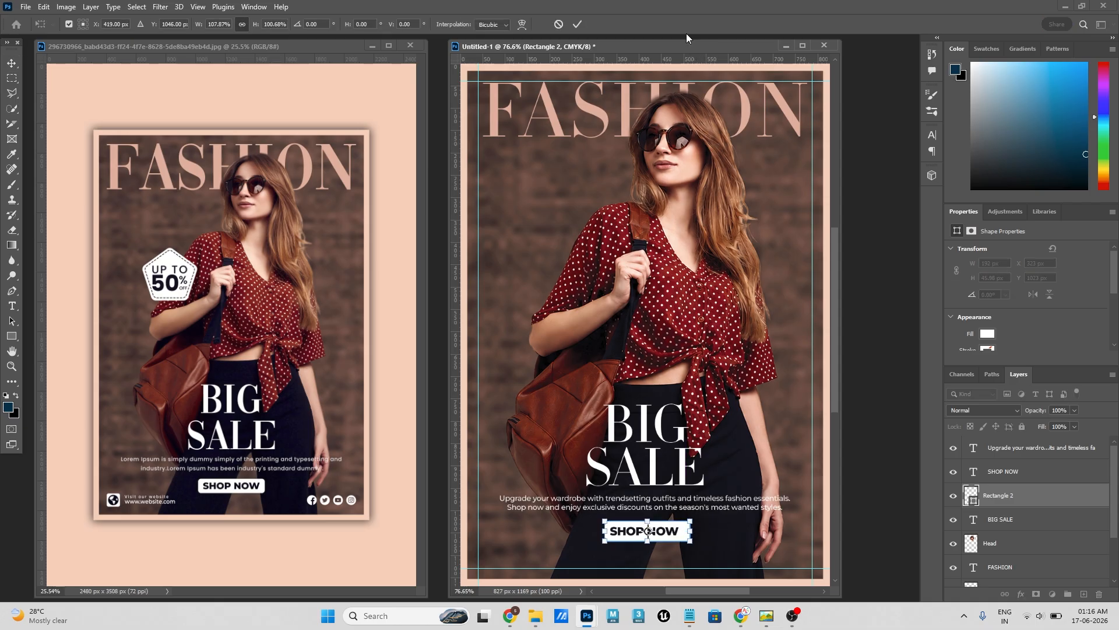
key("Return")
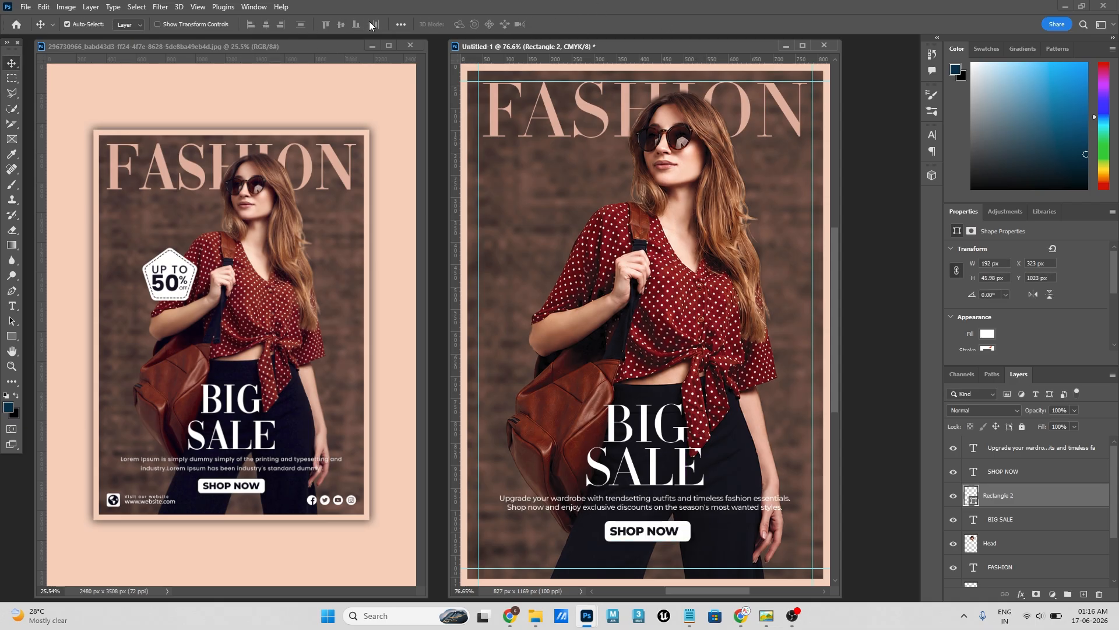
- Centre the white rectangle behind SHOP NOW horizontally on the canvas
left_click(401, 24)
left_click(426, 131)
left_click(429, 144)
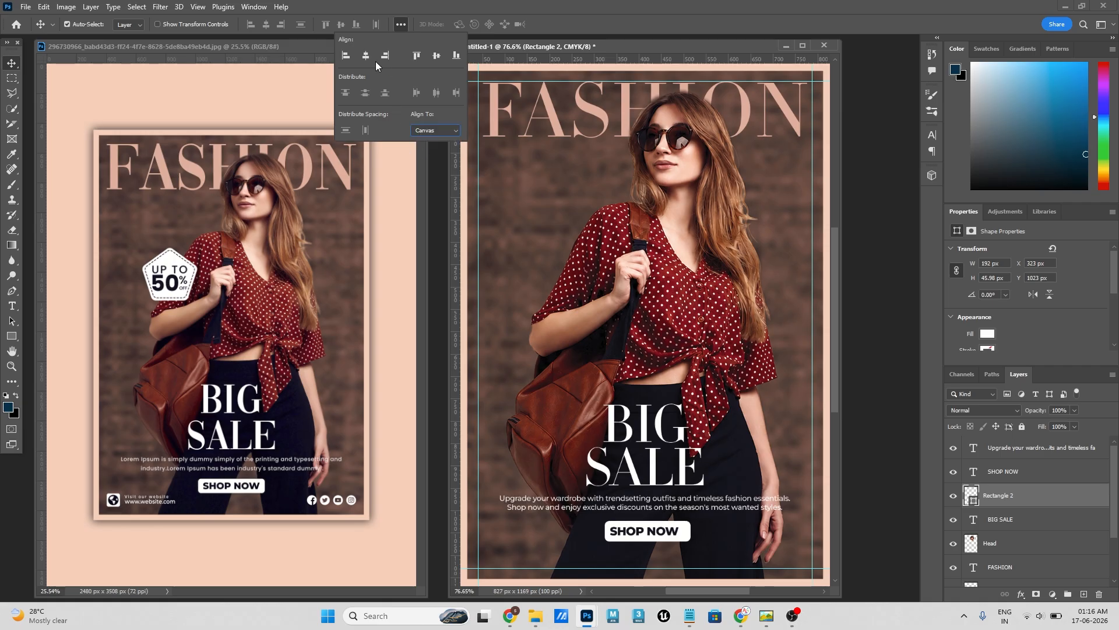
left_click(367, 56)
left_click(893, 412)
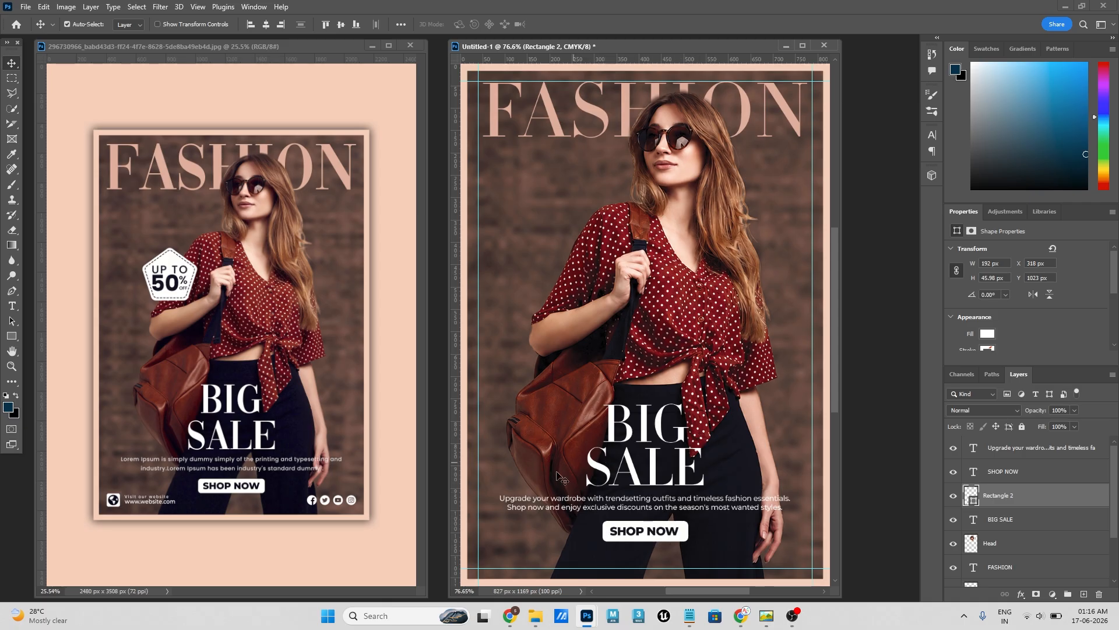
- Examine the UP TO 50% OFF pentagon badge in the reference poster and the matching area of the flyer
scroll(716, 389, "down", 2)
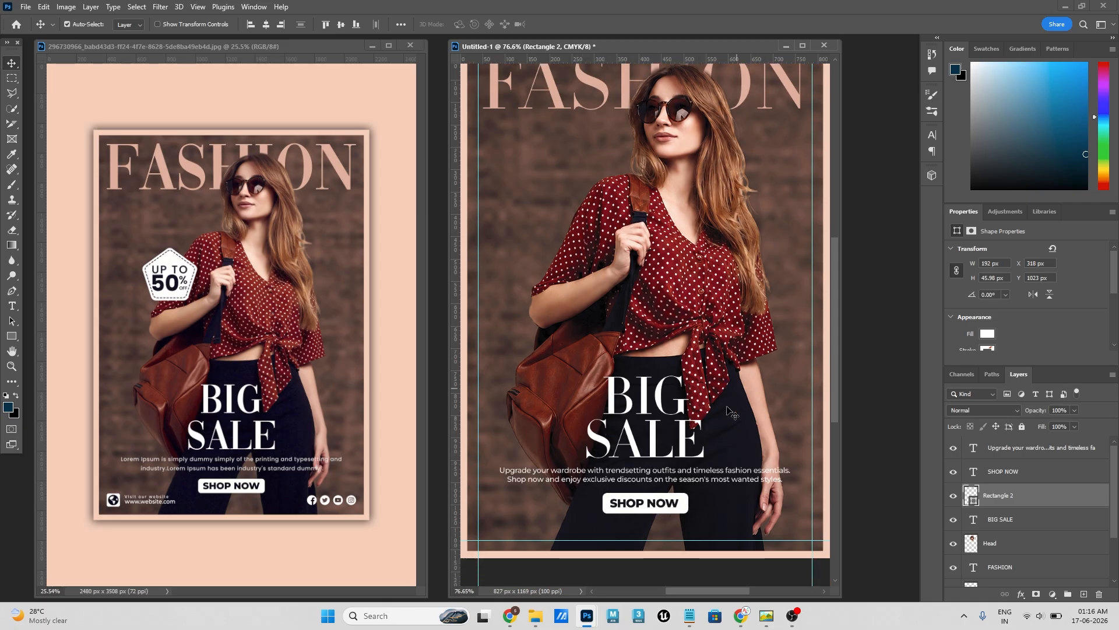
scroll(725, 419, "up", 2)
scroll(158, 286, "up", 4)
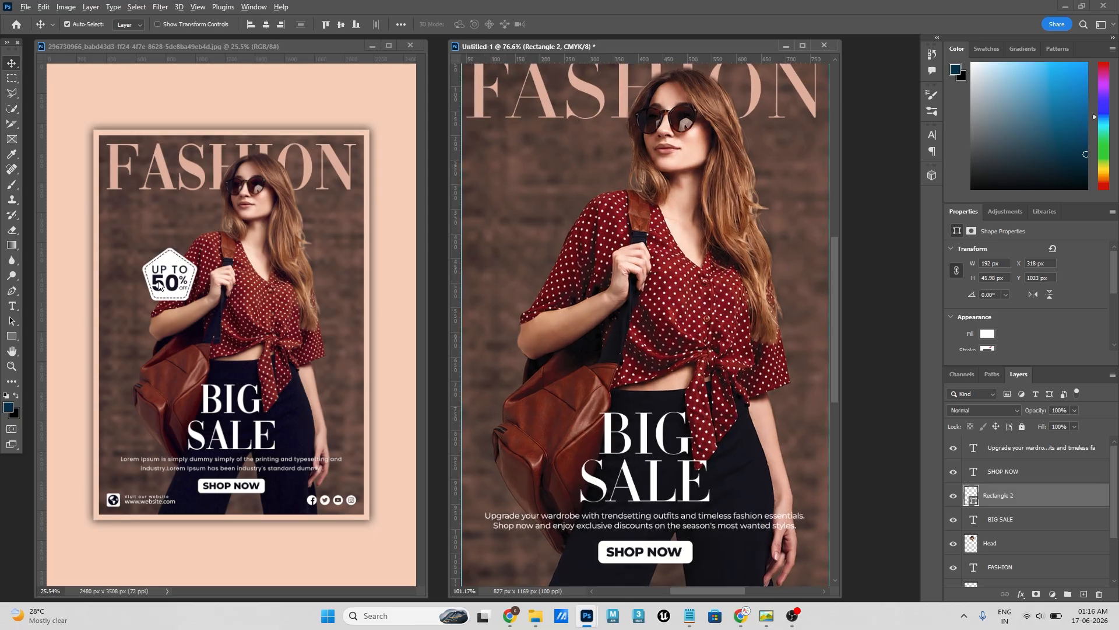
scroll(178, 287, "down", 2)
left_click(179, 292)
scroll(178, 291, "up", 5)
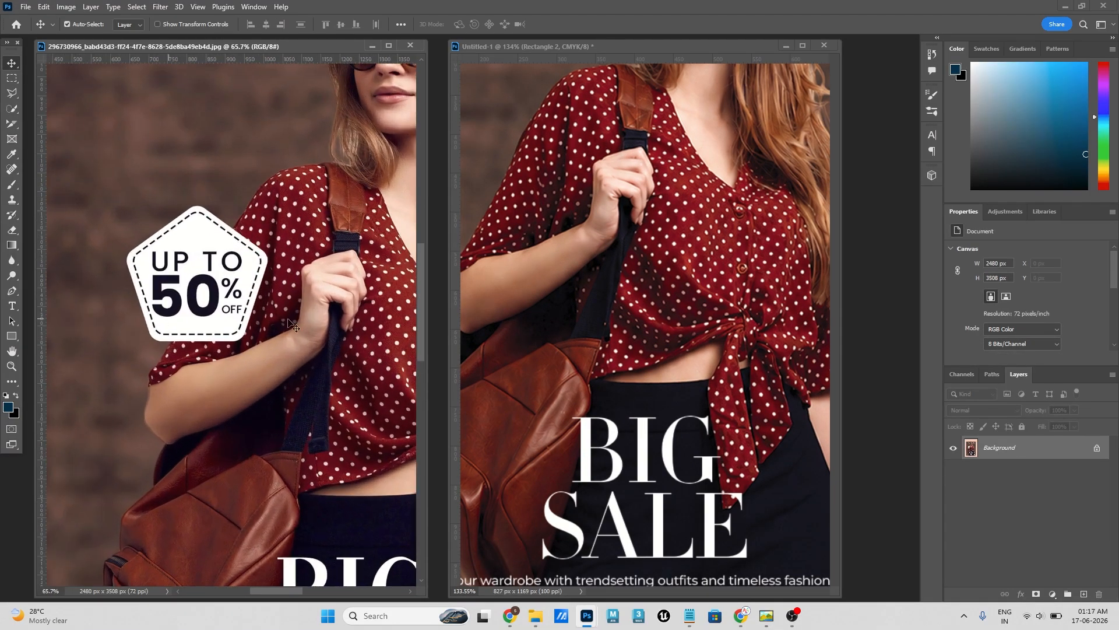
scroll(234, 242, "down", 1)
left_click(657, 306)
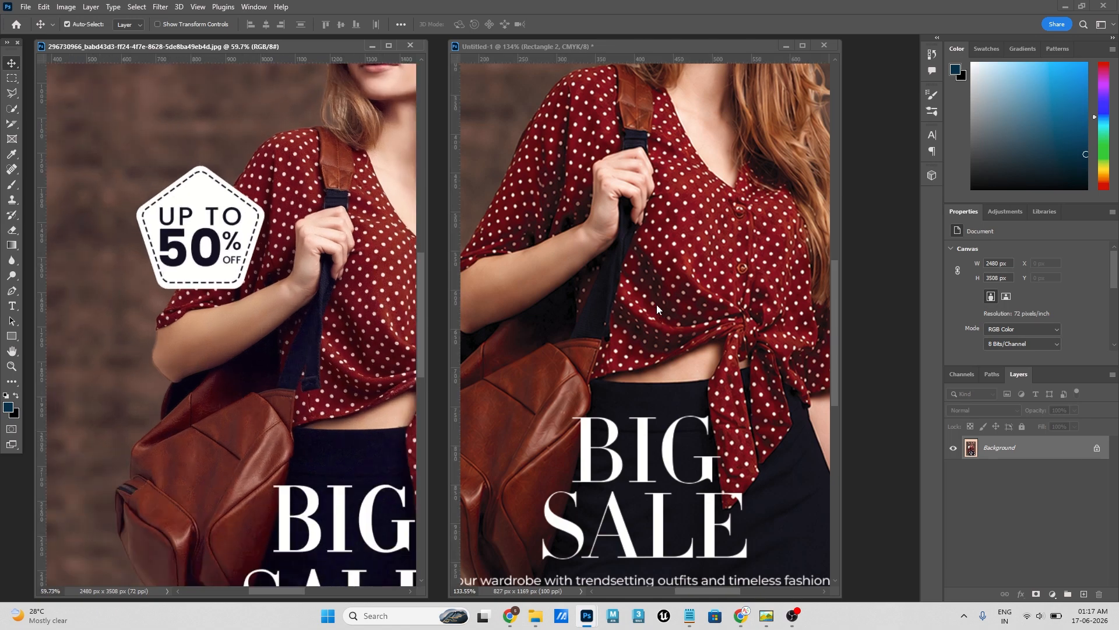
scroll(656, 305, "down", 3)
- Draw a white five-sided polygon with a 30 px corner radius, about 320 by 307 px, over the model's arm and bag
right_click(11, 336)
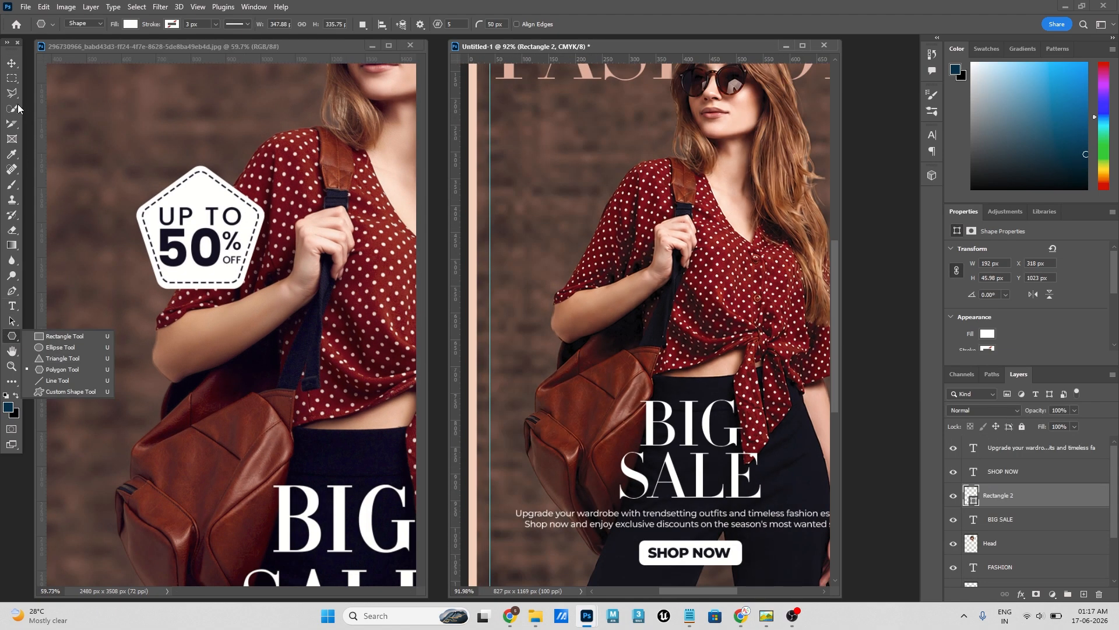
left_click(11, 64)
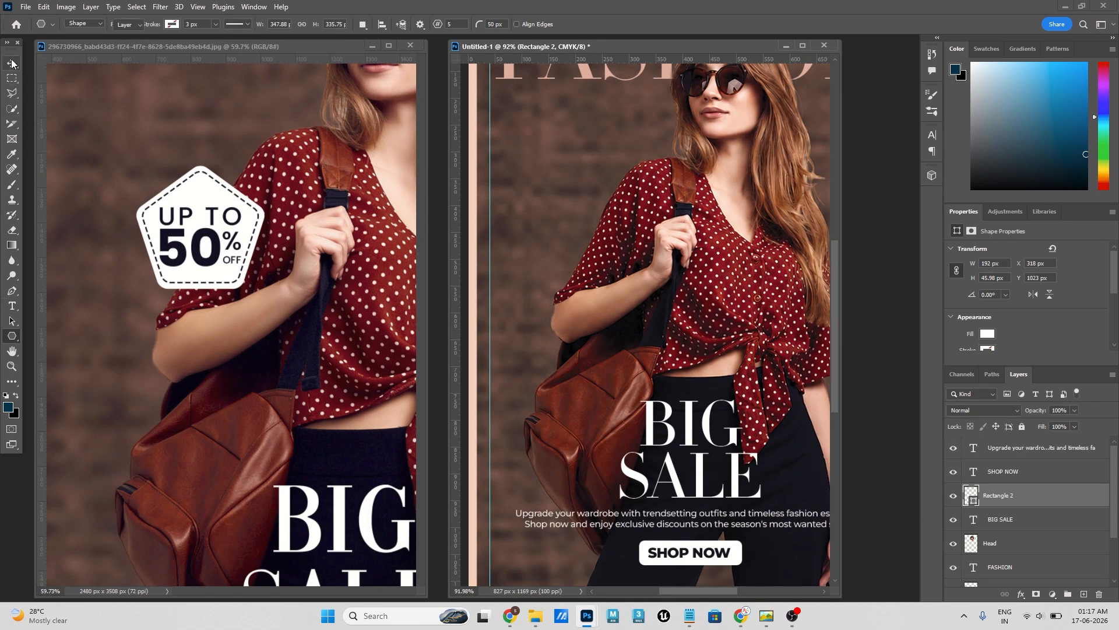
left_click(172, 101)
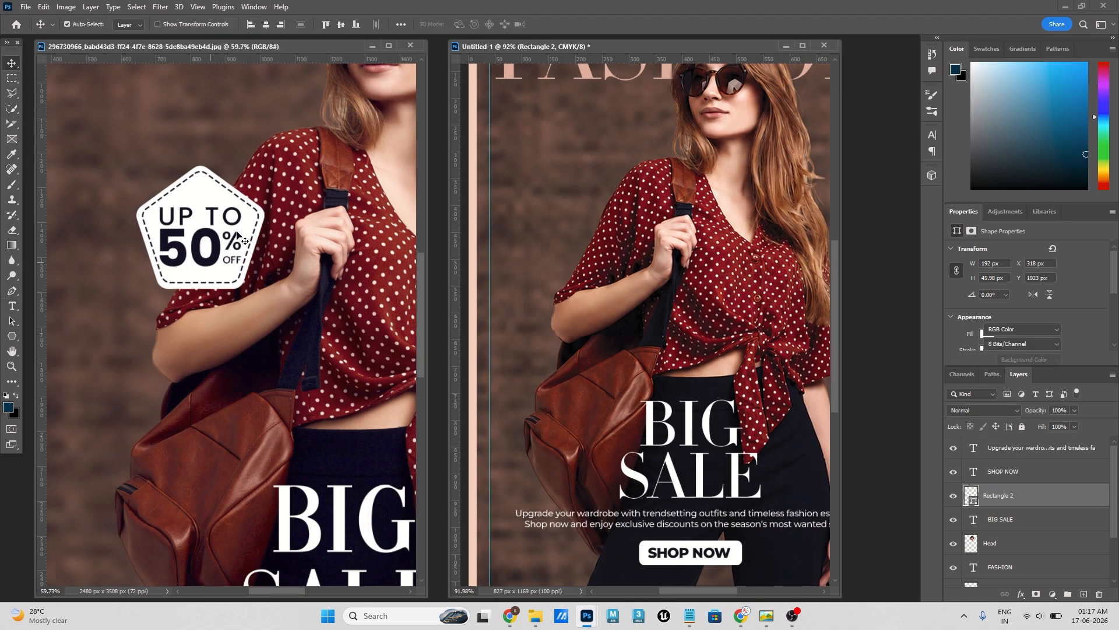
left_click(12, 336)
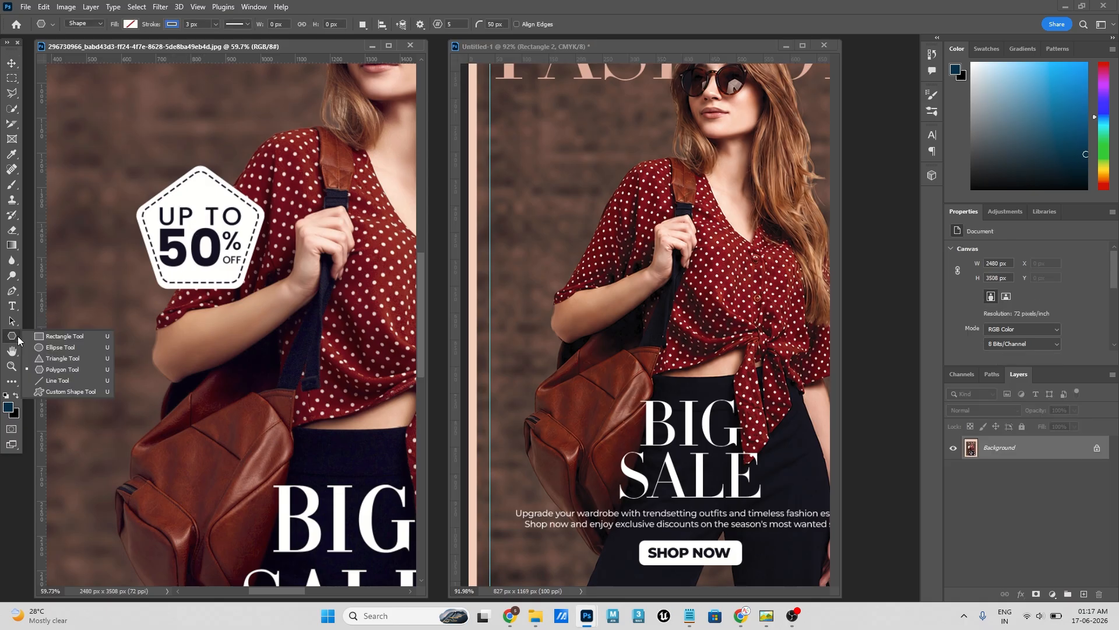
left_click(60, 371)
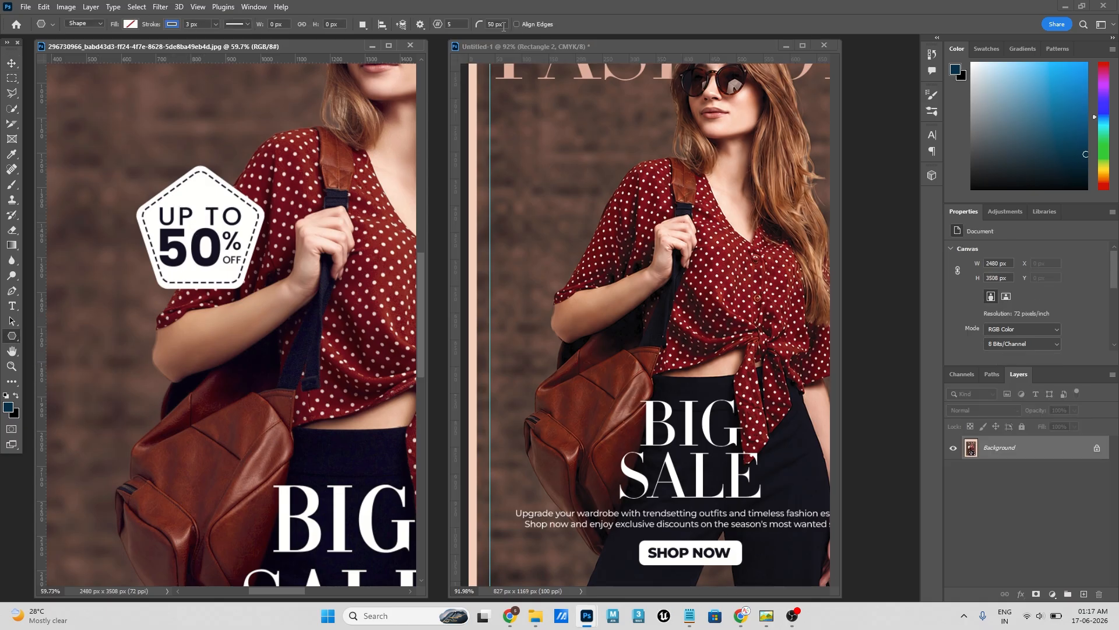
left_click(503, 26)
type("3")
left_click(548, 227)
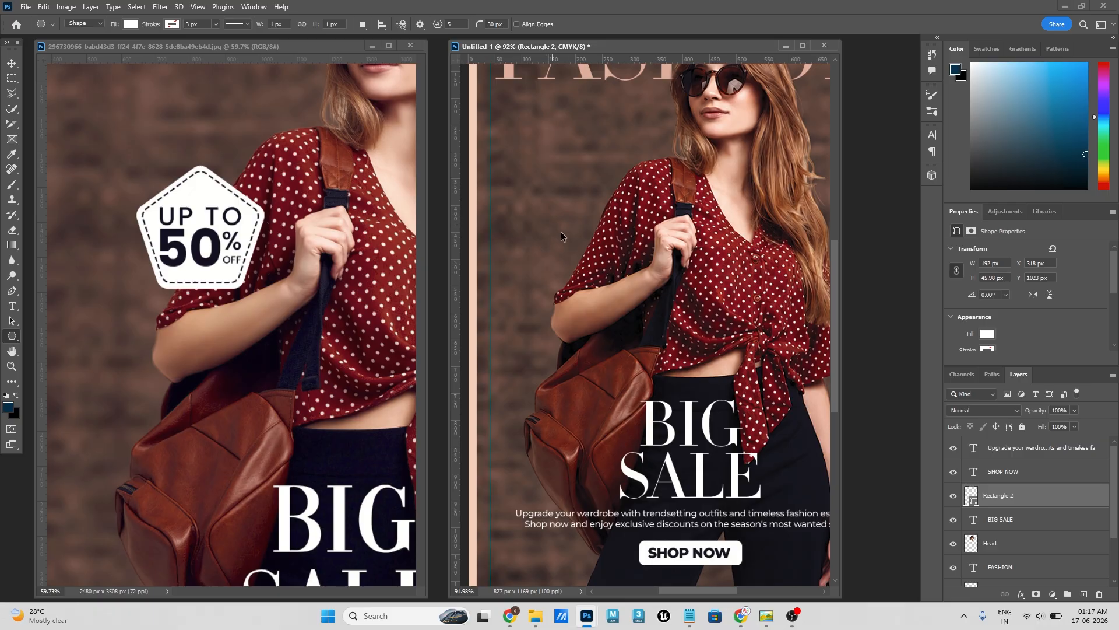
left_click_drag(566, 245, 672, 399)
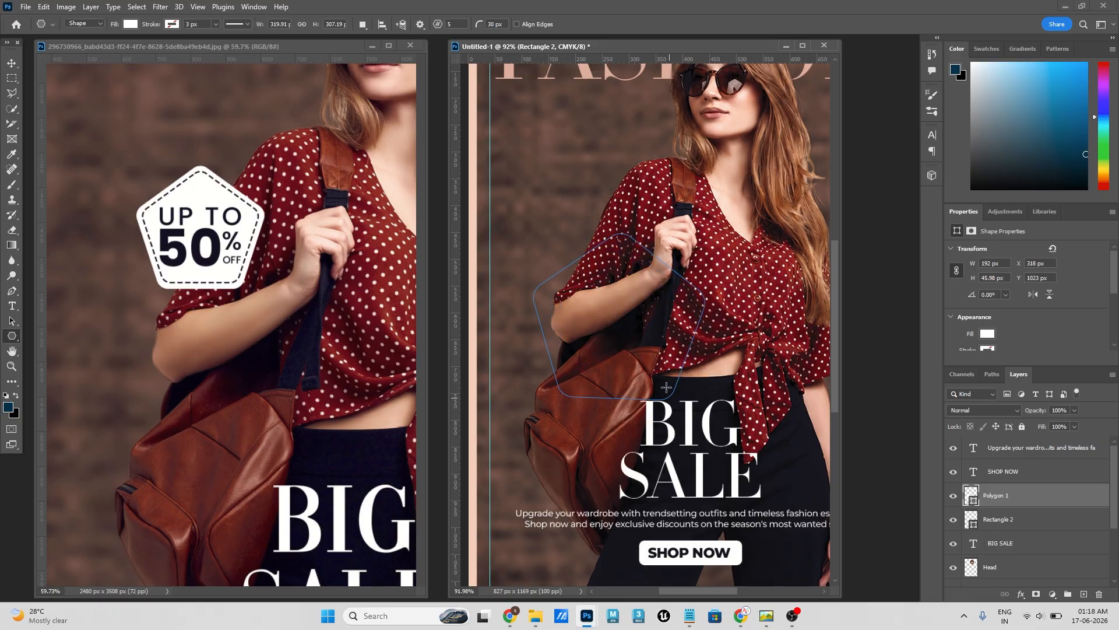
left_click(11, 62)
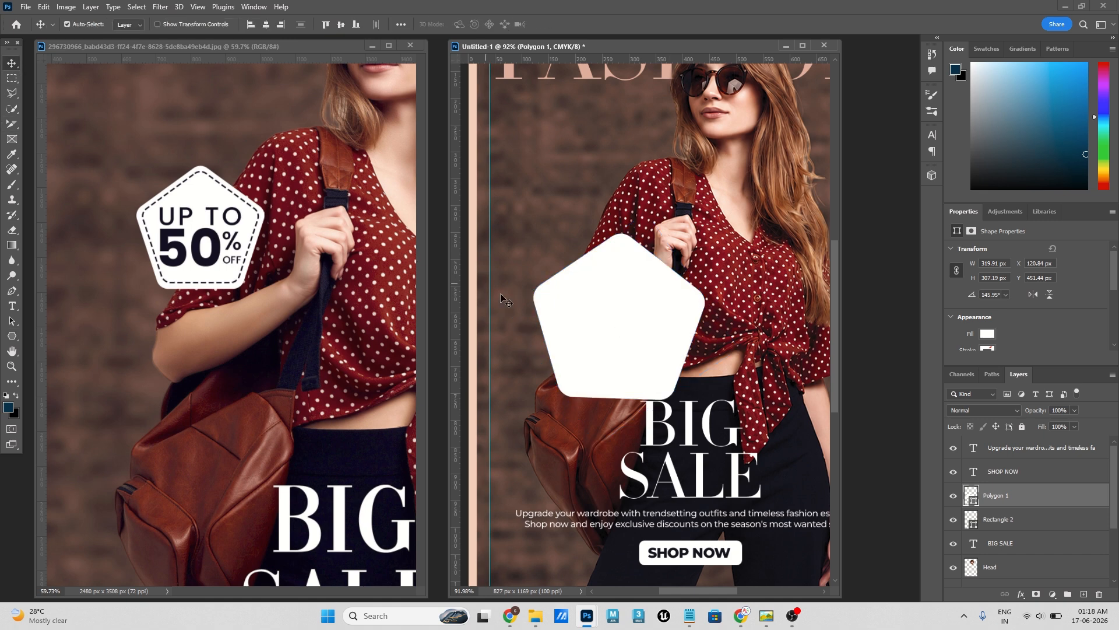
- Scale the white pentagon to about 183 by 177 px and place it beside the model's shoulder, above her forearm
left_click_drag(625, 321, 598, 279)
key("ctrl+t")
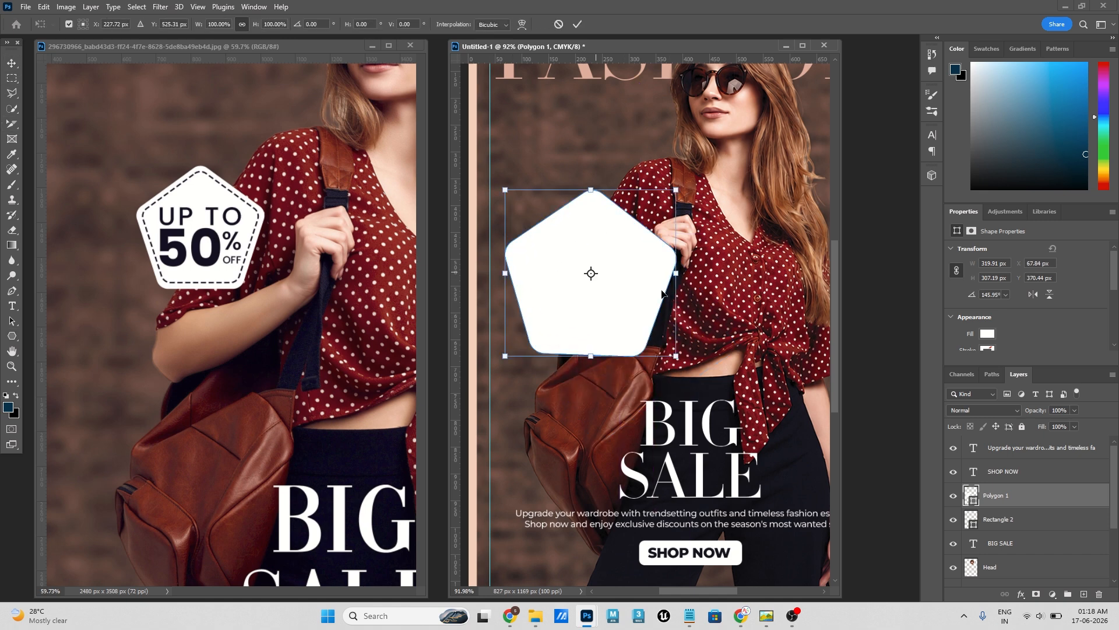
left_click_drag(679, 358, 666, 342)
left_click_drag(626, 295, 596, 233)
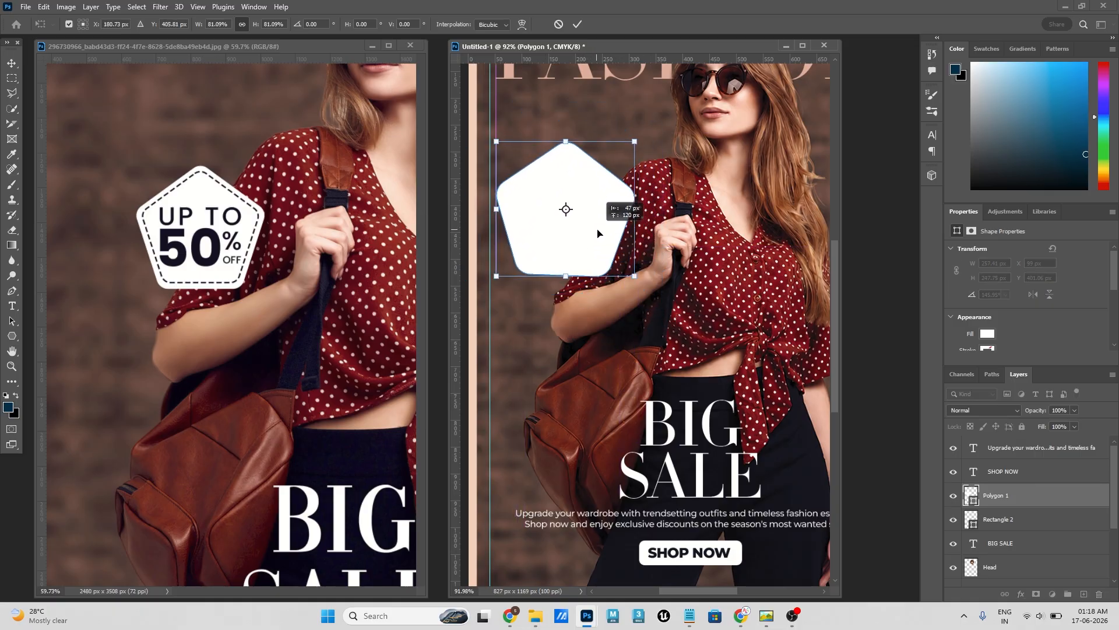
left_click_drag(638, 142, 621, 153)
left_click_drag(600, 234, 608, 251)
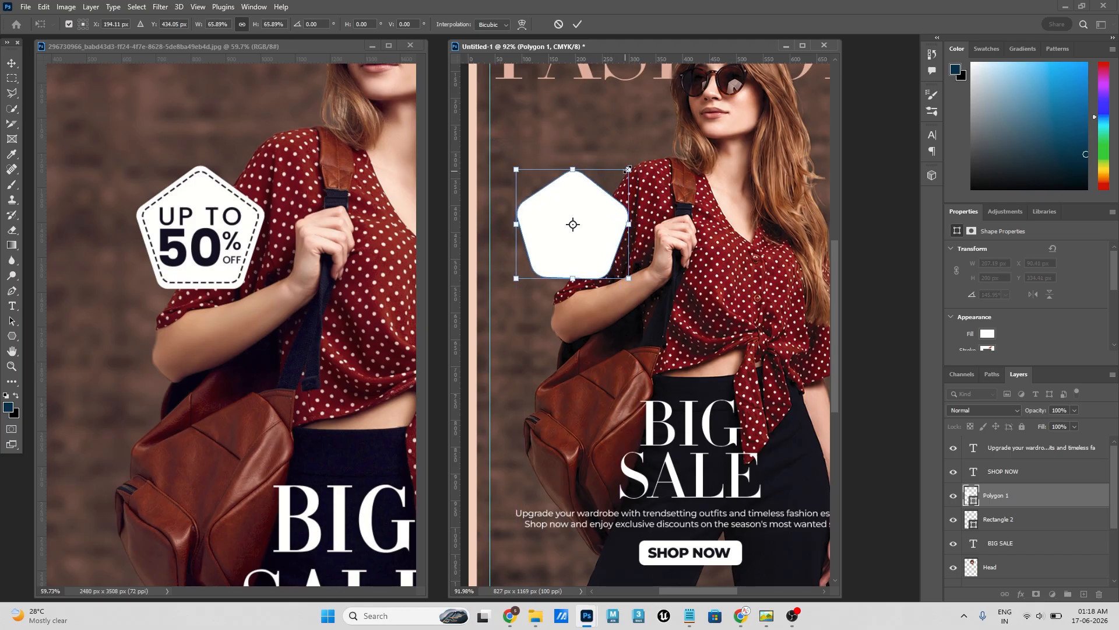
left_click_drag(629, 167, 622, 175)
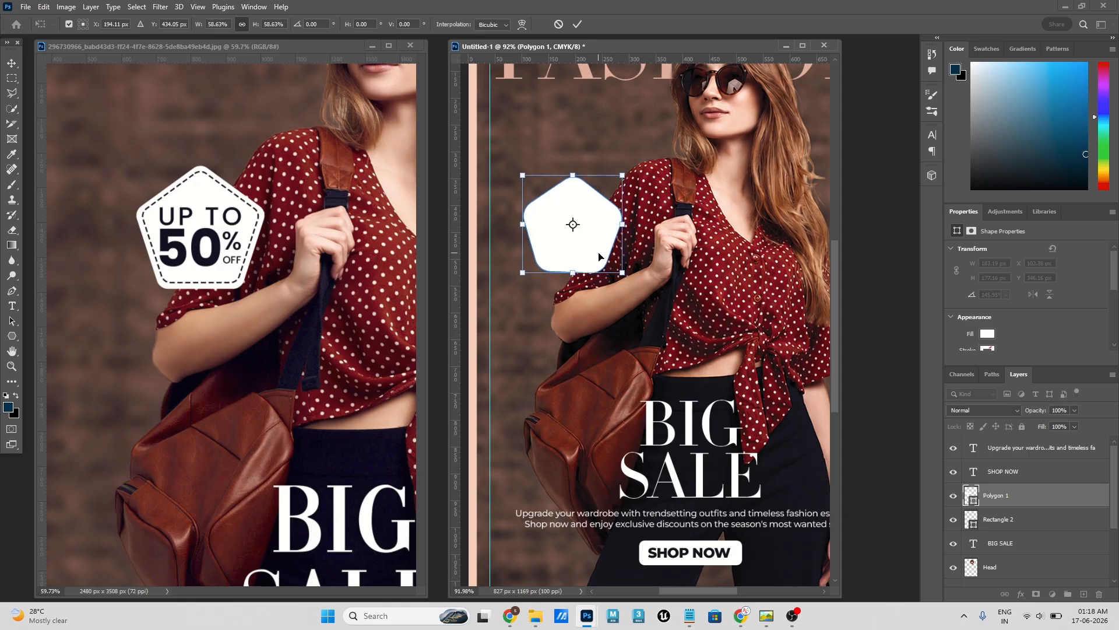
left_click_drag(599, 256, 609, 260)
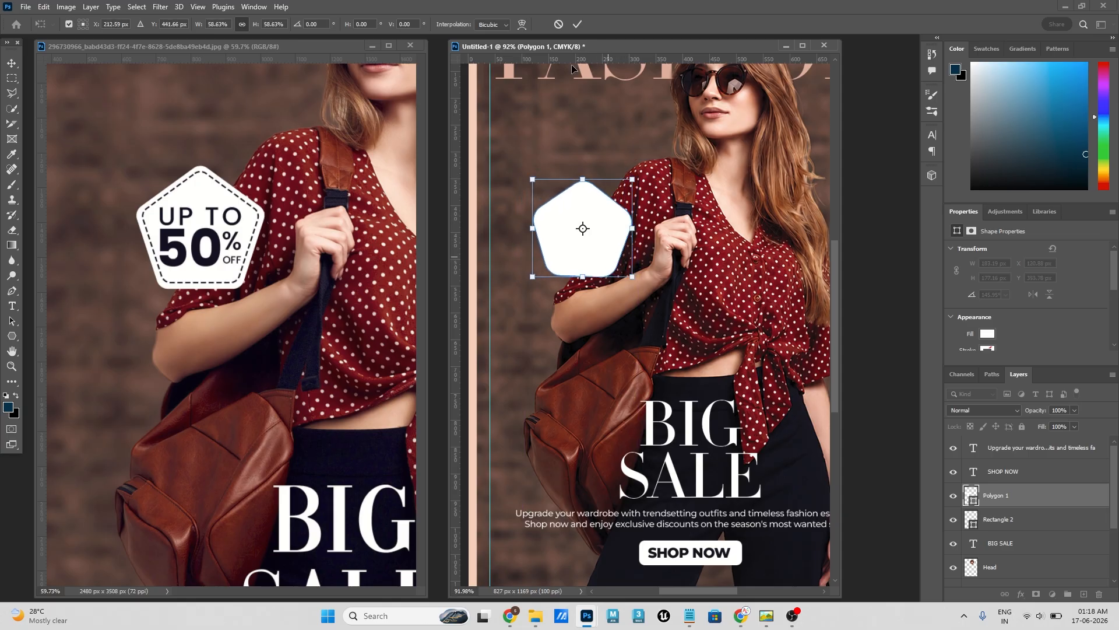
left_click(582, 25)
scroll(693, 179, "up", 3)
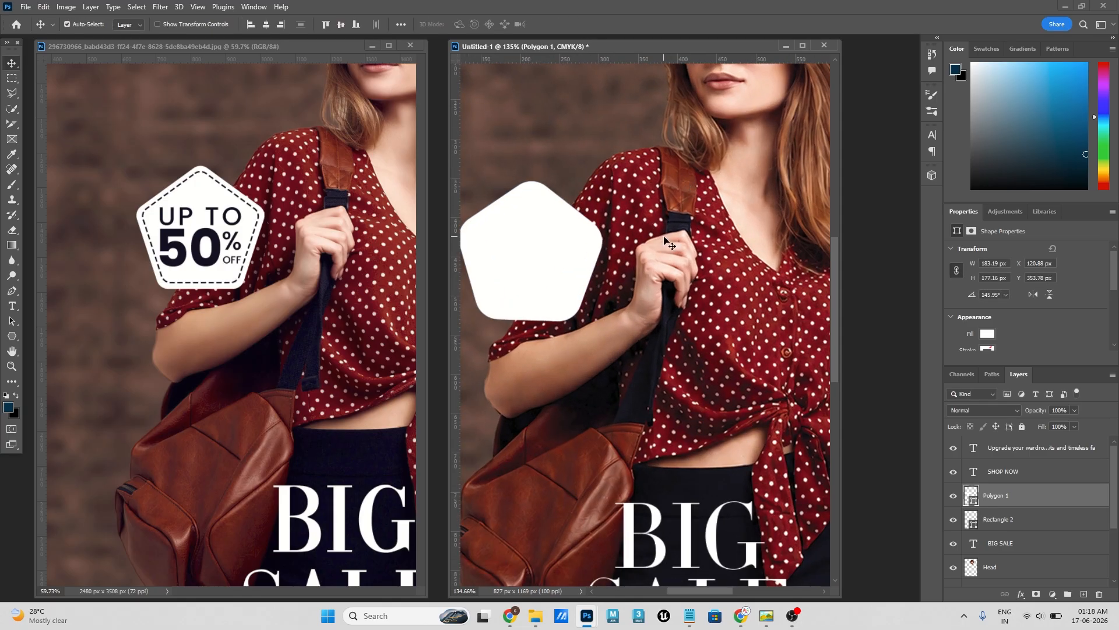
left_click_drag(657, 244, 726, 204)
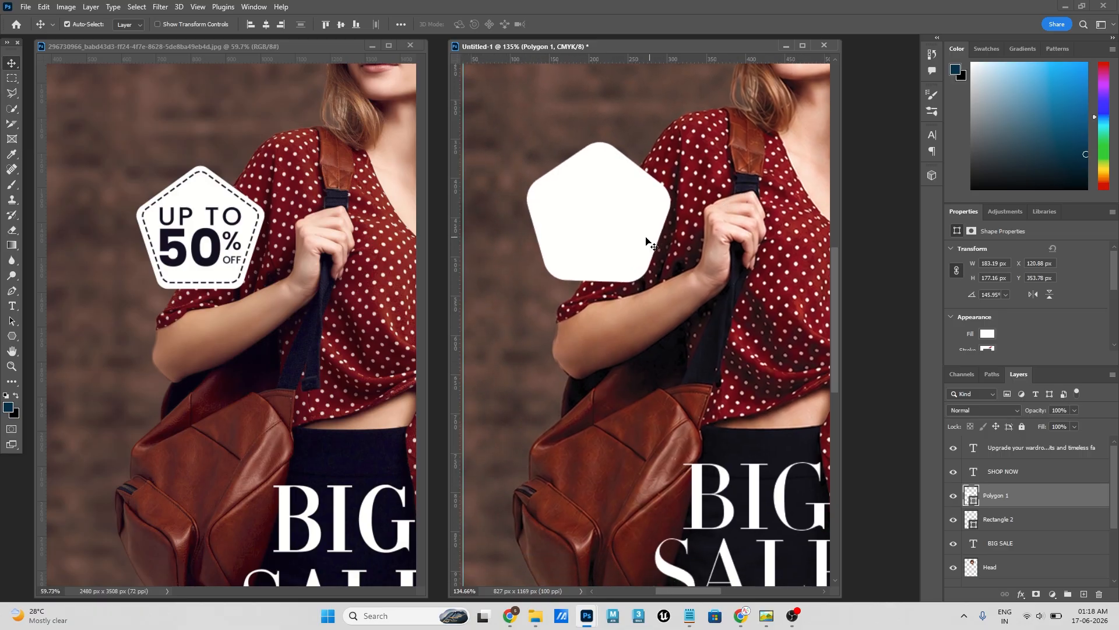
left_click_drag(635, 240, 636, 243)
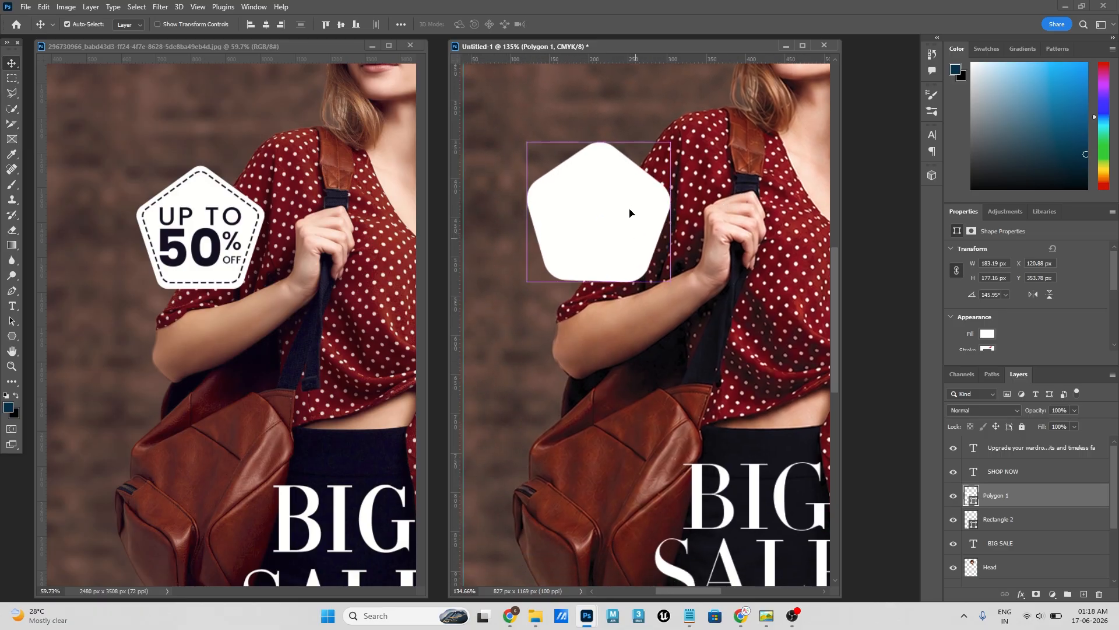
left_click(632, 93)
left_click(627, 197)
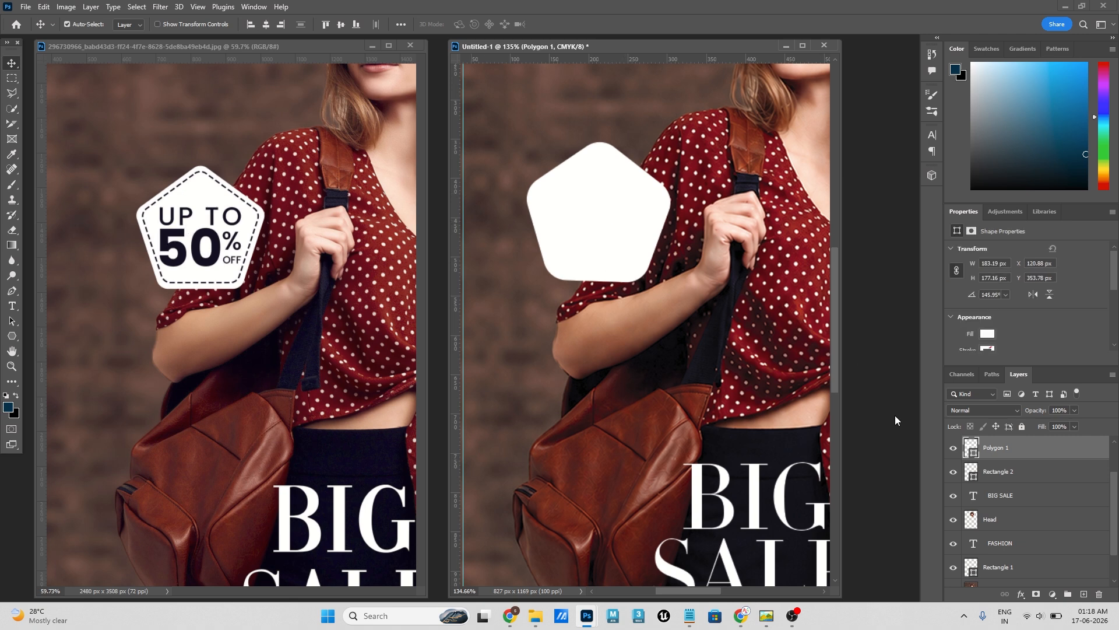
- Duplicate the white pentagon and scale the copy about its centre to 86.39%, about 157 by 152 px
key("ctrl+j")
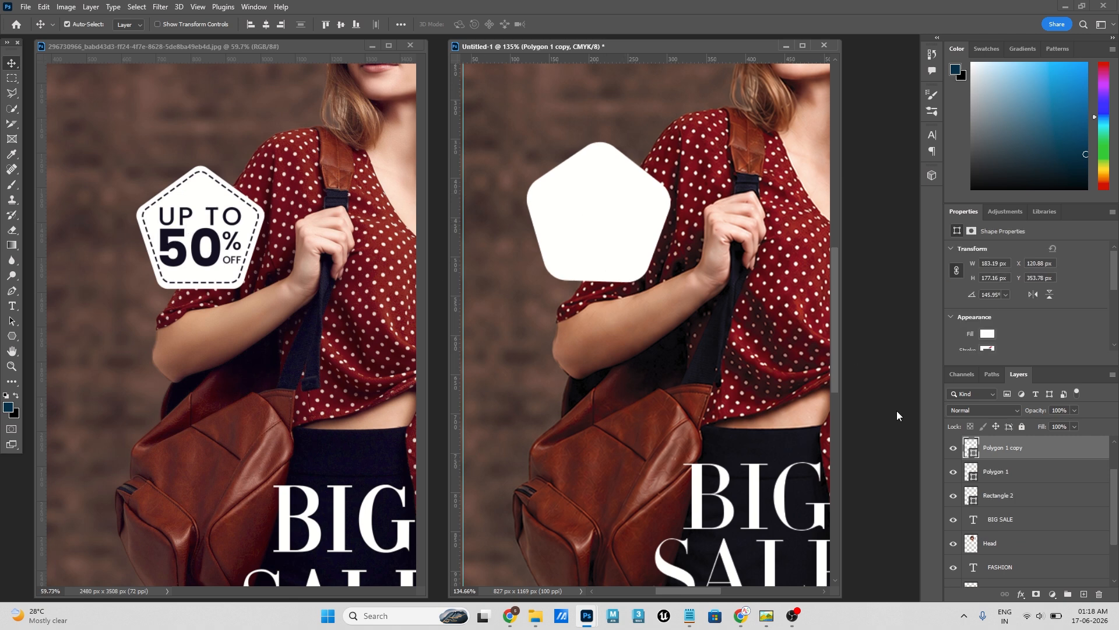
key("ctrl+t")
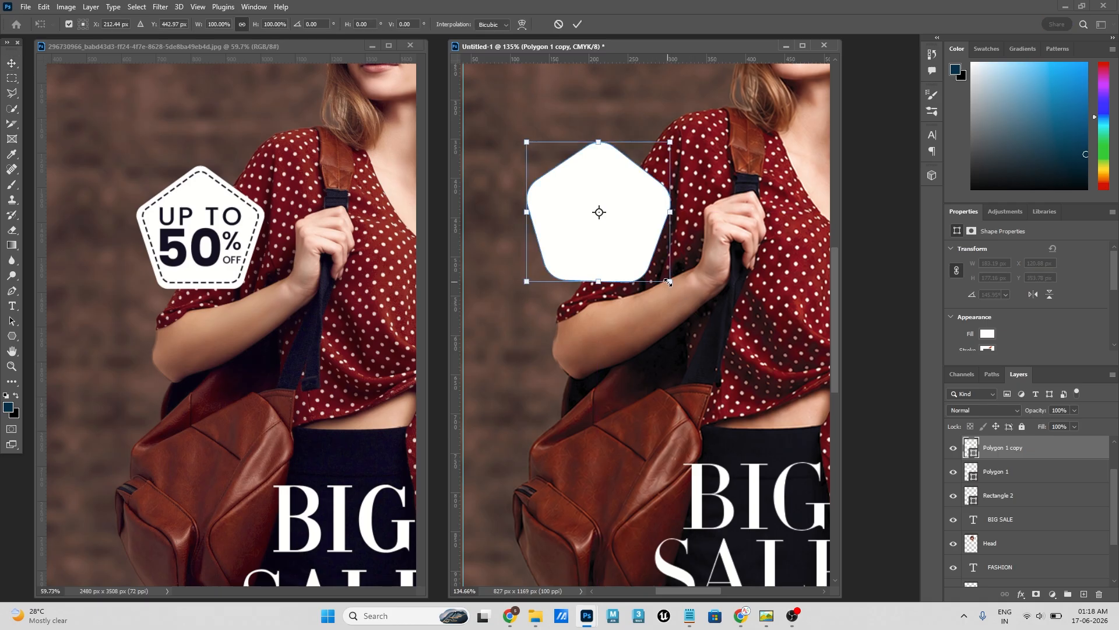
left_click_drag(668, 282, 655, 276)
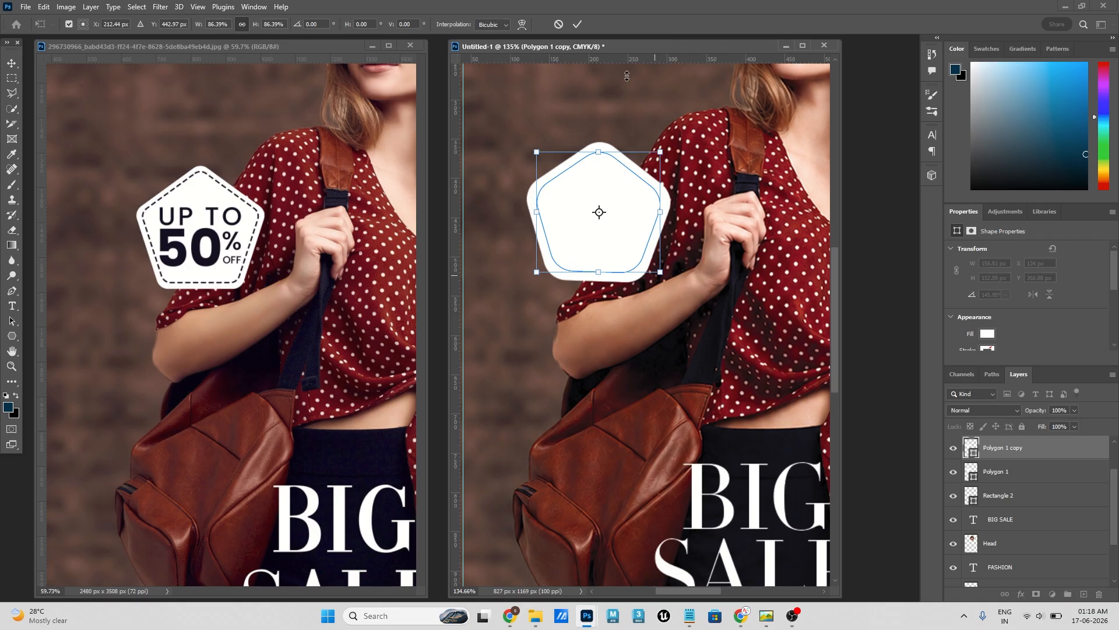
left_click(577, 25)
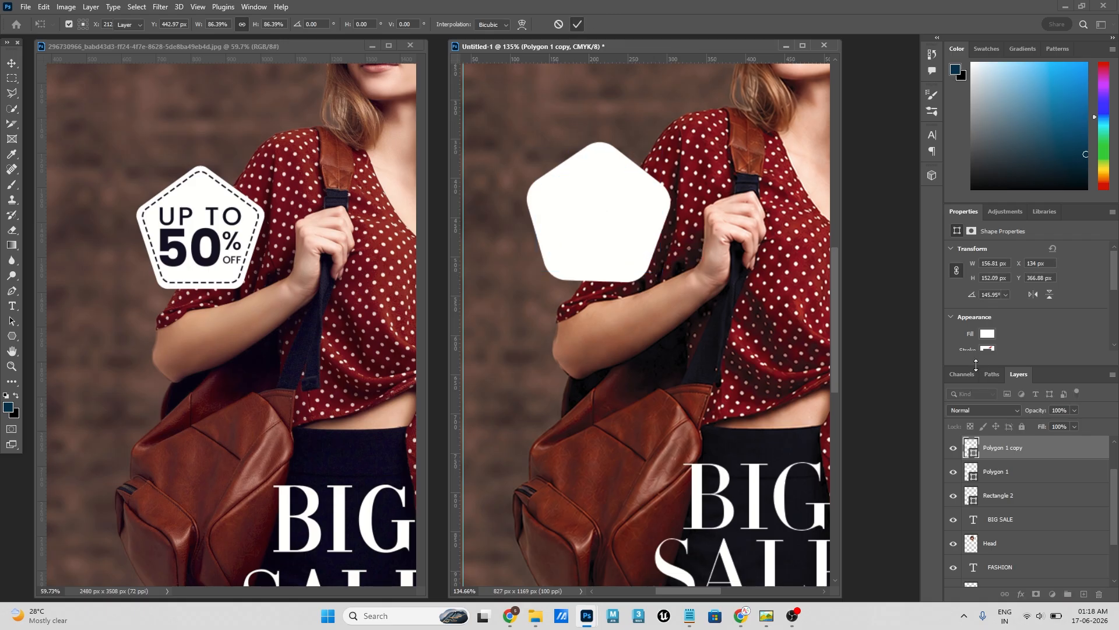
- Rename the smaller pentagon's layer as Stroke
double_click(999, 448)
type("St")
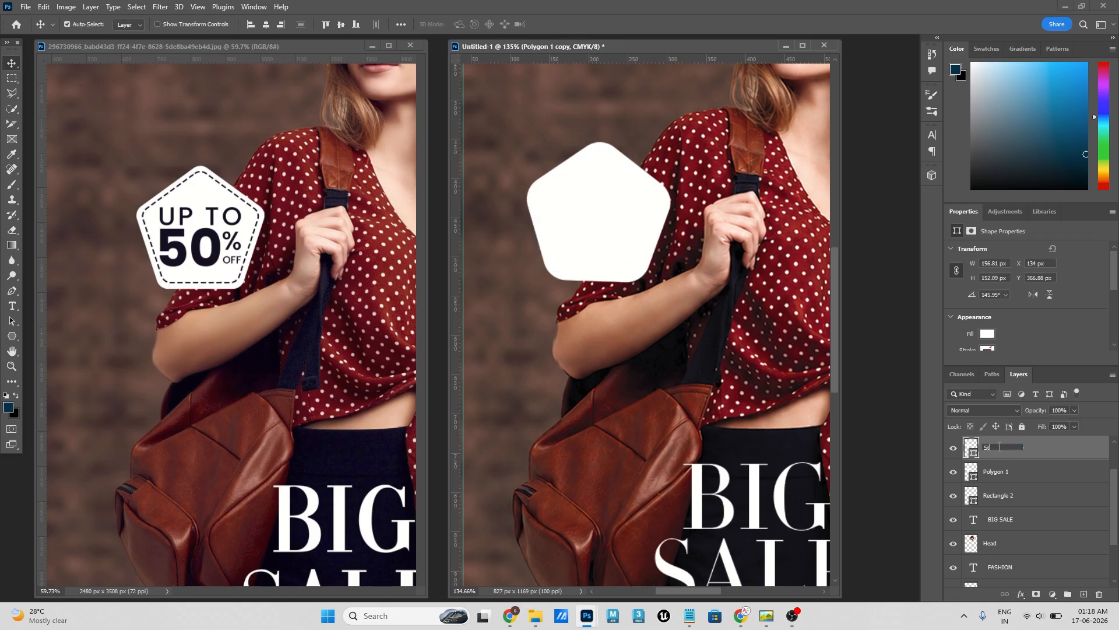
type("roke")
key("Return")
- Remove the smaller pentagon's fill and set its outline colour to #0c0b1d, sampled from the lettering of the reference badge
scroll(1015, 330, "down", 2)
left_click(987, 287)
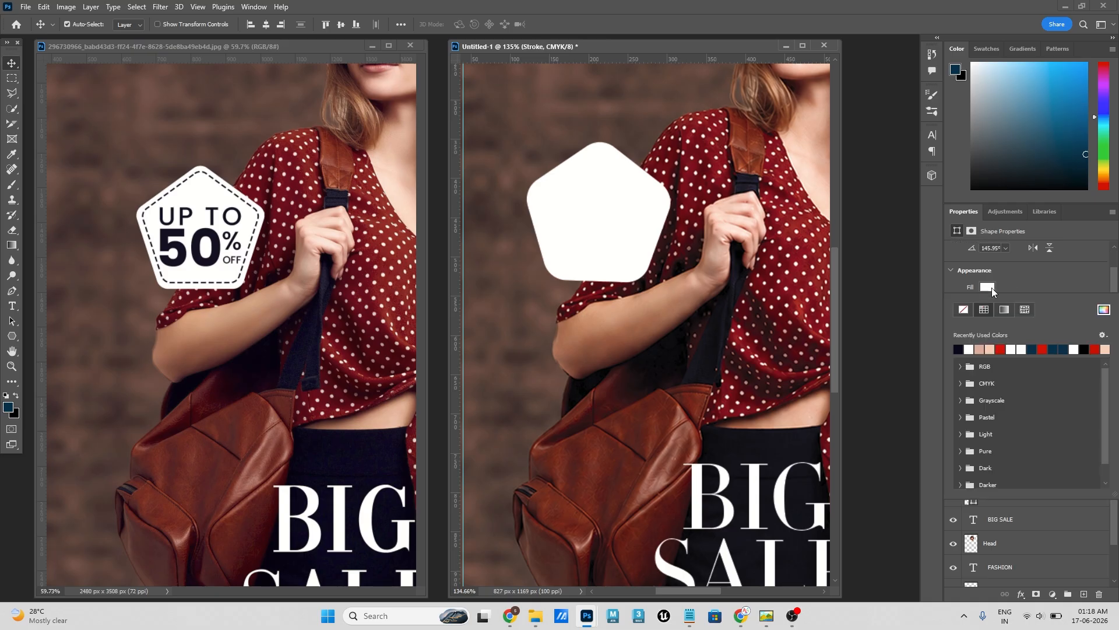
left_click(963, 310)
left_click(1010, 290)
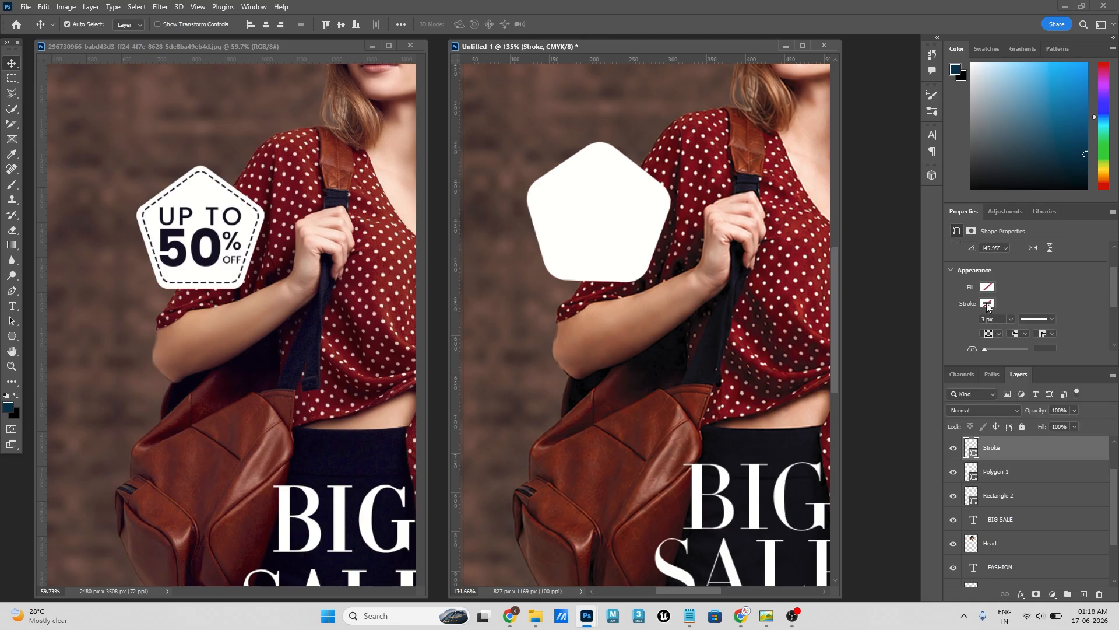
left_click(987, 304)
left_click(1105, 329)
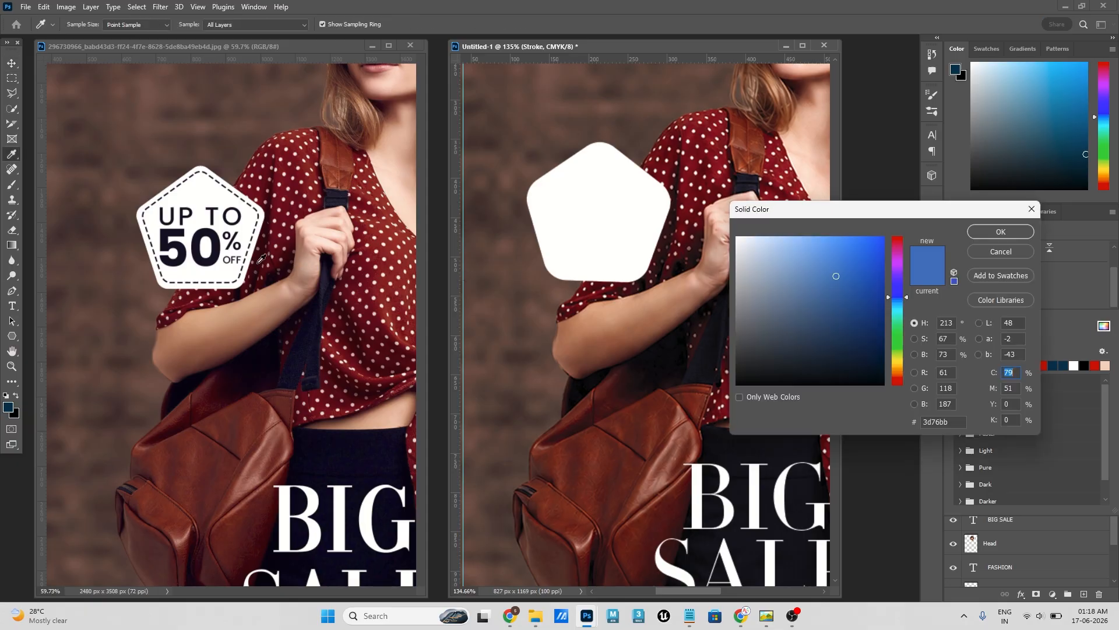
left_click(204, 230)
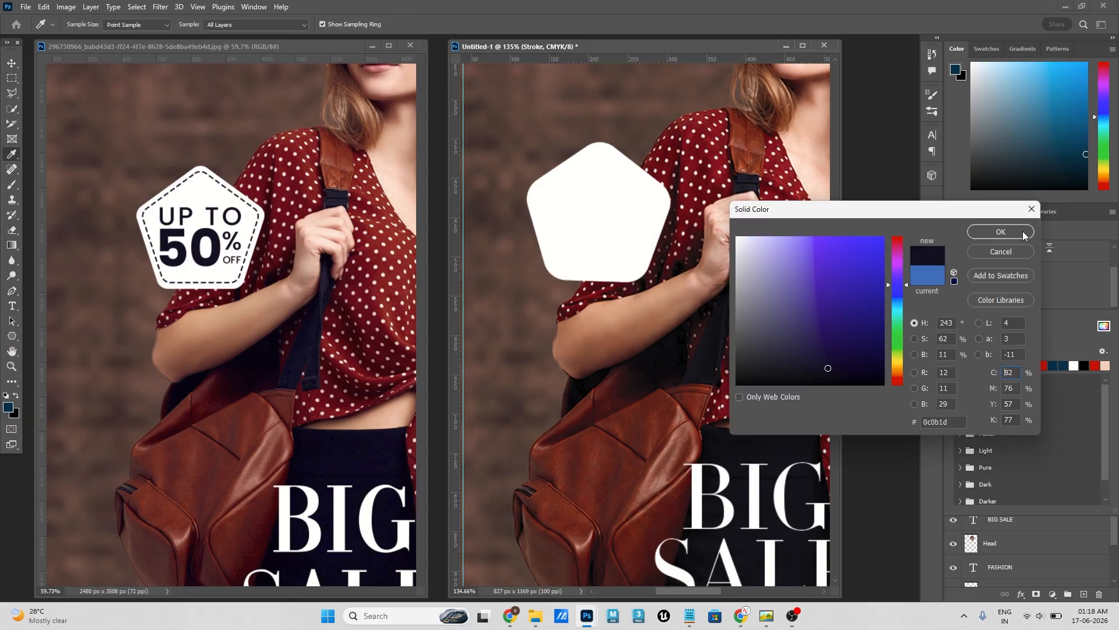
left_click(1000, 232)
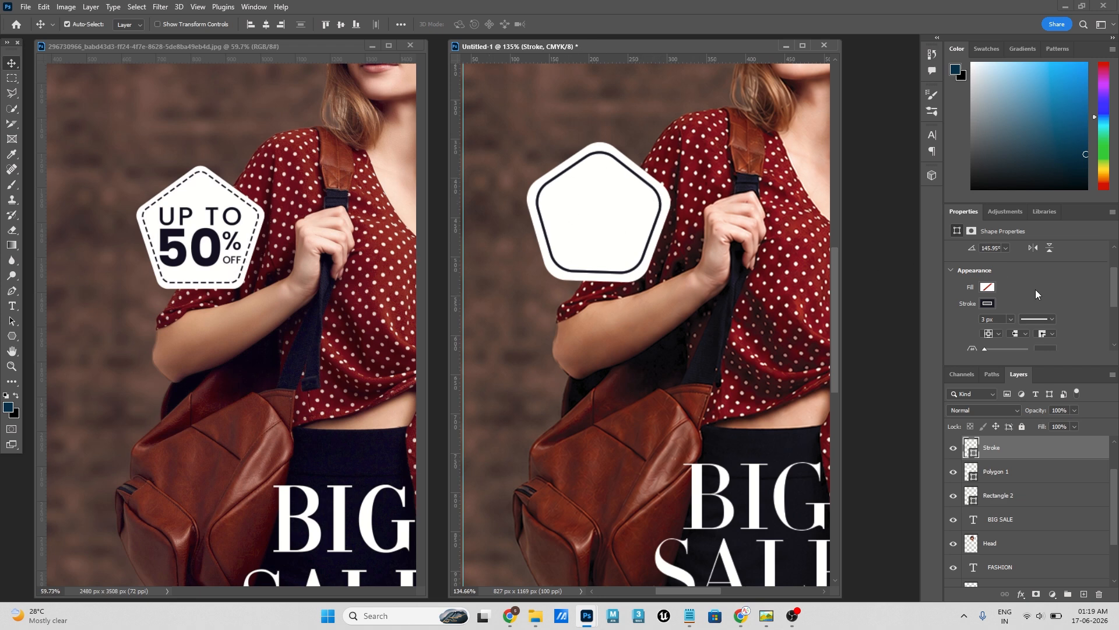
- Give the smaller pentagon's outline the dashed line style and set its stroke width to 2 px
left_click(1052, 320)
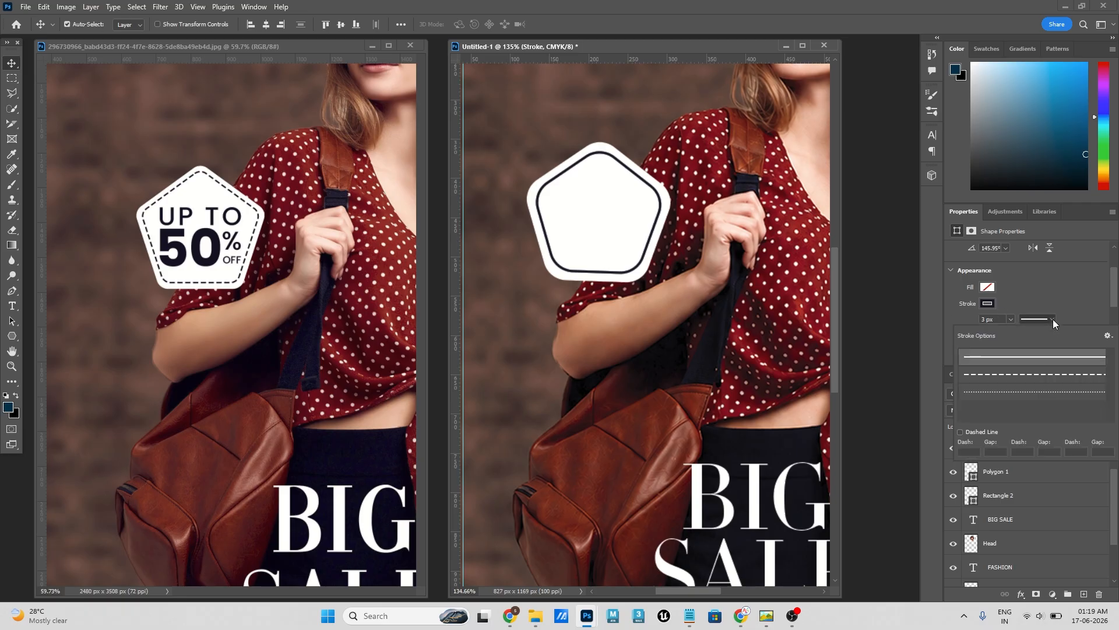
left_click(1028, 376)
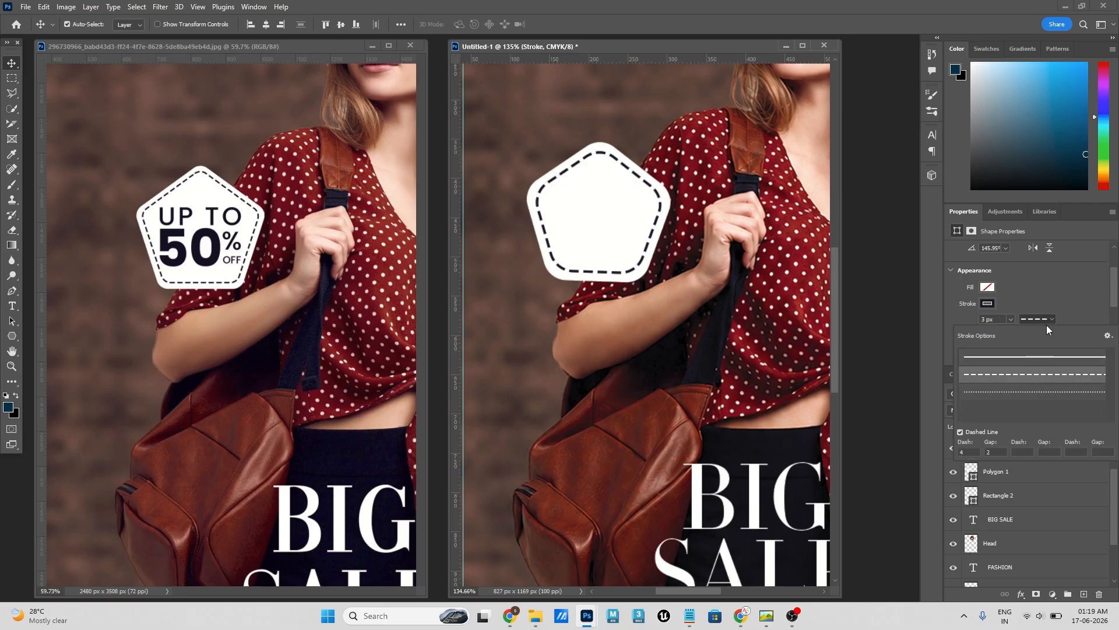
left_click(1029, 391)
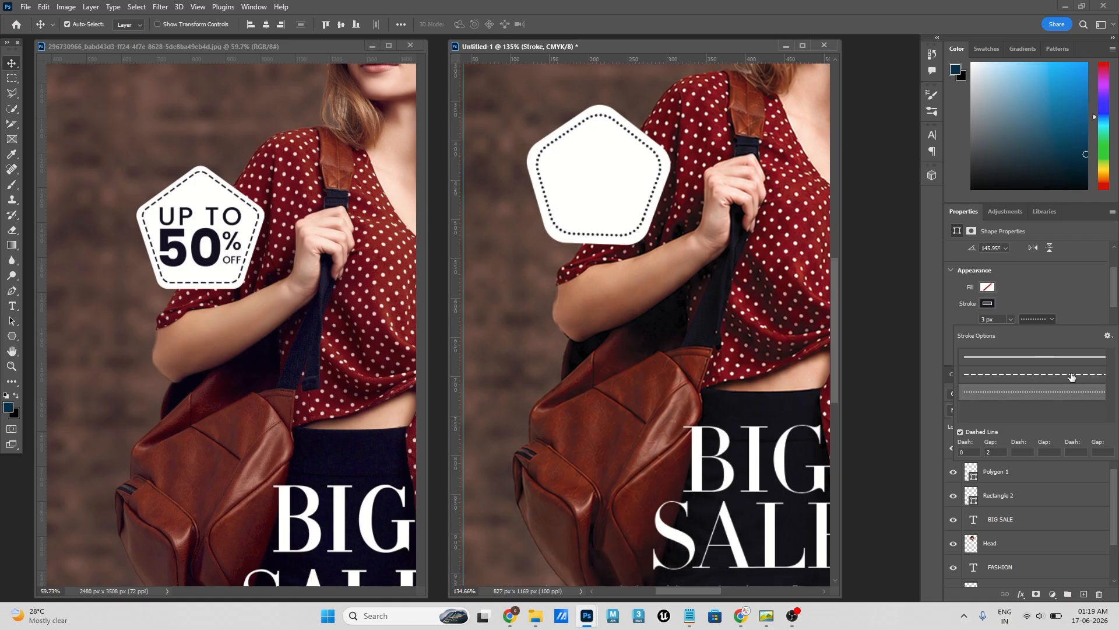
left_click(1071, 377)
left_click(1079, 298)
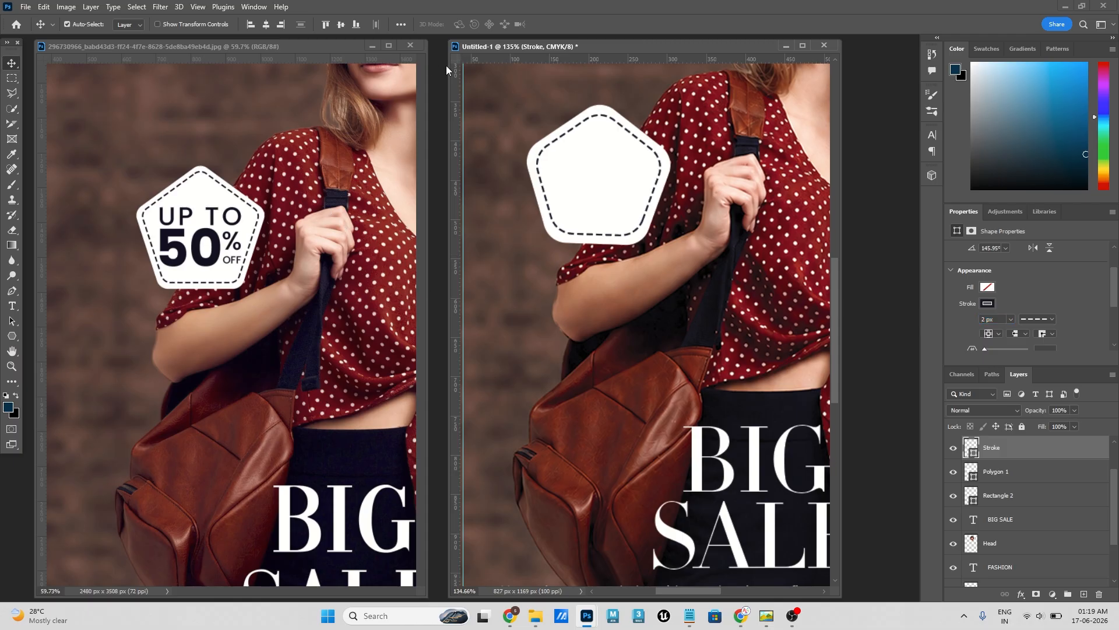
- Add a two-line text above the pentagon badge reading "Up TO" and "50% off"
scroll(723, 236, "up", 2)
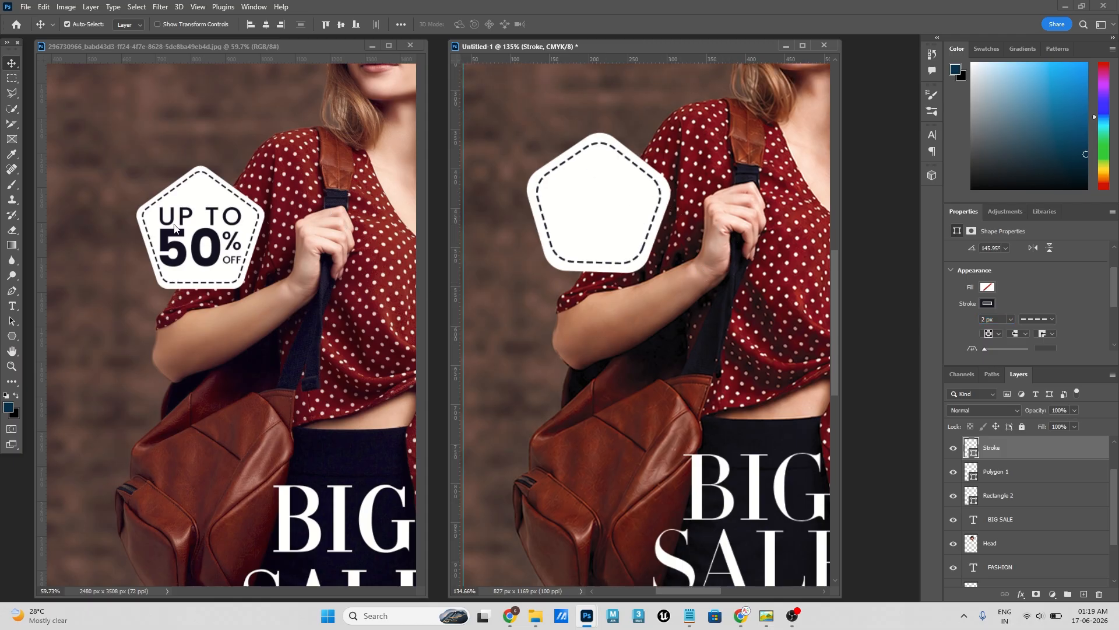
left_click(12, 305)
left_click(631, 127)
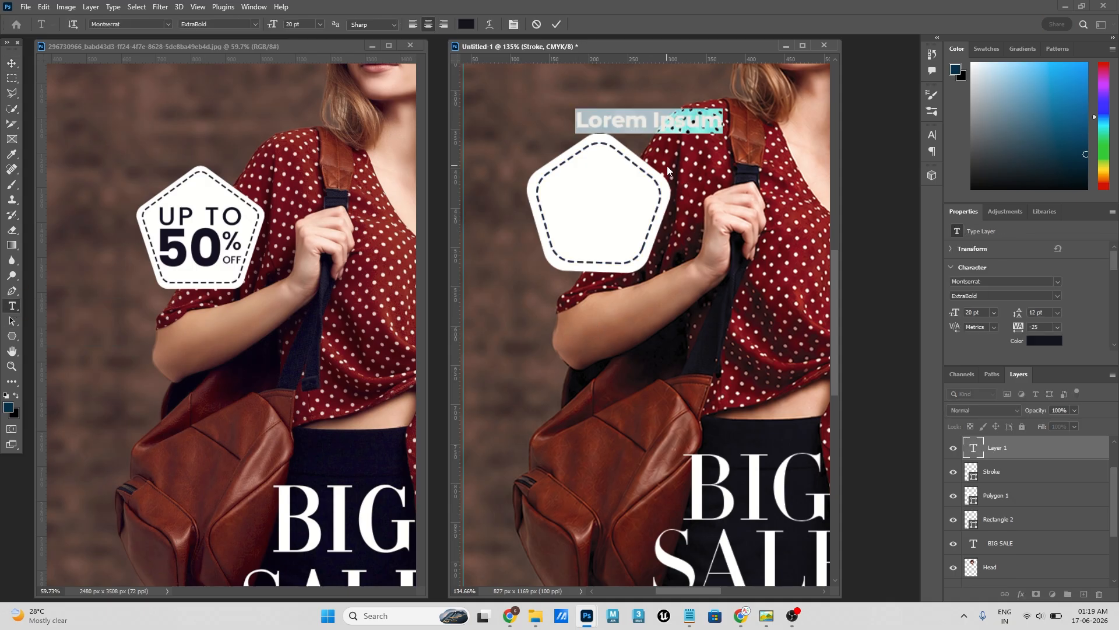
type("Up TO ")
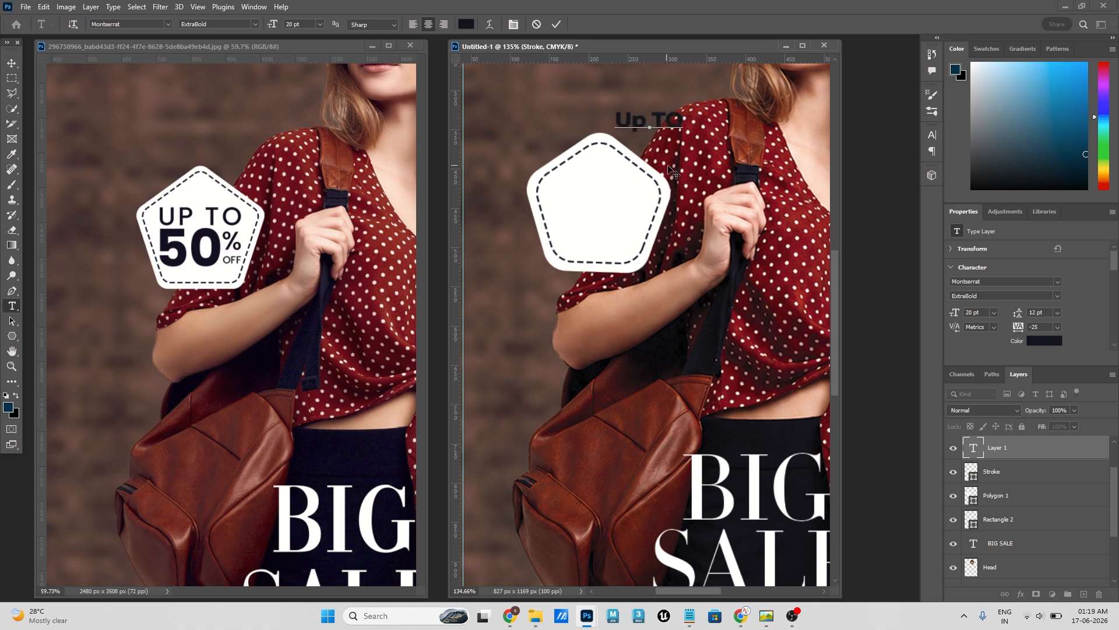
type("50% Off")
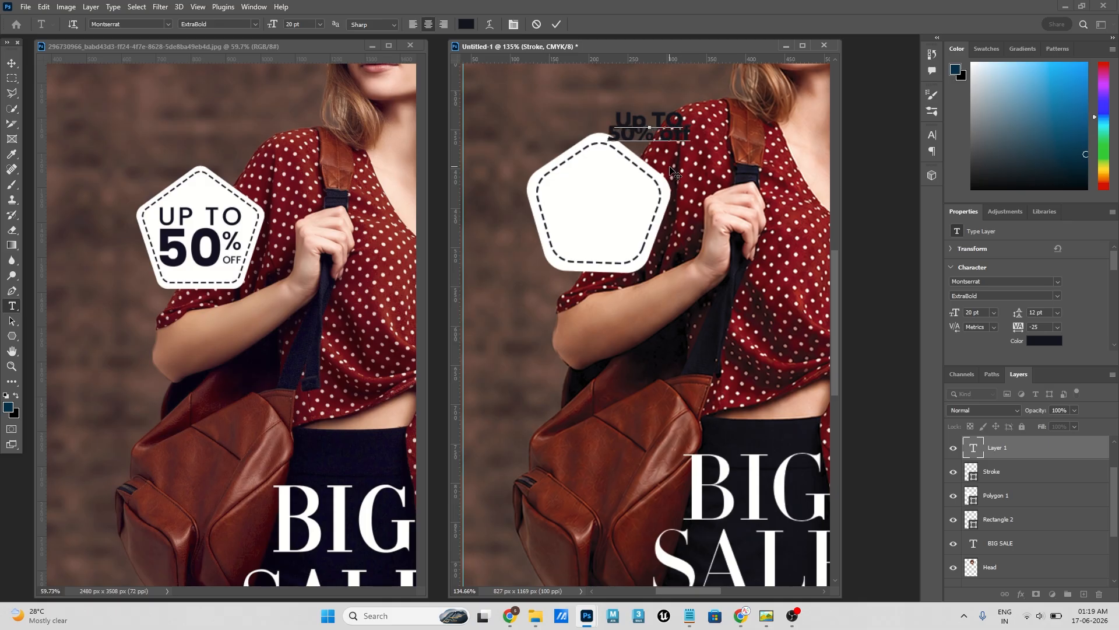
left_click(9, 67)
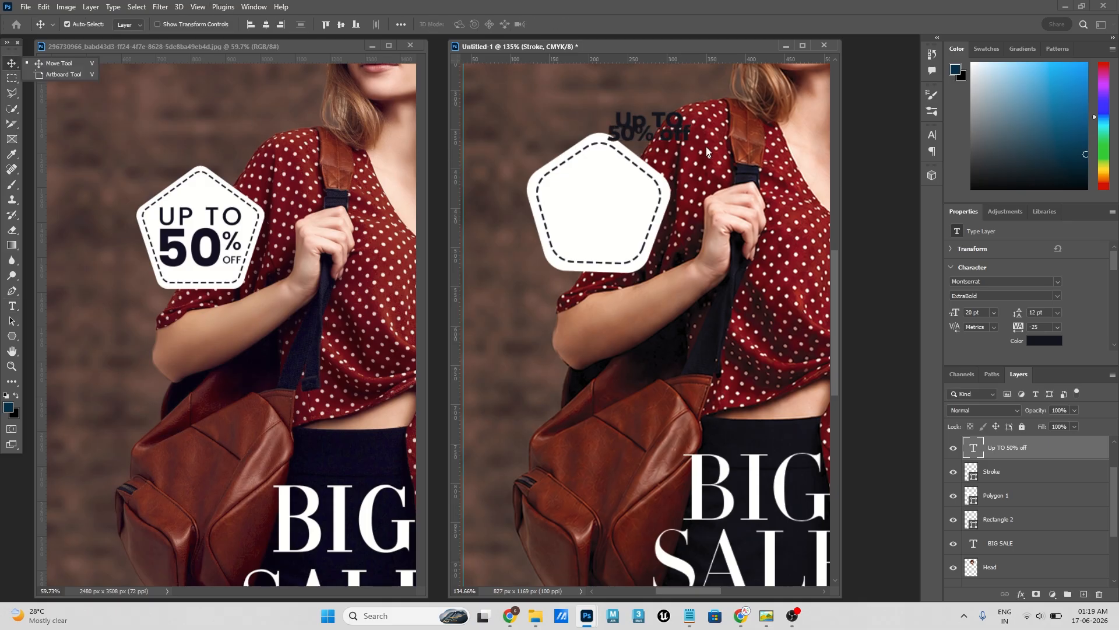
- Set the discount text's size to 36 pt and move it onto the white pentagon
left_click(994, 312)
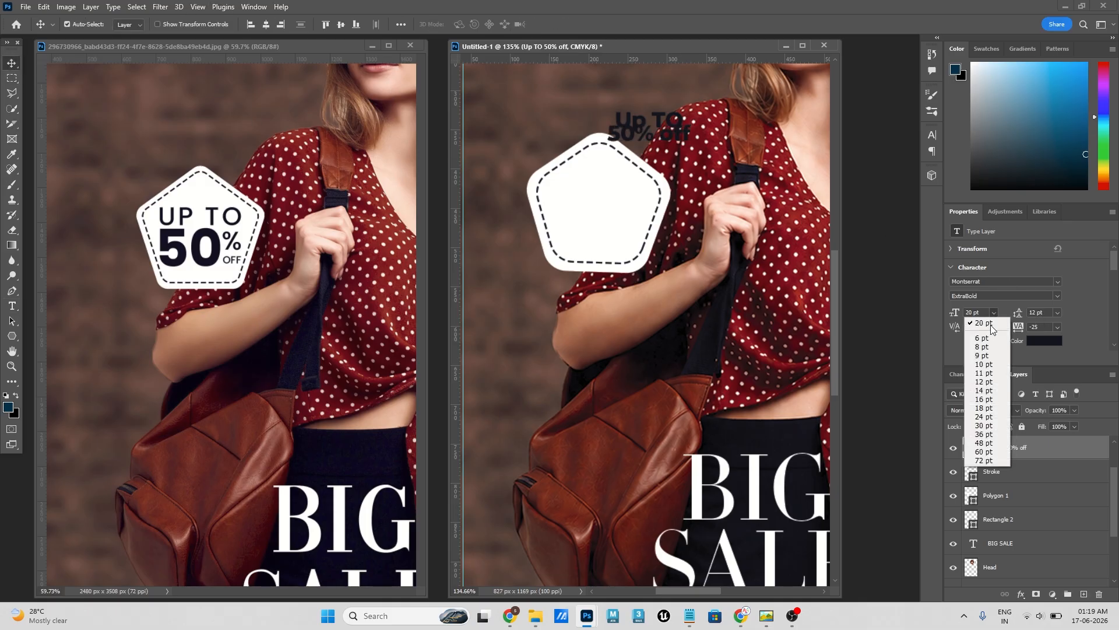
left_click(979, 434)
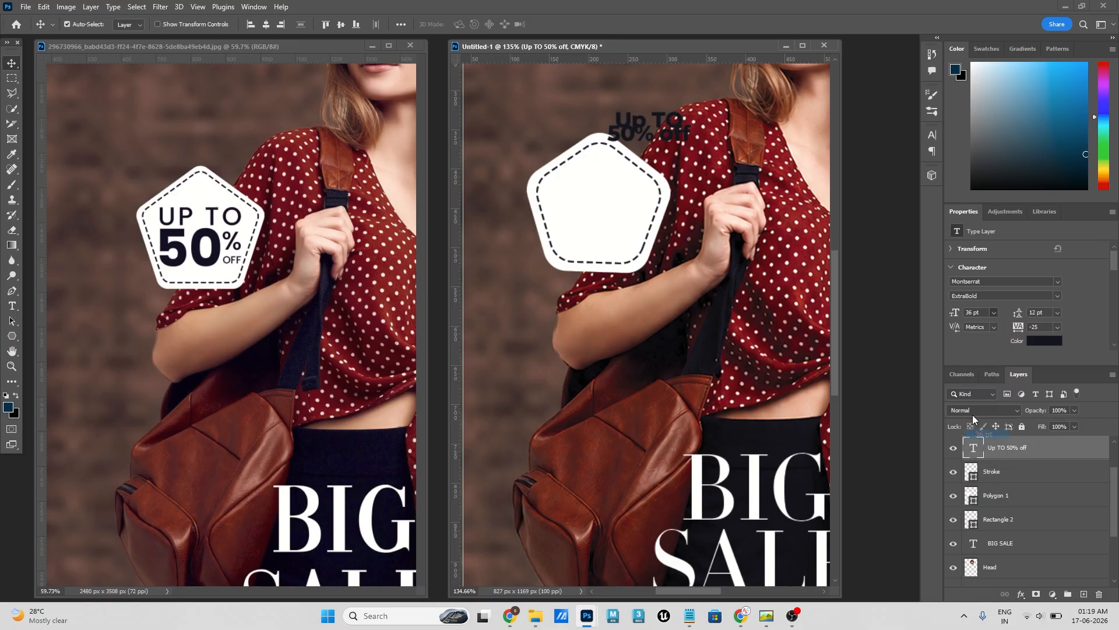
left_click_drag(662, 130, 601, 202)
- Cut the "Up TO" line out of the discount text, keep "50% off" and move it down to the pentagon's lower edge
key("t")
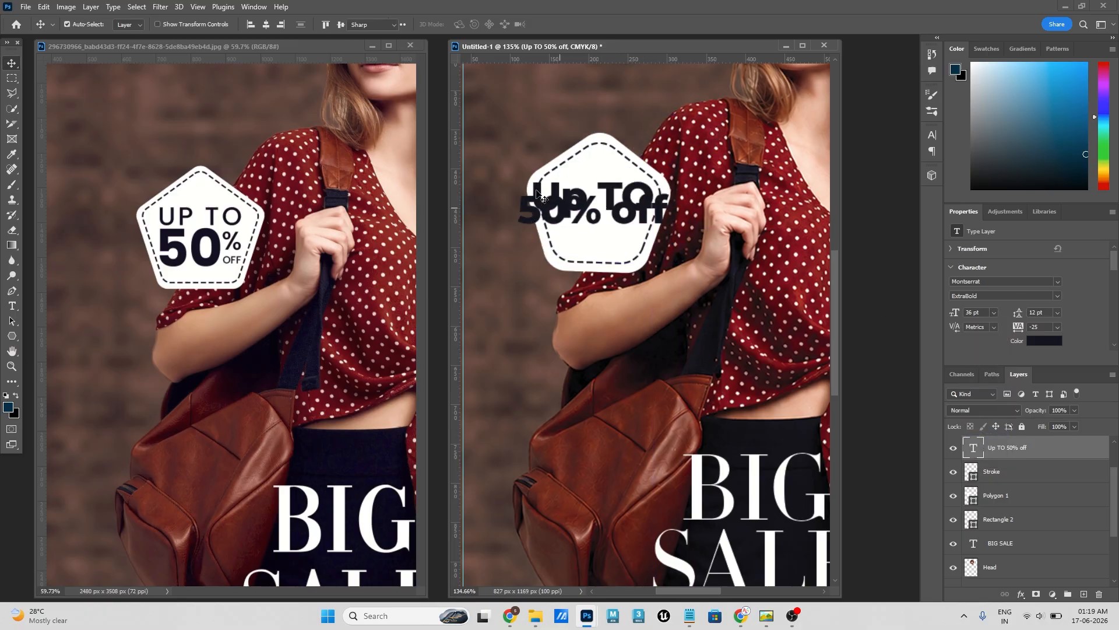
left_click_drag(541, 201, 533, 178)
key("BackSpace")
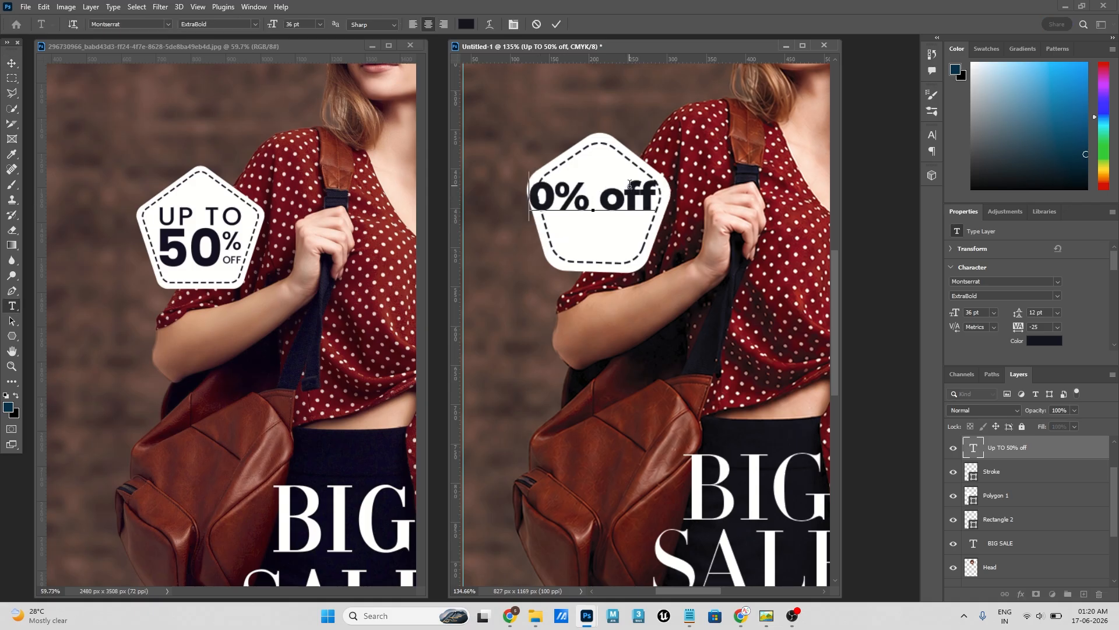
type("5")
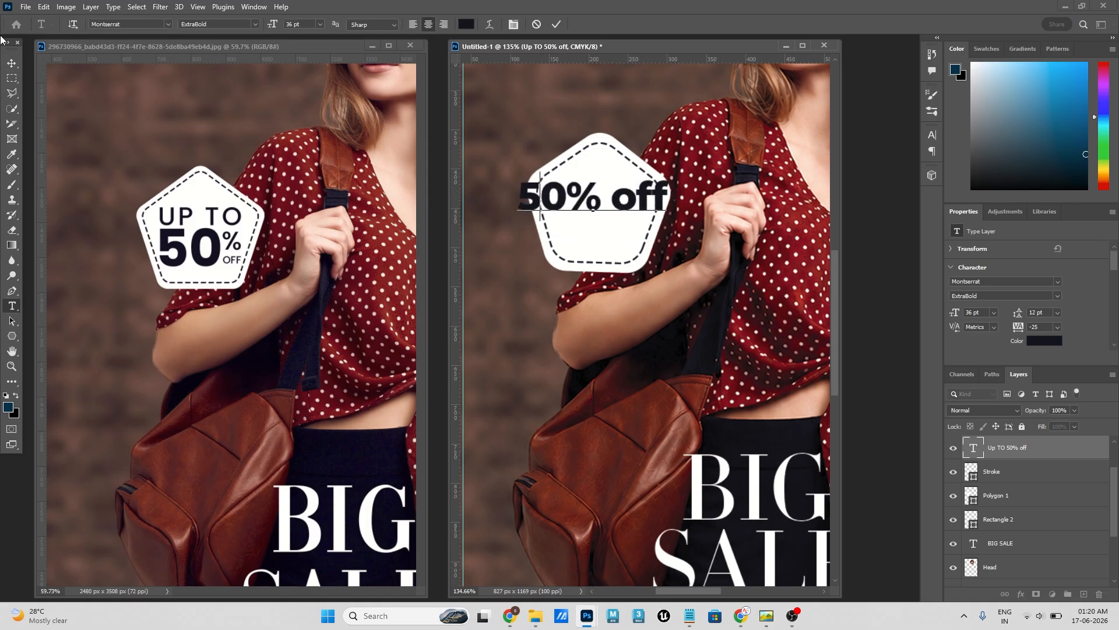
left_click(11, 62)
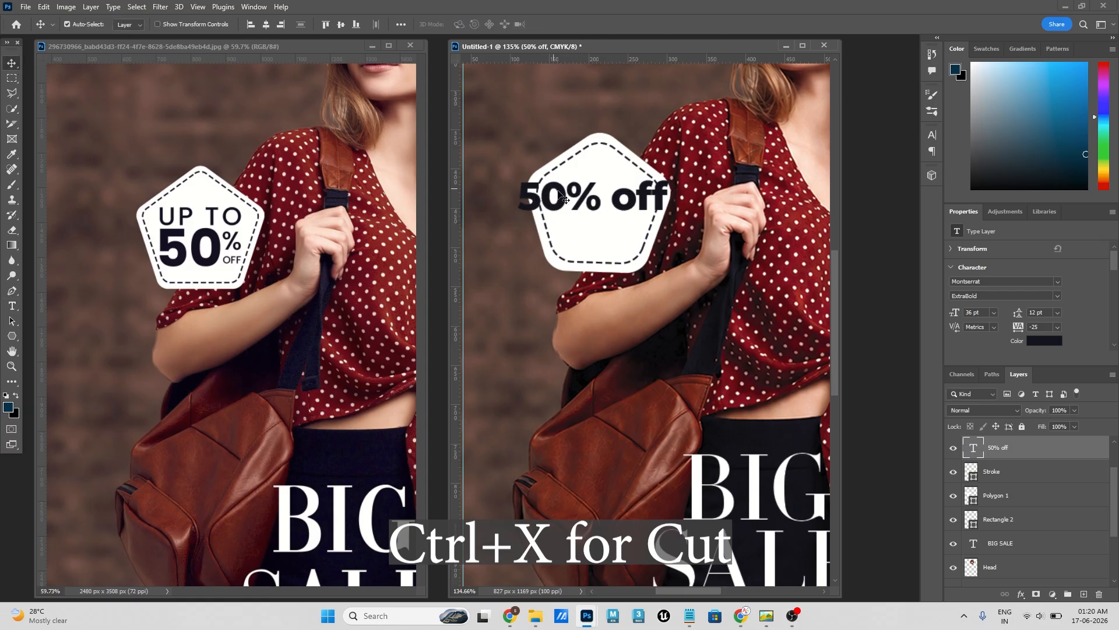
left_click_drag(536, 198, 539, 259)
- Paste the cut "Up TO" text as a separate text layer and place it above the pentagon
left_click(7, 309)
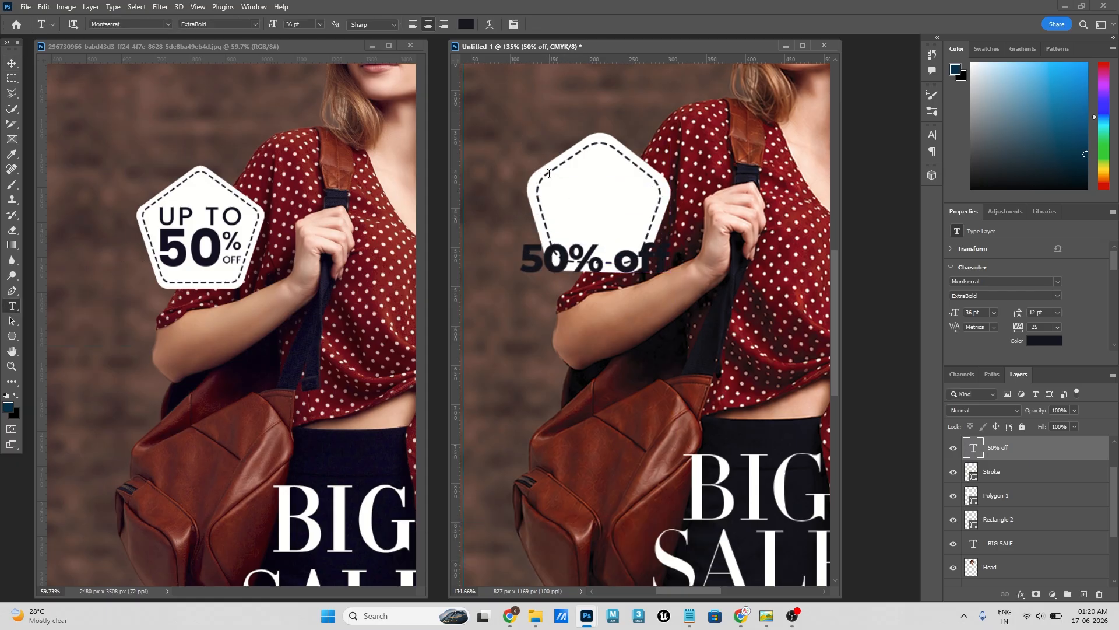
left_click(523, 150)
left_click(12, 63)
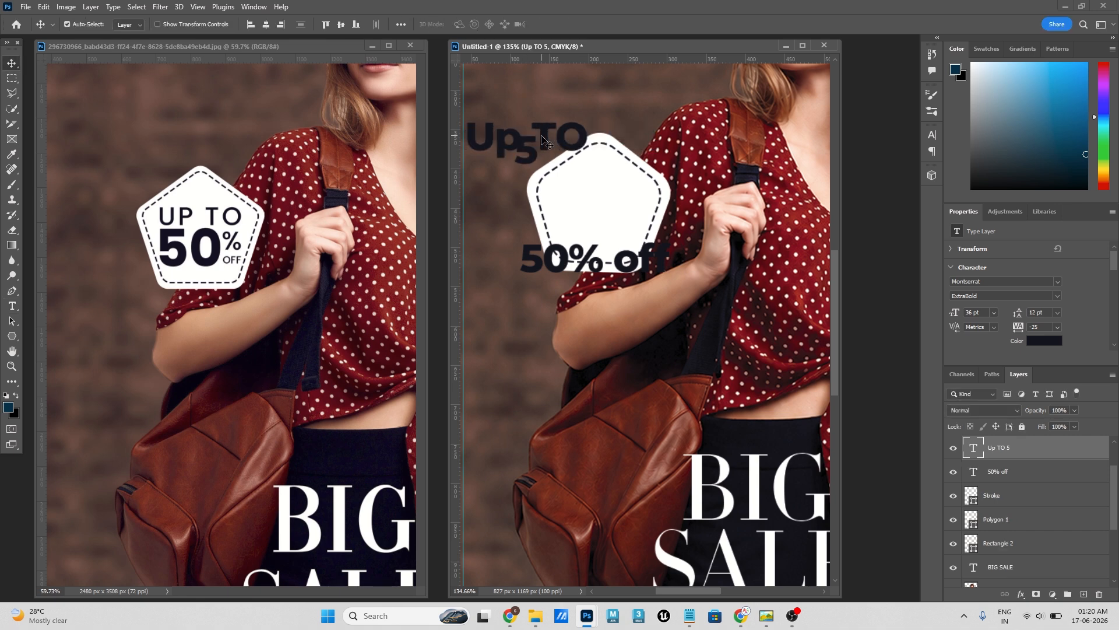
left_click_drag(544, 131, 601, 108)
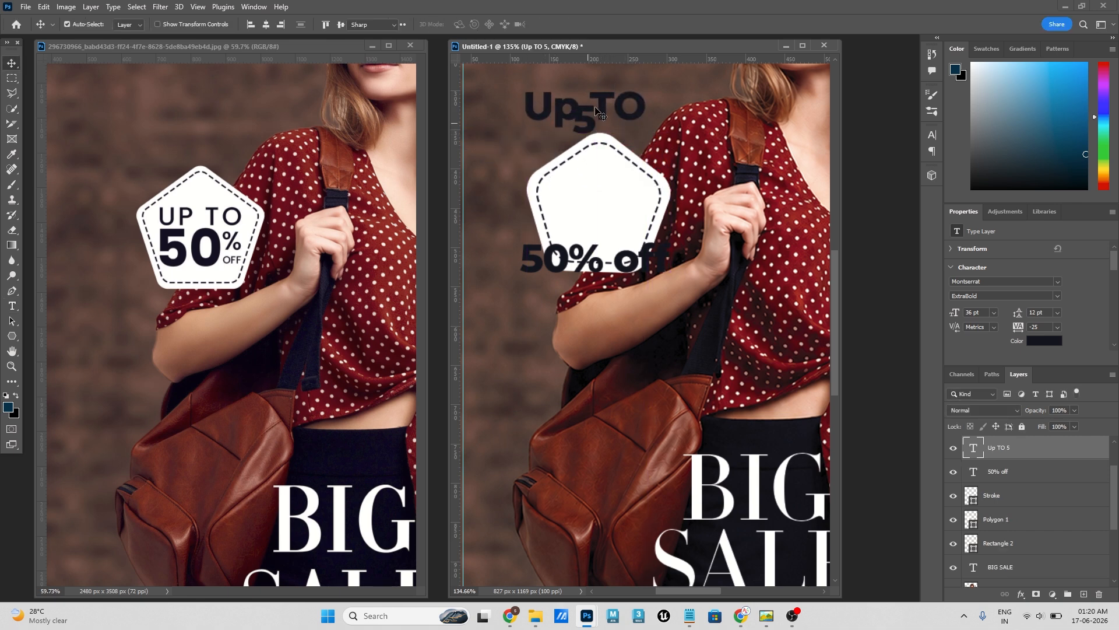
- Delete the stray 5 from the "Up TO" text
double_click(596, 107)
left_click(596, 100)
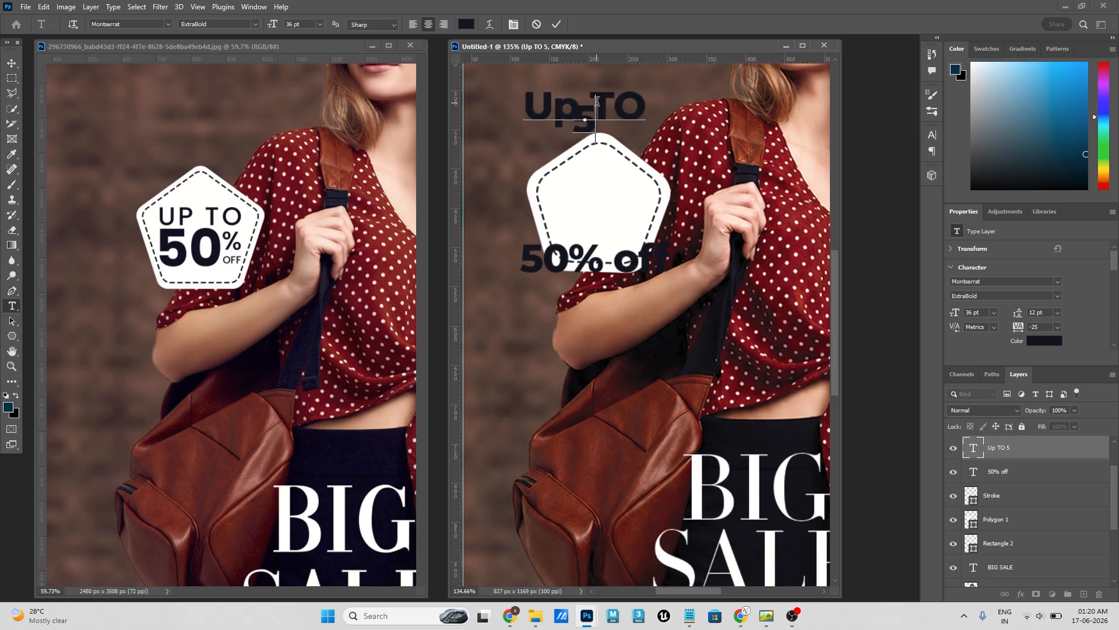
key("BackSpace")
left_click(10, 64)
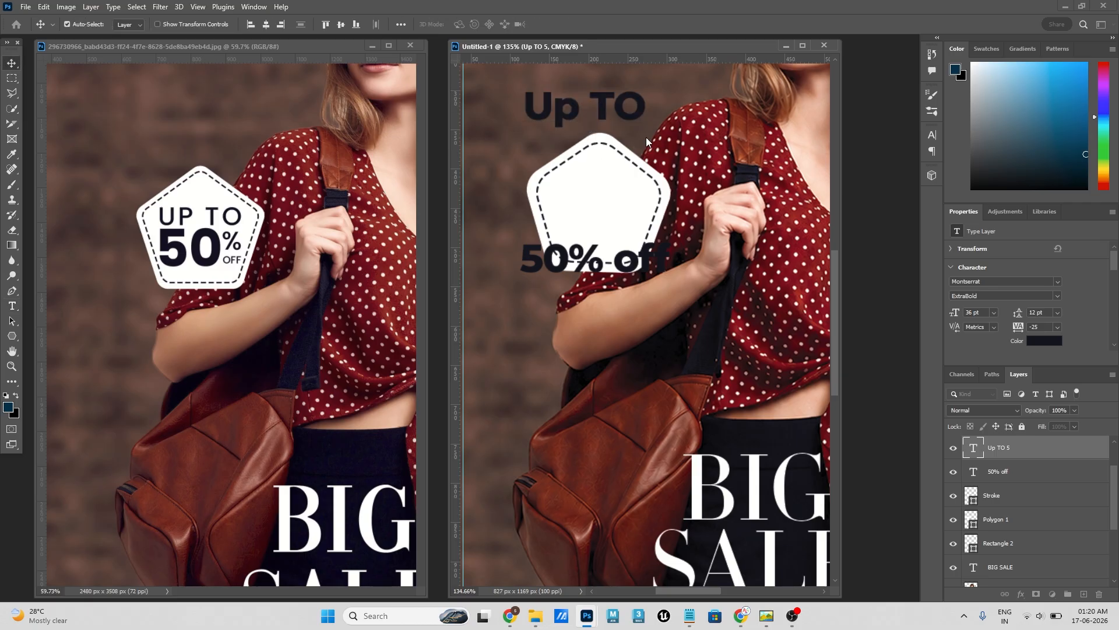
- Replace the lowercase p with a capital P so the text reads "UP TO"
double_click(569, 108)
left_click(568, 107)
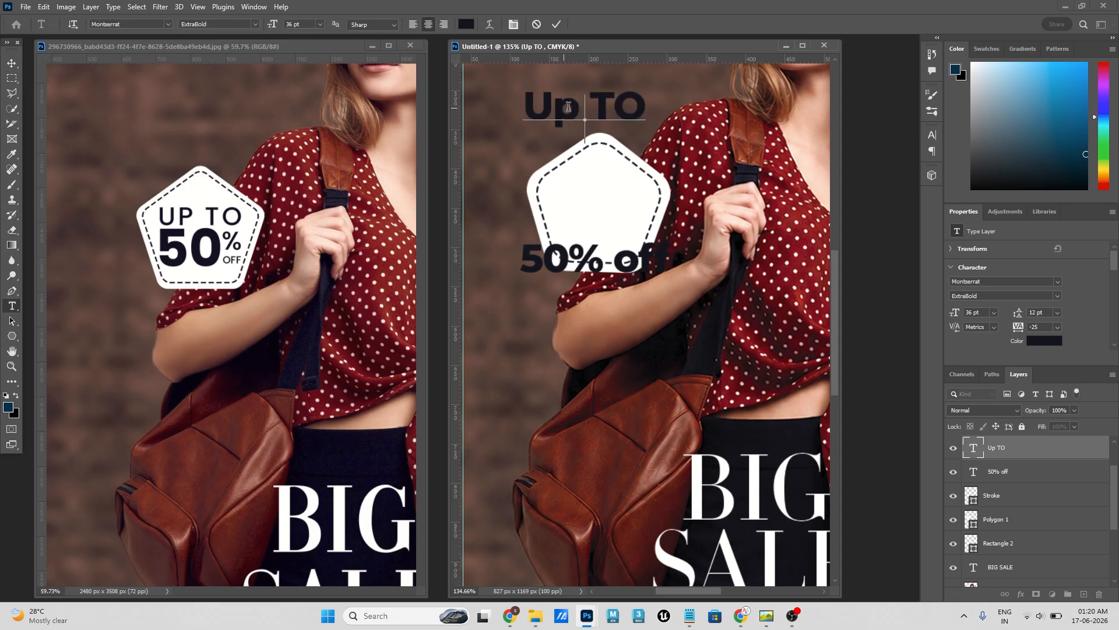
key("End")
key("Left")
key("Left")
key("Left")
key("shift+Left")
key("Right")
key("BackSpace")
type("P")
- Set the whole "UP TO" text to Montserrat SemiBold at 30 pt
key("ctrl+a")
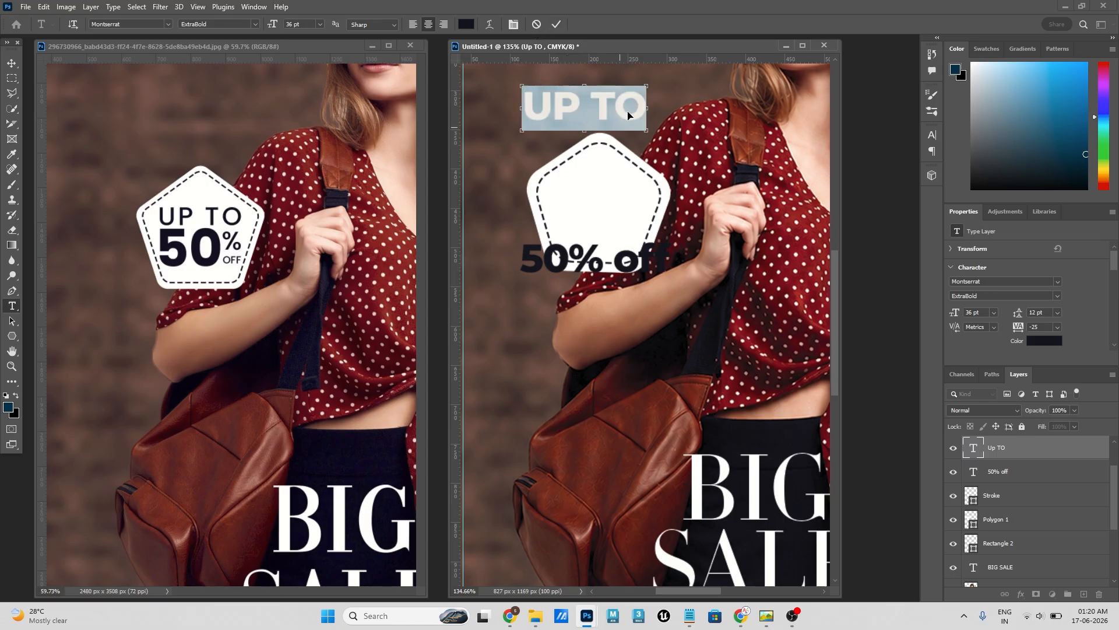
left_click(1058, 297)
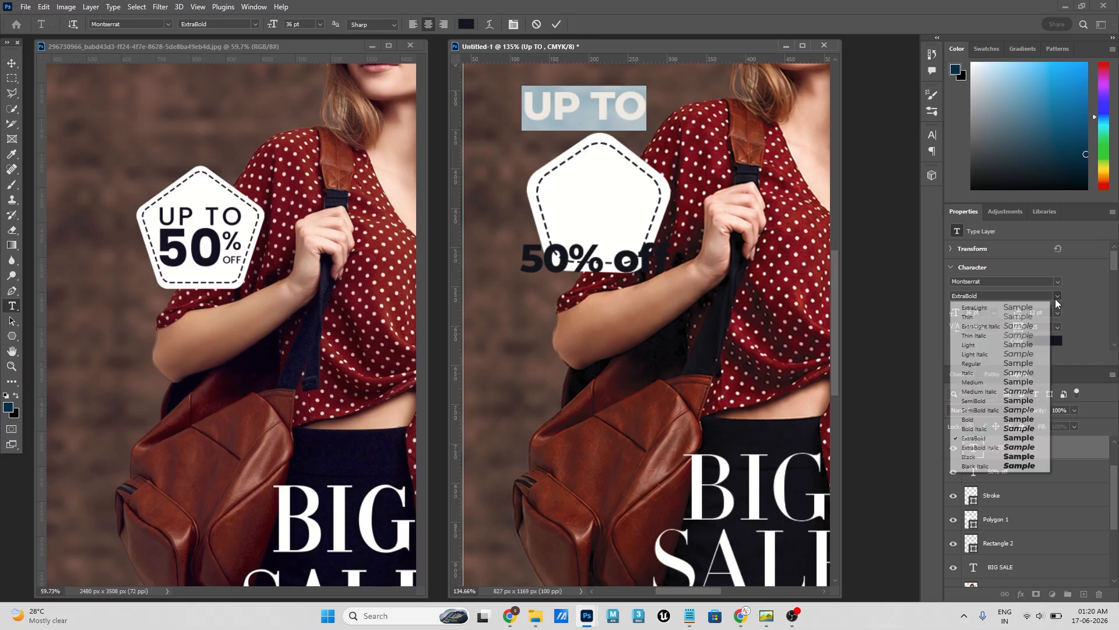
left_click(974, 401)
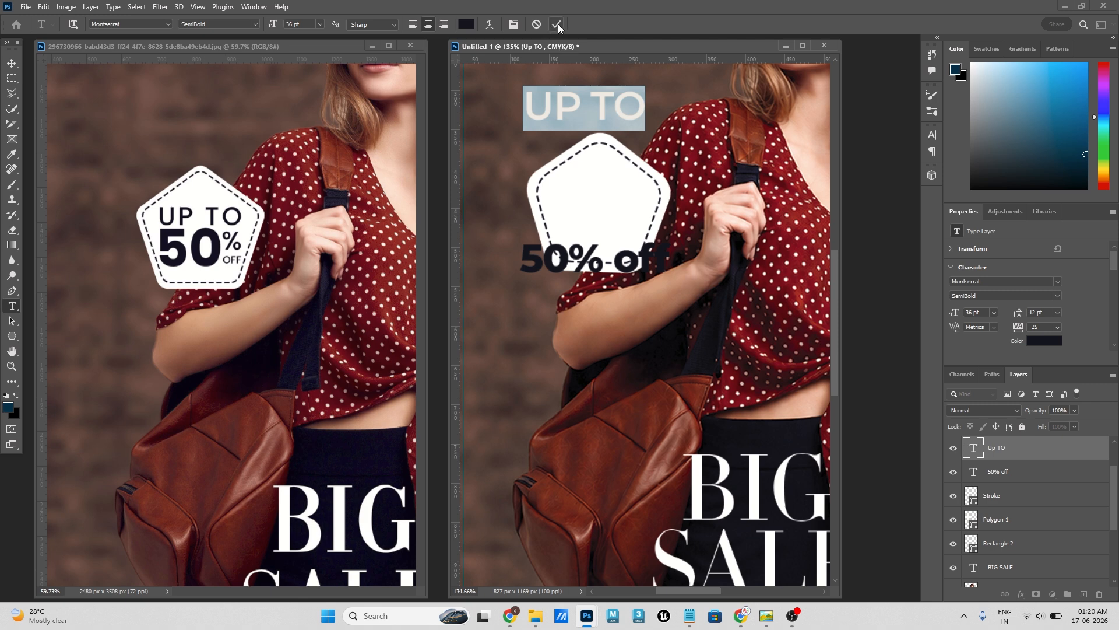
left_click(994, 313)
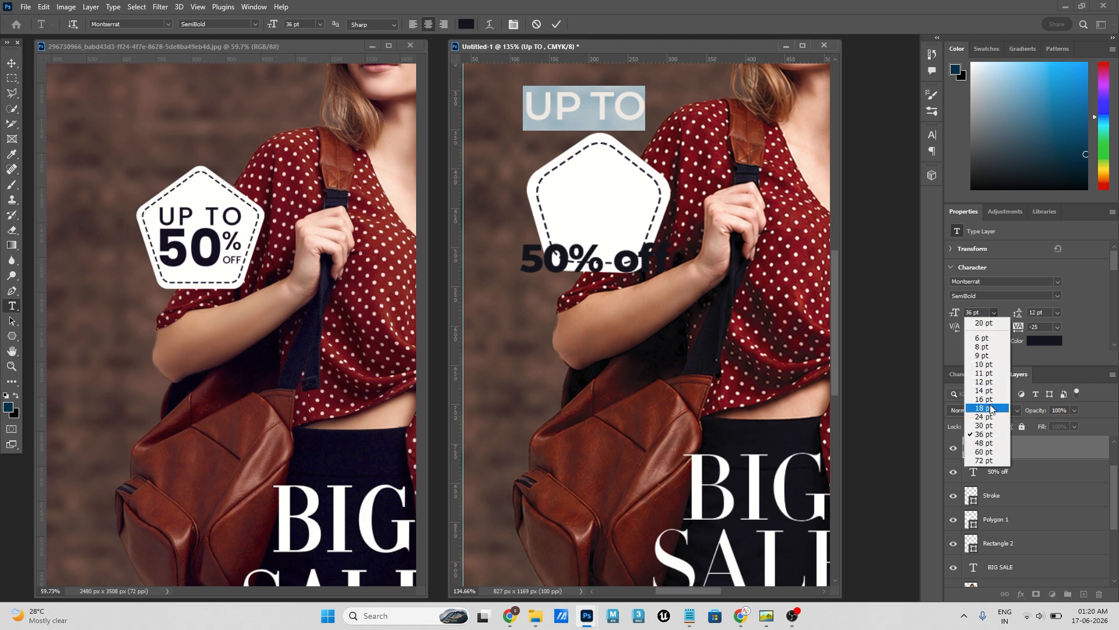
left_click(987, 432)
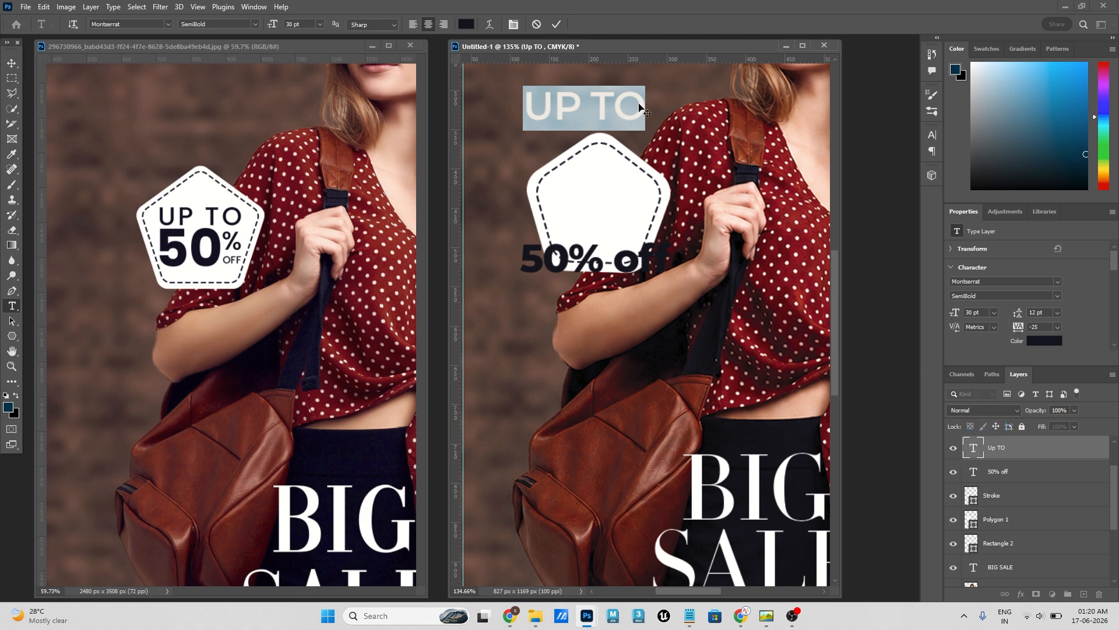
left_click(556, 24)
- Move "UP TO" into the upper half of the pentagon badge and set its size to 24 pt
key("v")
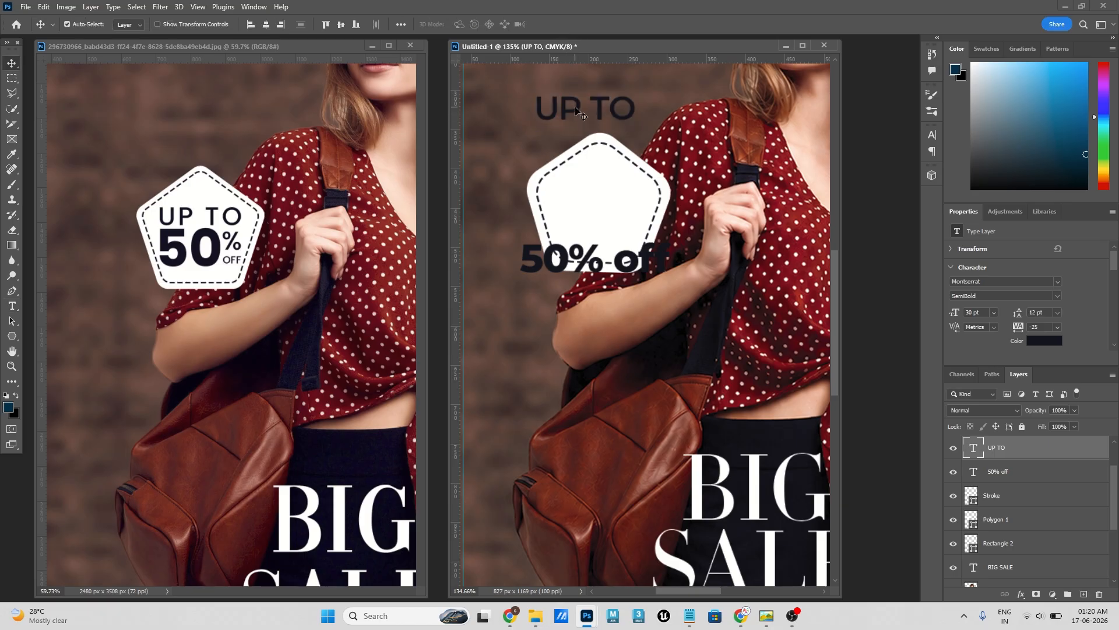
left_click_drag(577, 116, 587, 198)
left_click(996, 313)
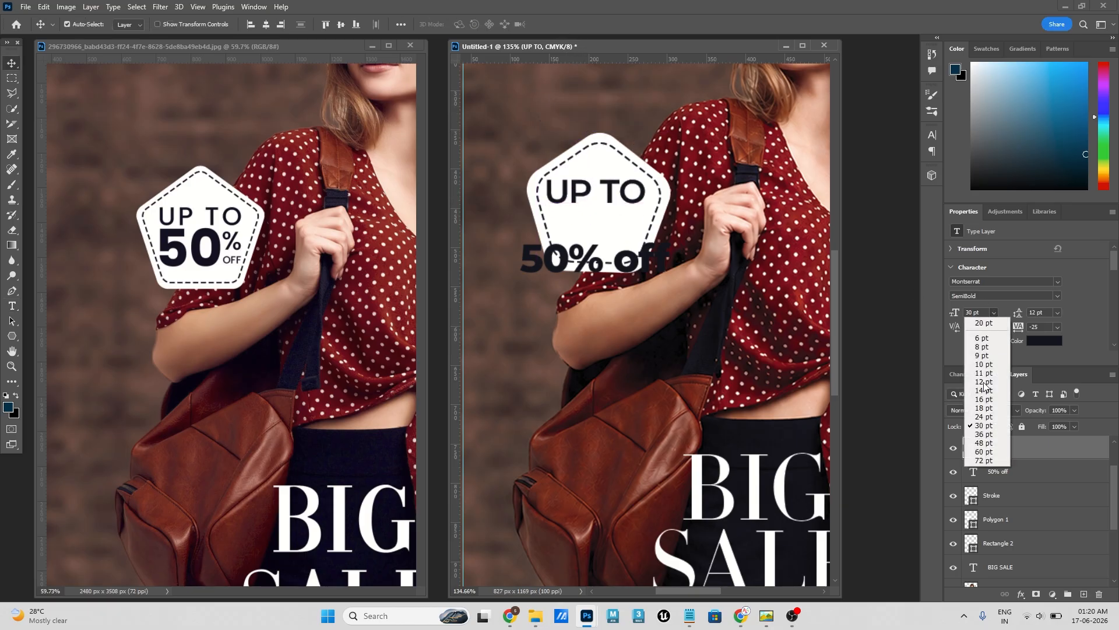
left_click(983, 416)
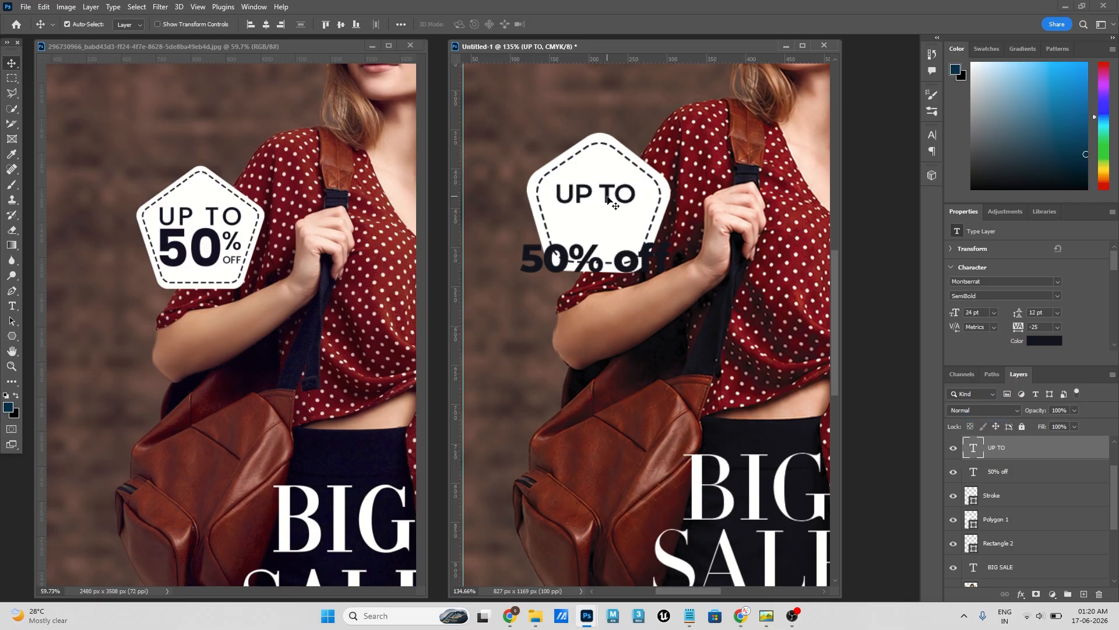
left_click_drag(605, 197, 608, 196)
- Scale the dashed pentagon outline about its centre to 102.42%
left_click(664, 196)
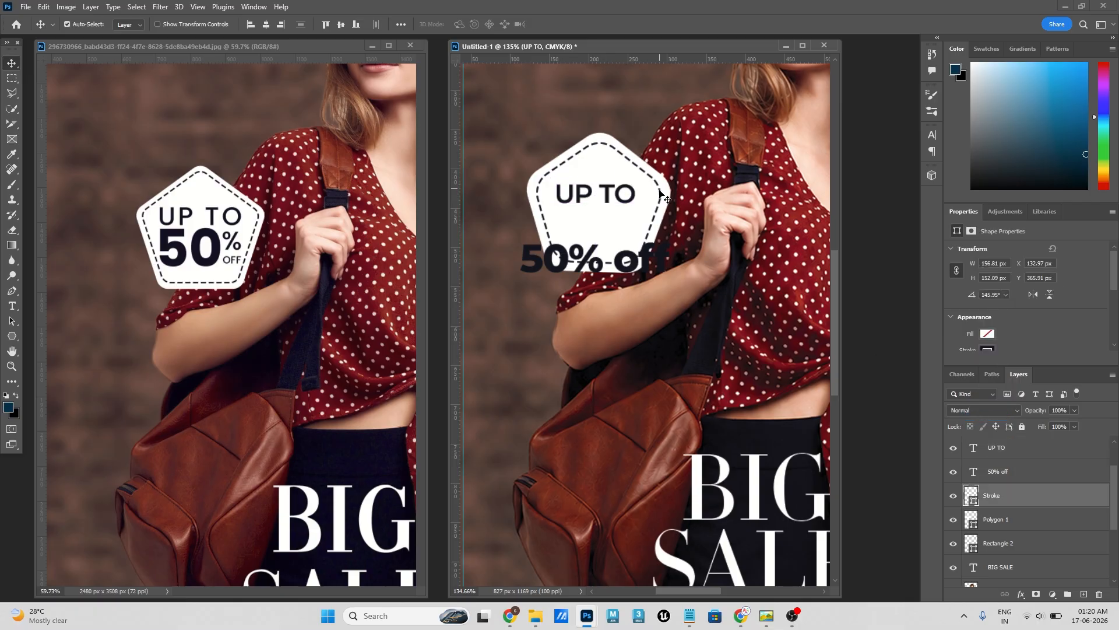
key("ctrl+t")
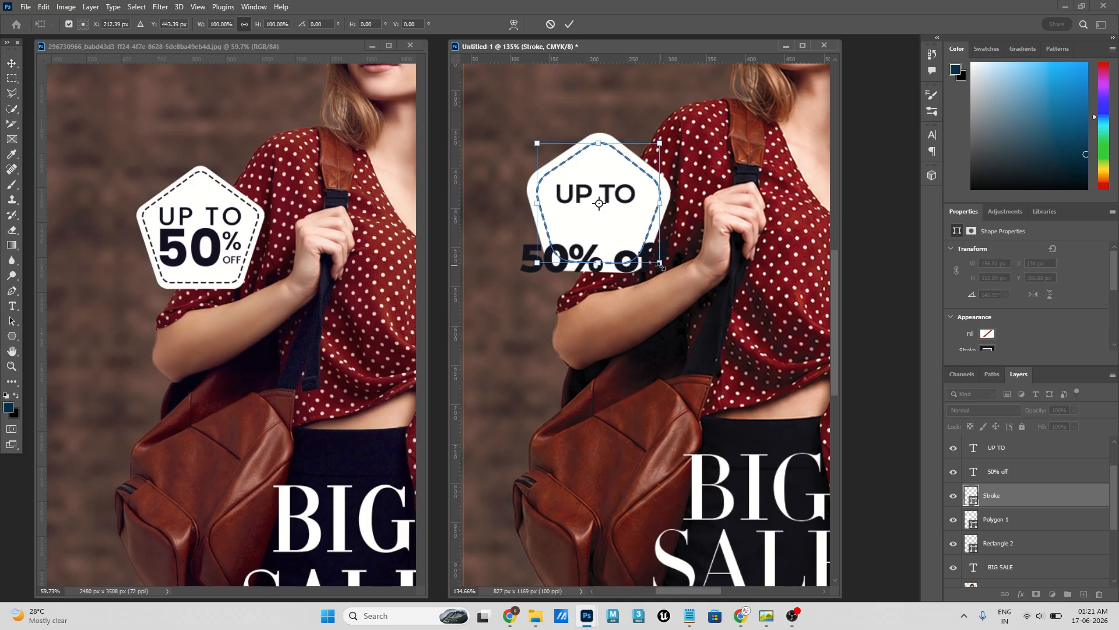
left_click_drag(660, 263, 664, 266)
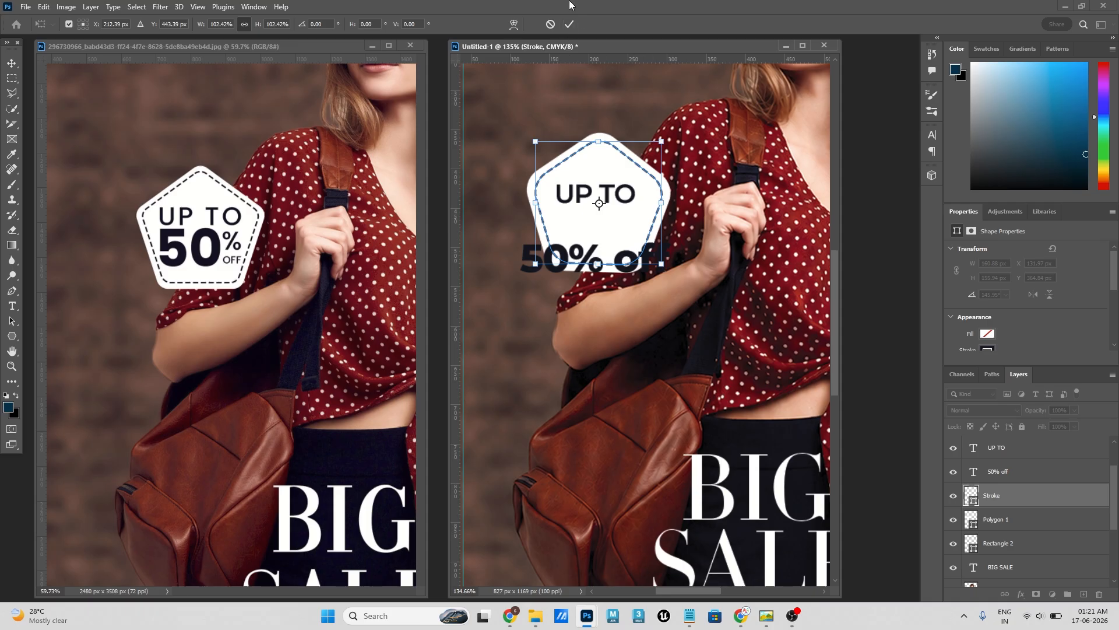
left_click(569, 24)
- Set the size of the "UP TO" text in the badge to 30 pt
left_click(617, 183)
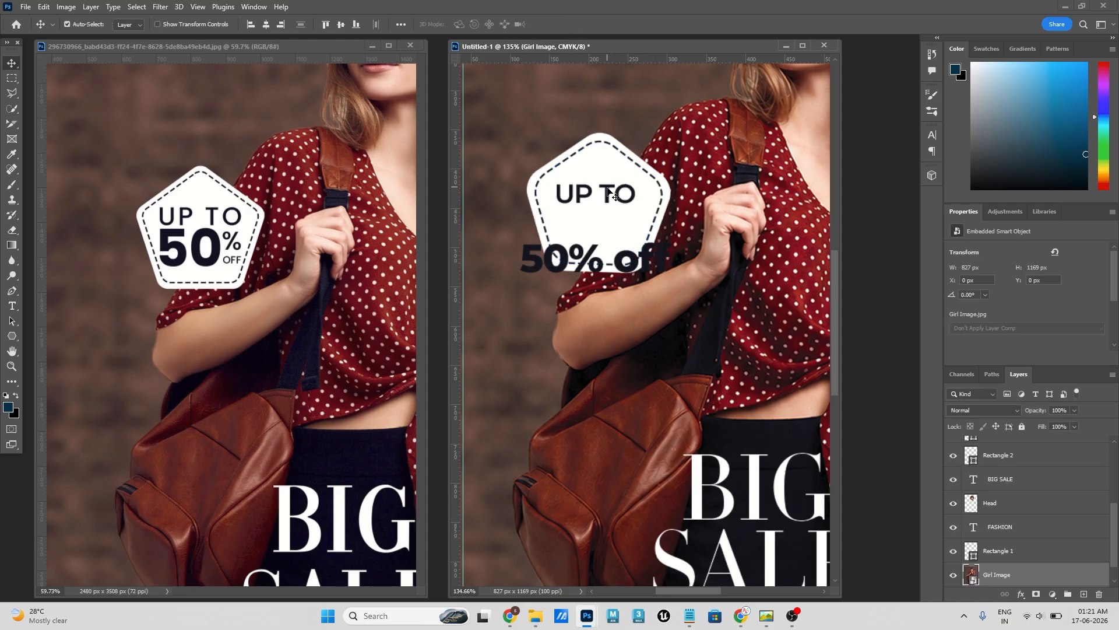
left_click(608, 189)
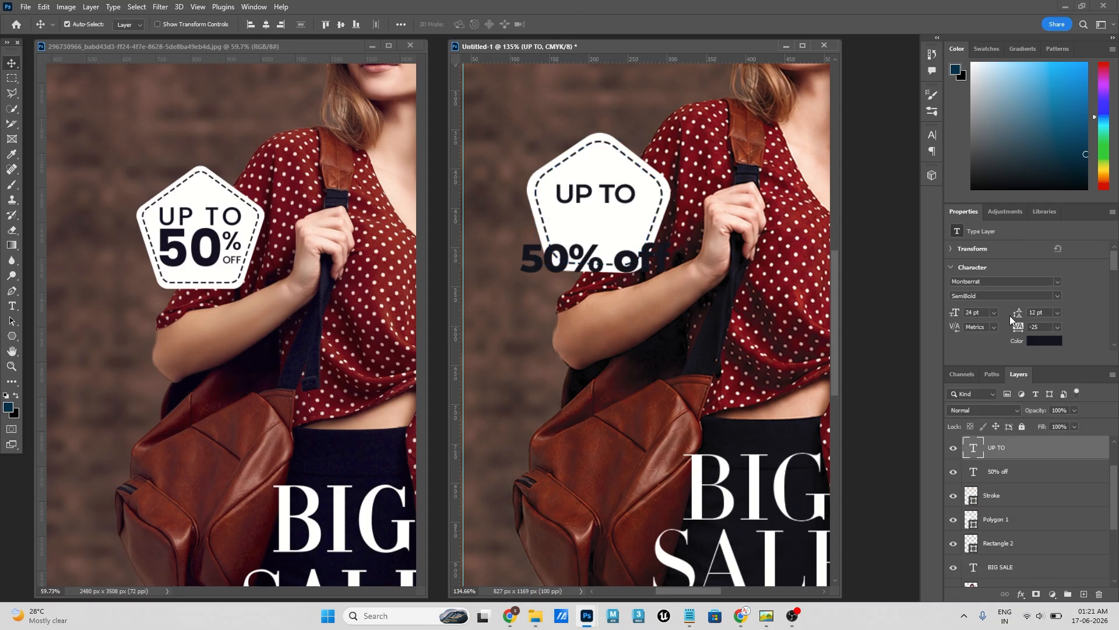
left_click(993, 313)
left_click(993, 426)
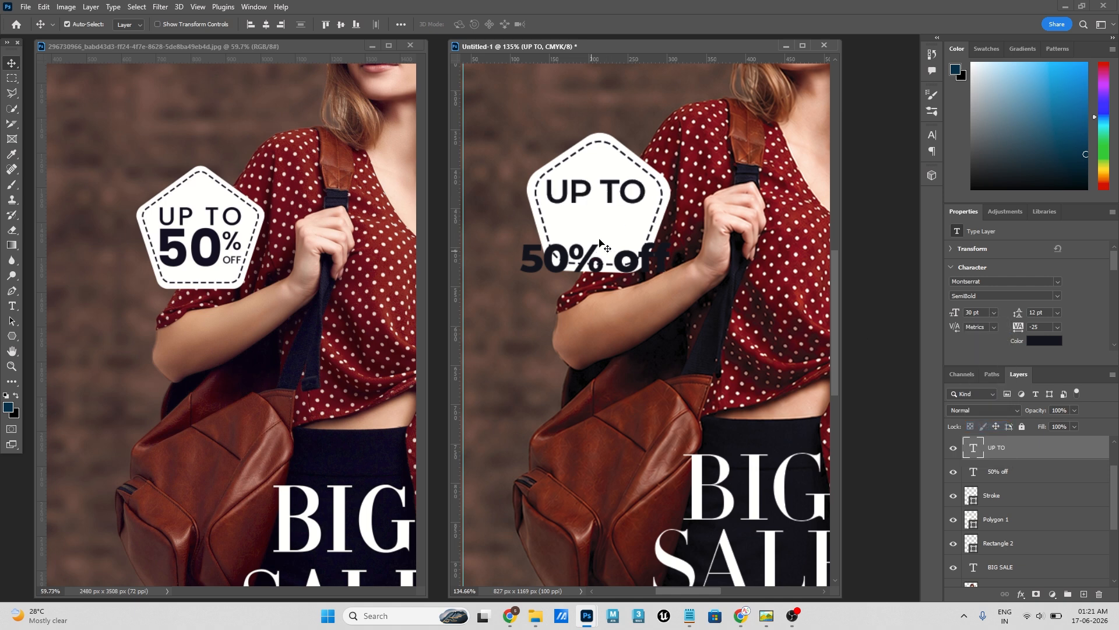
- Move the "50% off" text into the badge below "UP TO" and shorten it to "50"
left_click_drag(597, 257, 621, 227)
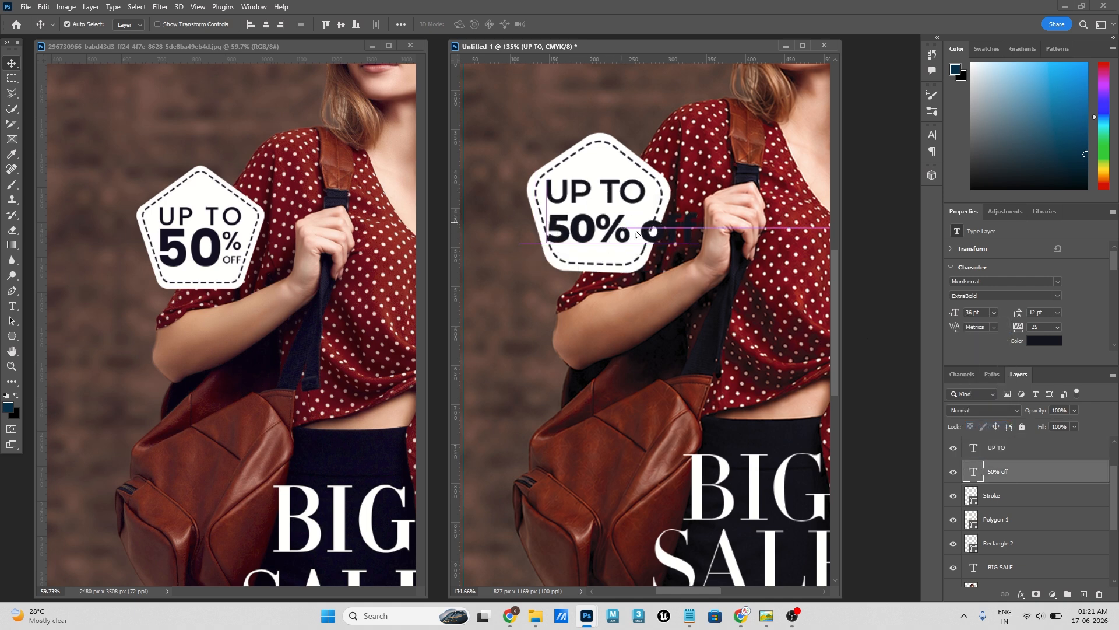
double_click(606, 223)
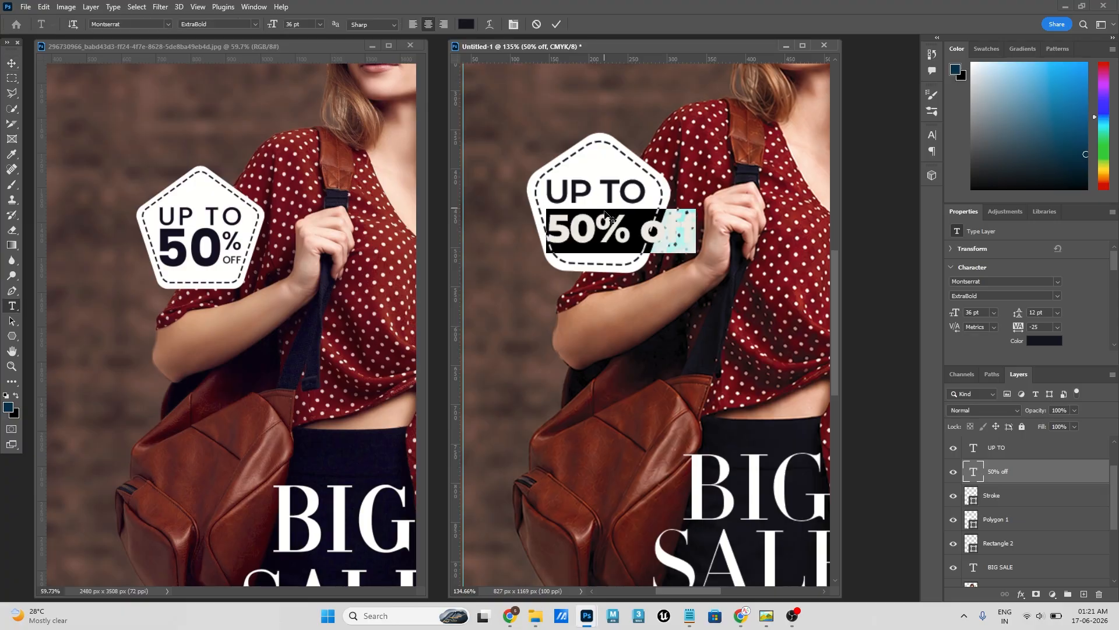
left_click_drag(598, 219, 742, 218)
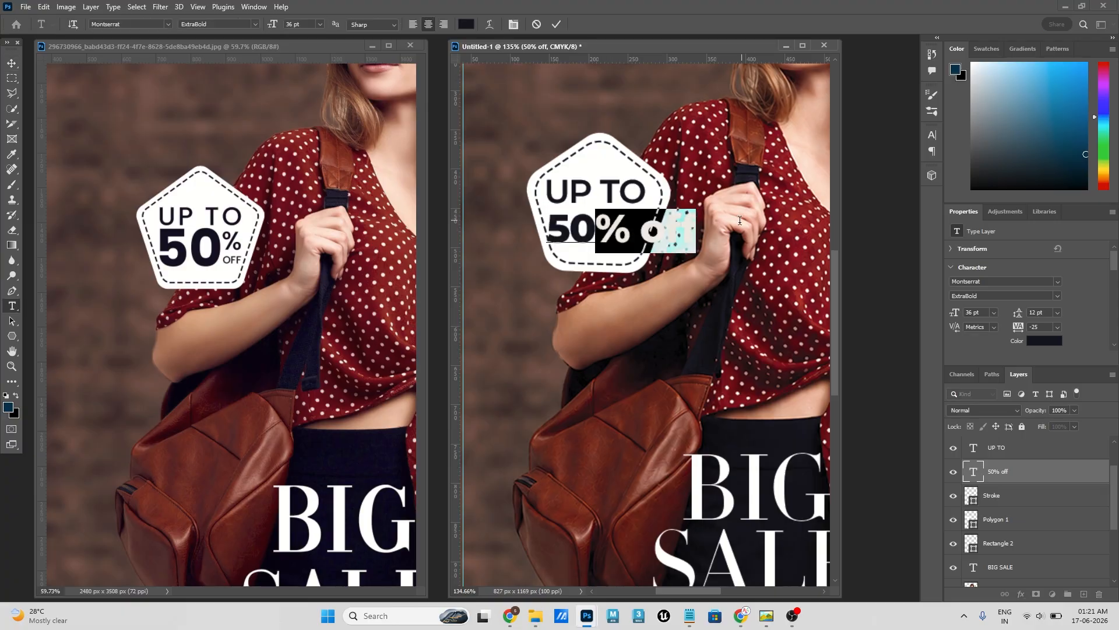
key("BackSpace")
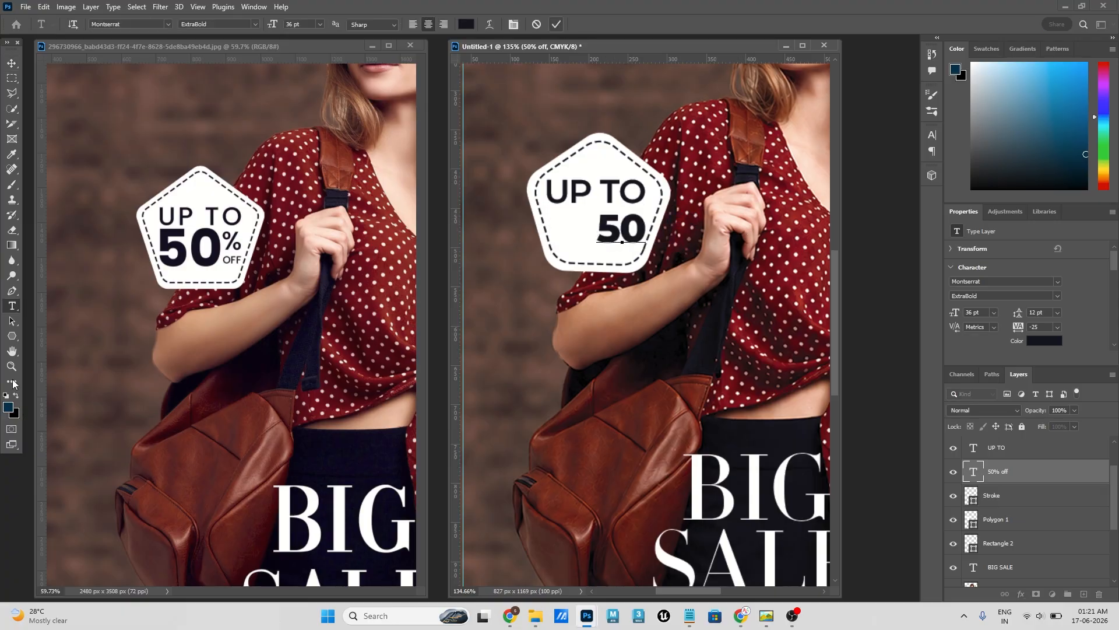
- Add a separate text layer reading "% off" above the pentagon badge
left_click(12, 308)
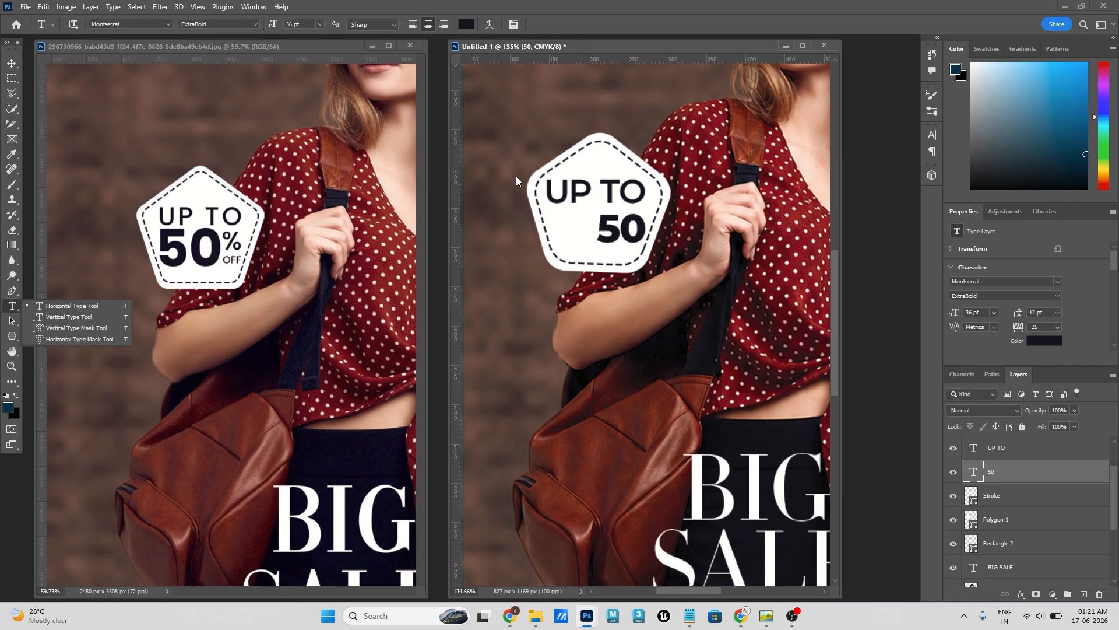
left_click(620, 112)
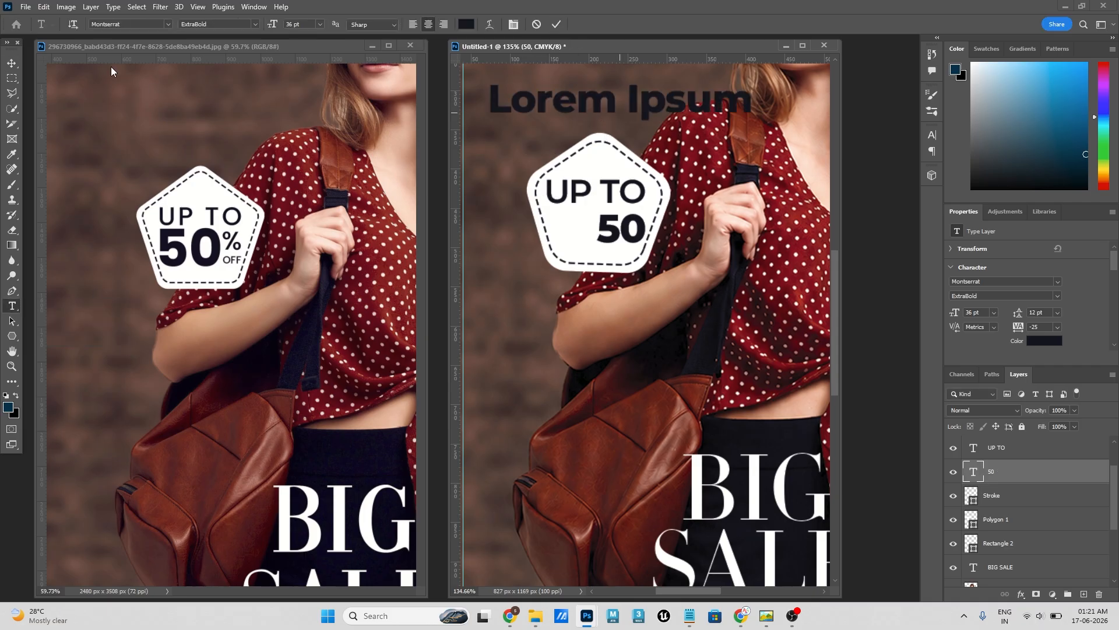
left_click(13, 63)
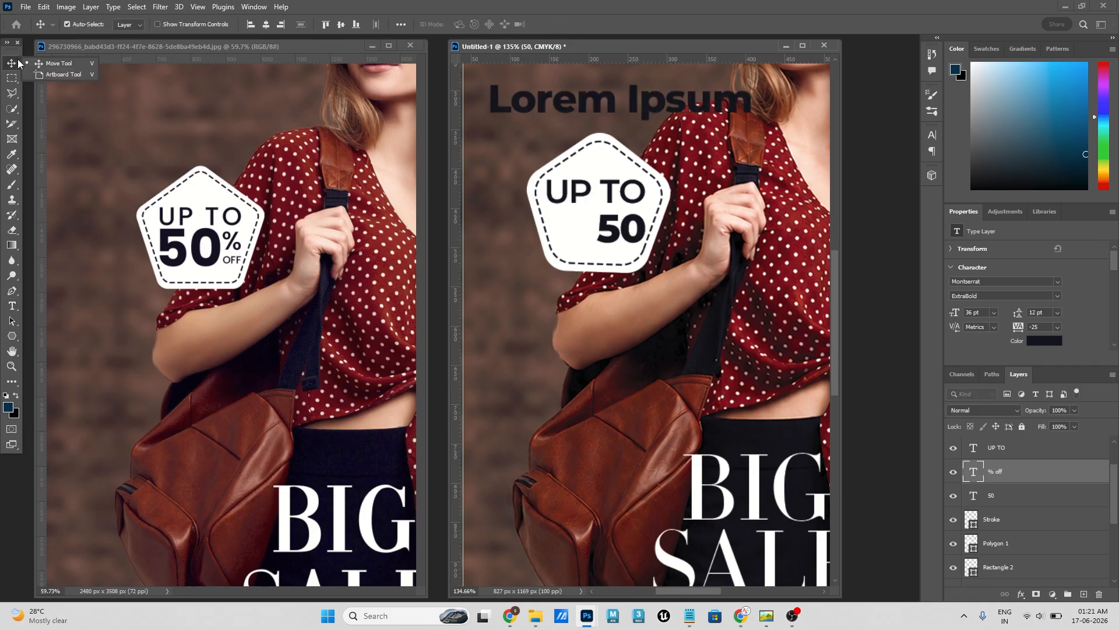
- Set the "50" text to 48 pt and line up its left edge beneath "UP TO" in the badge
left_click(574, 222)
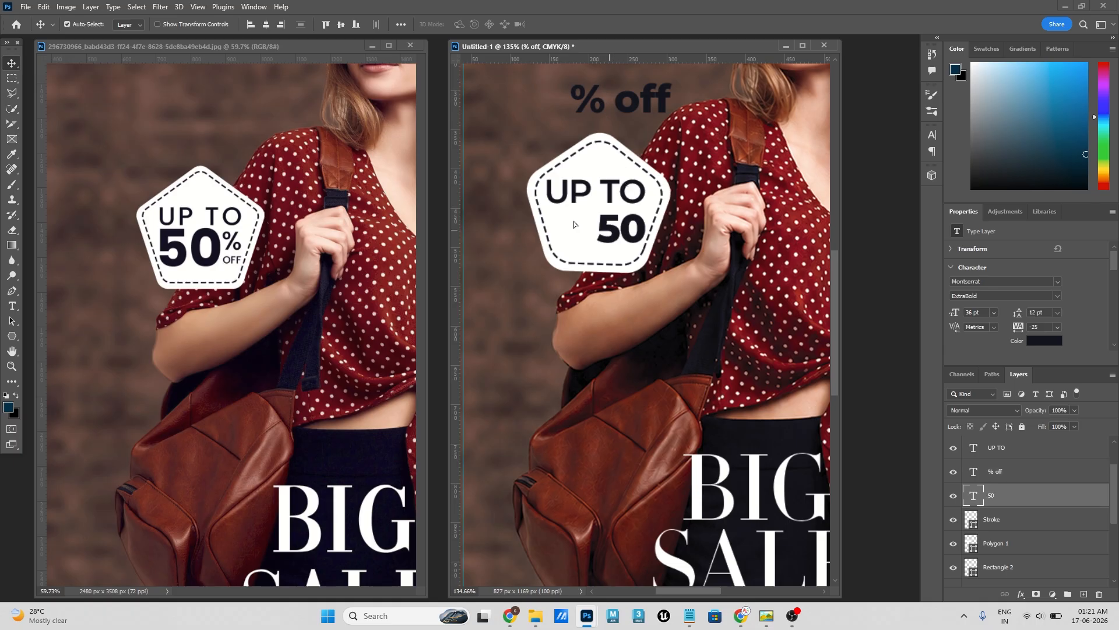
left_click_drag(573, 221, 514, 222)
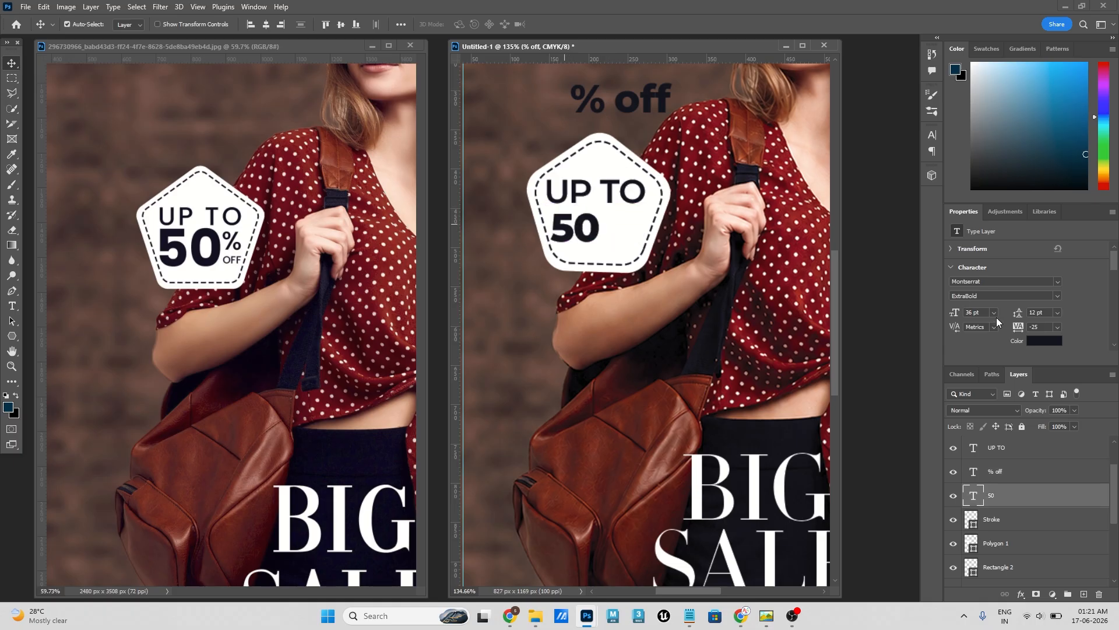
left_click(994, 313)
left_click(982, 450)
left_click_drag(584, 239, 592, 243)
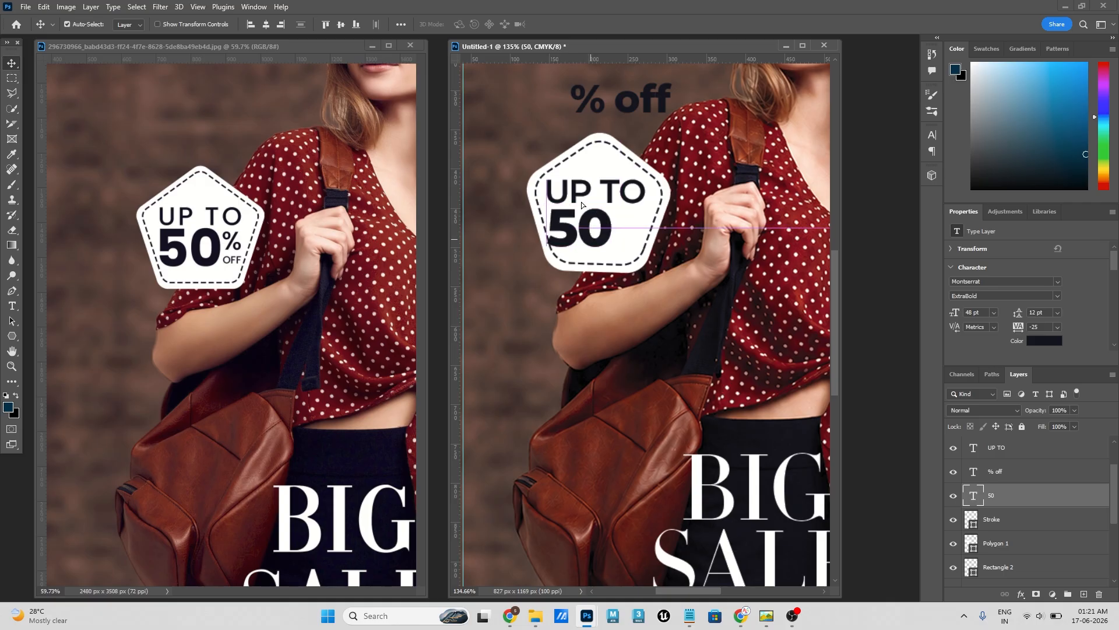
- Select "UP TO" and "50" together, nudge them slightly right and scale them about their centre to 91.86%
left_click(580, 199)
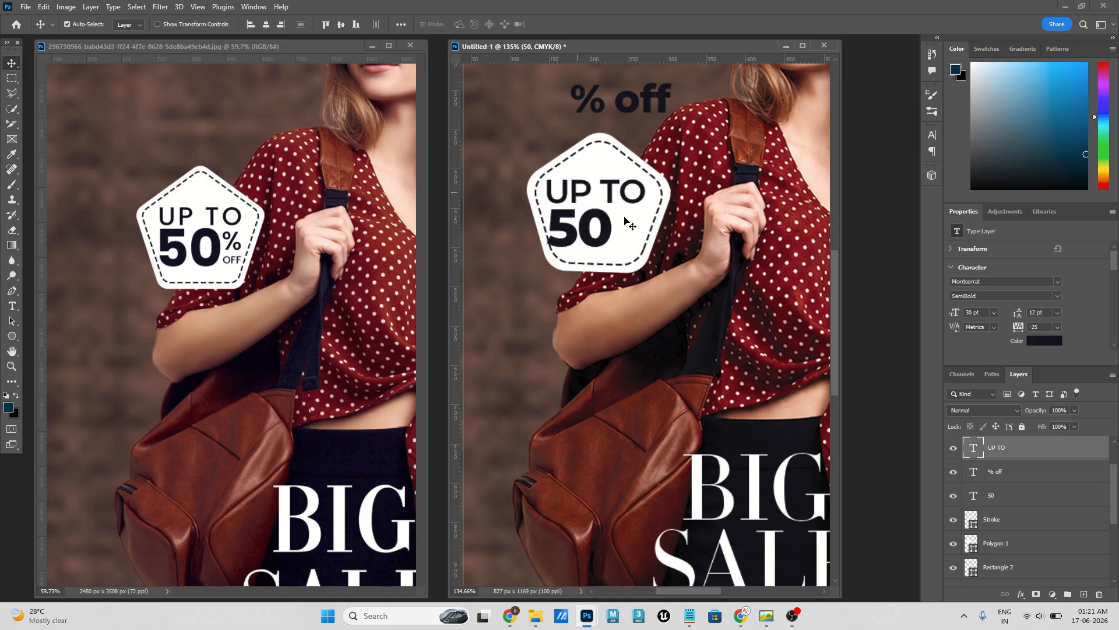
left_click(566, 221, "shift")
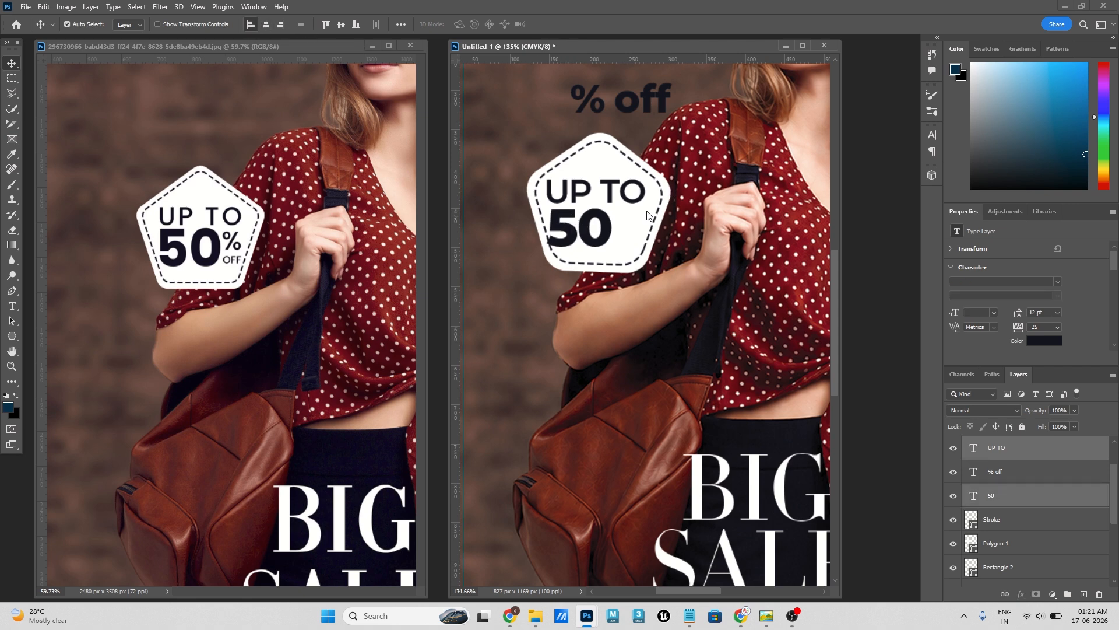
key("ctrl+z")
left_click(401, 26)
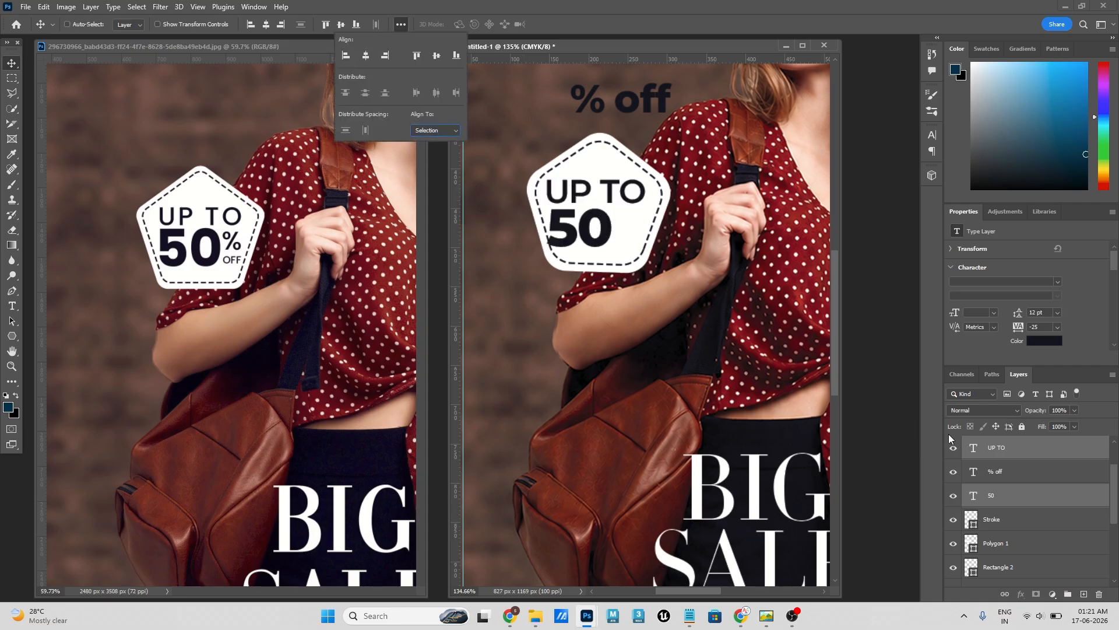
left_click_drag(568, 236, 571, 231)
key("ctrl+t")
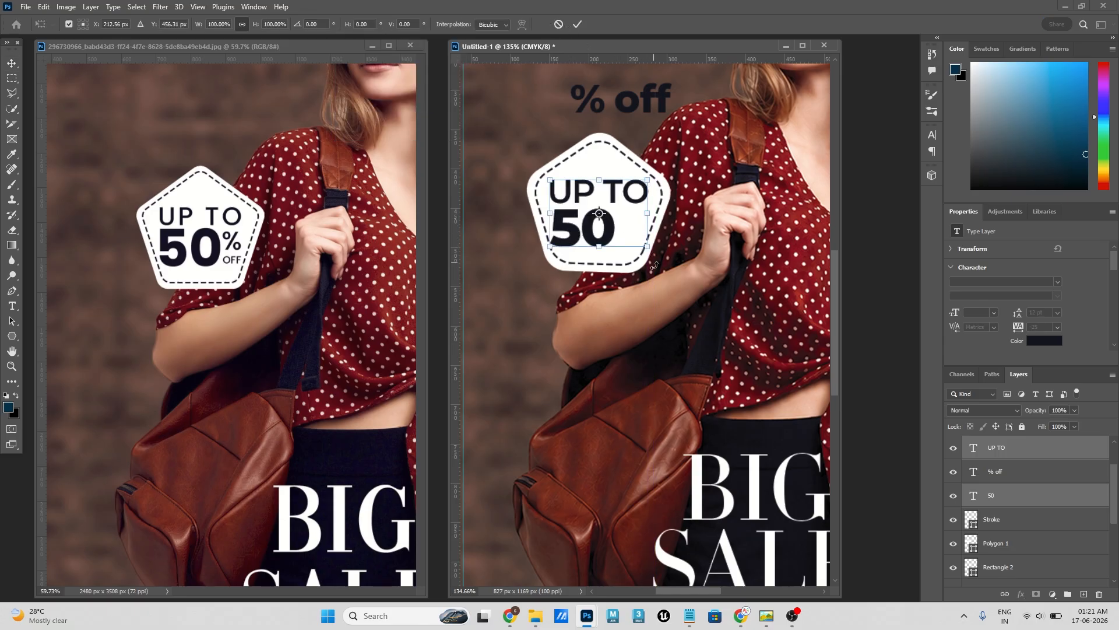
left_click_drag(647, 248, 643, 246)
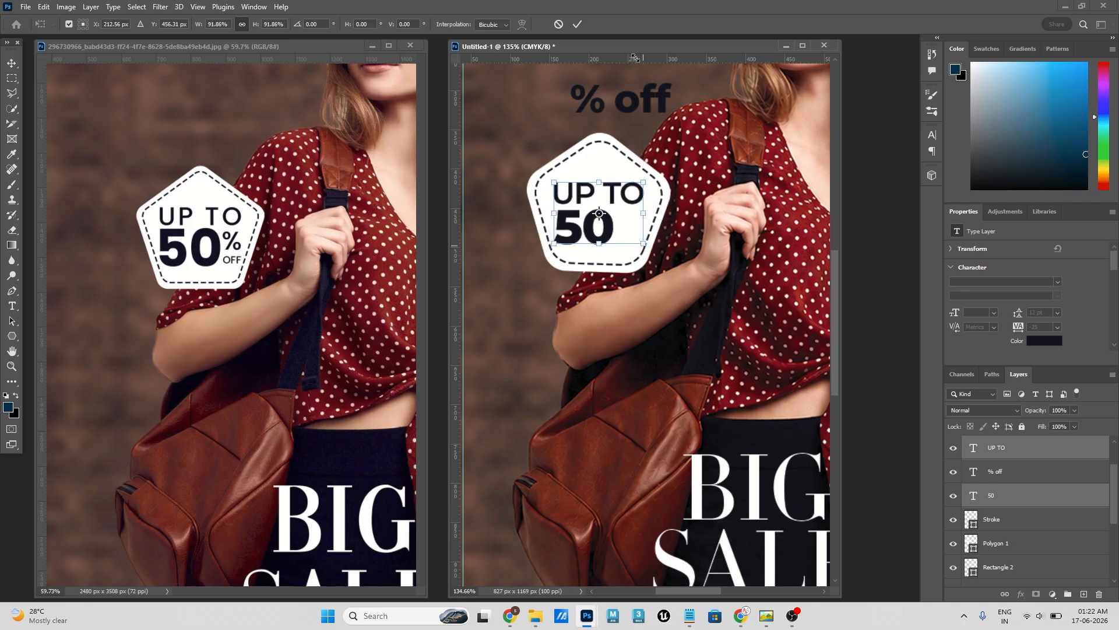
left_click(577, 24)
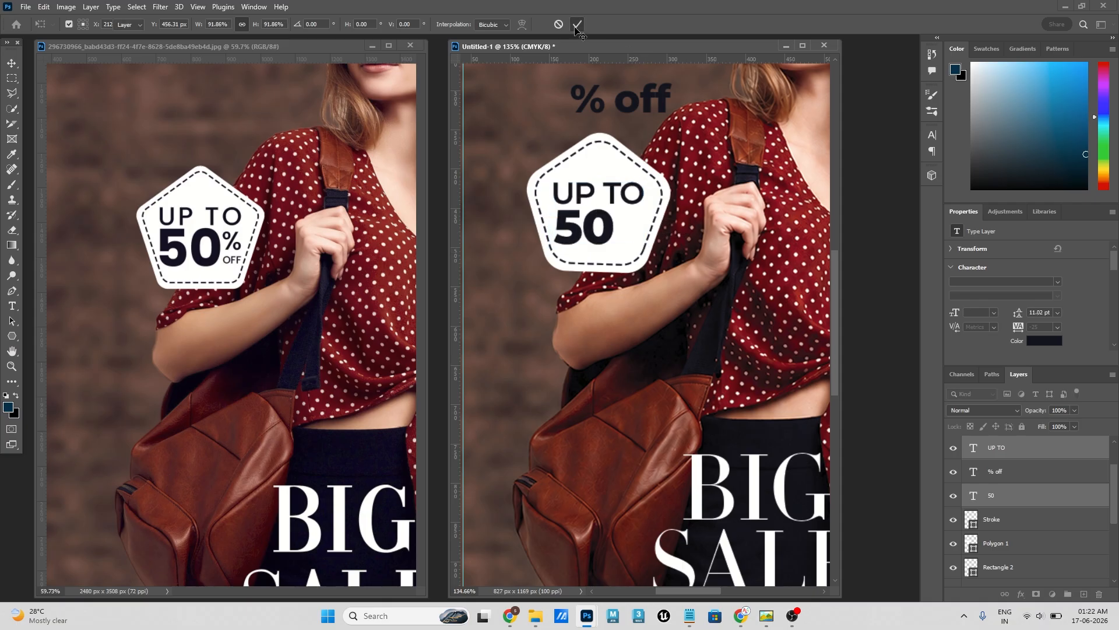
- Remove the percent sign from the "% off" text above the badge, leaving only "off"
left_click(593, 100)
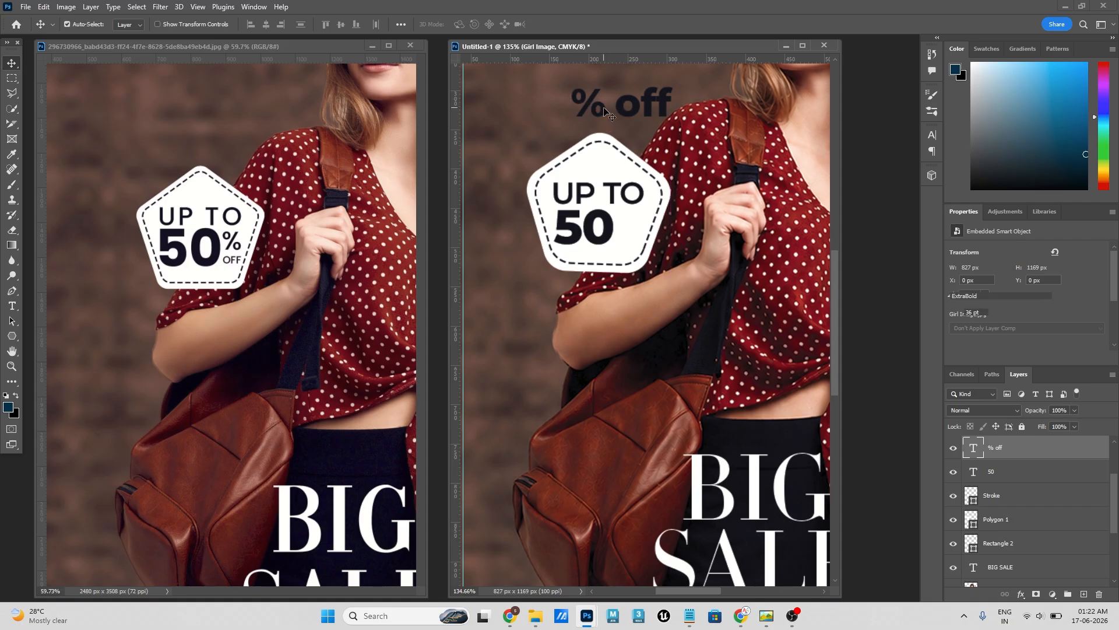
double_click(601, 105)
left_click_drag(605, 102, 571, 102)
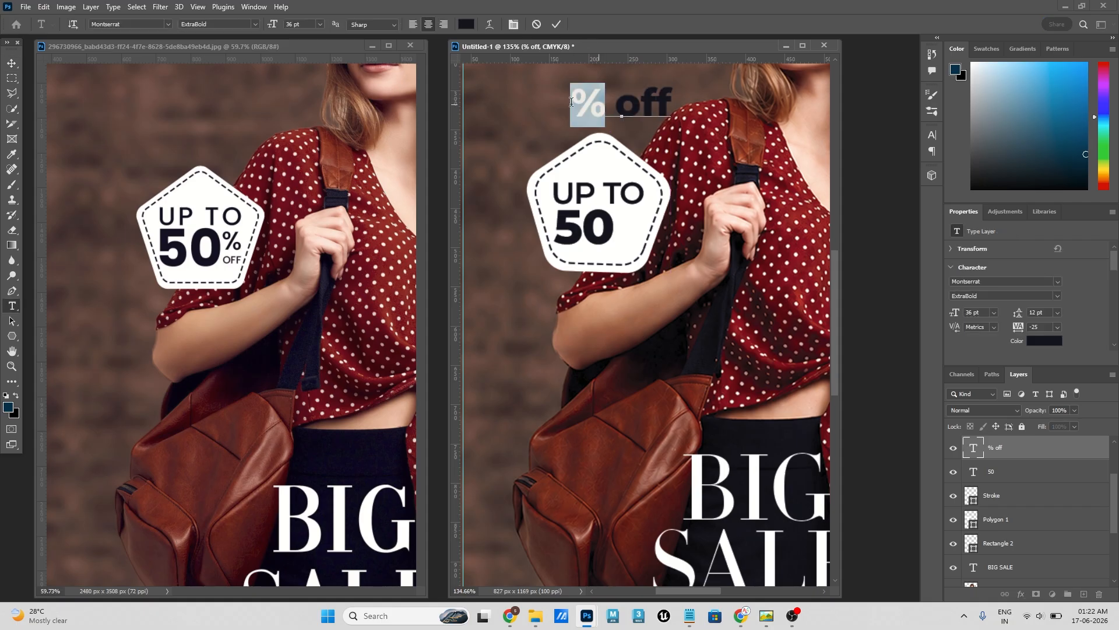
key("BackSpace")
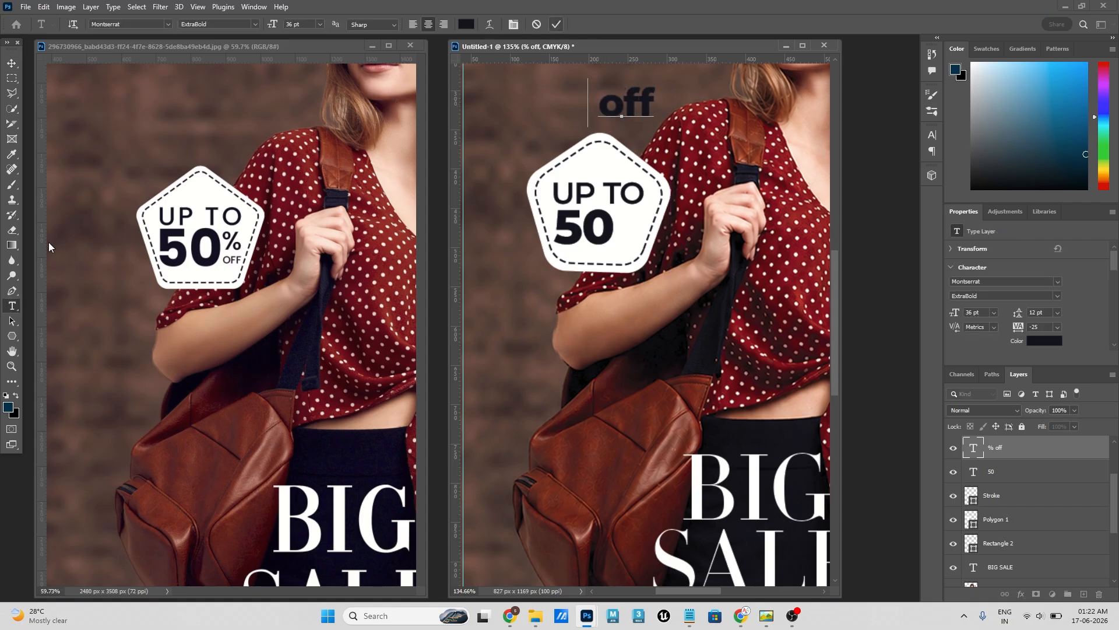
left_click(12, 63)
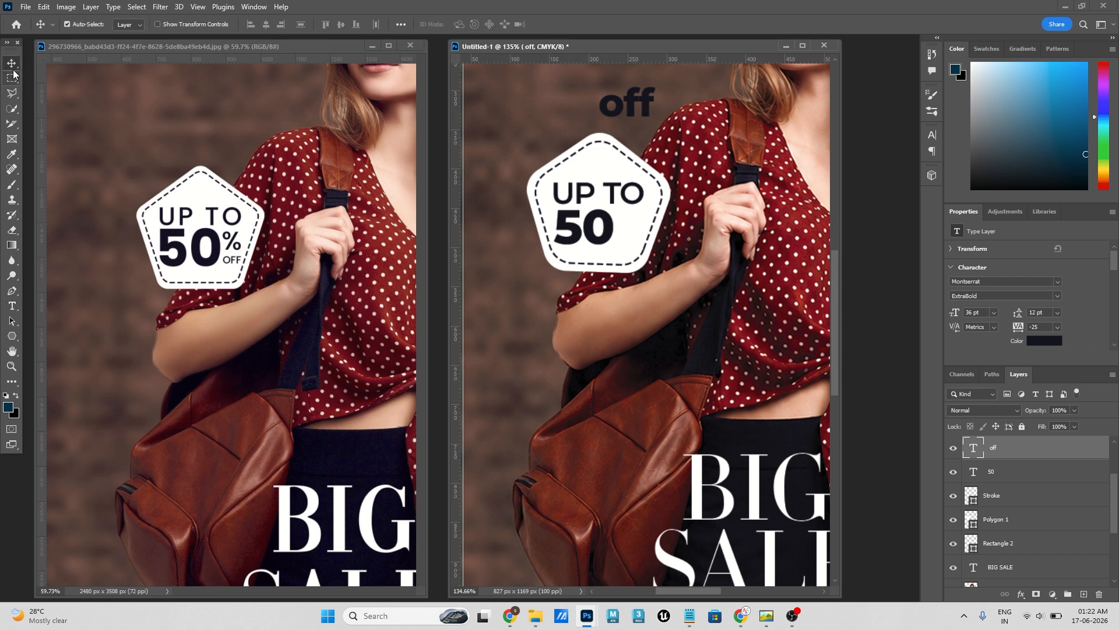
- Add a separate "%" text layer to the right of "off"
left_click(11, 306)
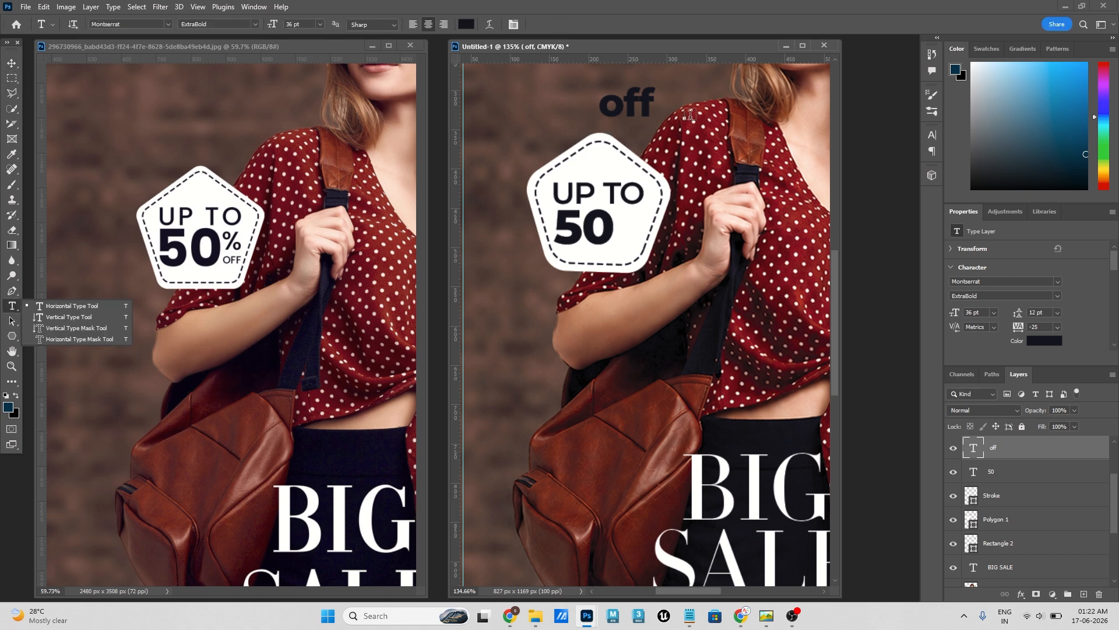
left_click(690, 117)
type("%")
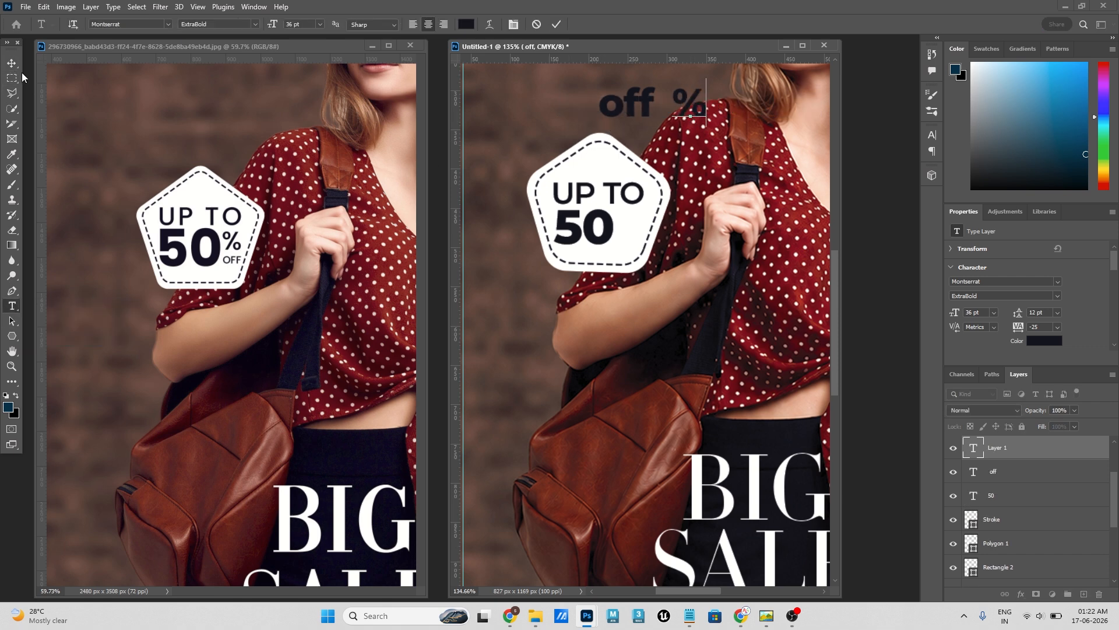
left_click(14, 65)
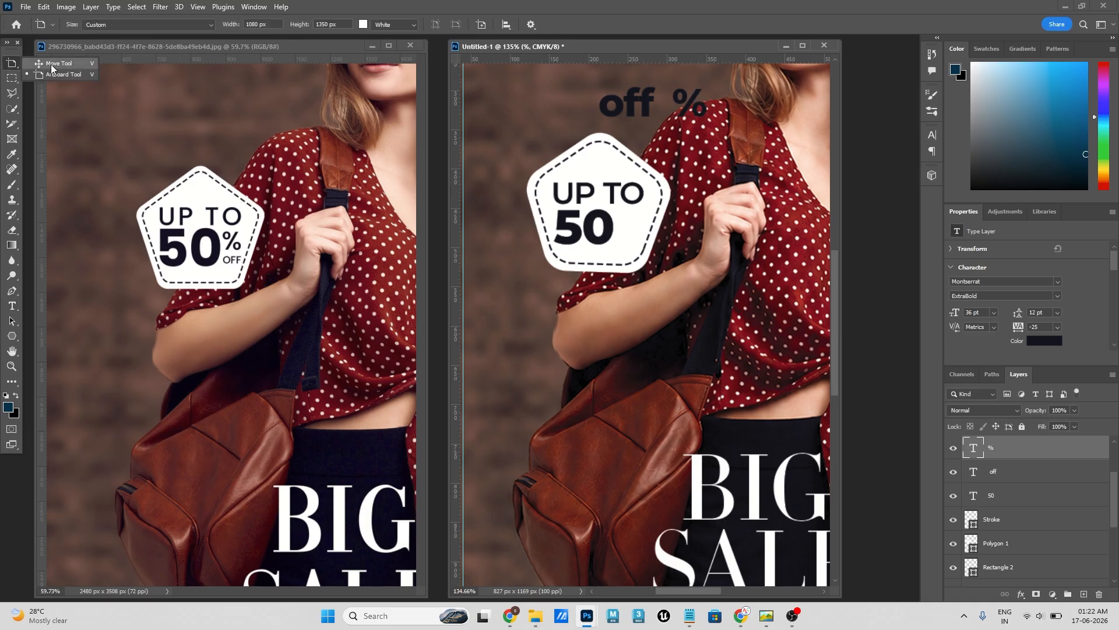
- Move the "%" text into the badge beside the top of "50" and scale it to 80.16%
key("v")
left_click_drag(693, 104, 634, 218)
key("ctrl+t")
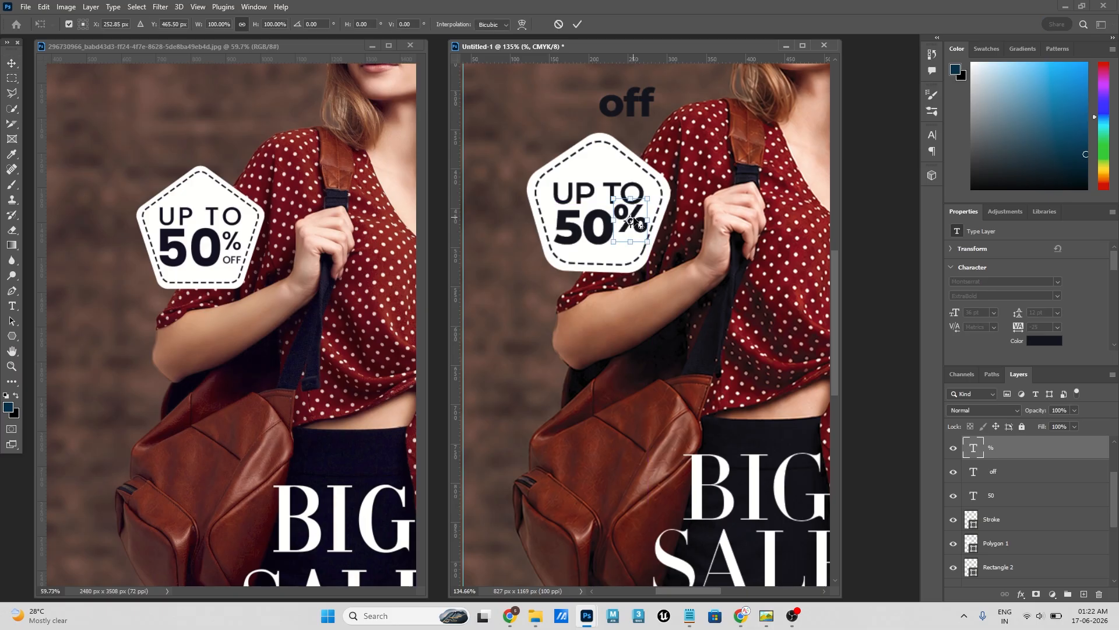
left_click_drag(649, 241, 642, 233)
left_click(579, 25)
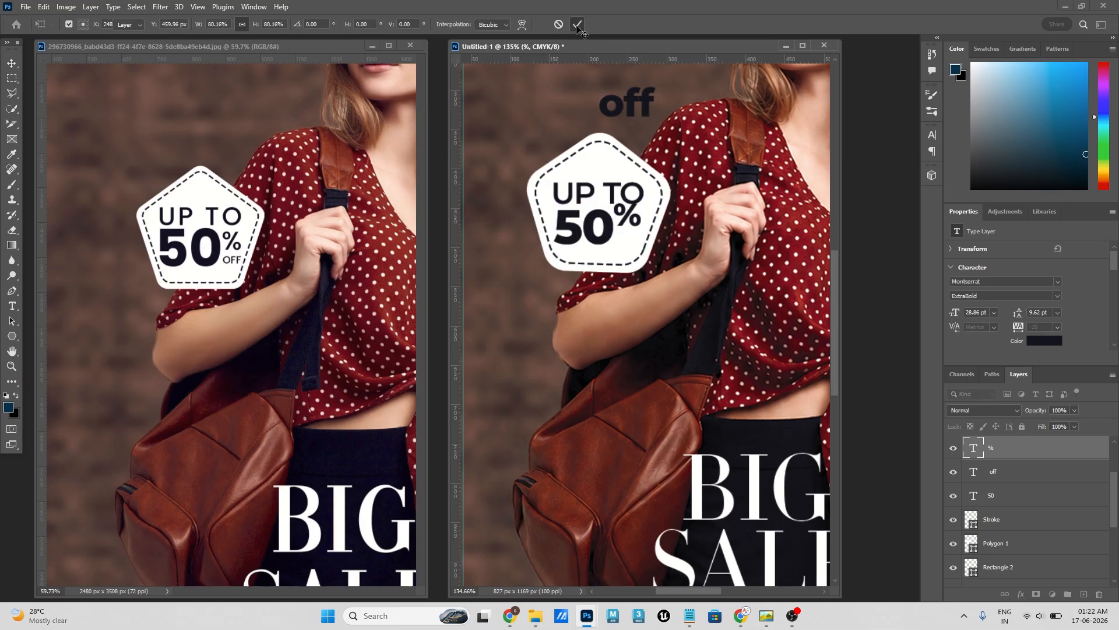
left_click_drag(626, 215, 626, 222)
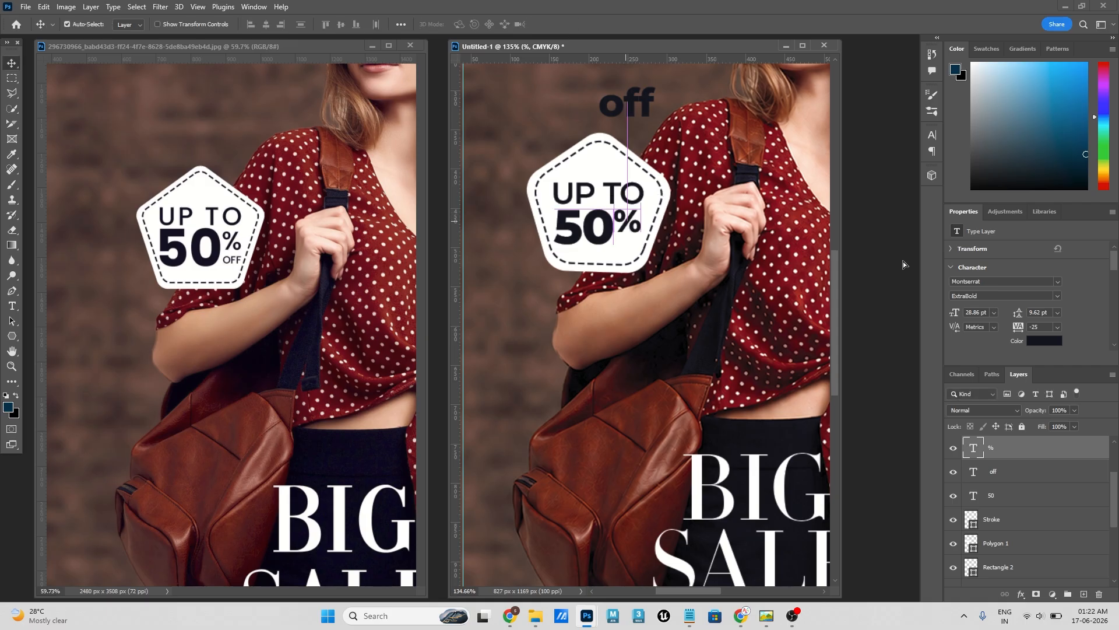
- Reduce the "%" text size to 24 pt and reposition it just right of "50" with a small gap
left_click(989, 316)
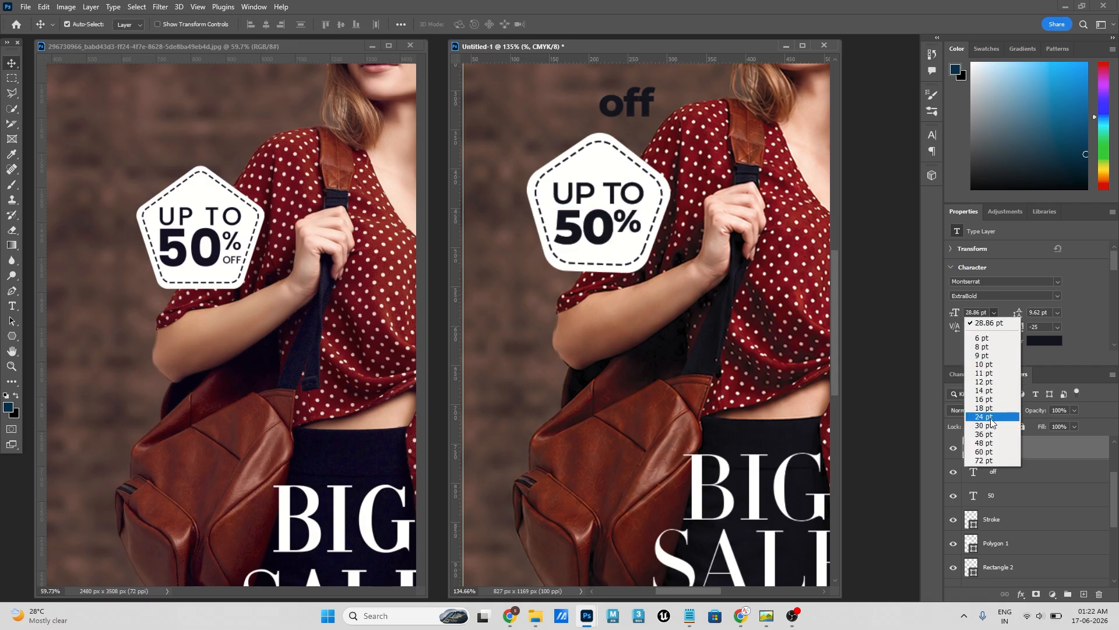
left_click(984, 416)
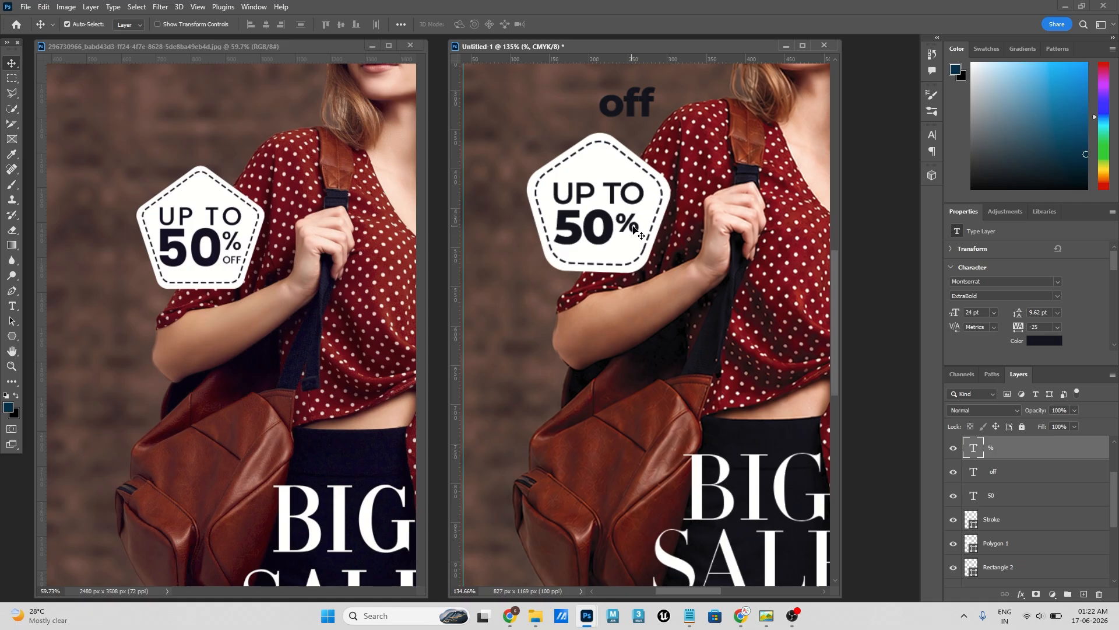
left_click_drag(633, 227, 637, 226)
left_click(978, 313)
left_click_drag(638, 225, 636, 225)
- Replace the "off" text above the badge with uppercase "OFF"
left_click(653, 110)
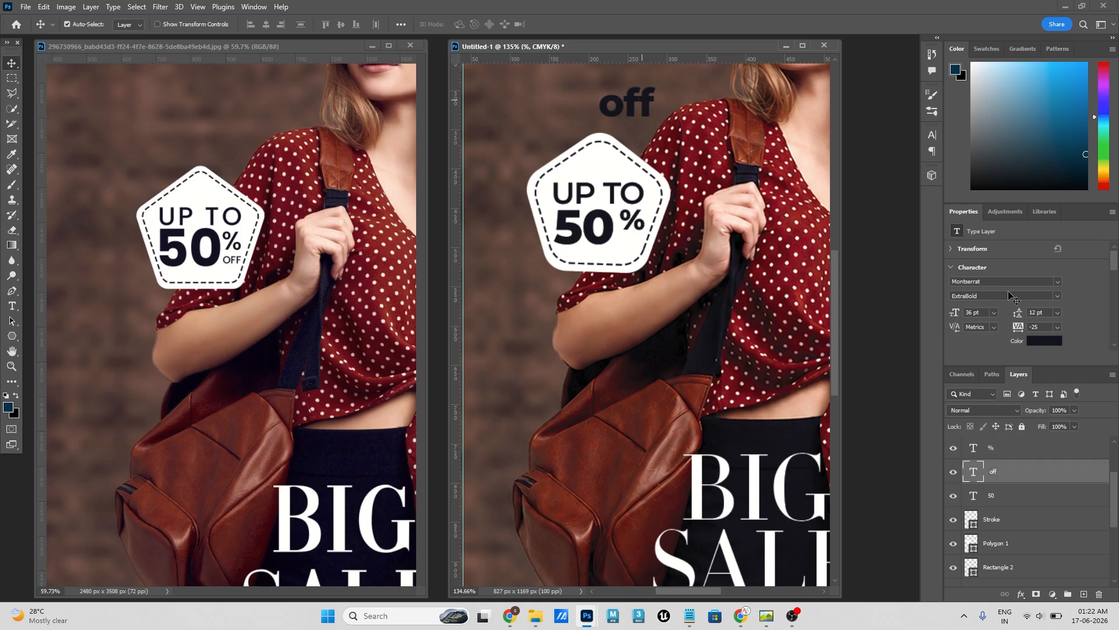
scroll(1002, 328, "down", 3)
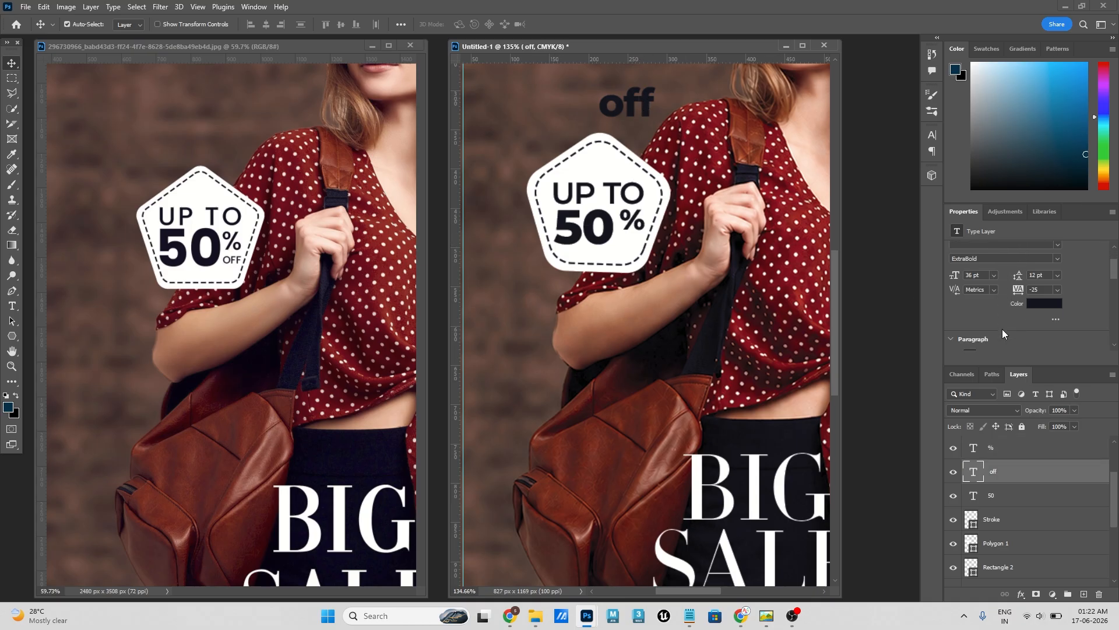
double_click(634, 97)
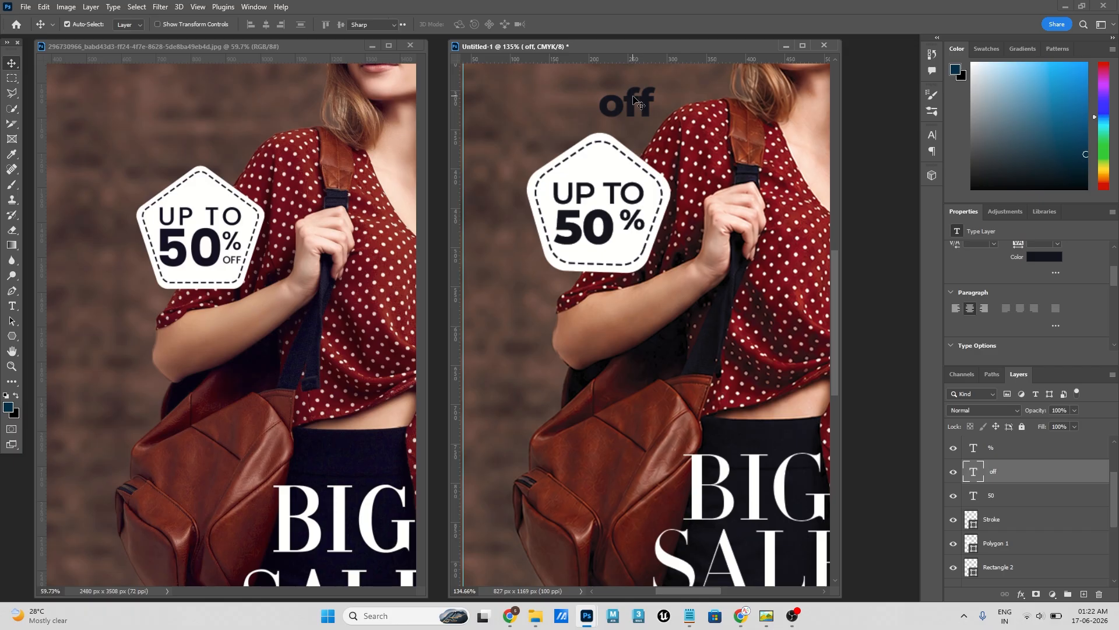
type("OFF")
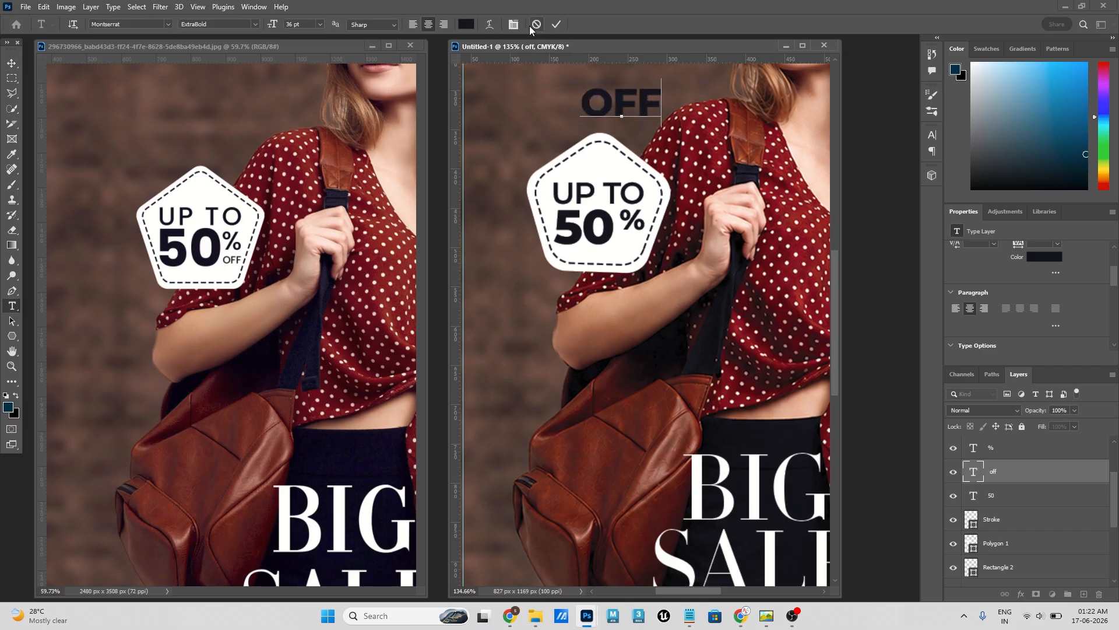
left_click(515, 24)
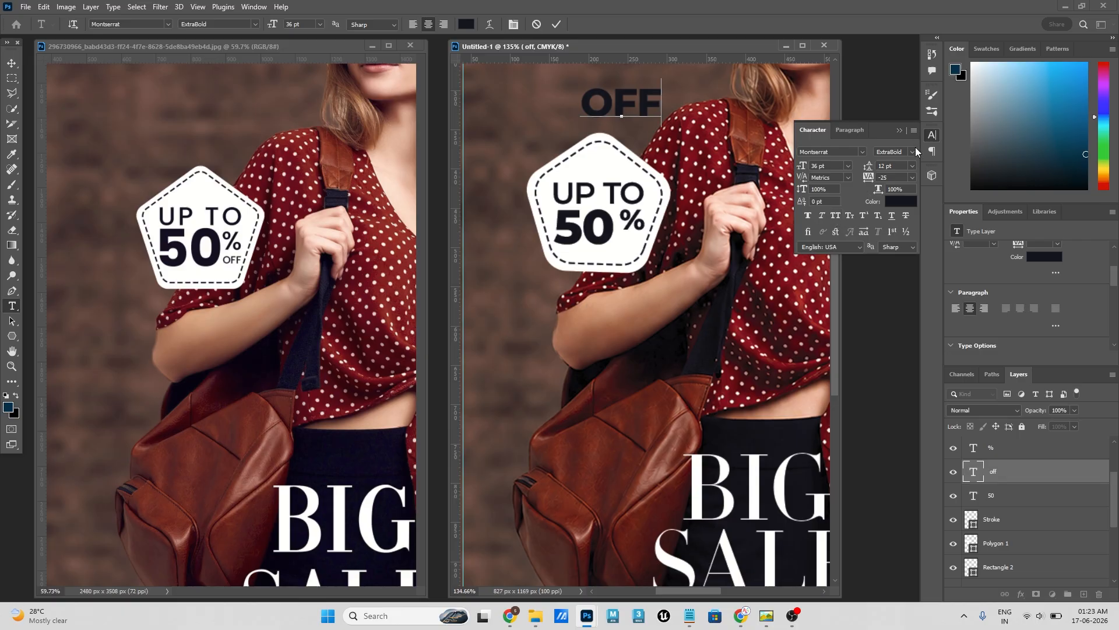
left_click(897, 131)
left_click(559, 24)
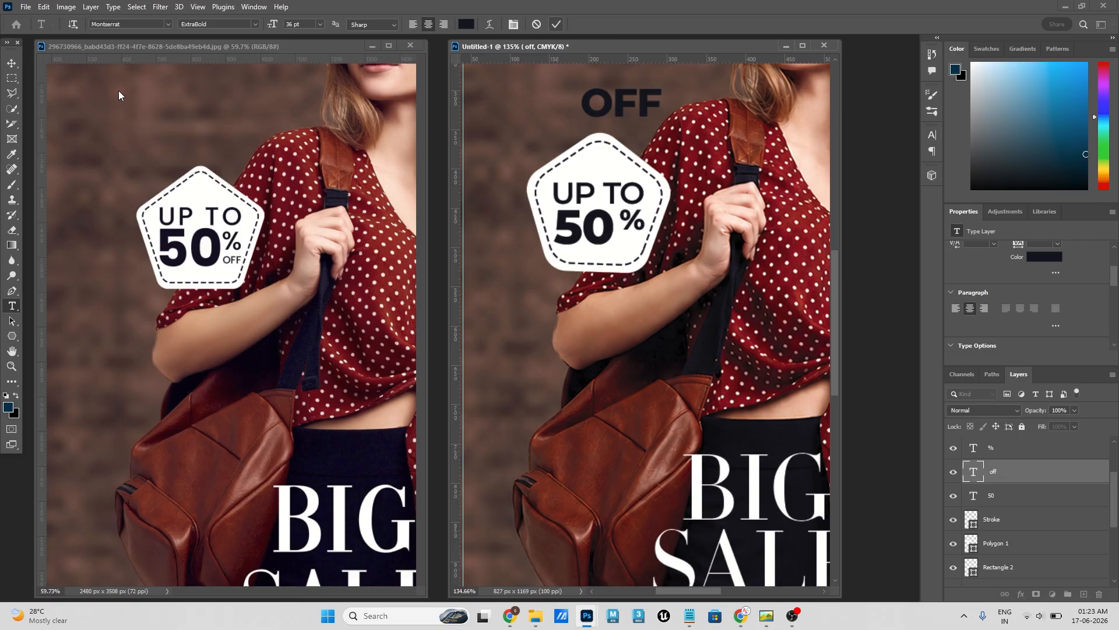
left_click(12, 62)
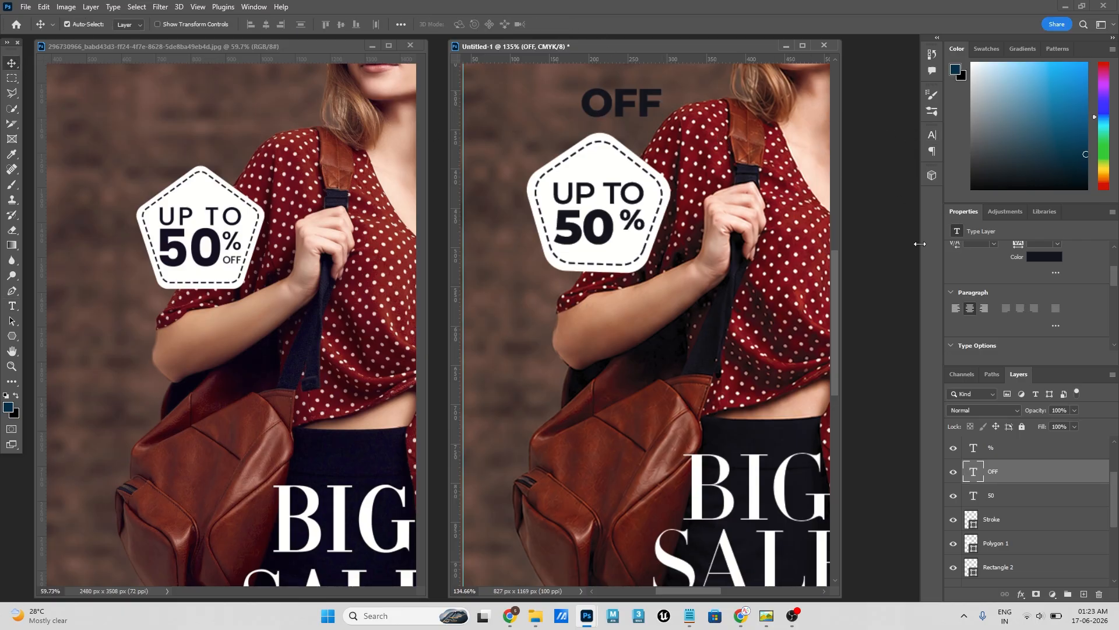
- Move the "OFF" text into the badge below the "%" and set its font style to Regular
left_click_drag(648, 114, 656, 249)
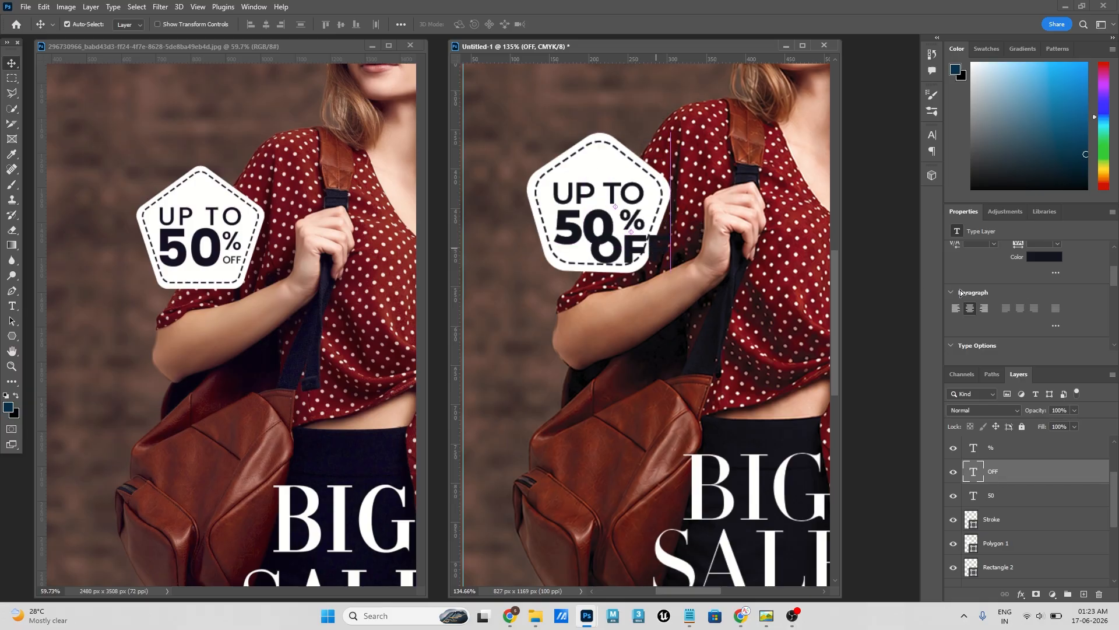
scroll(1047, 278, "up", 3)
left_click(1057, 286)
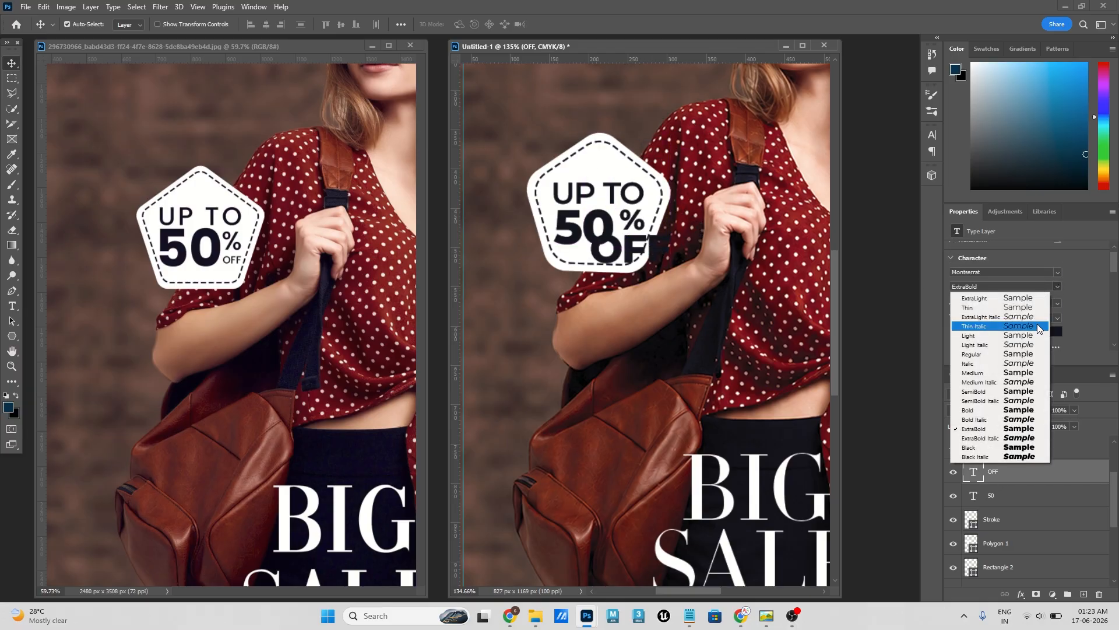
left_click(989, 353)
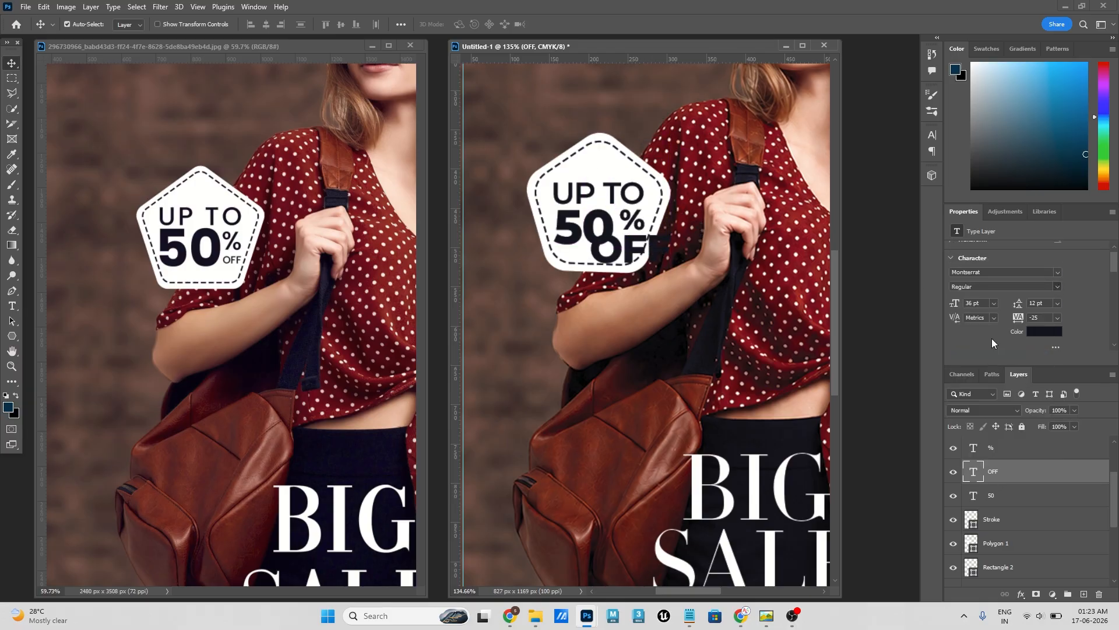
- Reduce the "OFF" text size to 12 pt and position it directly beneath the "%" inside the badge
left_click(994, 303)
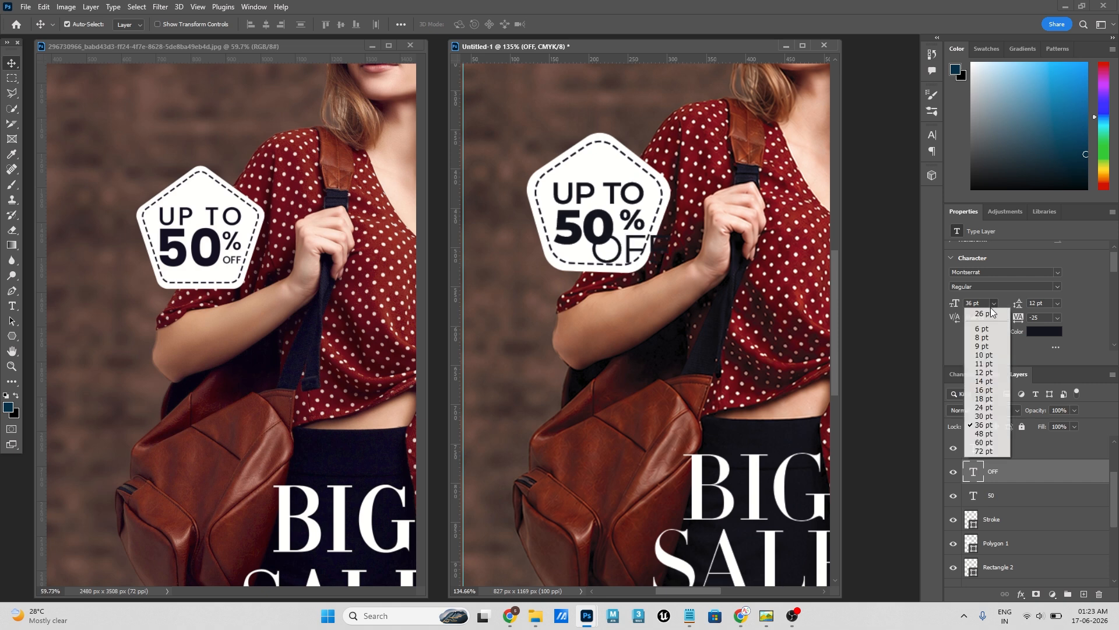
left_click(989, 398)
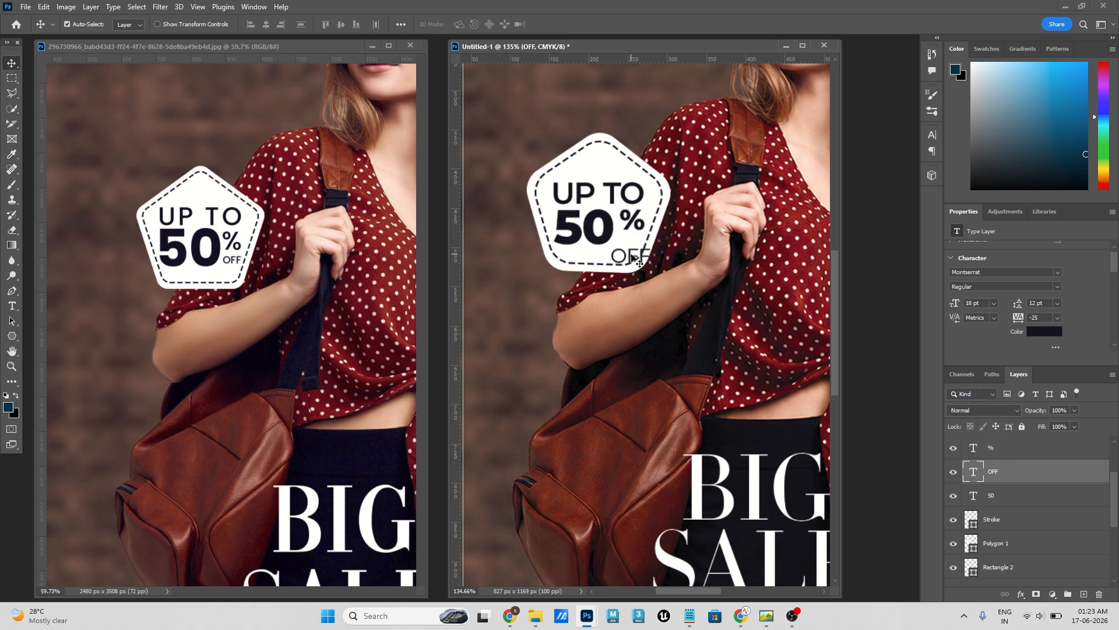
left_click_drag(634, 261, 629, 240)
left_click(994, 303)
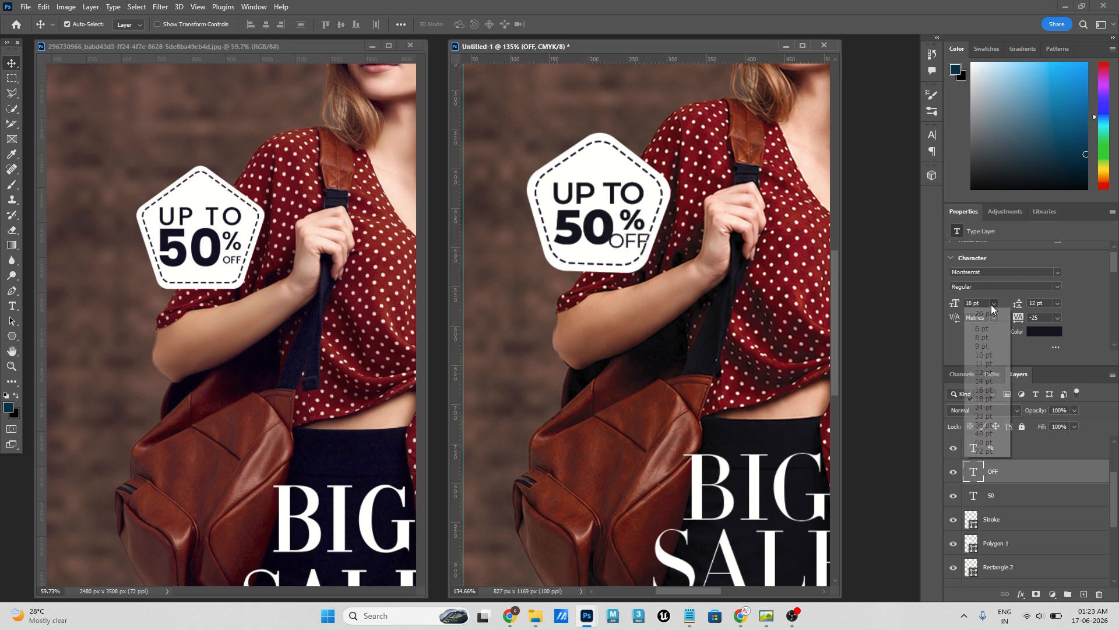
left_click(991, 382)
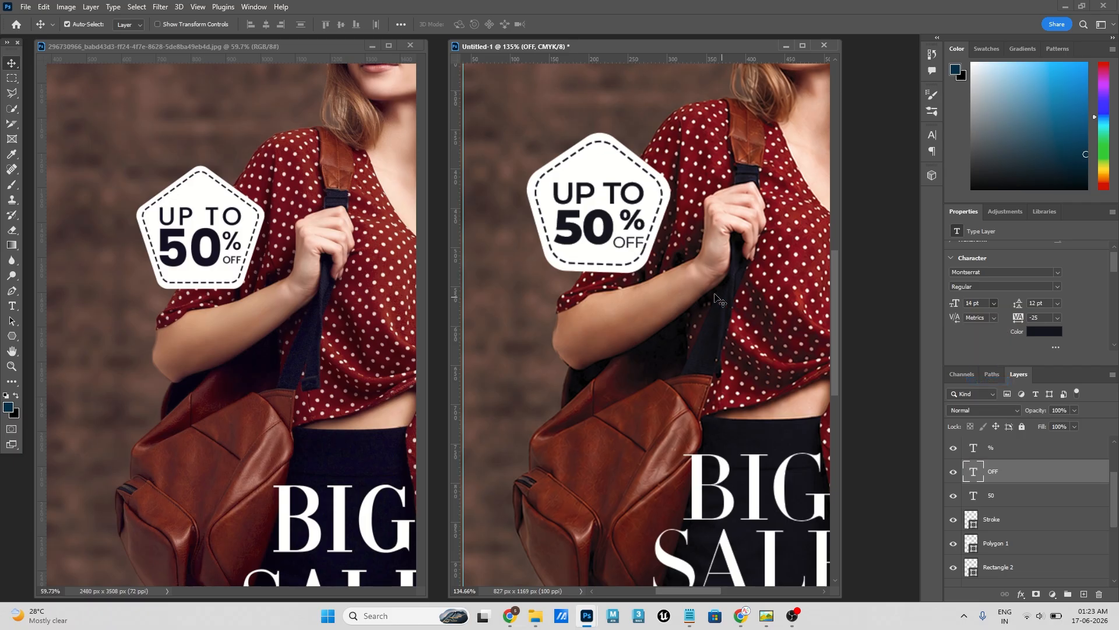
left_click(994, 303)
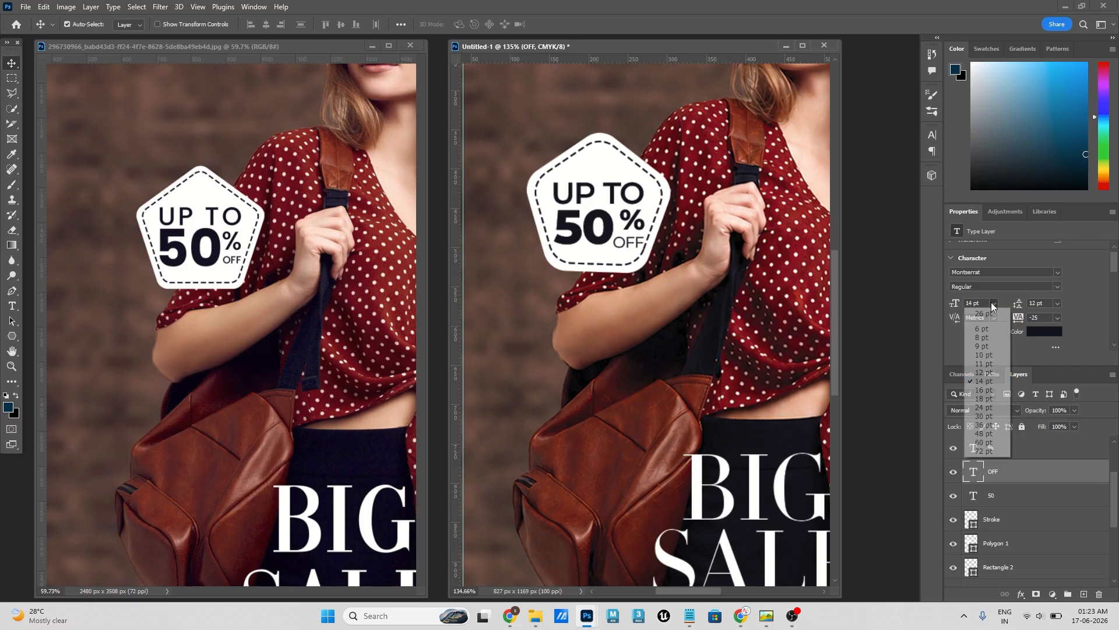
left_click(989, 372)
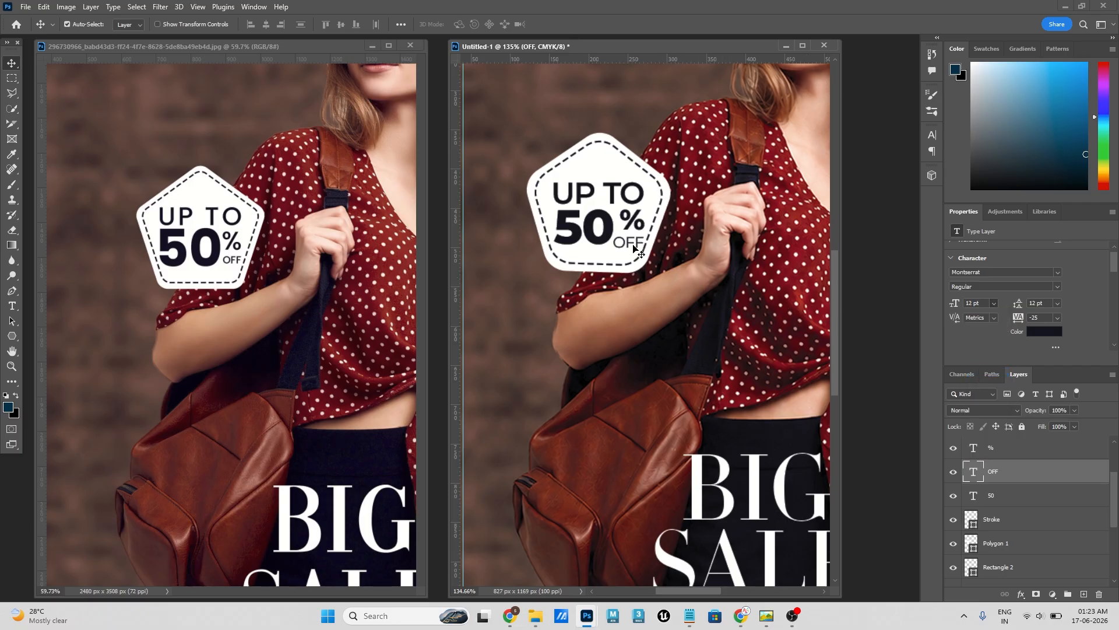
left_click_drag(634, 243, 639, 242)
left_click(678, 235)
- Scale the badge's dashed pentagon outline proportionally to 102.85% about its centre
left_click(661, 207)
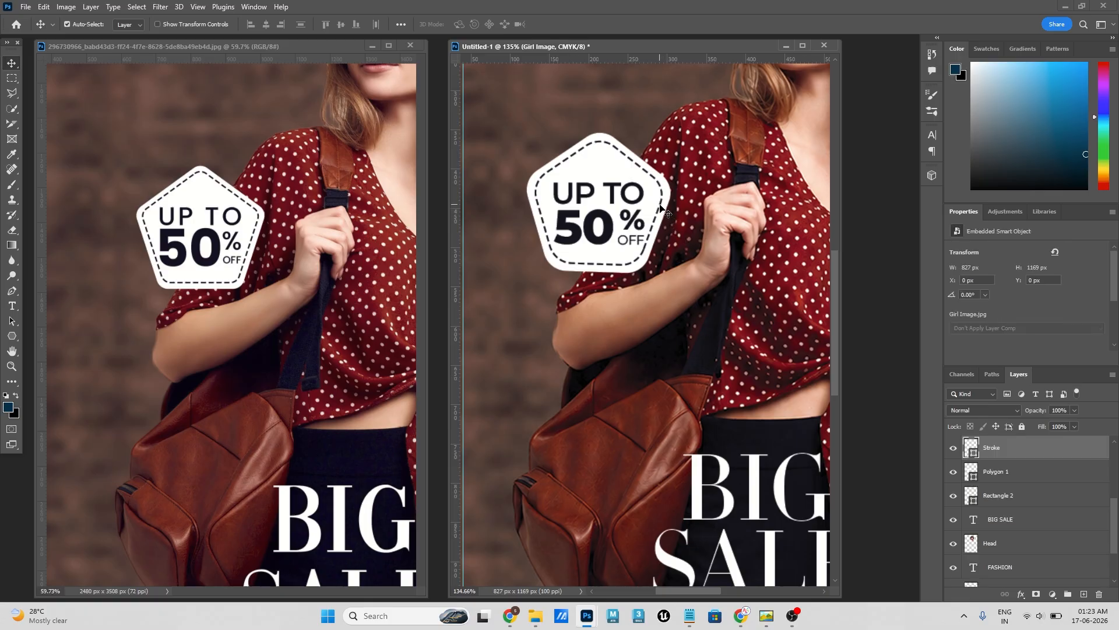
key("ctrl+t")
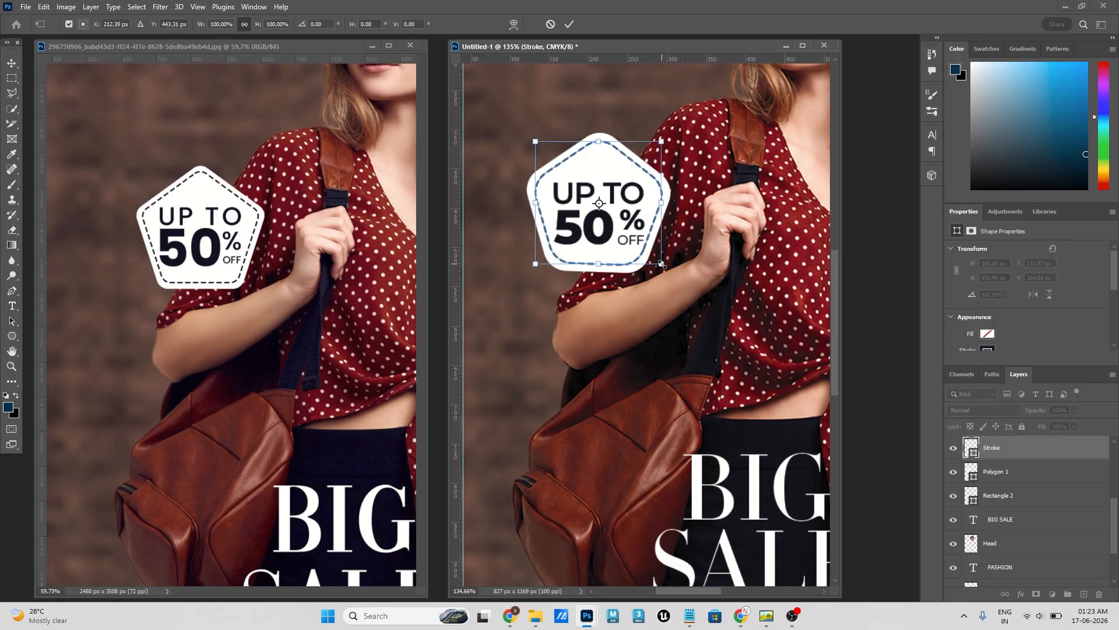
left_click_drag(661, 265, 664, 268)
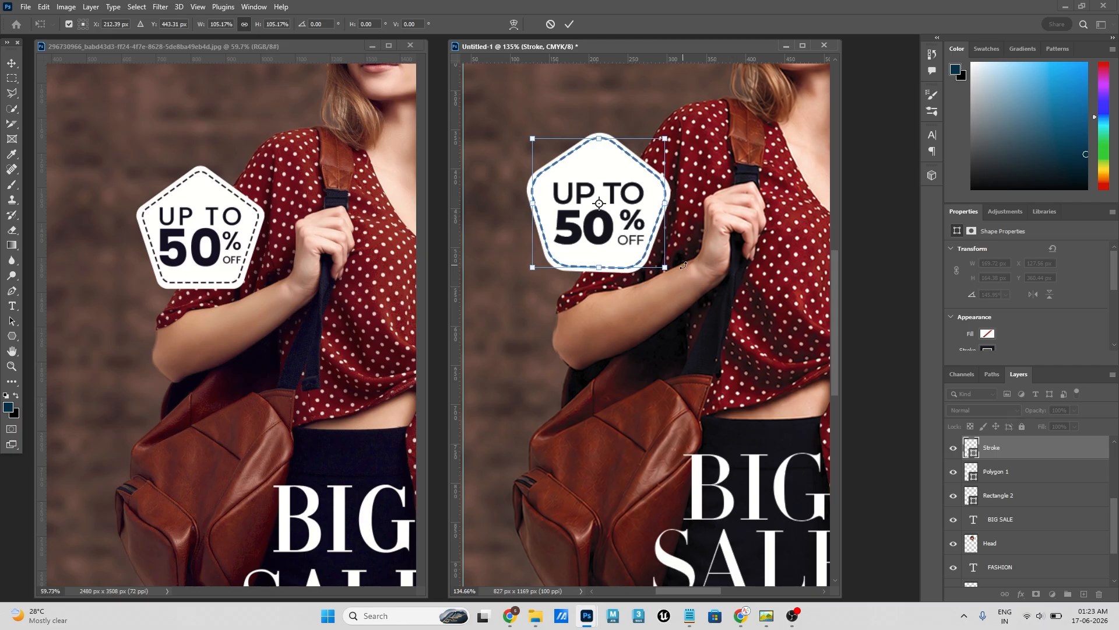
left_click_drag(662, 270, 664, 269)
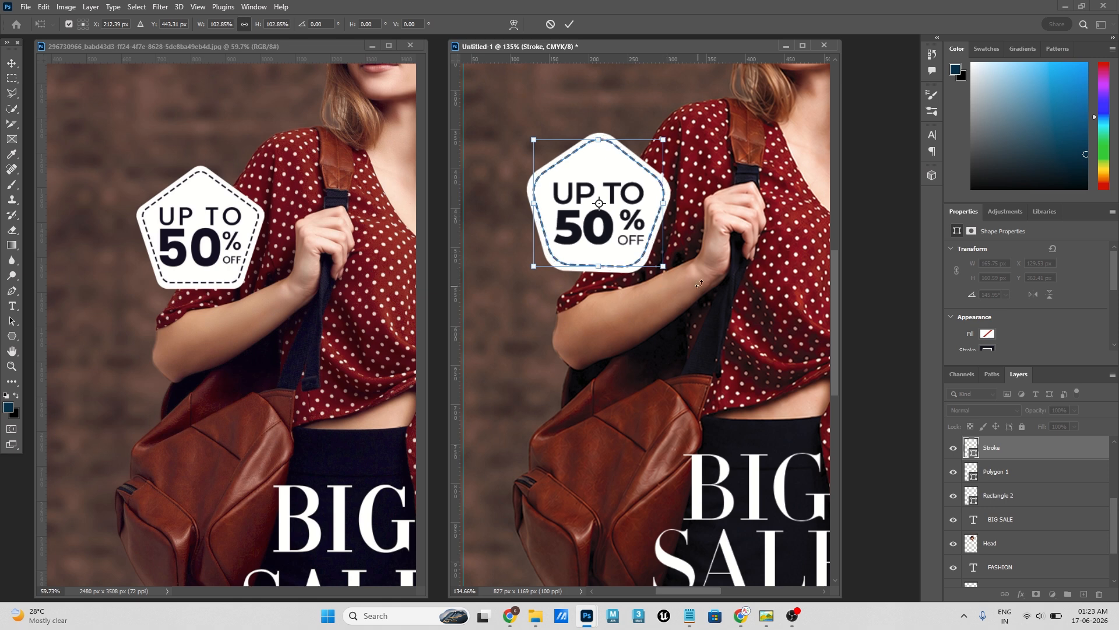
left_click(572, 24)
left_click(724, 211, "ctrl")
key("ctrl+z")
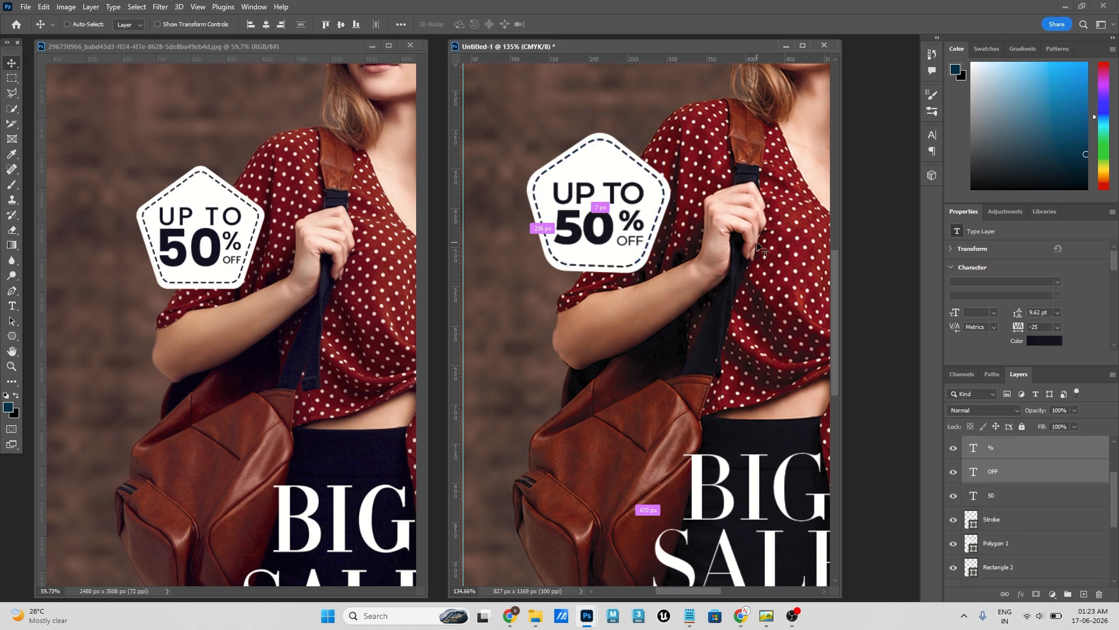
- Examine the lower part of the reference poster, including its website line and social icons, against the flyer's lower right corner
key("ctrl+0")
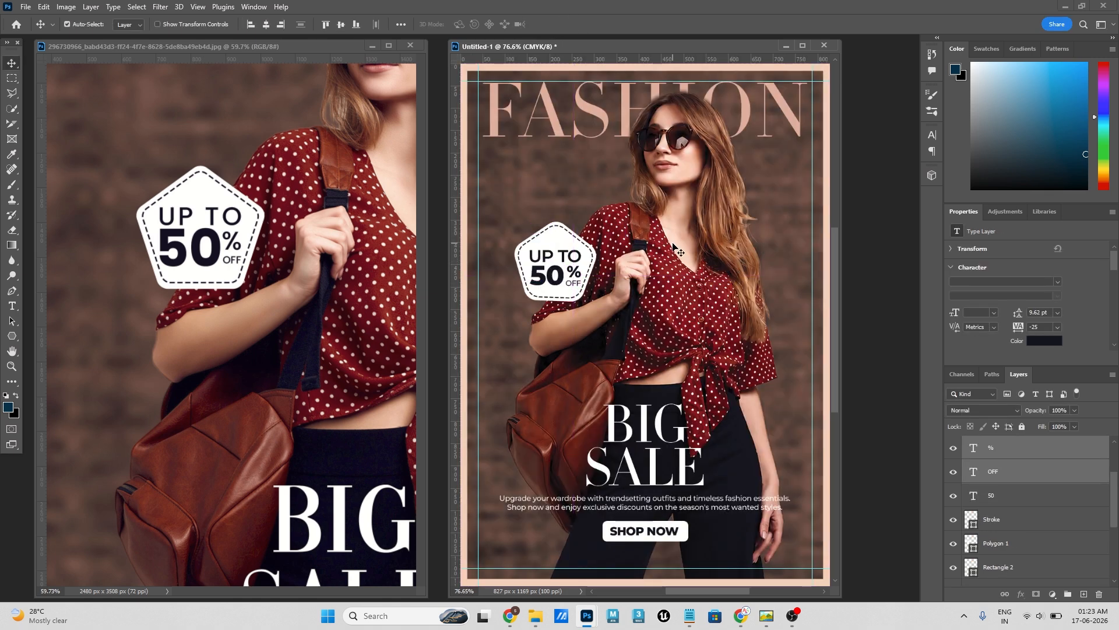
left_click(271, 353)
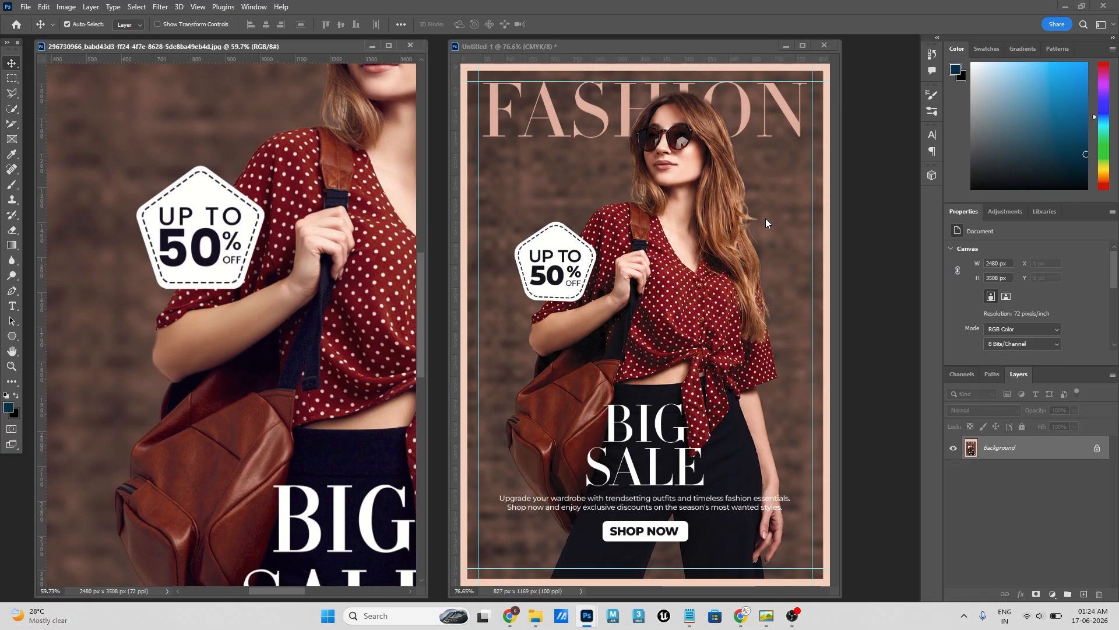
scroll(306, 387, "down", 5)
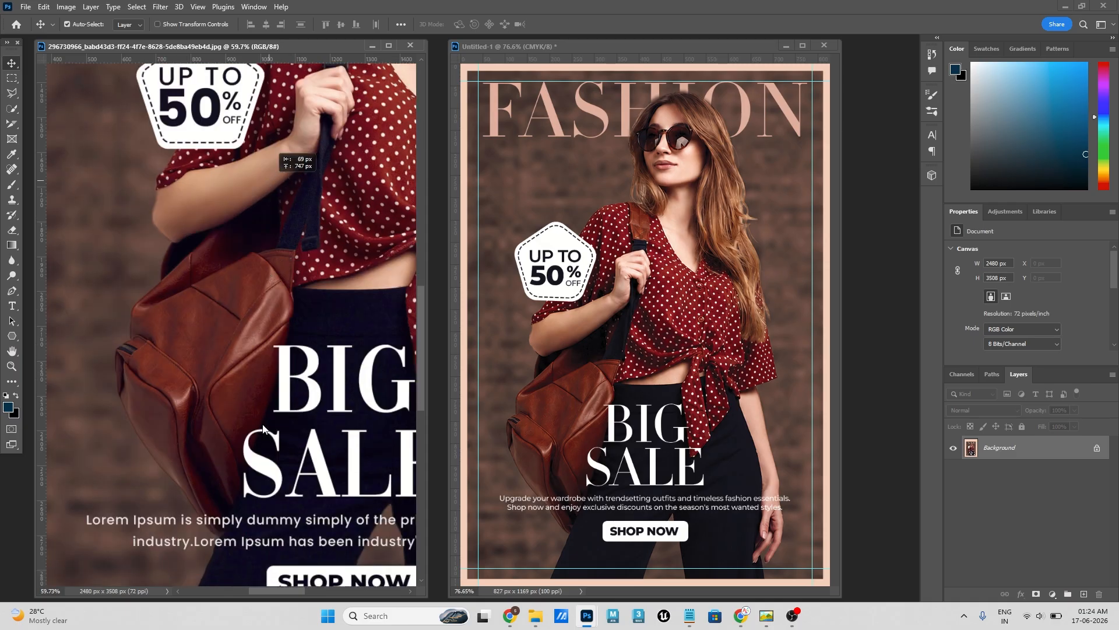
left_click(264, 429)
left_click(701, 260)
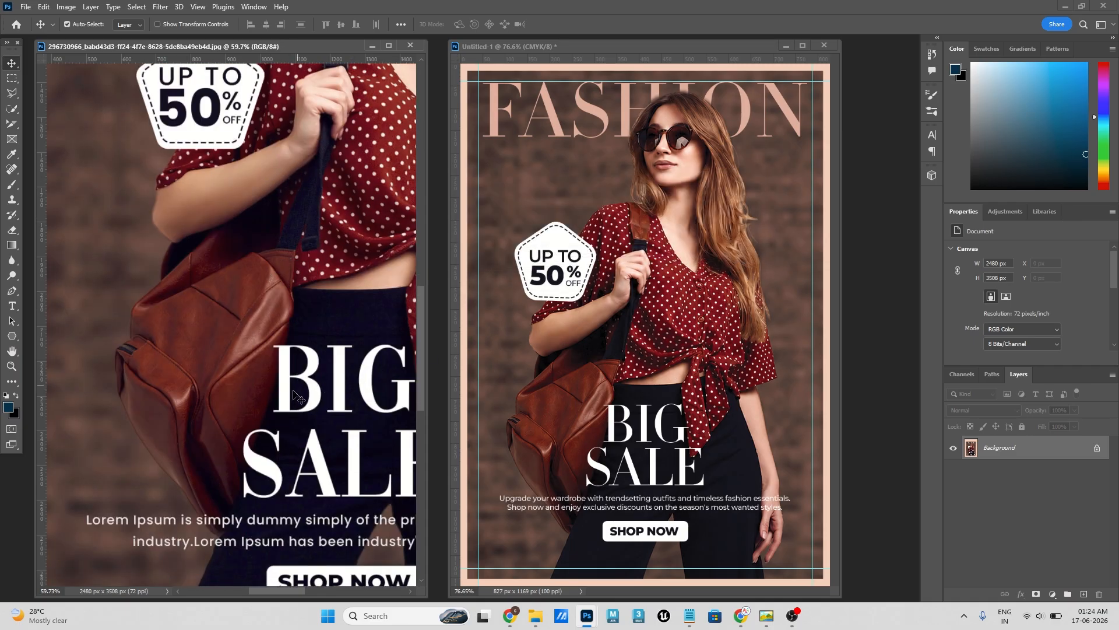
scroll(288, 399, "down", 10)
left_click_drag(274, 371, 276, 333)
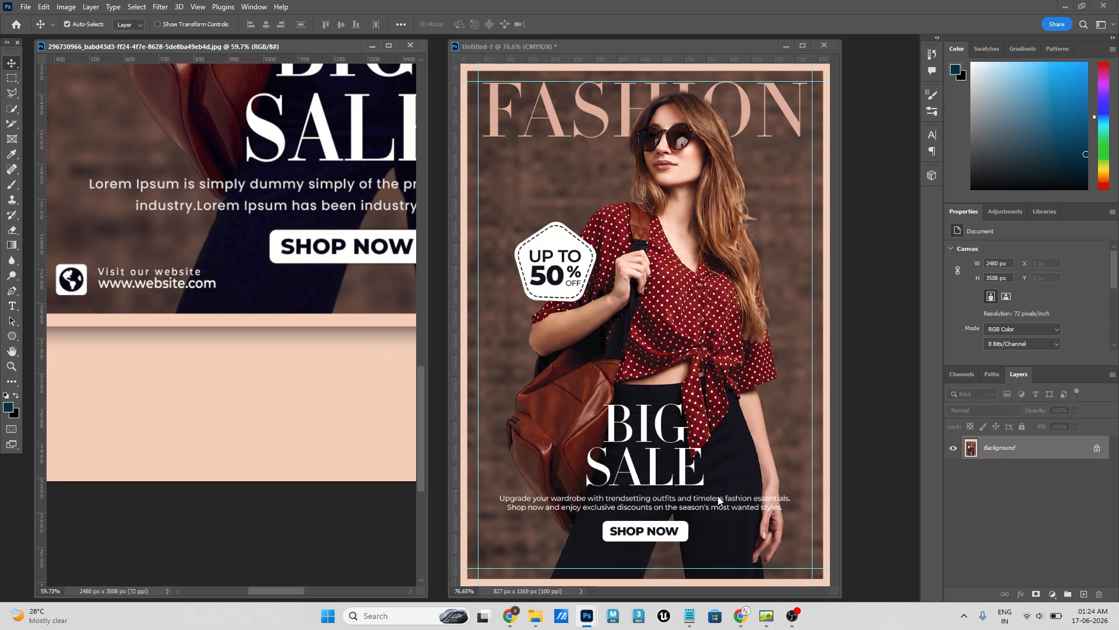
key("ctrl+1")
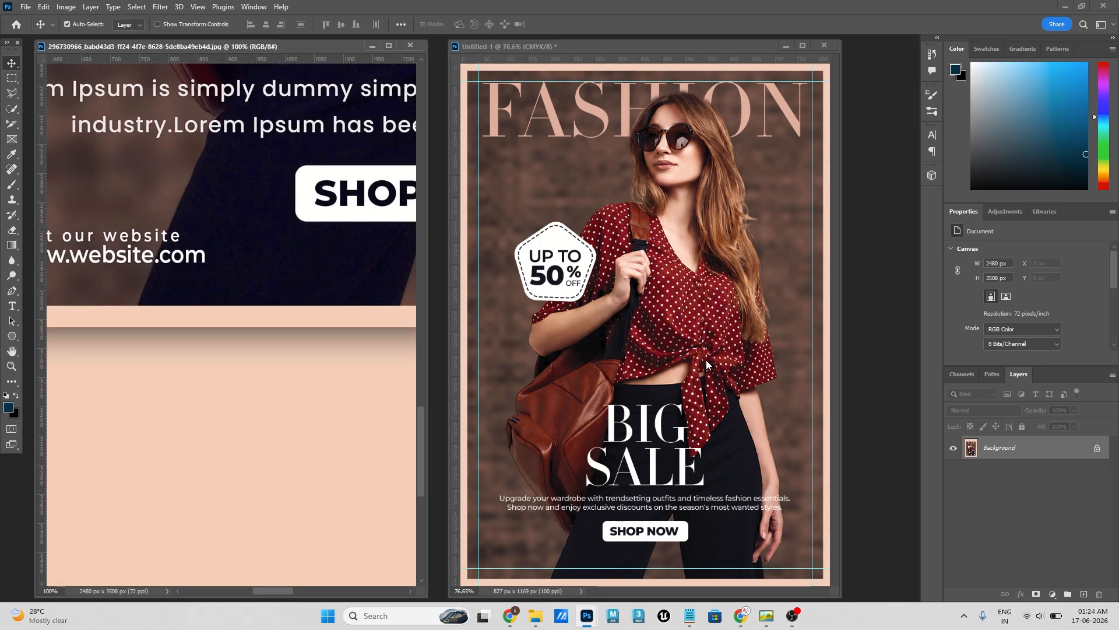
left_click_drag(217, 319, 236, 331)
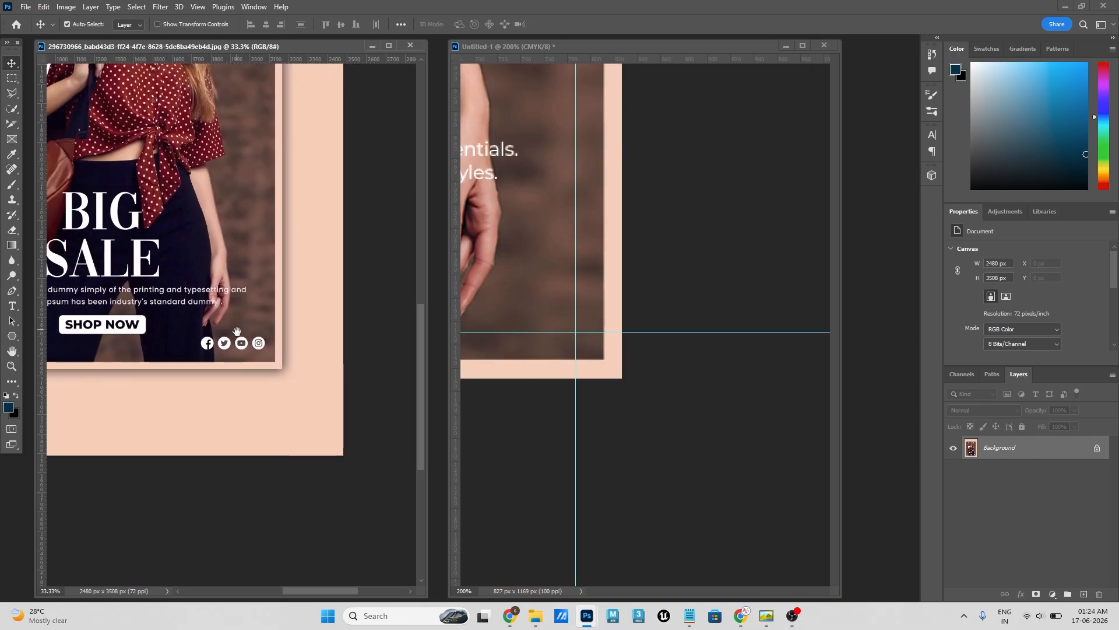
scroll(253, 362, "up", 4)
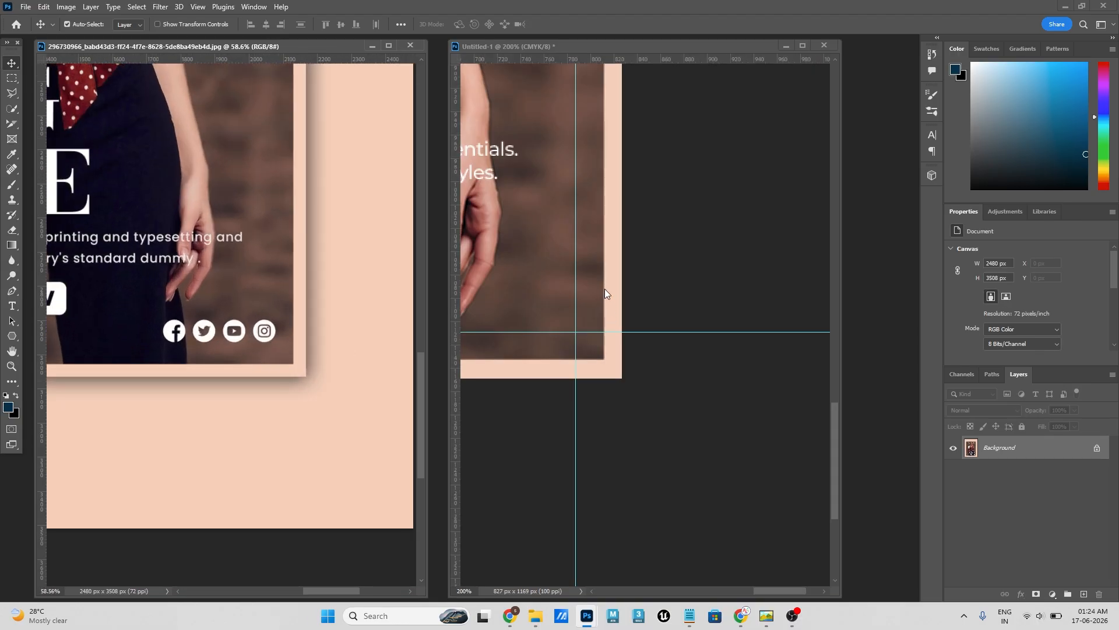
left_click(590, 291)
left_click_drag(590, 291, 713, 359)
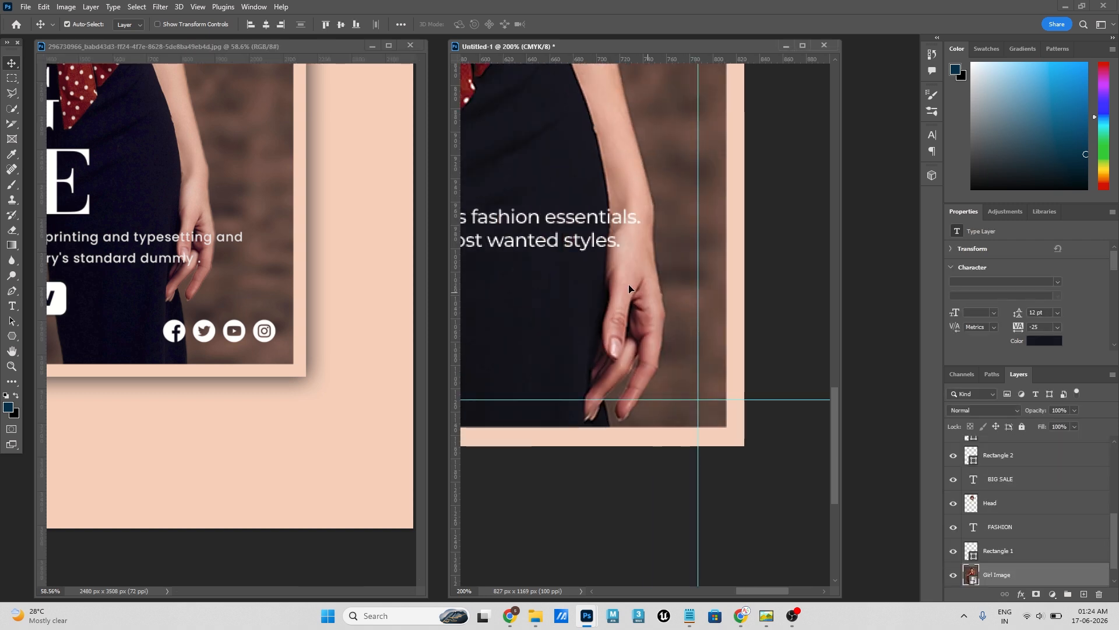
- Place the instagram, youtube, twitter and social PNG icons from the Brochure folder into the flyer at their original size
left_click(534, 618)
left_click(761, 270)
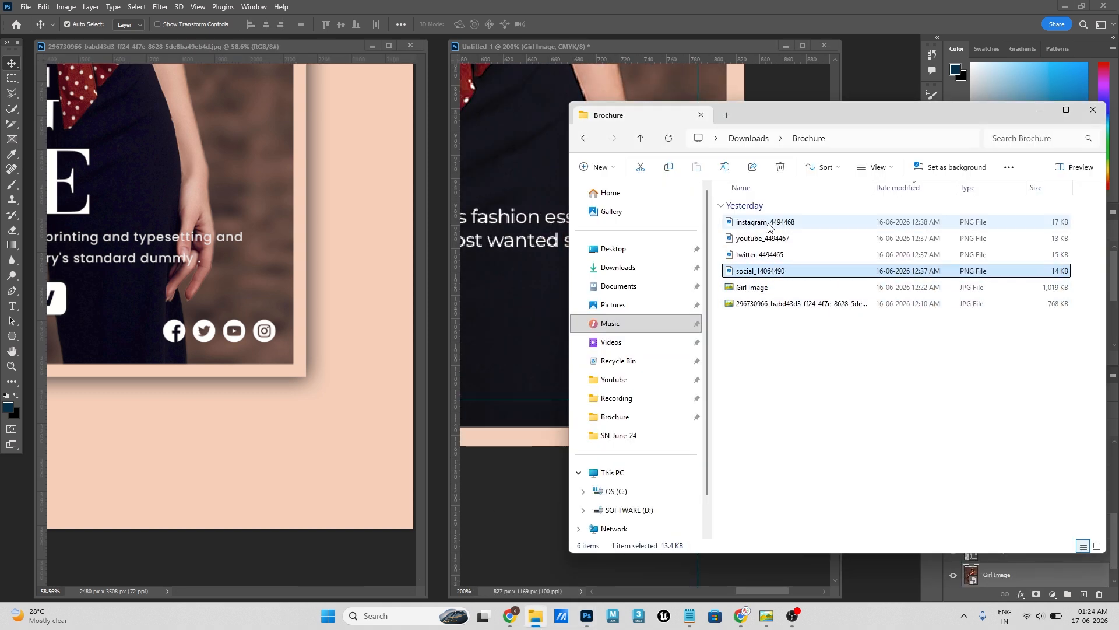
left_click(749, 222, "shift")
left_click_drag(749, 223, 542, 299)
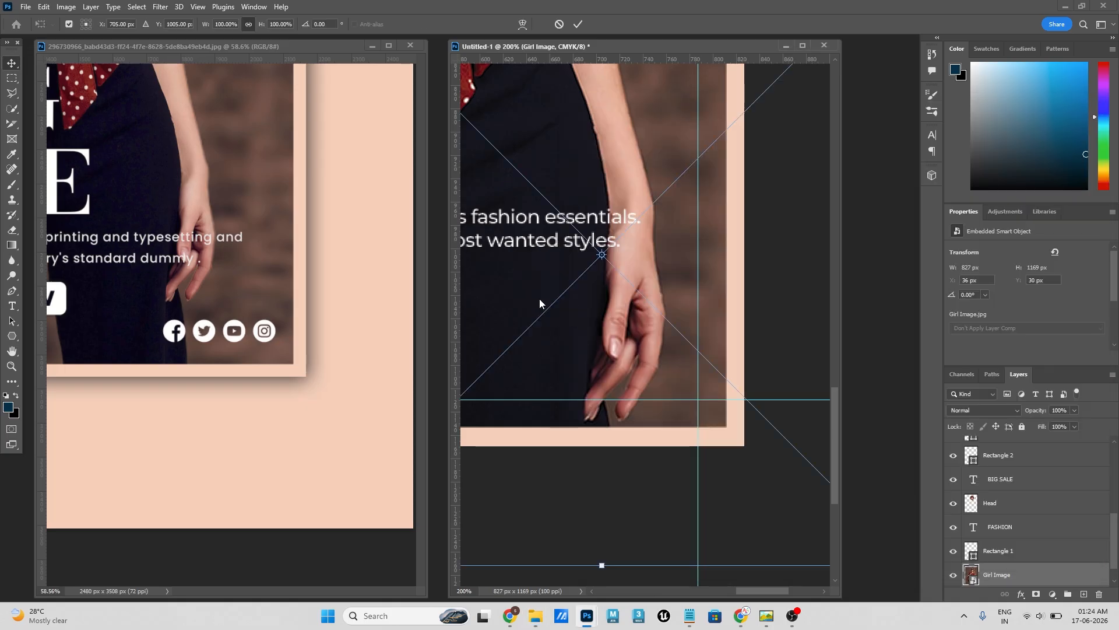
left_click(578, 28)
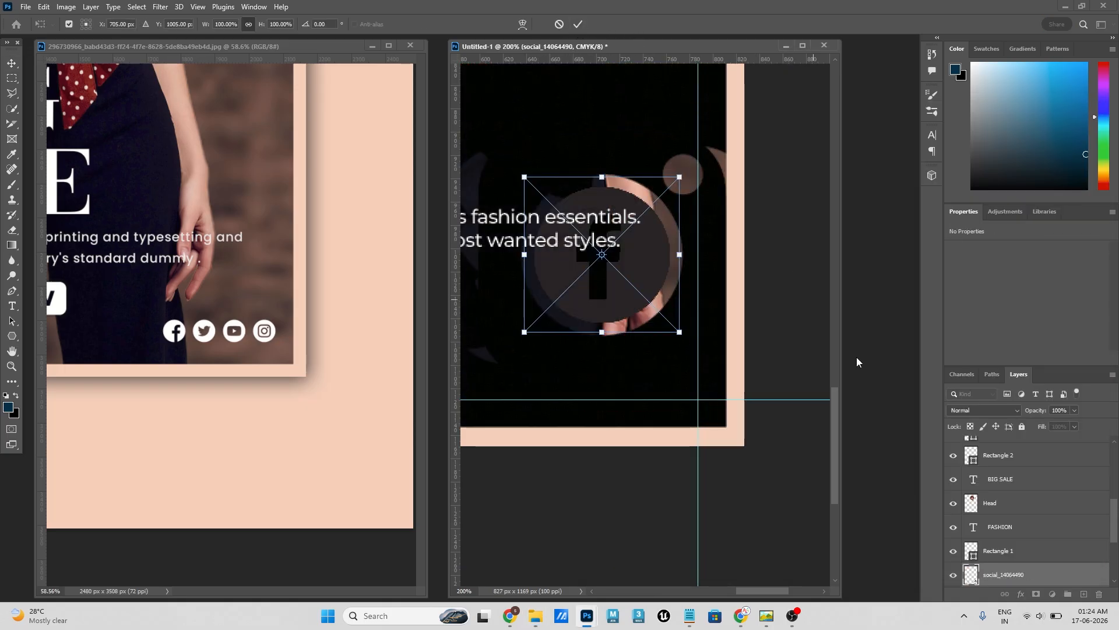
scroll(1007, 550, "down", 3)
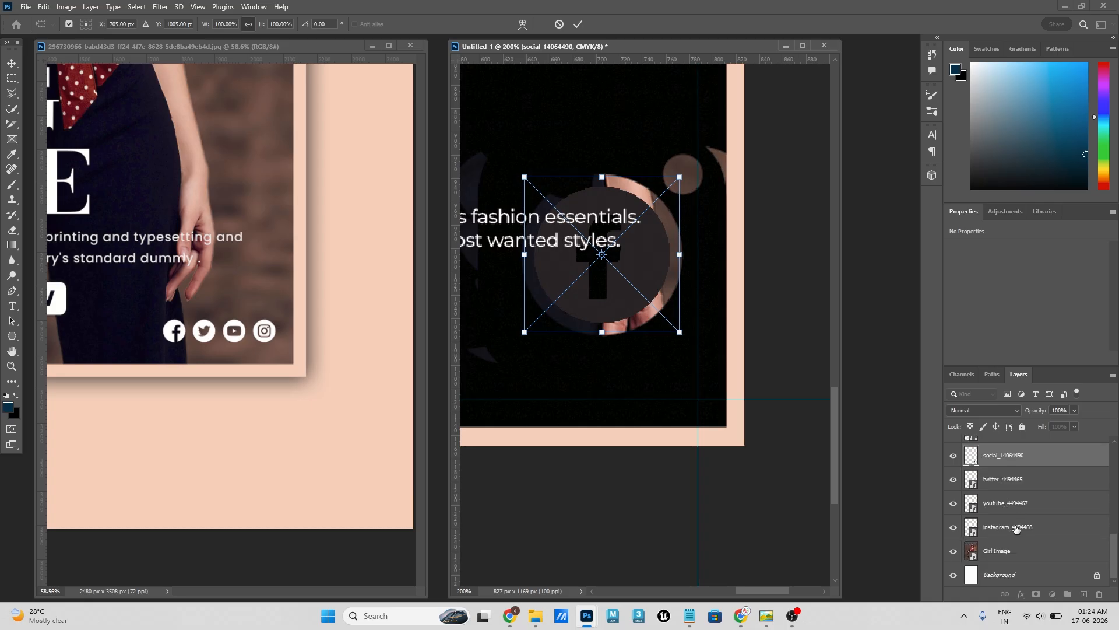
key("Return")
- Move the four social icon layers to the top of the layer stack and group them as "Icon"
scroll(1026, 513, "up", 3)
left_click_drag(1015, 576, 1006, 447)
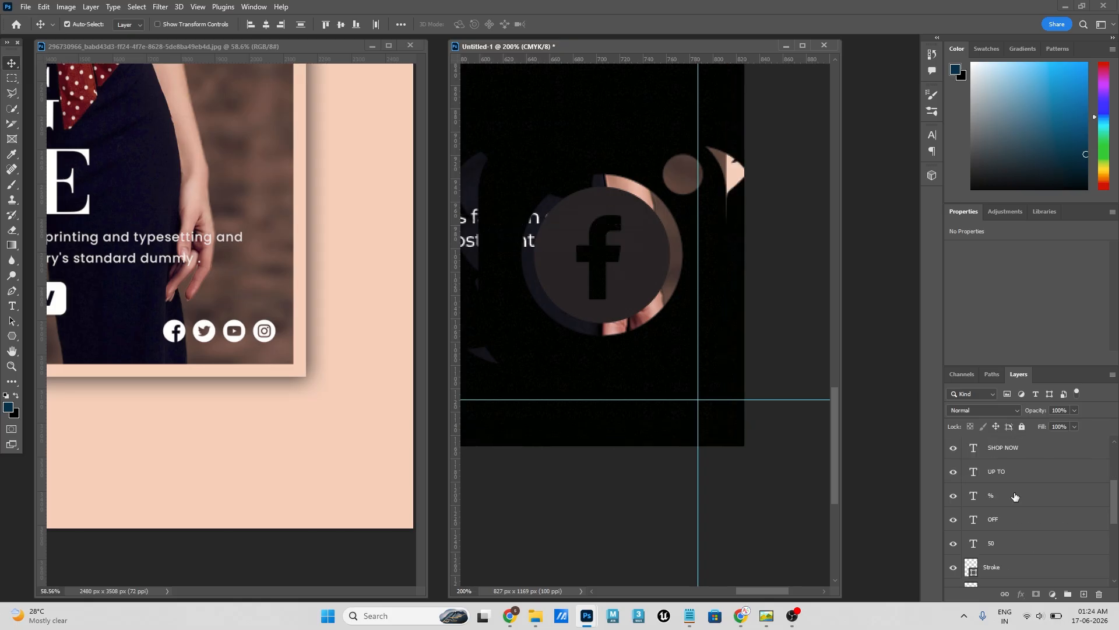
scroll(1020, 499, "up", 3)
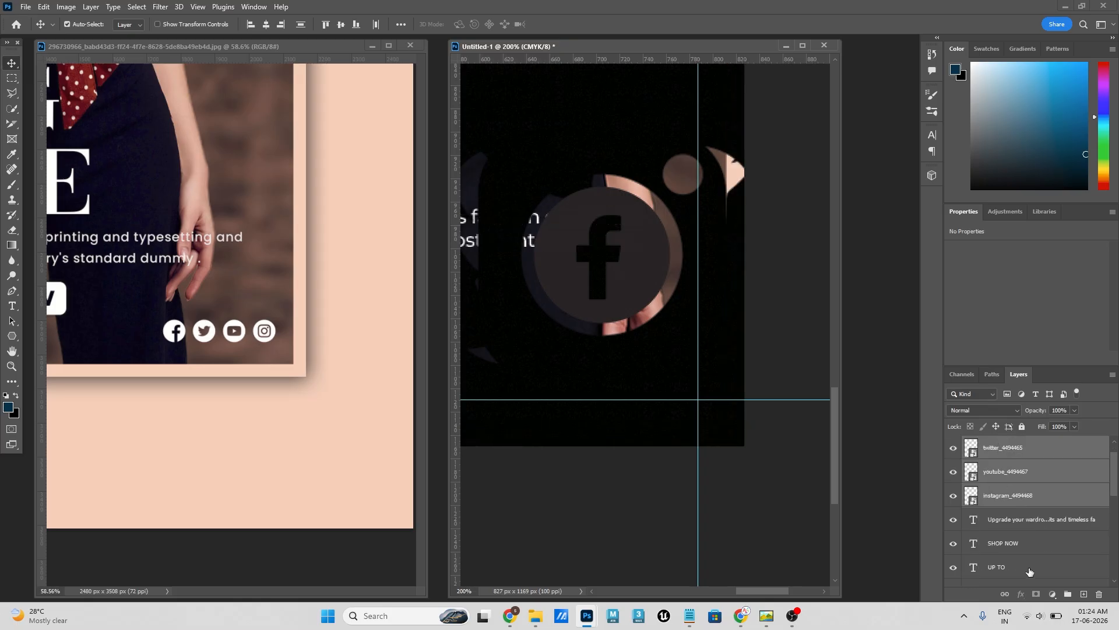
left_click(1067, 594)
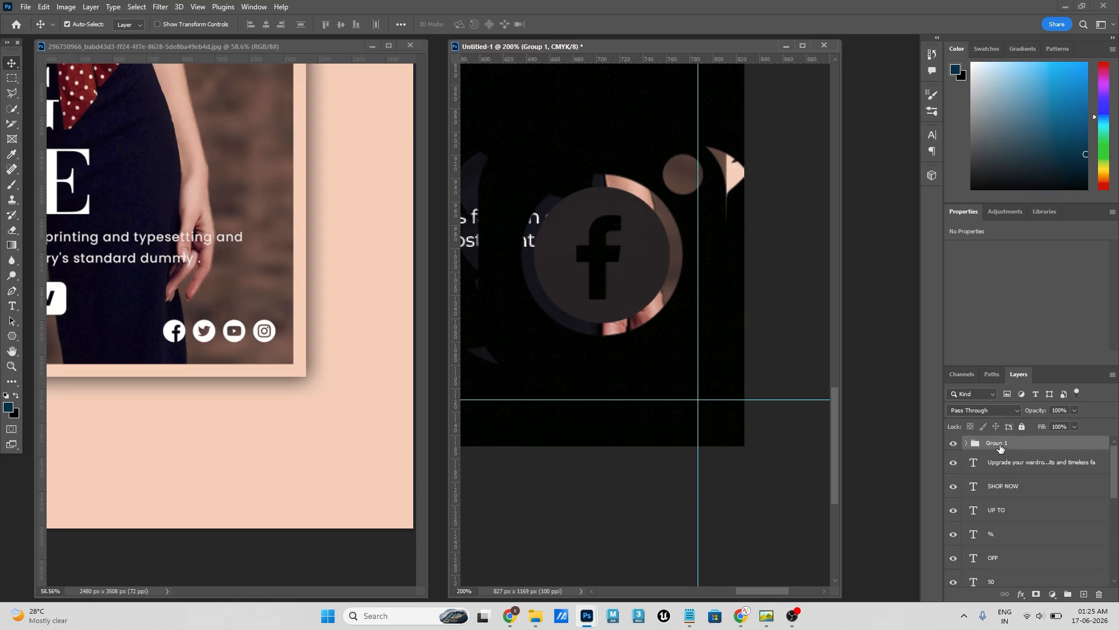
type("Icon")
key("Return")
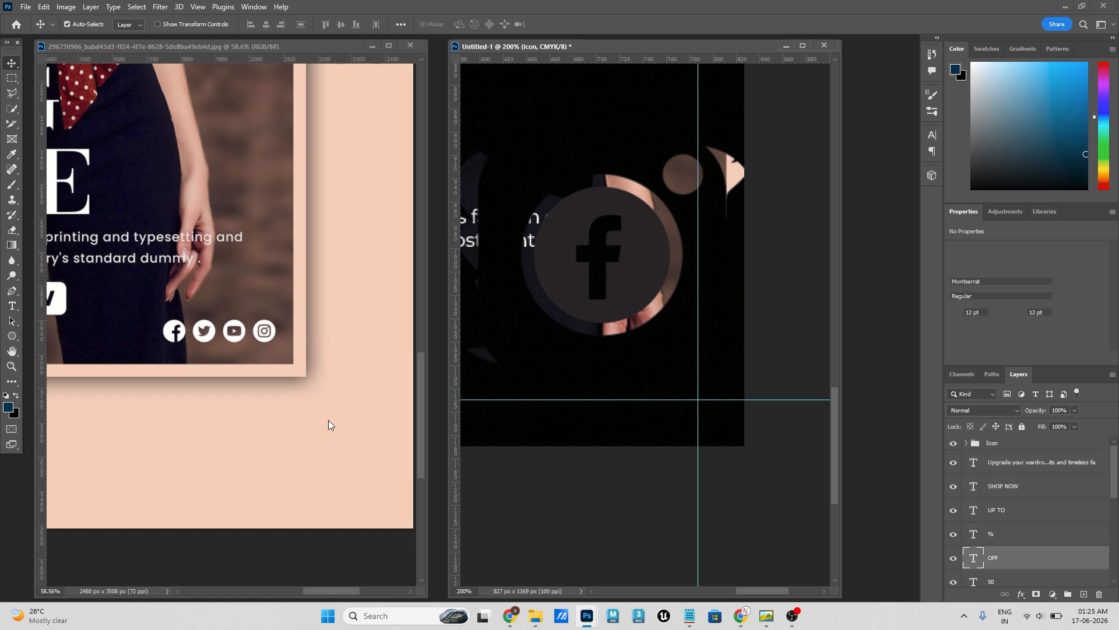
left_click_drag(213, 187, 385, 455)
left_click(565, 253)
left_click_drag(93, 169, 122, 218)
left_click(781, 408)
- Group the badge layers from "UP TO" through Polygon 1 and name the group "Discount"
left_click(1016, 468)
scroll(1001, 557, "down", 1)
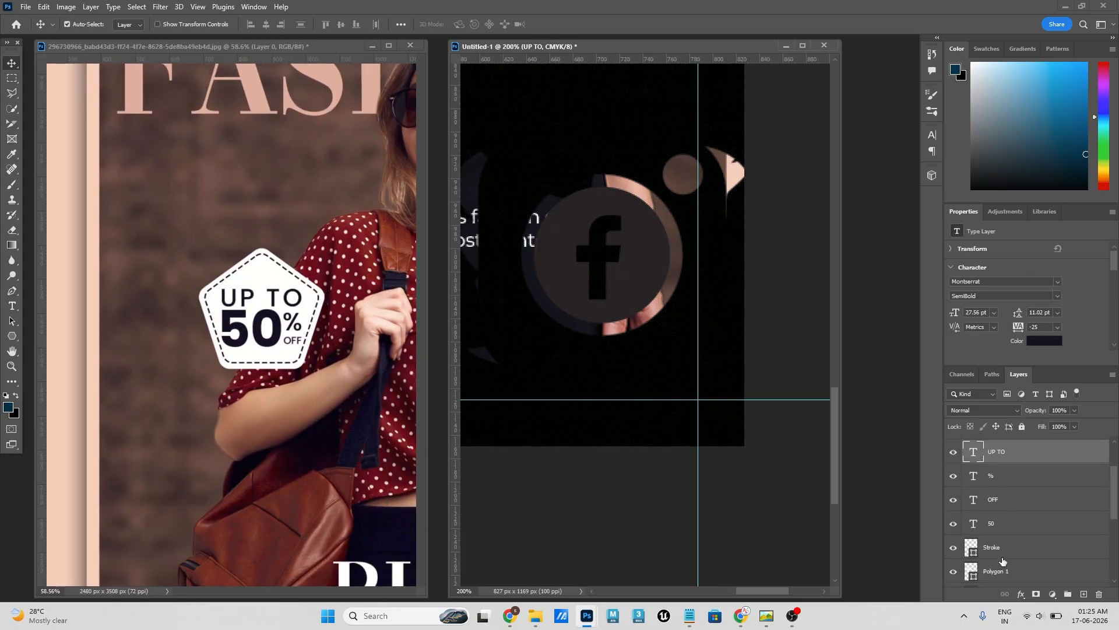
left_click(997, 573, "shift")
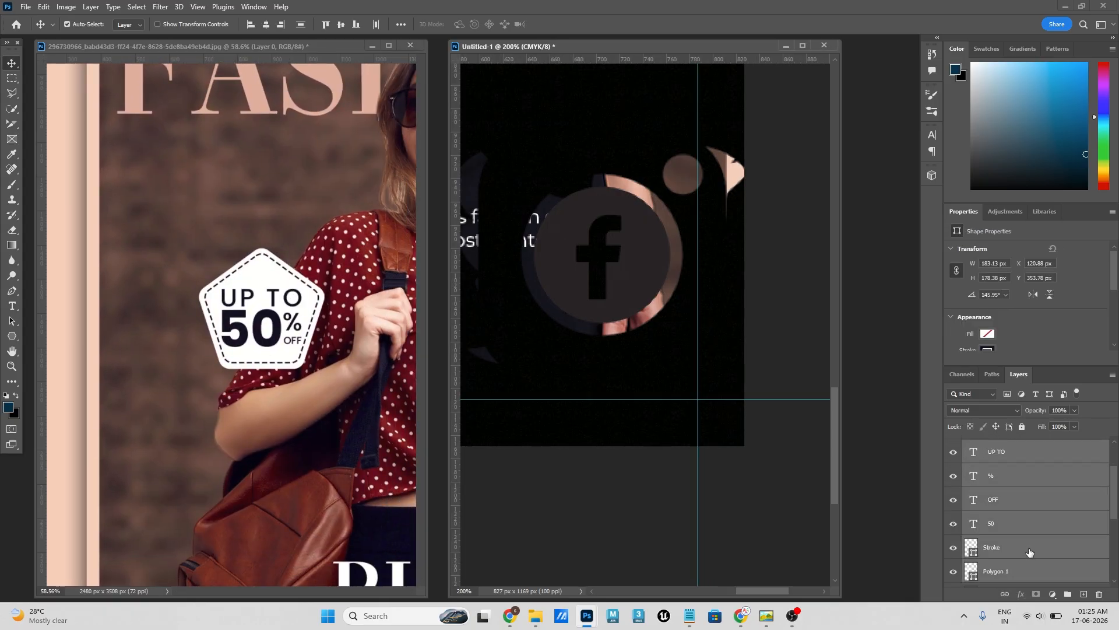
left_click(1068, 593)
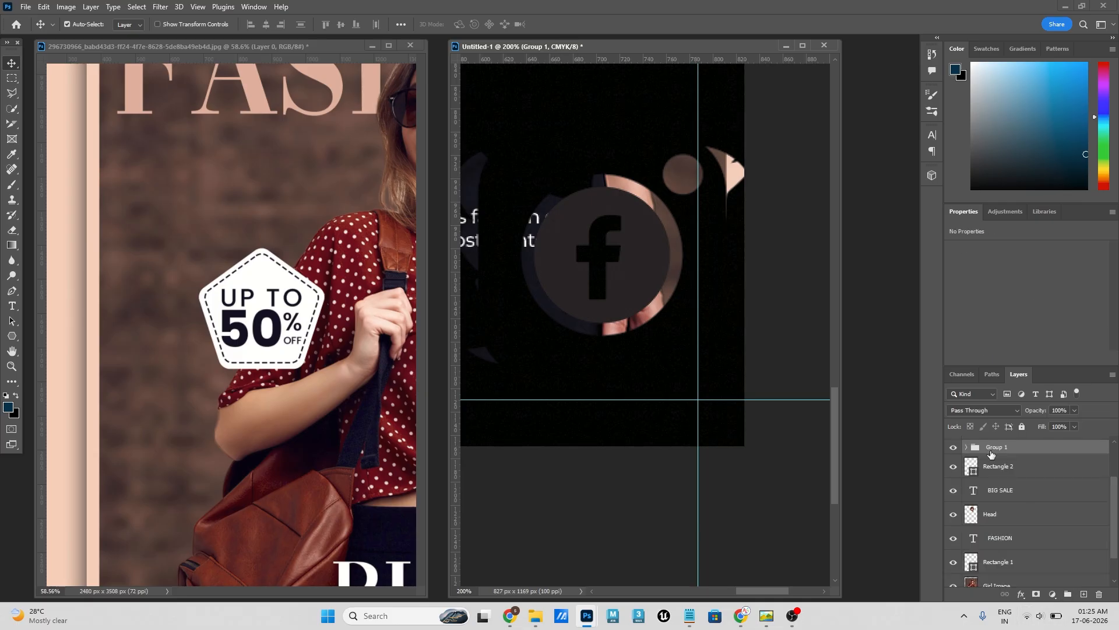
double_click(994, 447)
type("Discount")
key("Return")
scroll(1040, 479, "up", 2)
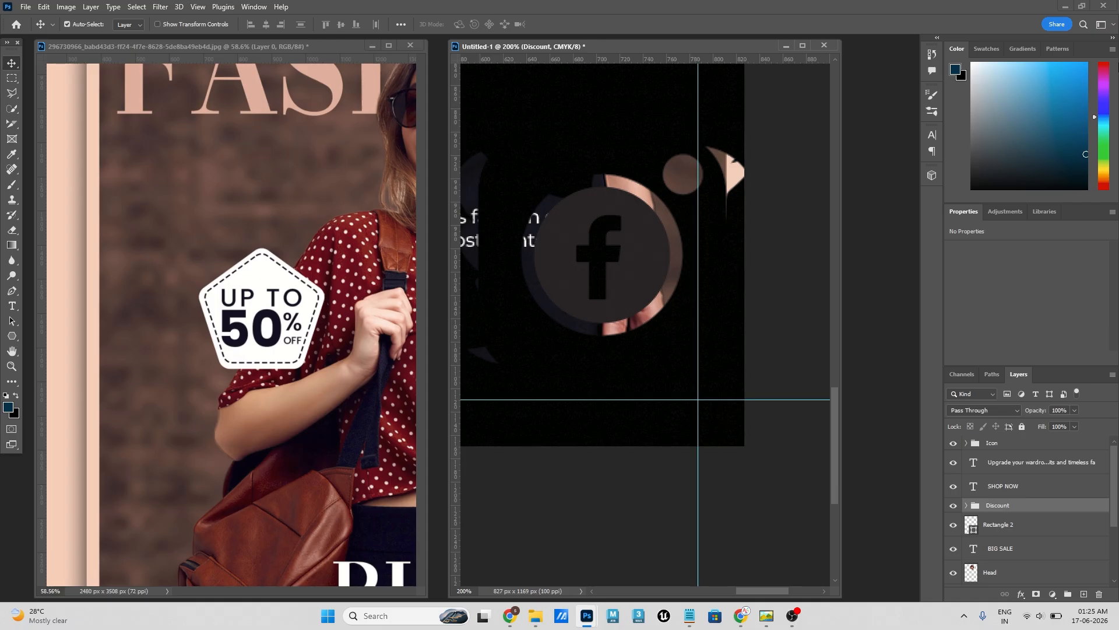
- Move the SHOP NOW text below the Discount group and group it with Rectangle 2 as "SHop Now"
left_click(1013, 491)
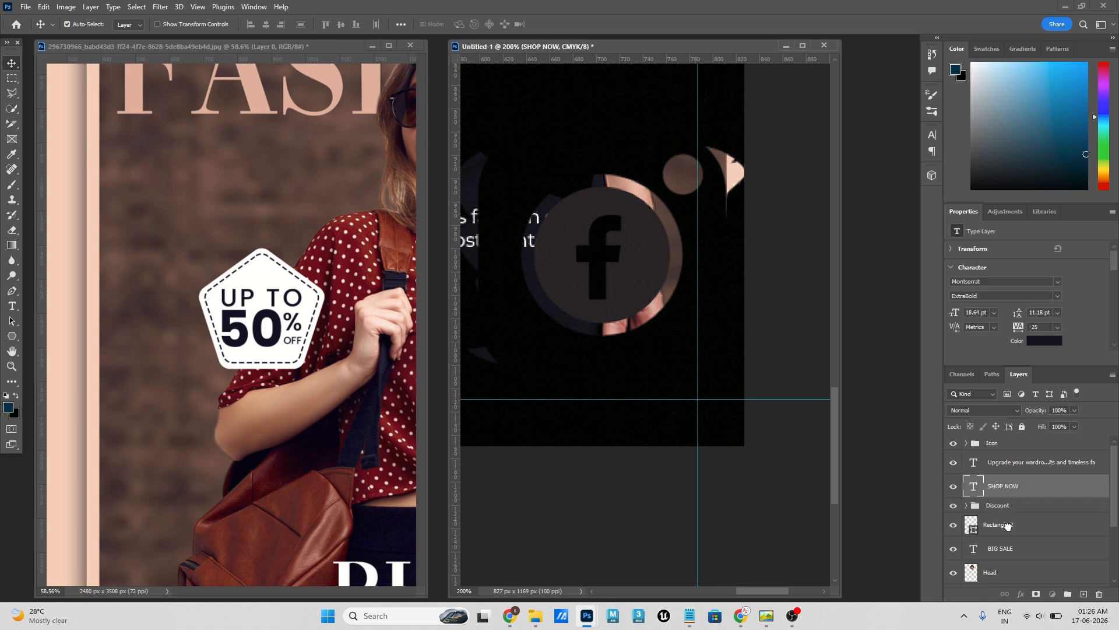
left_click_drag(1006, 525, 1003, 529)
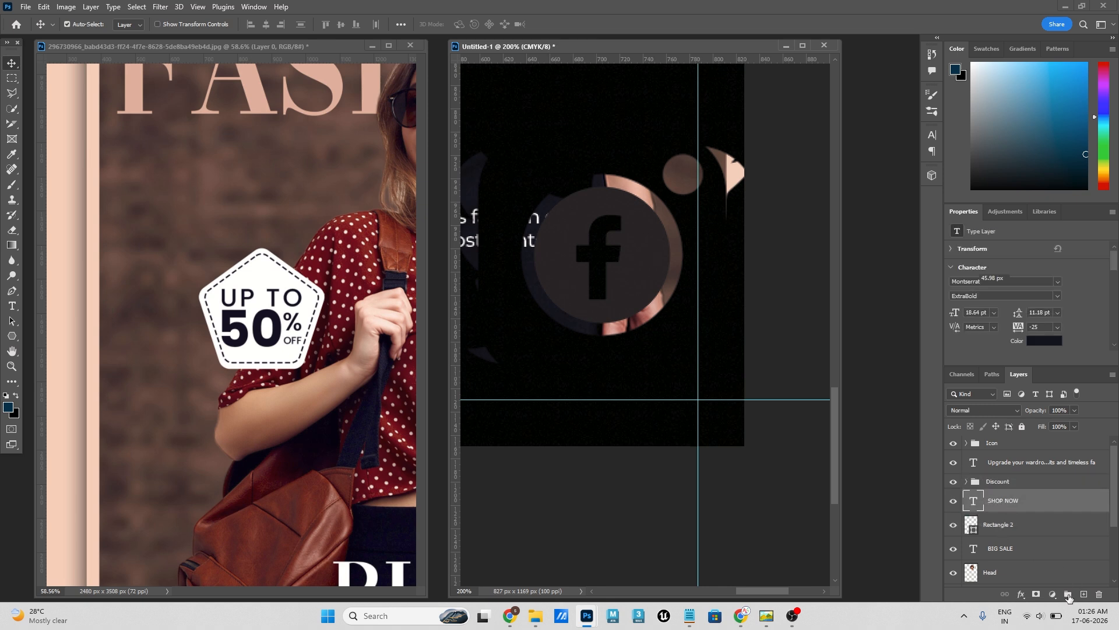
left_click(1004, 527, "shift")
key("ctrl+g")
double_click(995, 496)
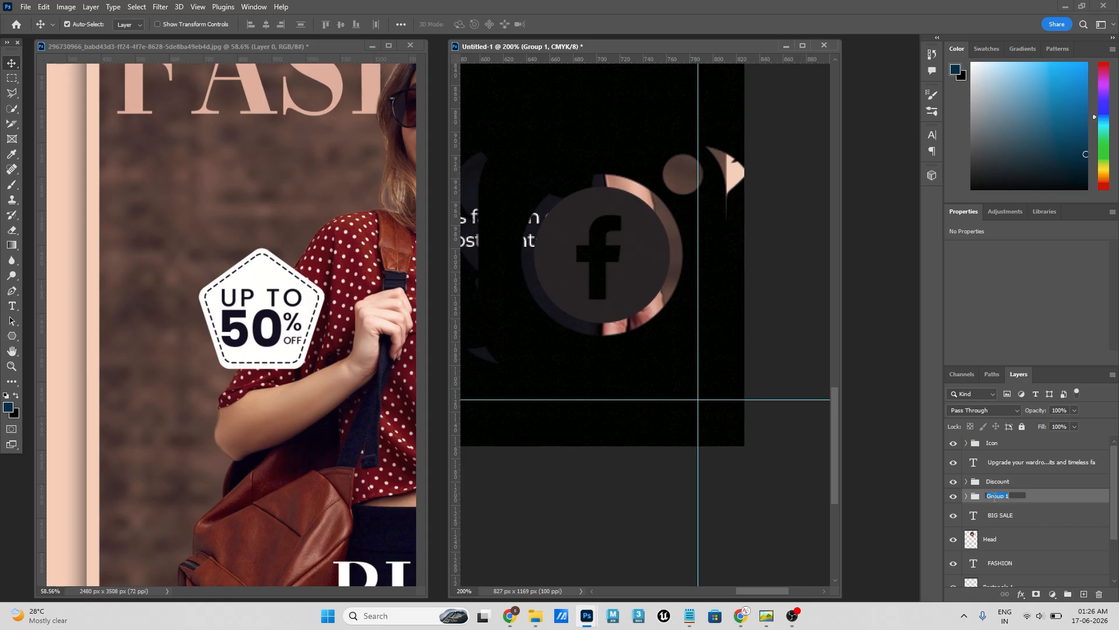
type("SHop Now")
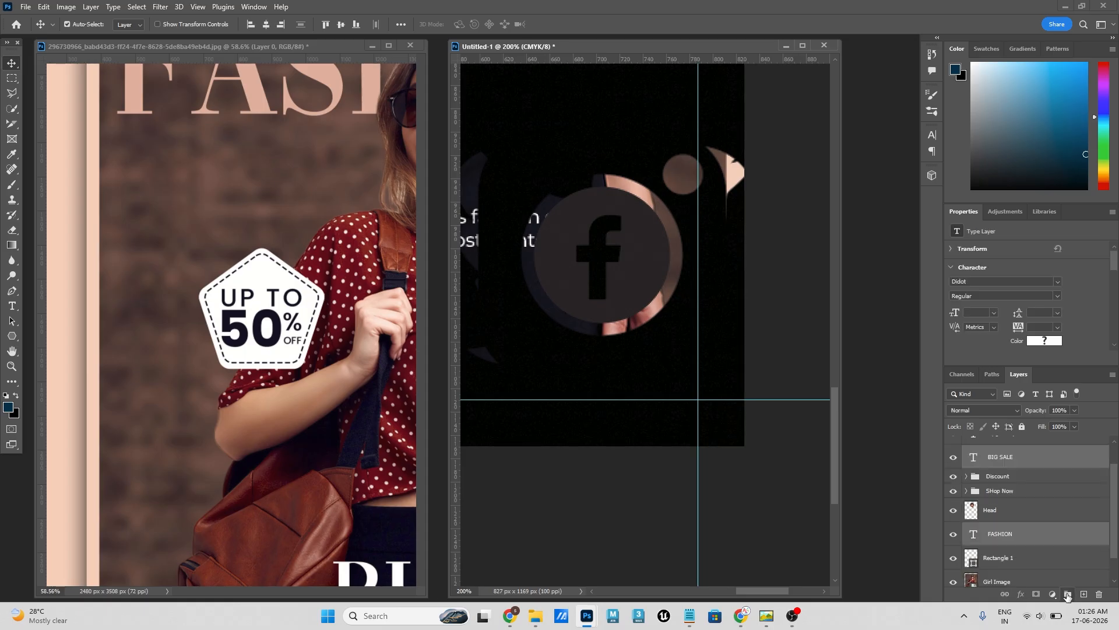
- Group the FASHION, BIG SALE and paragraph text layers as "Text", and move the Head layer above that group
left_click(1067, 594)
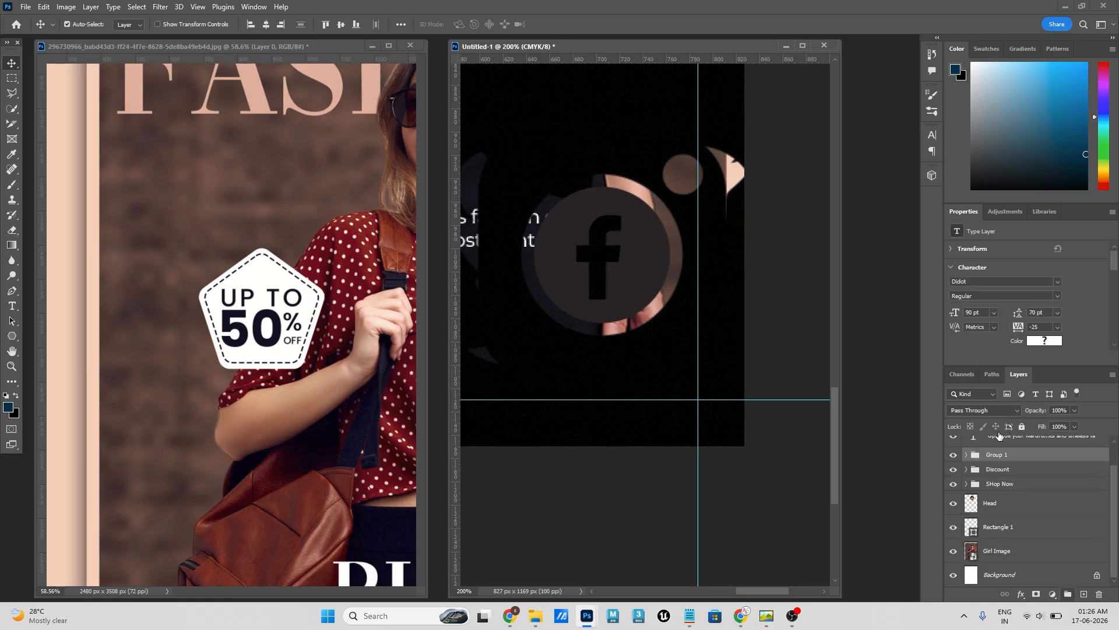
double_click(993, 468)
type("Te")
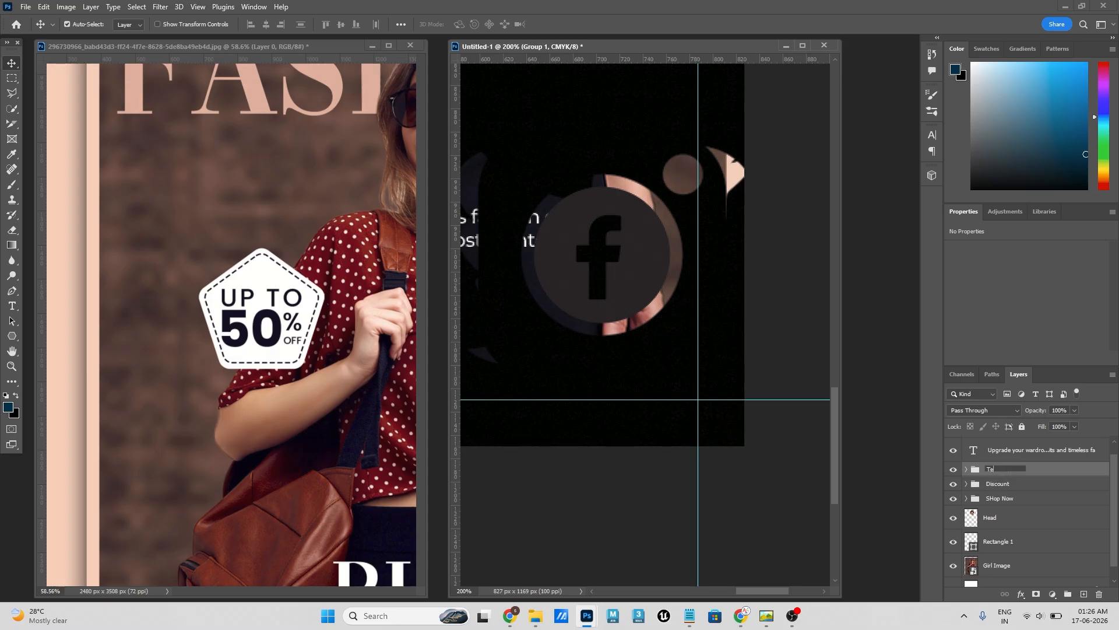
type("xt")
key("Return")
left_click_drag(984, 447, 995, 469)
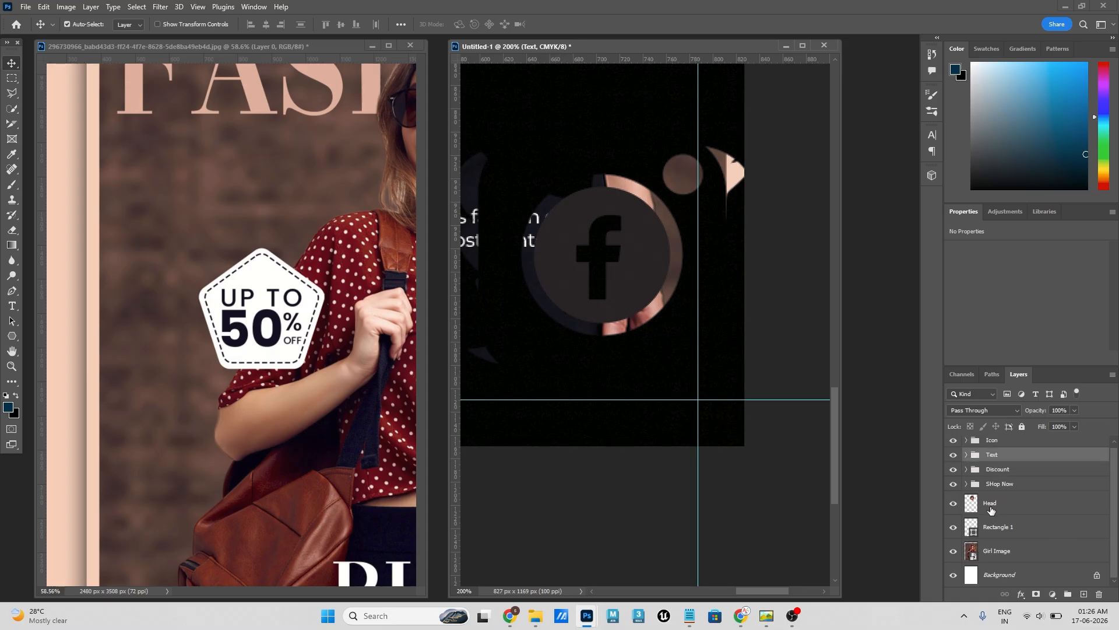
left_click_drag(990, 509, 1004, 448)
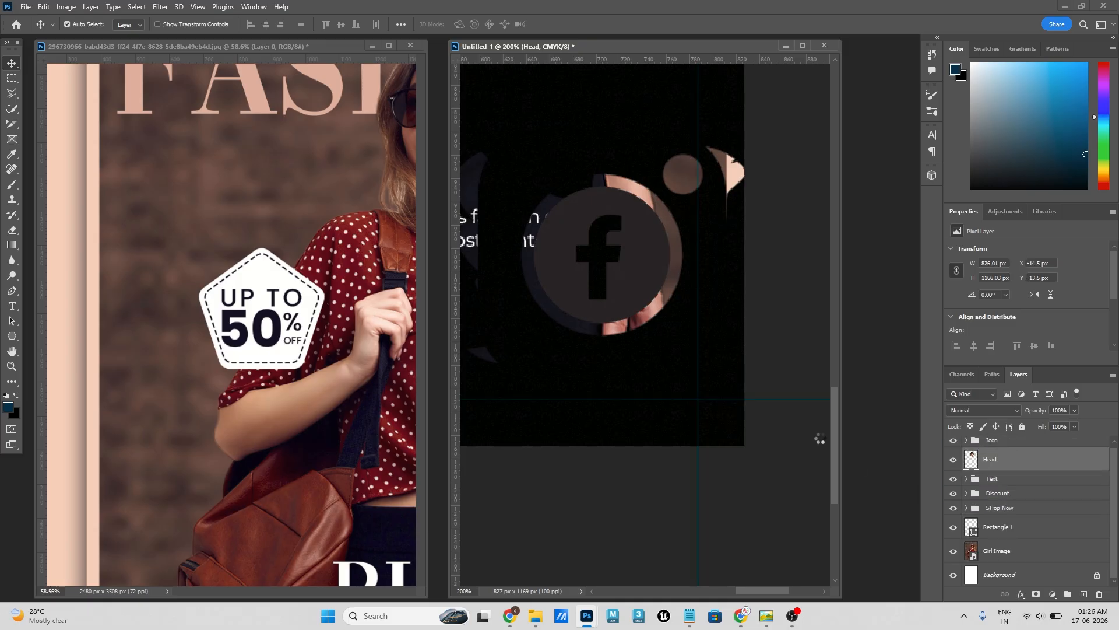
left_click(689, 359)
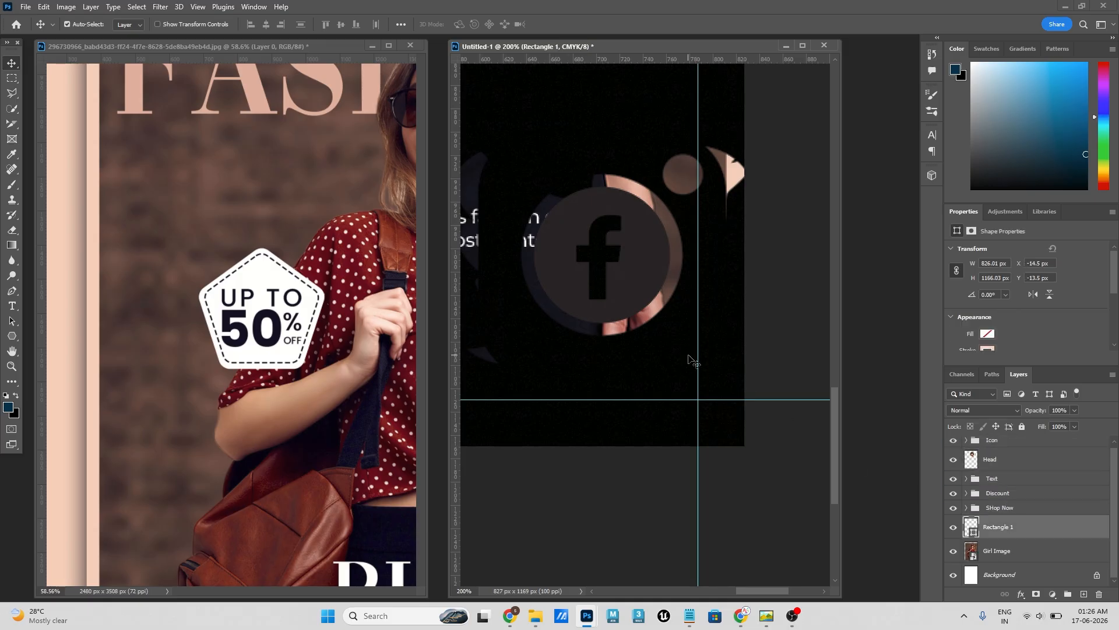
- Scale the Icon group down proportionally to about 8.5% around its centre in the flyer
left_click(1000, 442)
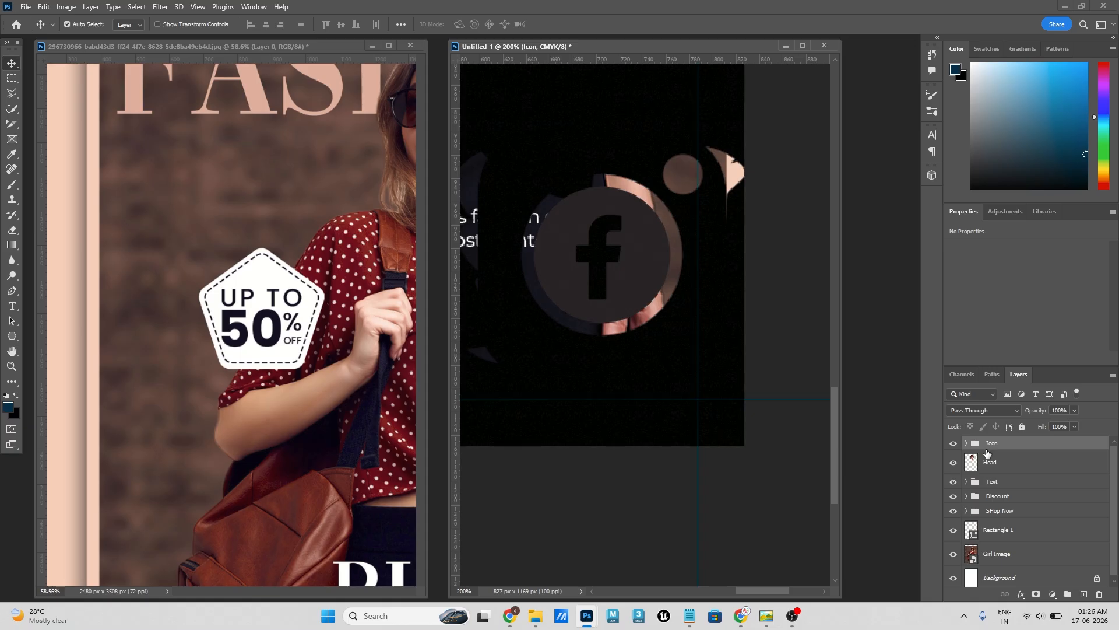
left_click(966, 444)
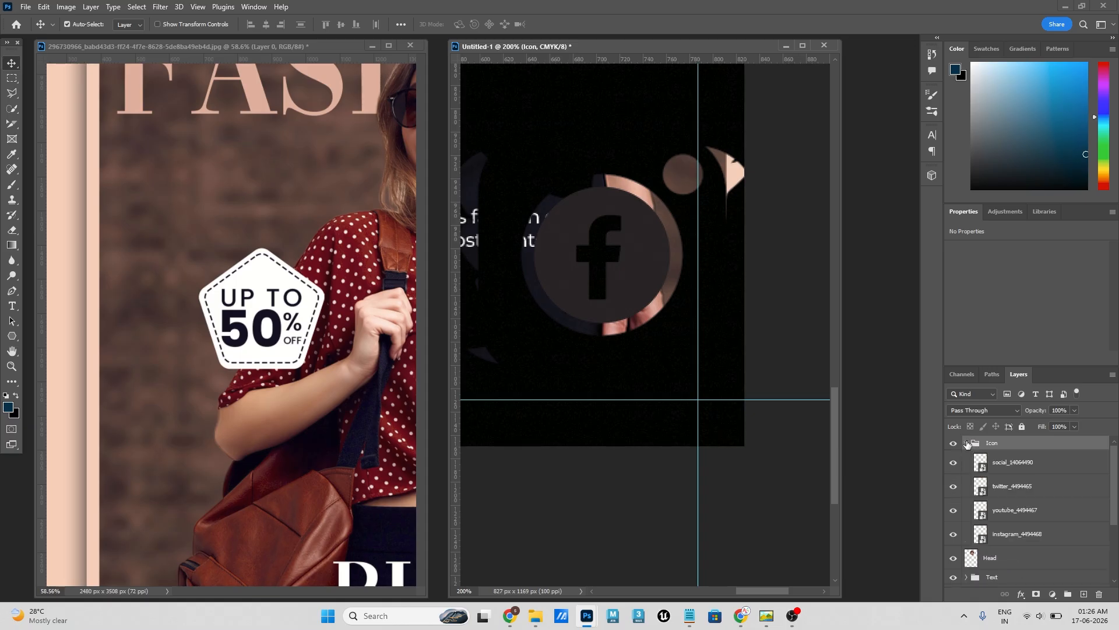
left_click(966, 444)
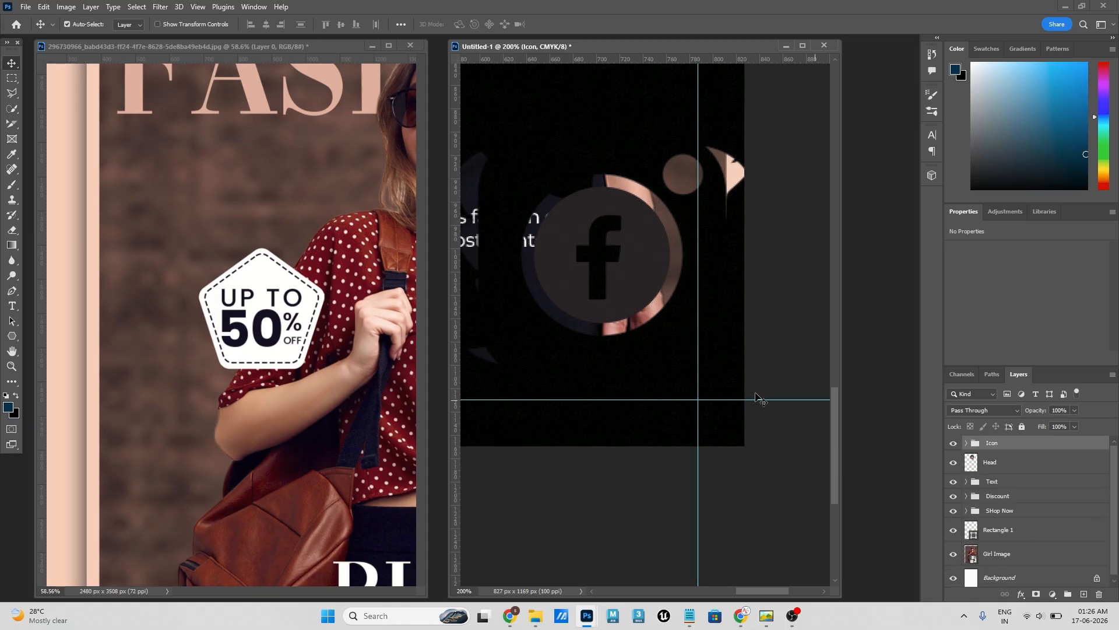
key("ctrl+t")
key("ctrl+0")
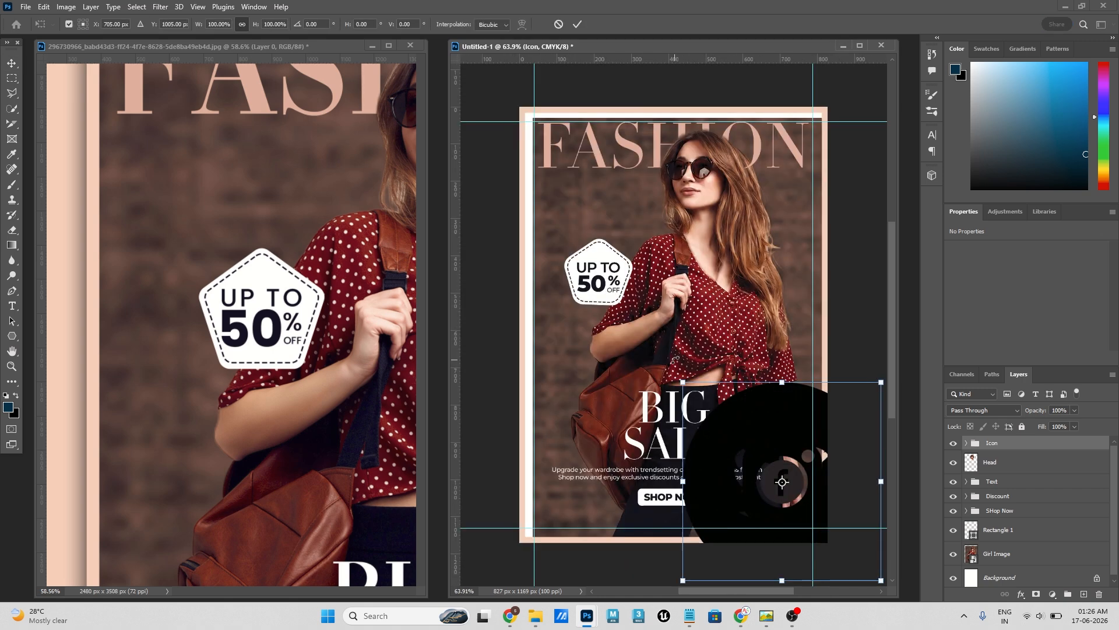
left_click_drag(882, 383, 646, 188)
key("ctrl+plus")
key("ctrl+plus")
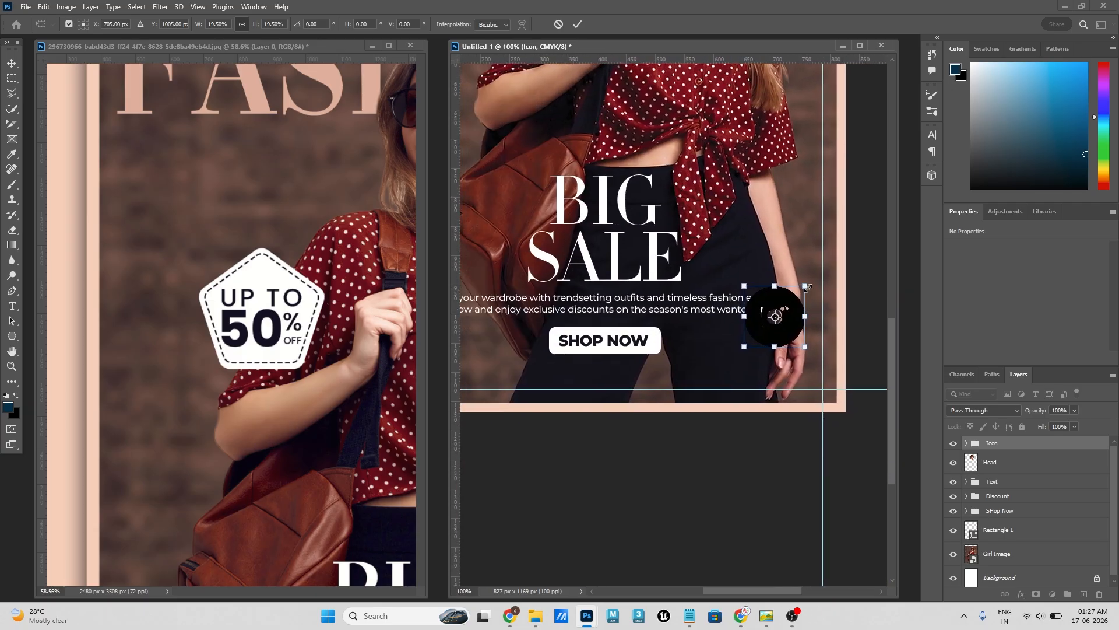
left_click_drag(809, 286, 791, 303)
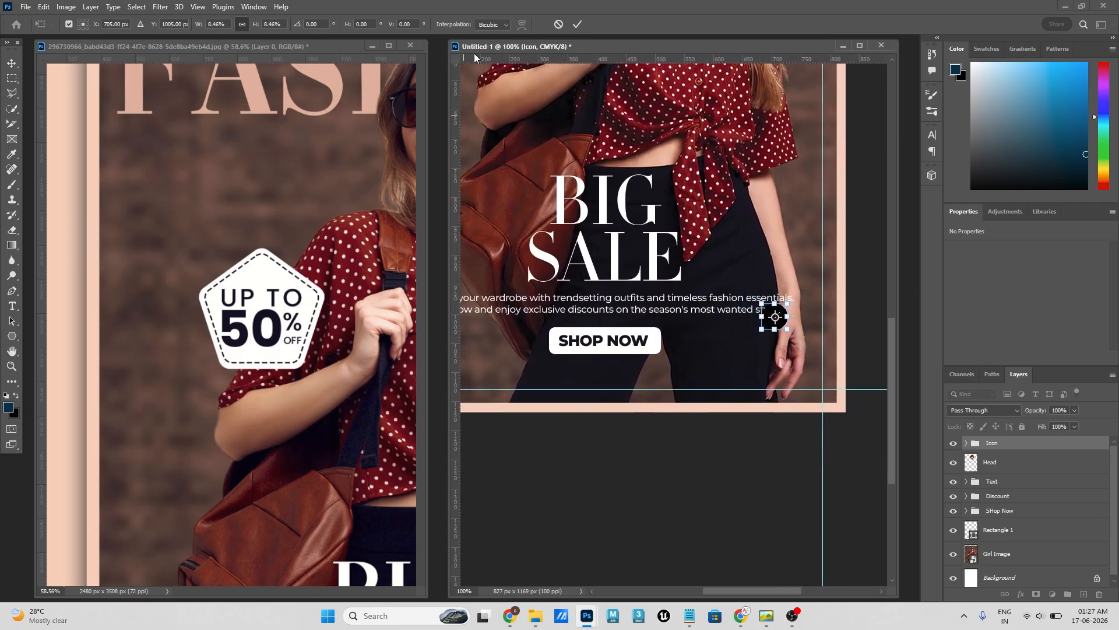
left_click(577, 24)
- Check the reference poster's social icons, then place the flyer's stacked icons just above the lower margin guide at about 33 px
left_click(202, 270)
left_click_drag(271, 312, 207, 261)
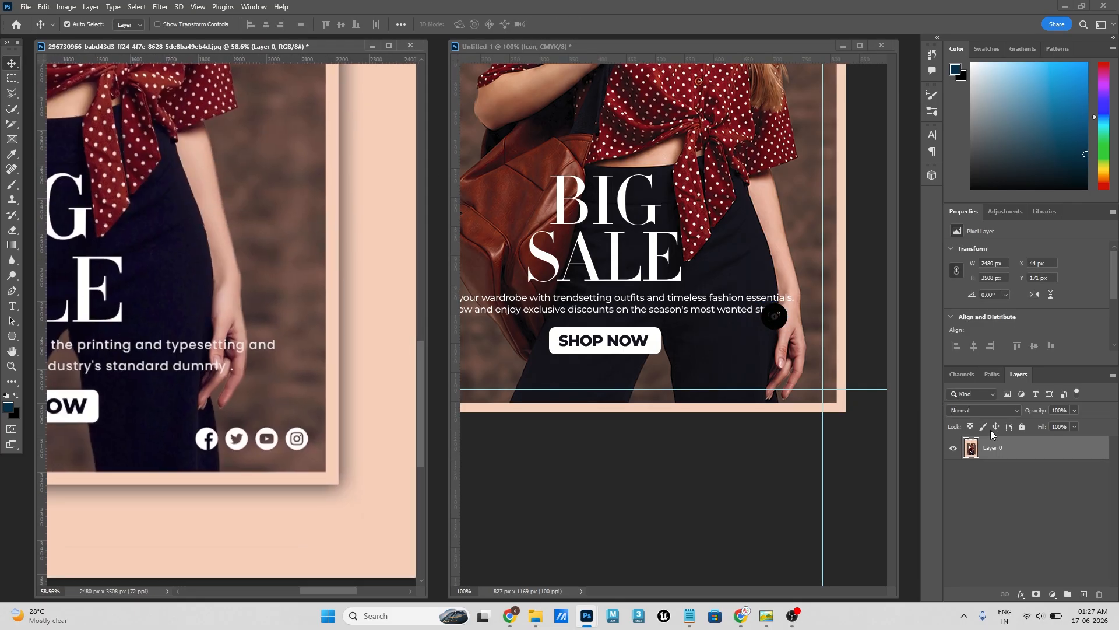
left_click(803, 341)
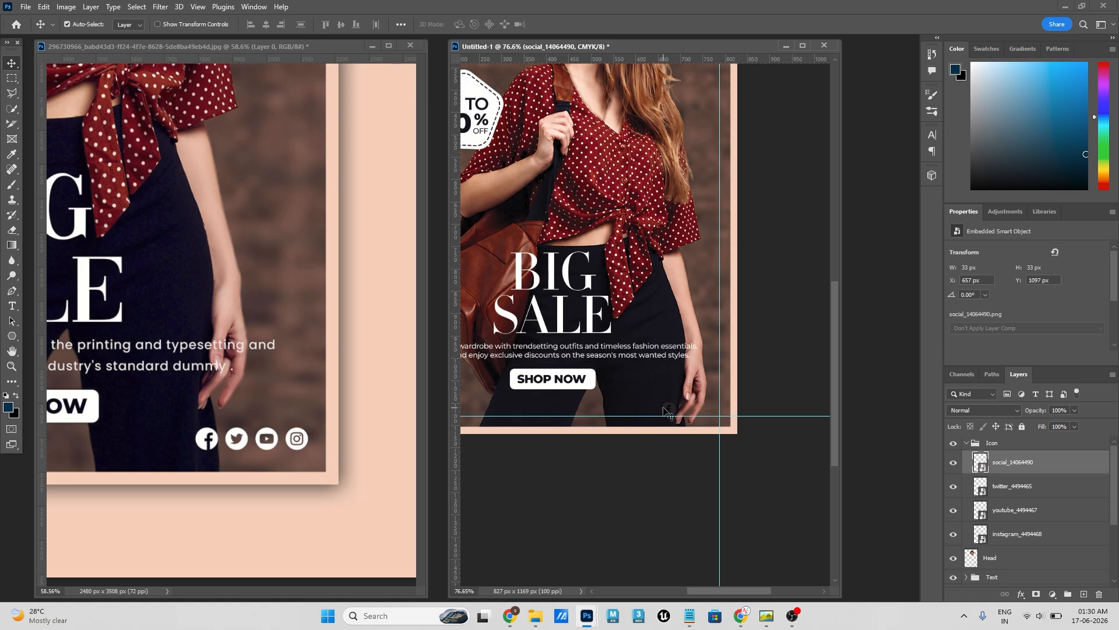
- Apply a white (ffffff) Color Overlay at 100% opacity to the Icon group
left_click(1006, 444)
left_click(966, 443)
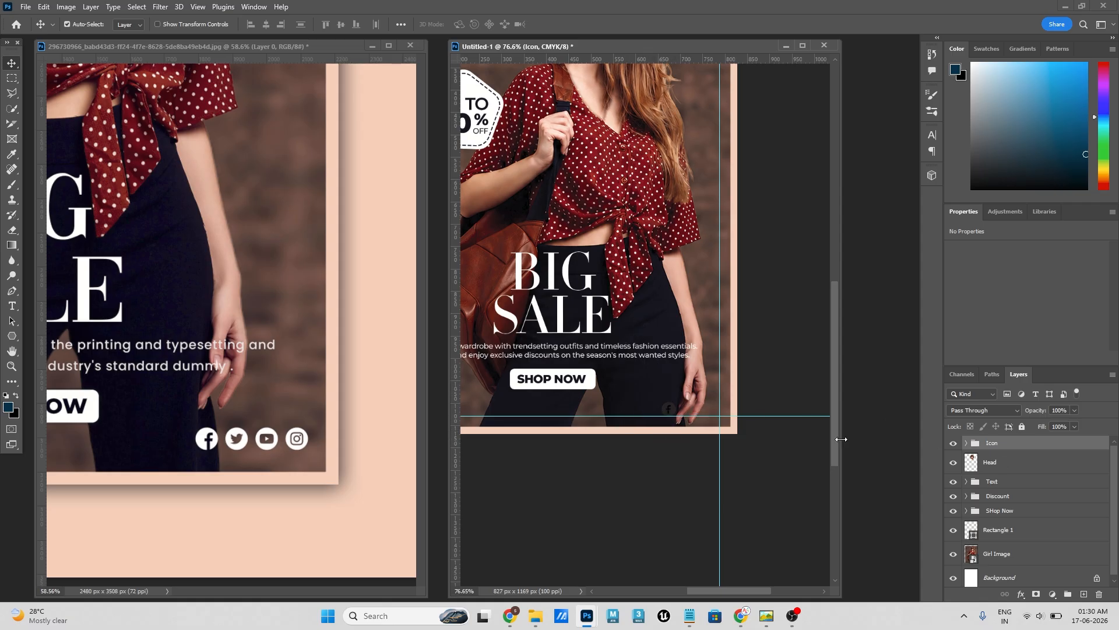
left_click(966, 443)
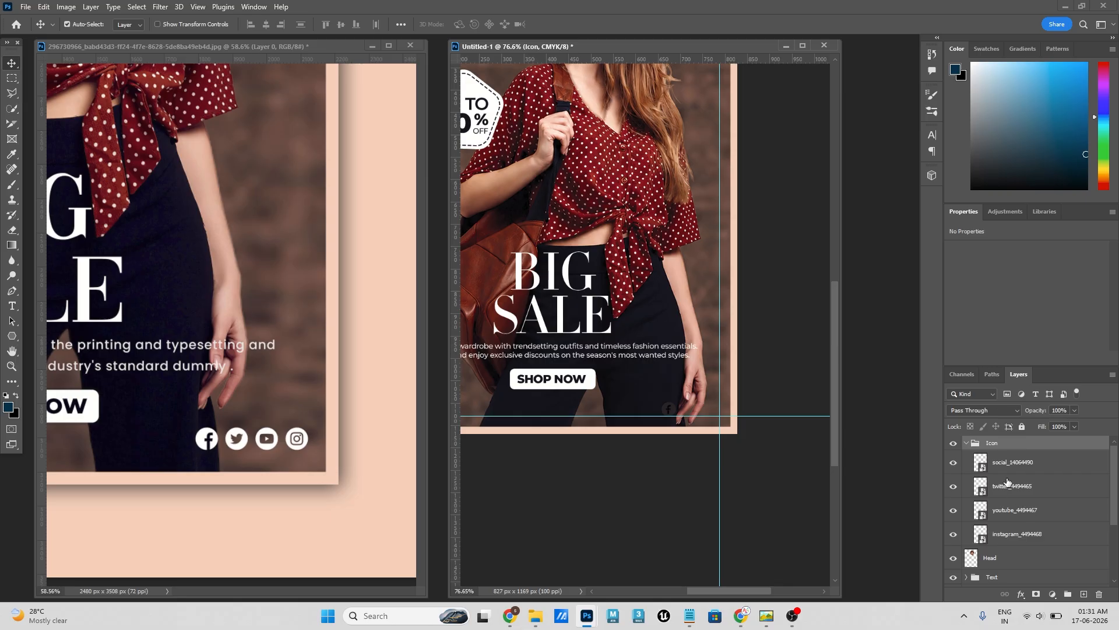
left_click(966, 444)
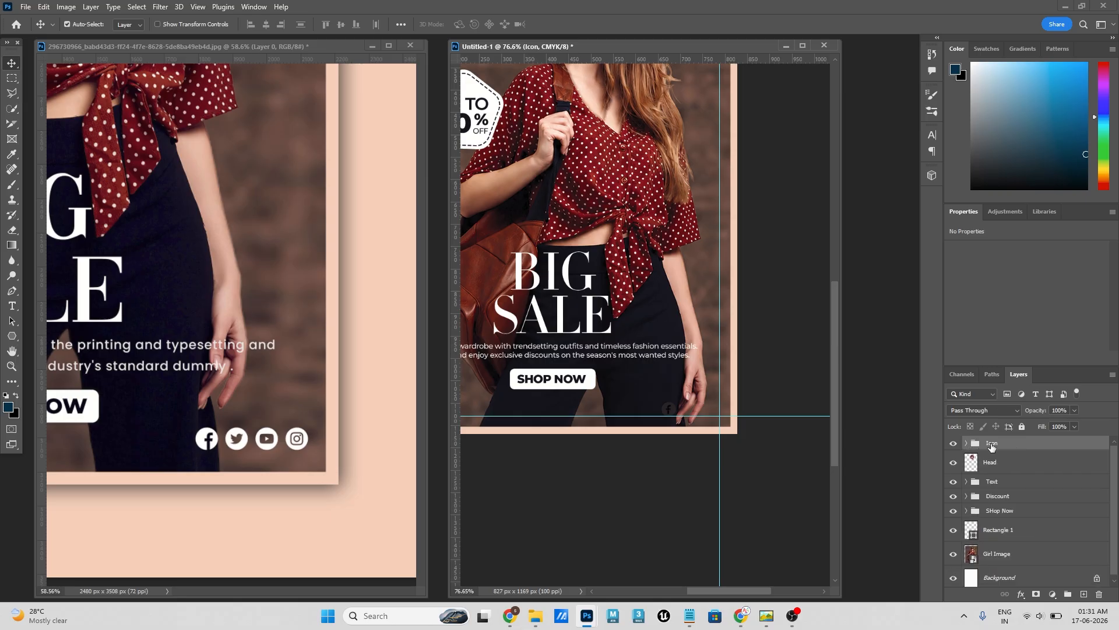
right_click(999, 445)
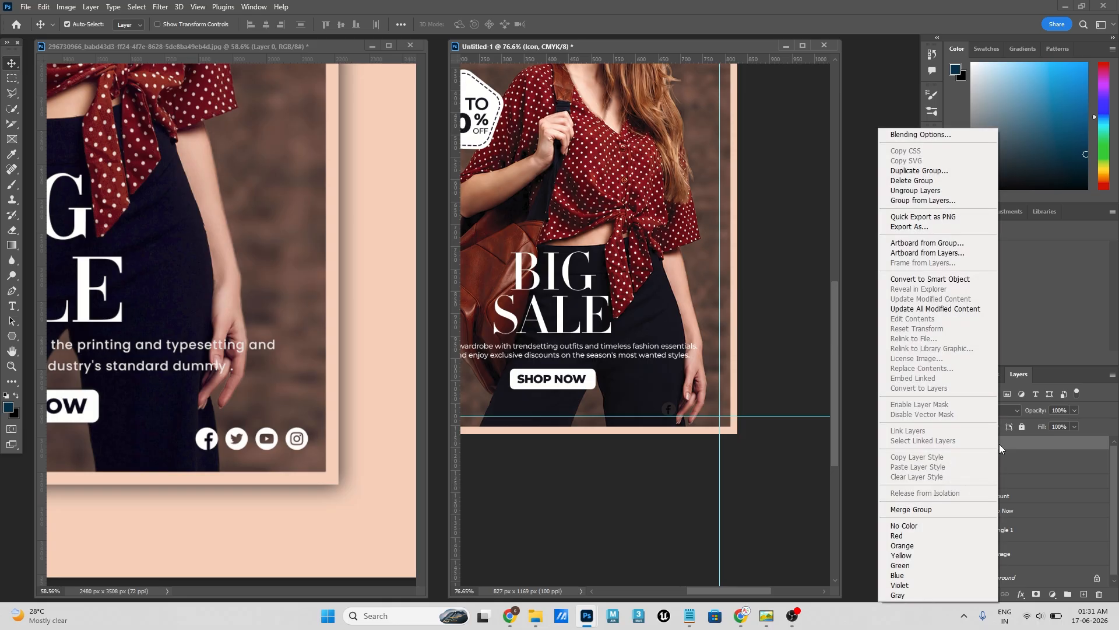
left_click(946, 134)
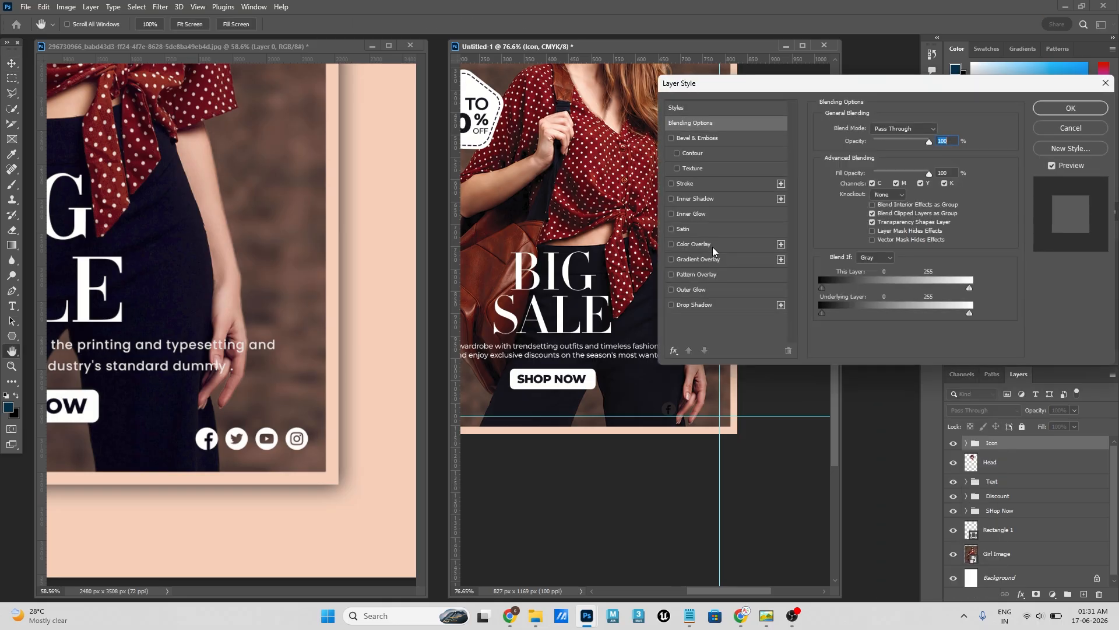
left_click(694, 244)
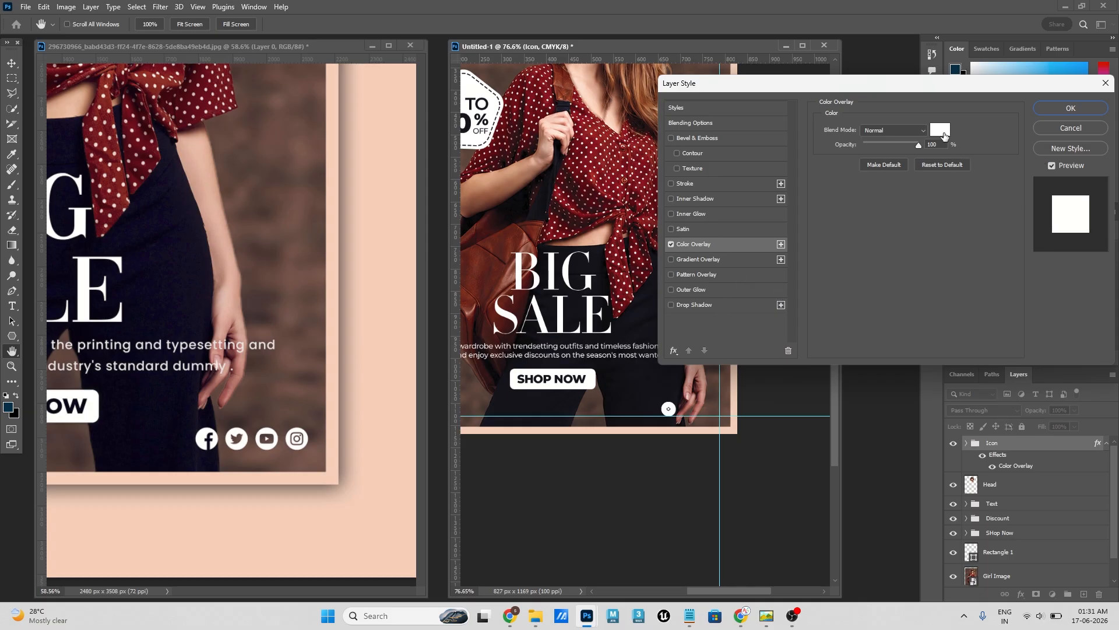
left_click(943, 133)
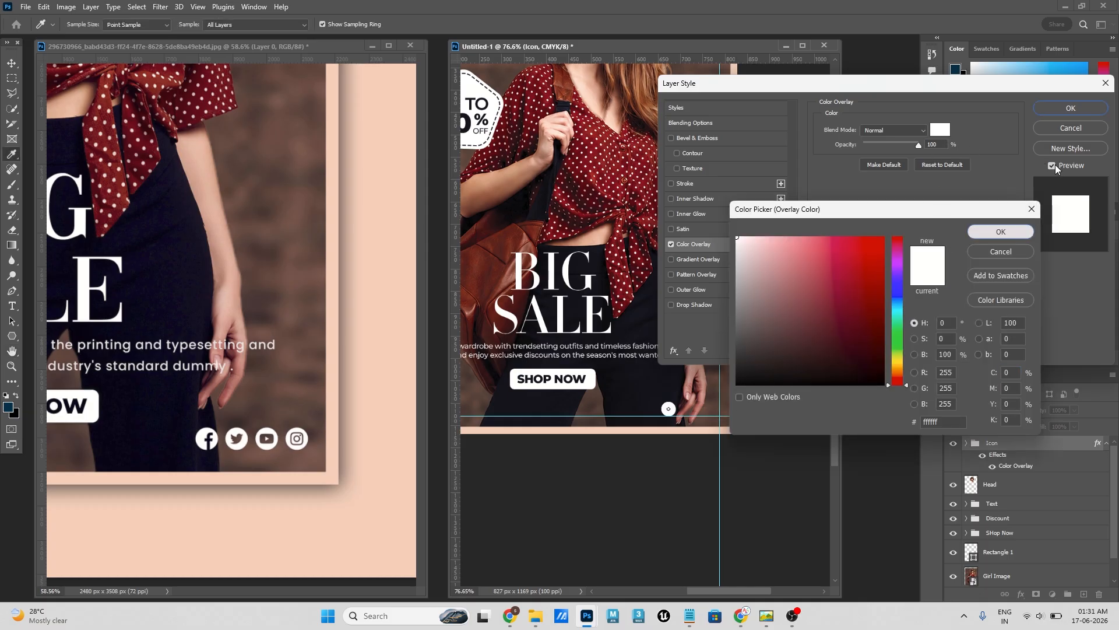
left_click(1000, 231)
left_click(1070, 108)
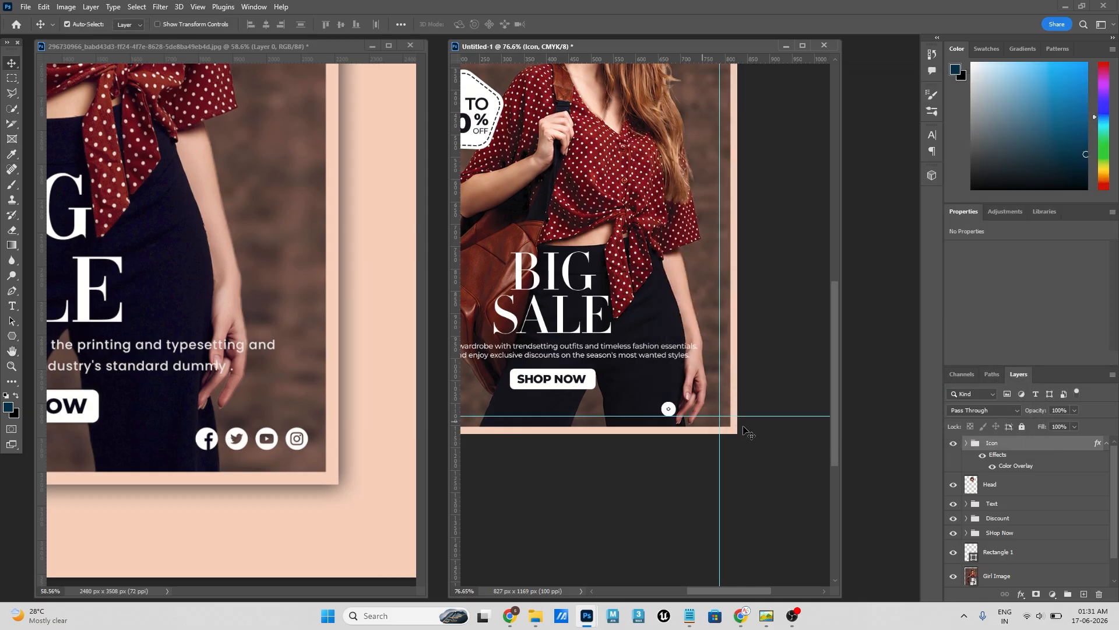
- Spread the stacked icons into a row ordered Facebook, Twitter, YouTube, Instagram, ending at the flyer's right margin guide
left_click(966, 443)
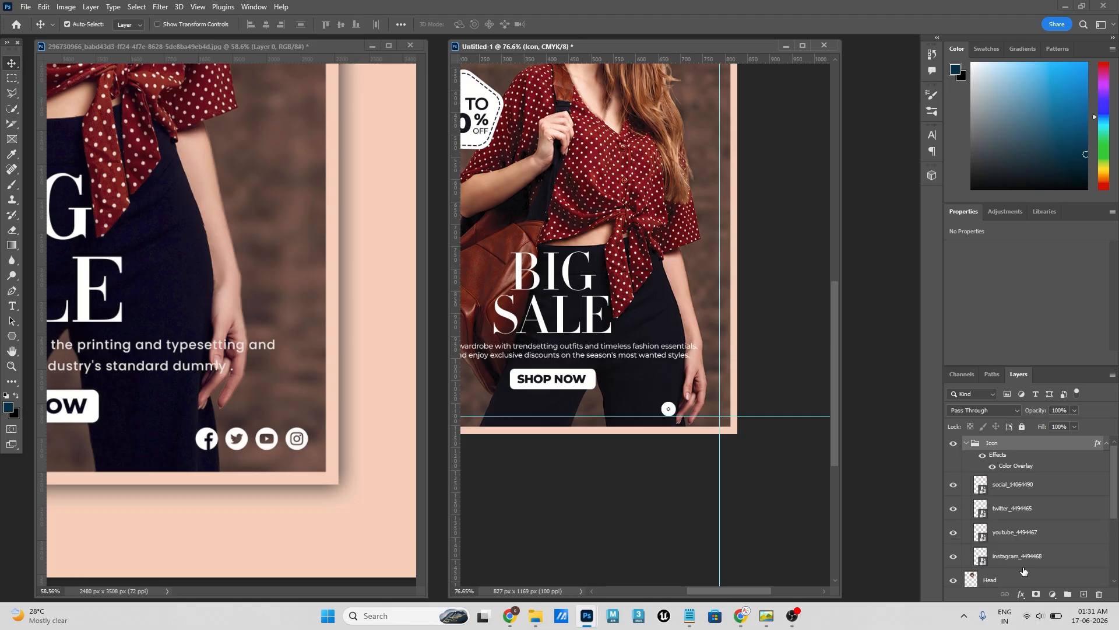
left_click(967, 443)
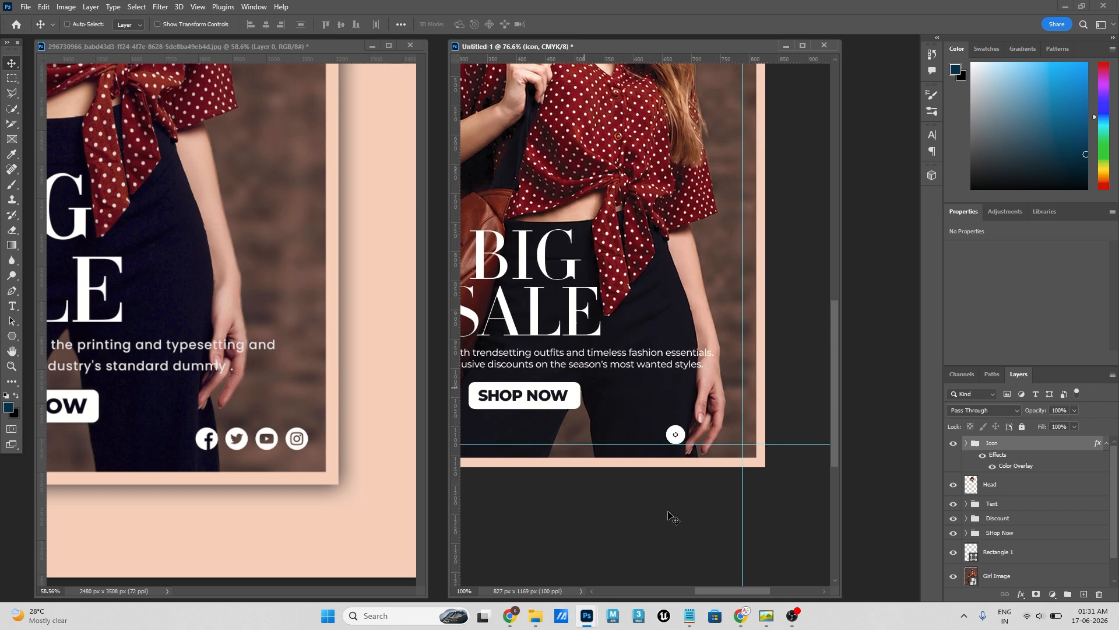
key("ctrl+plus")
key("ctrl+plus")
left_click_drag(623, 432, 555, 328)
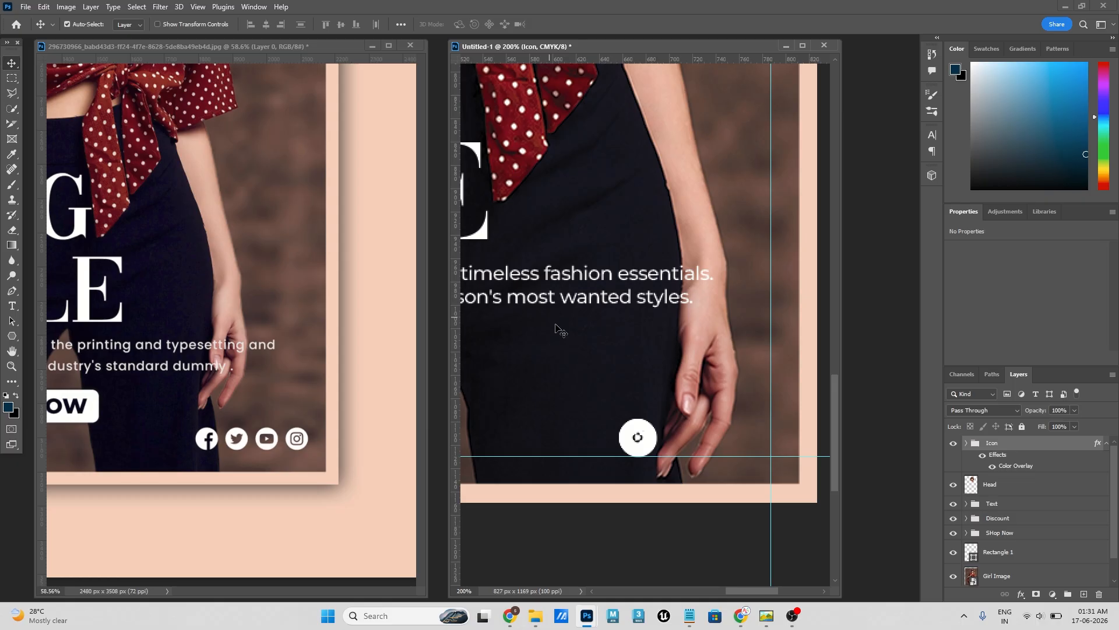
left_click_drag(651, 437, 759, 443)
left_click_drag(638, 448, 710, 448)
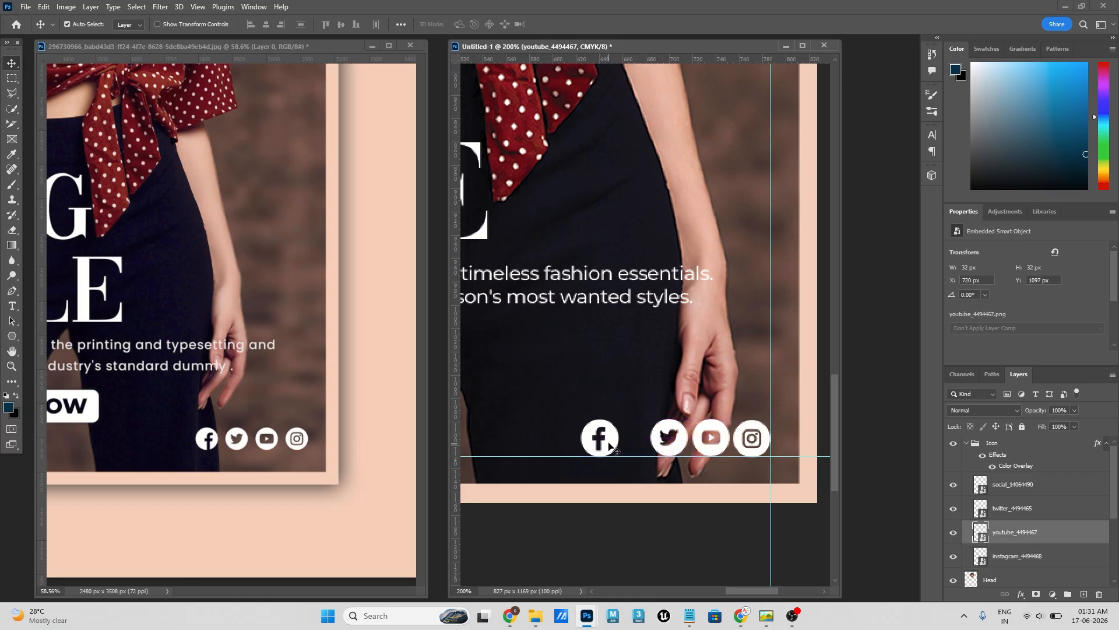
left_click_drag(611, 446, 632, 446)
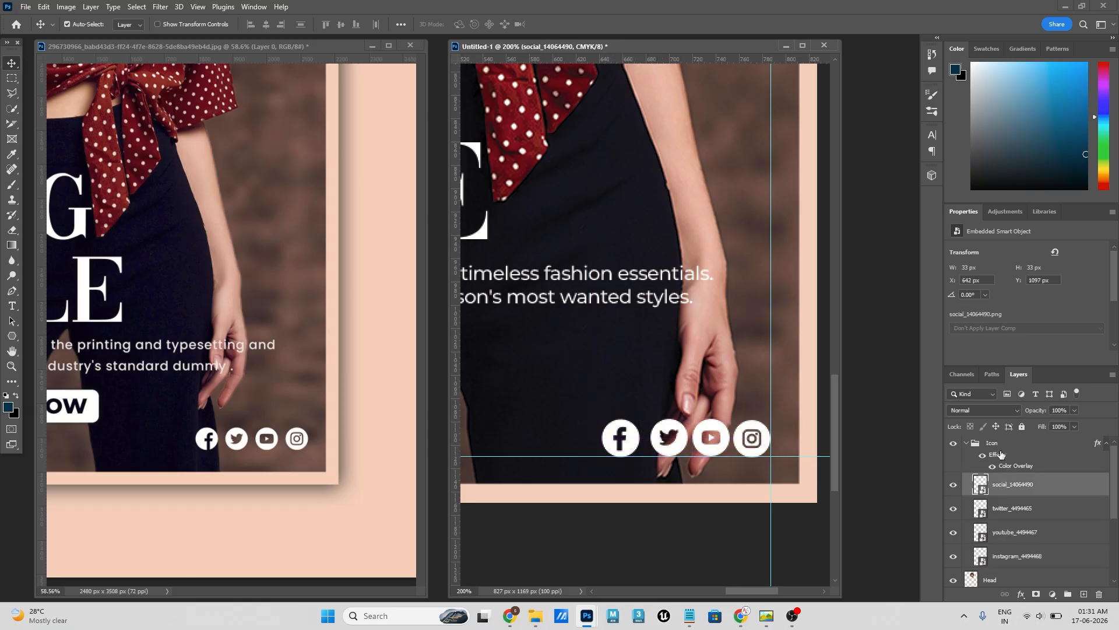
- Scale the Icon group to about 70%, keeping its right edge against the right margin guide, just above the lower one
left_click(981, 447)
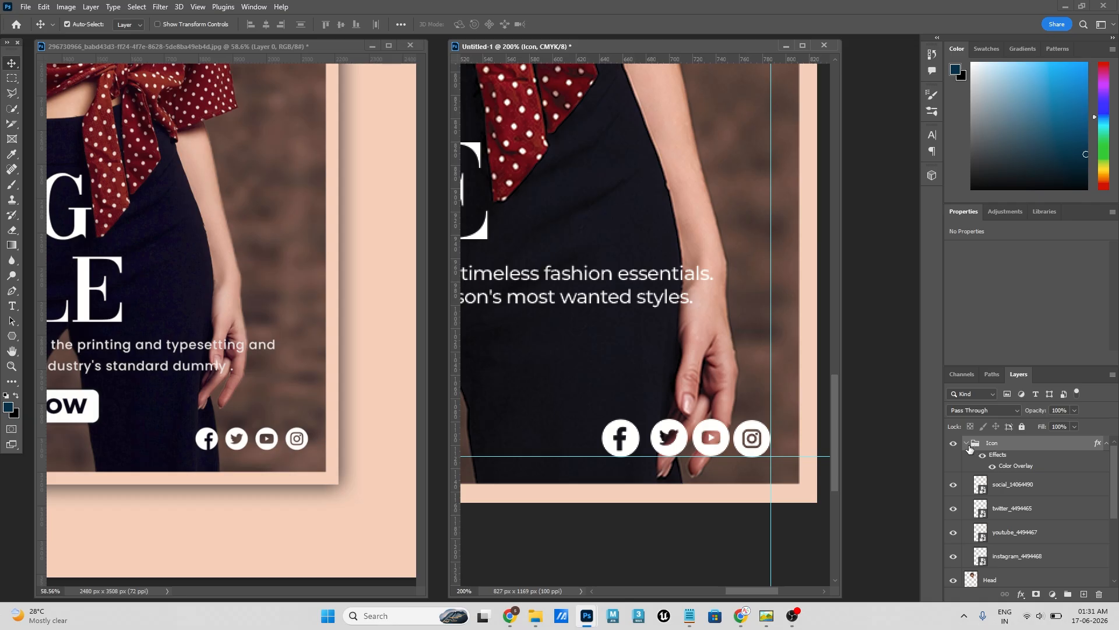
left_click(966, 443)
key("ctrl+t")
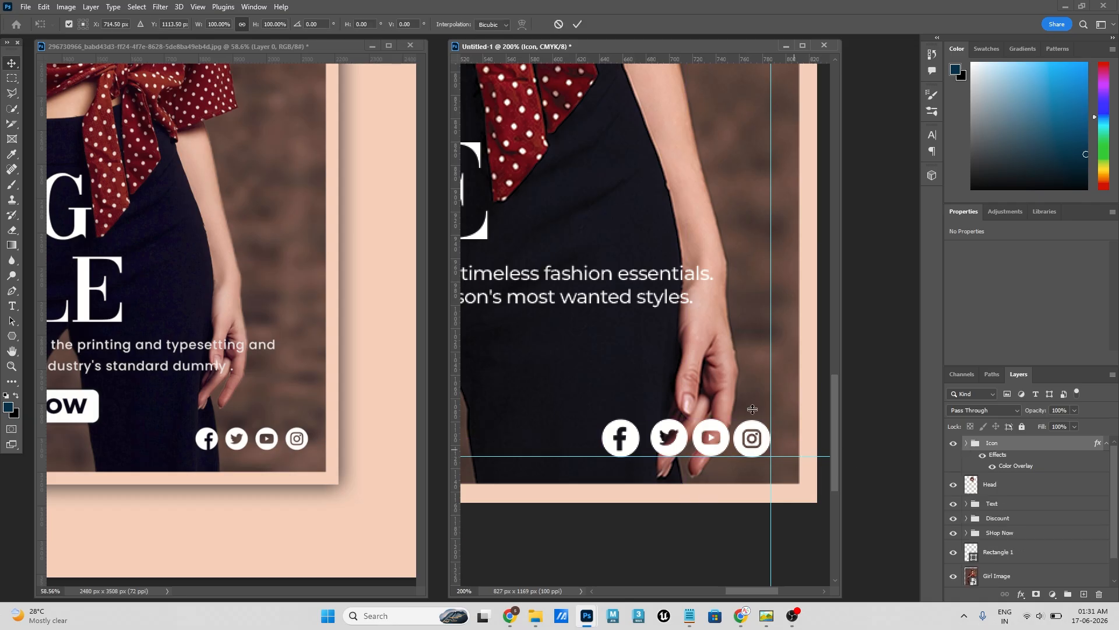
mouse_move(765, 438)
left_mouse_down()
mouse_move(741, 438)
mouse_move(747, 447)
left_mouse_up()
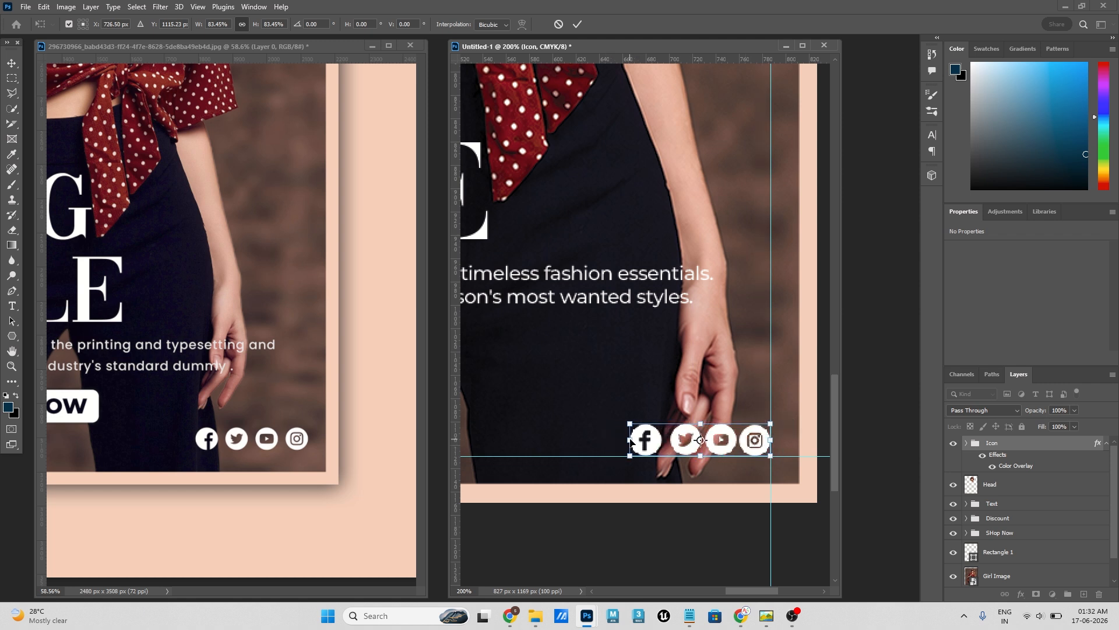
left_click_drag(630, 440, 646, 440)
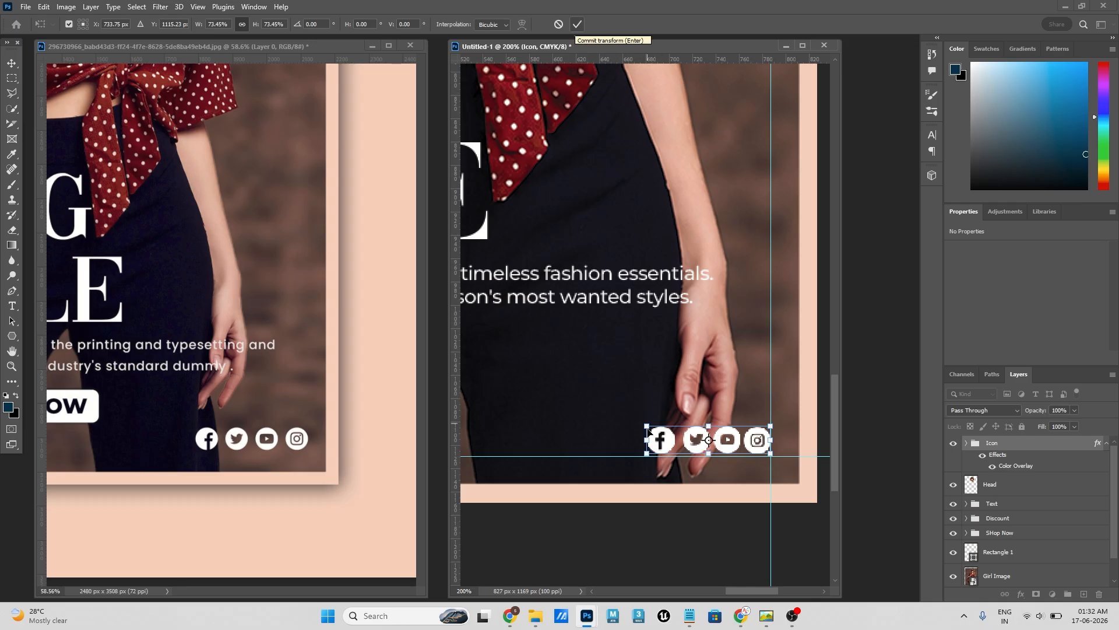
left_click_drag(647, 440, 652, 440)
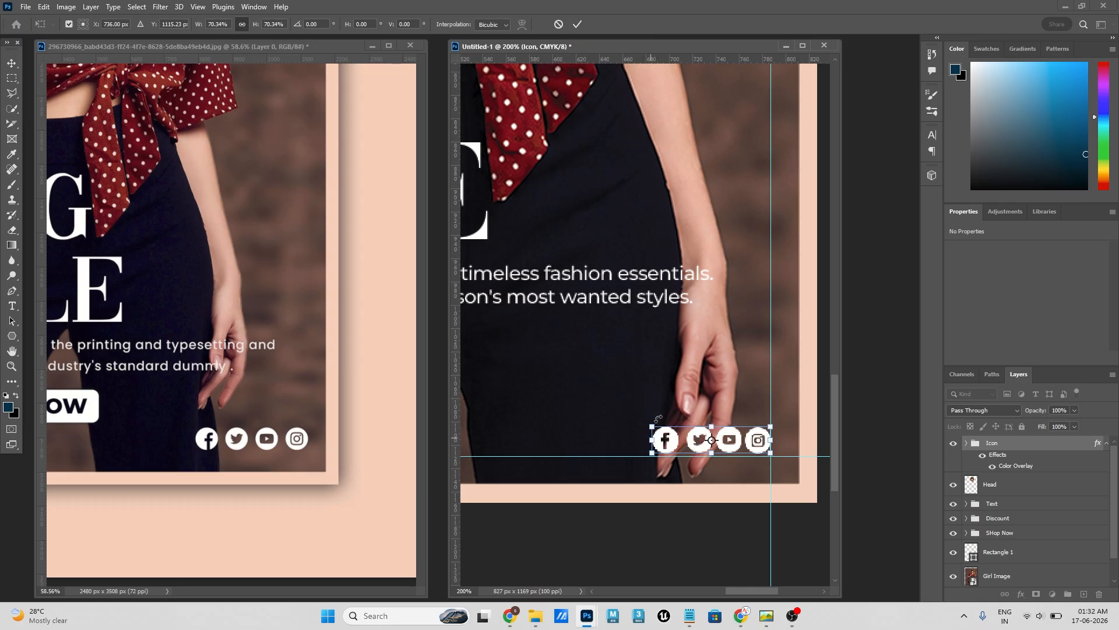
left_click(577, 24)
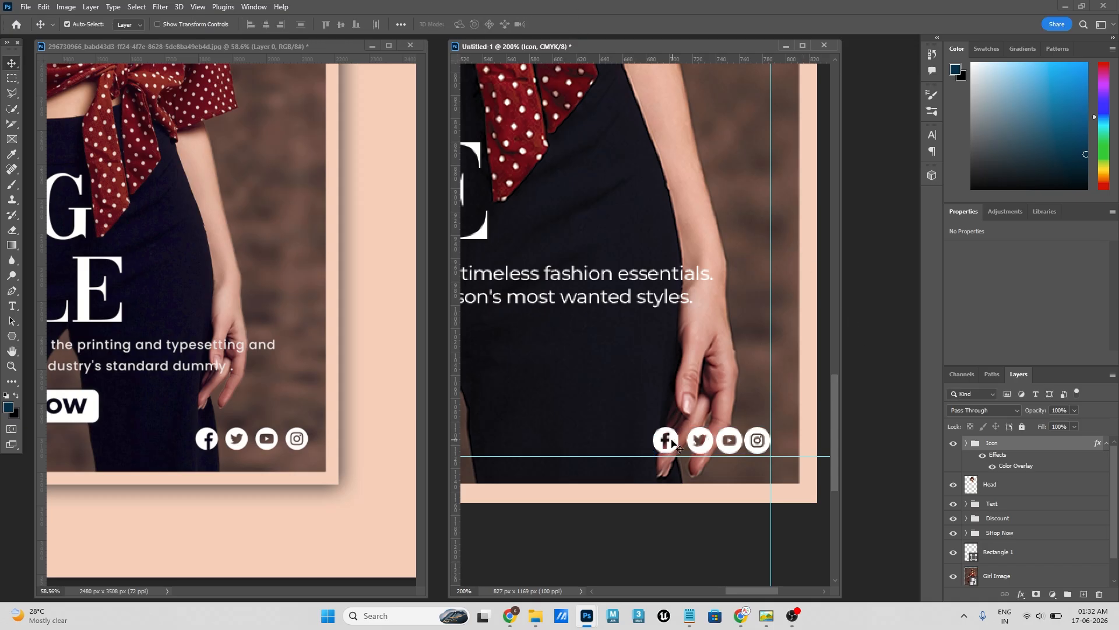
- Move the Facebook icon outward and distribute the four social icons evenly by their horizontal centres
left_click_drag(672, 442, 663, 444)
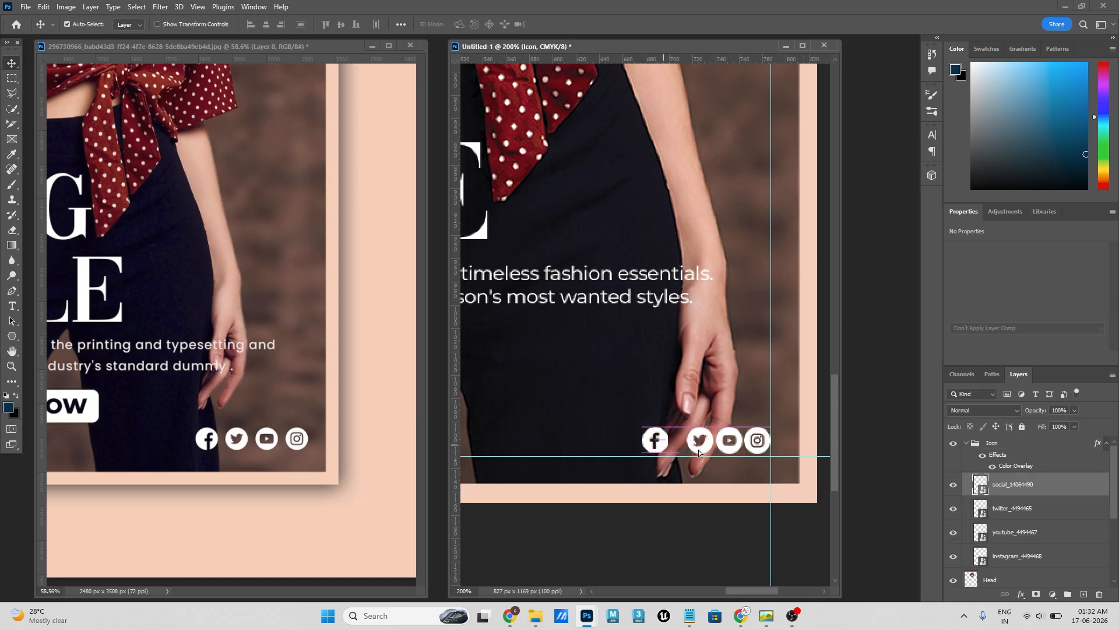
left_click(1018, 557, "shift")
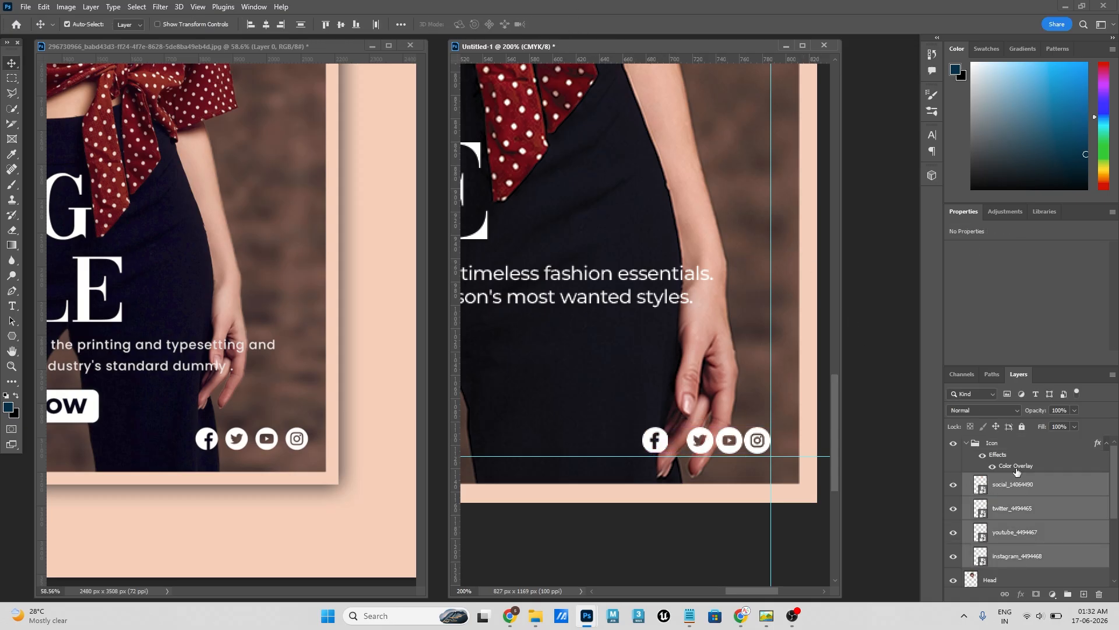
left_click(401, 24)
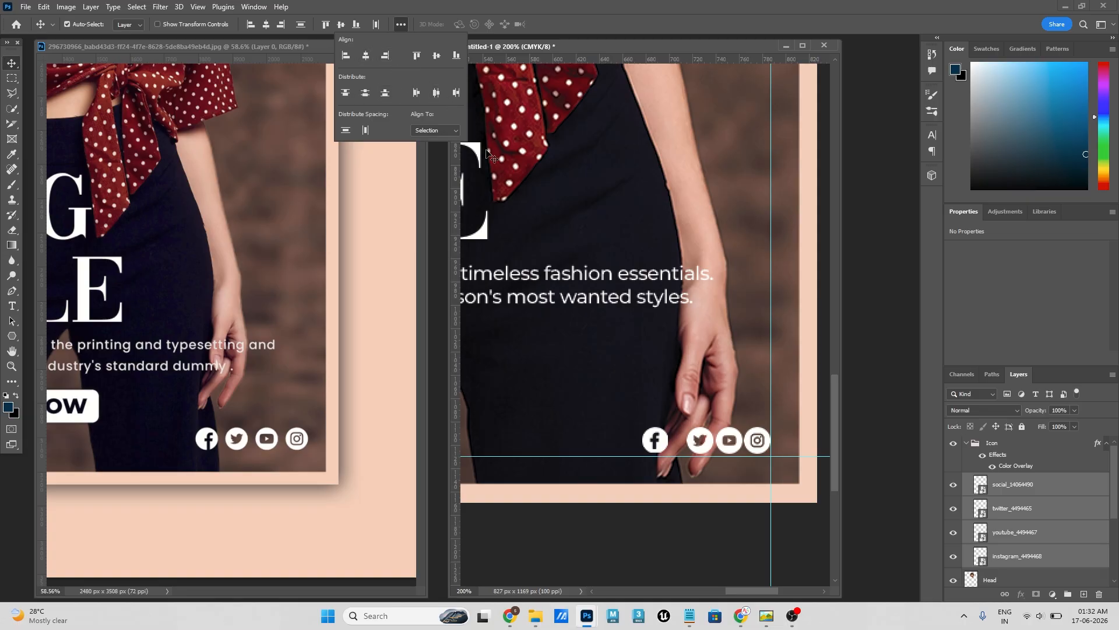
left_click(437, 97)
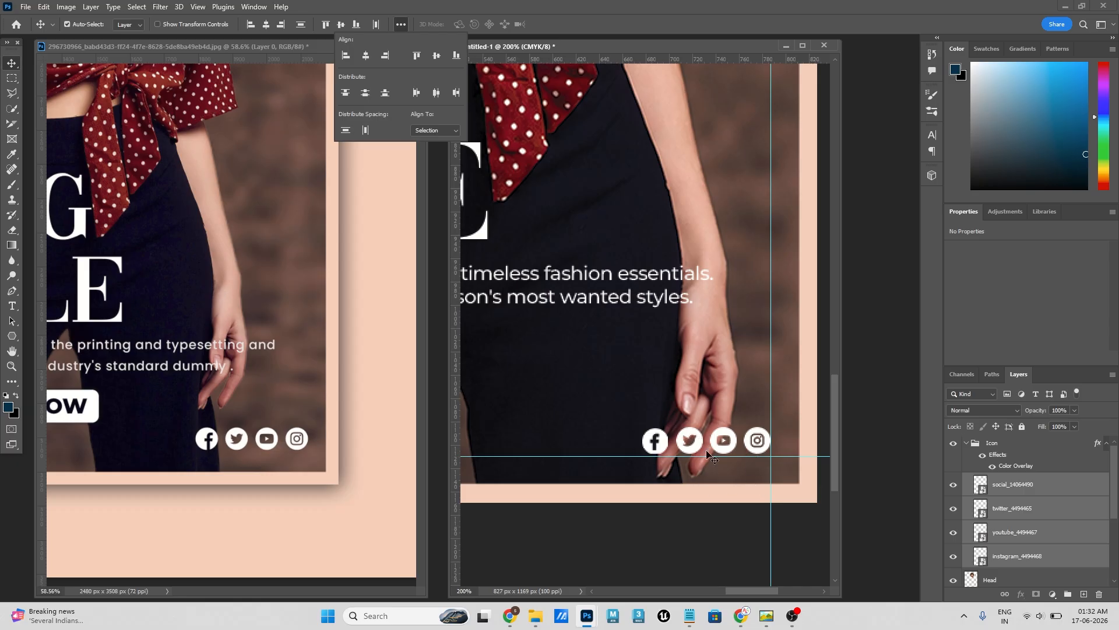
left_click(878, 312)
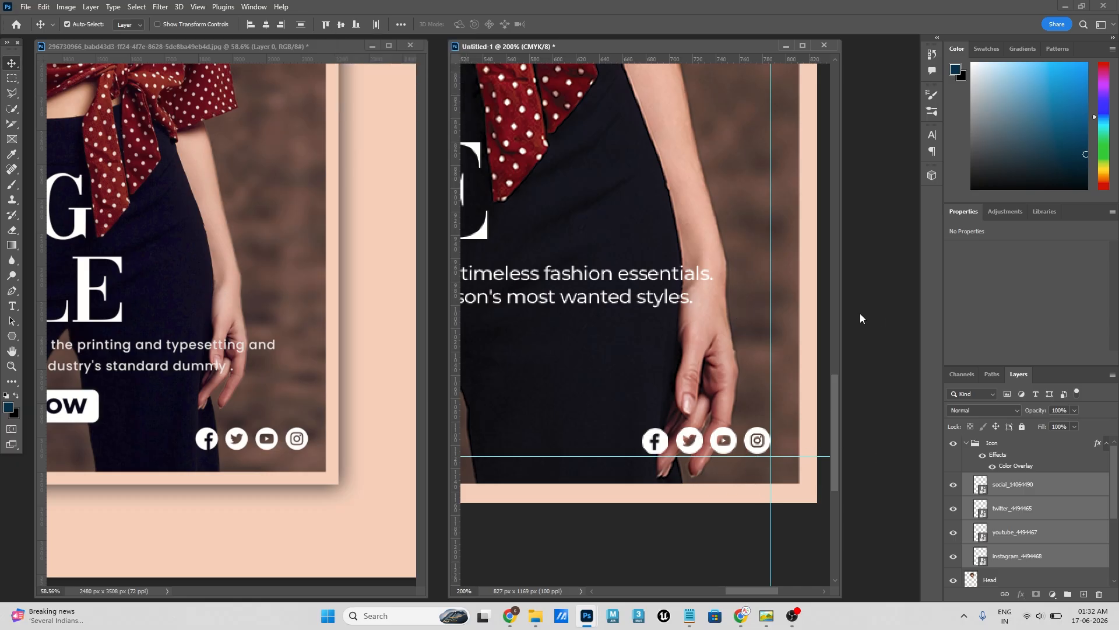
left_click(966, 444)
- Compare the flyer's lower area with the reference poster and examine the reference's website block in its lower-left corner
key("ctrl+0")
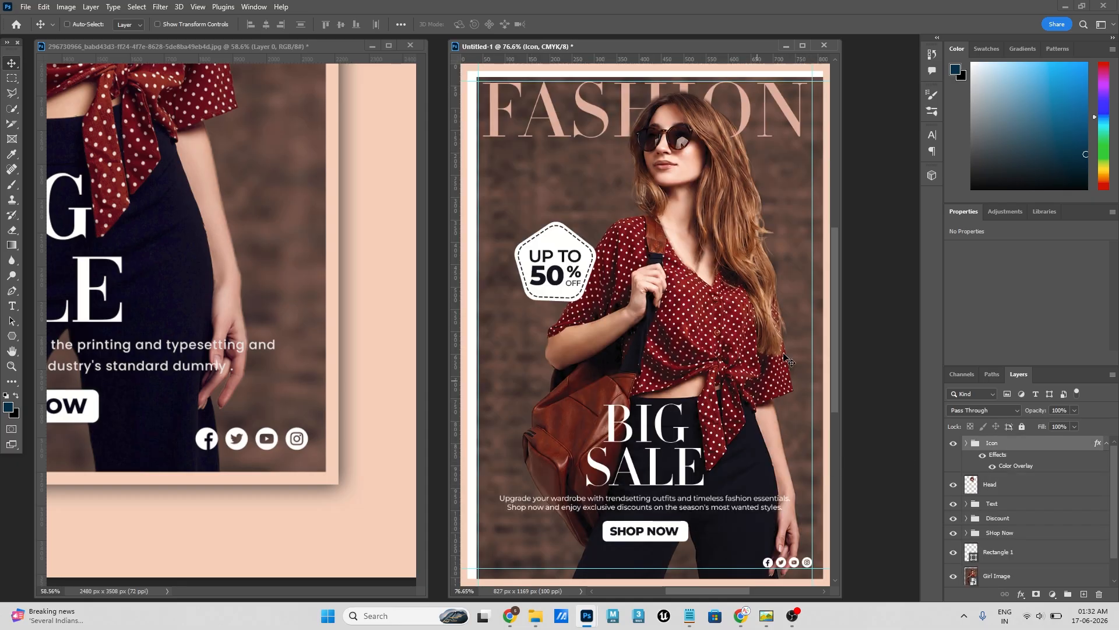
left_click_drag(710, 450, 707, 258)
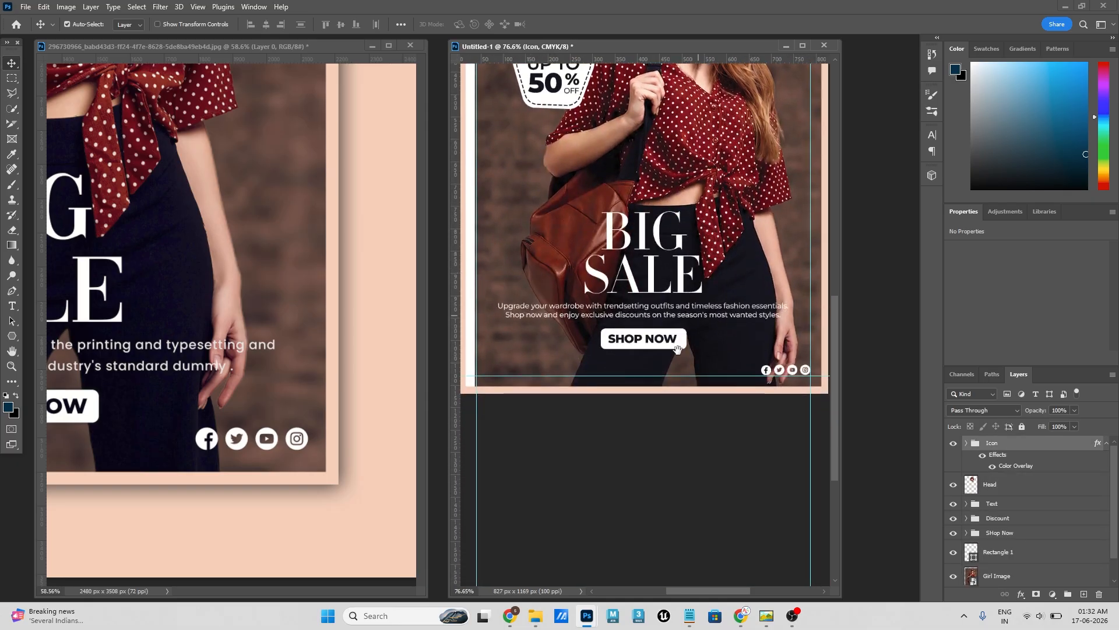
left_click(191, 389)
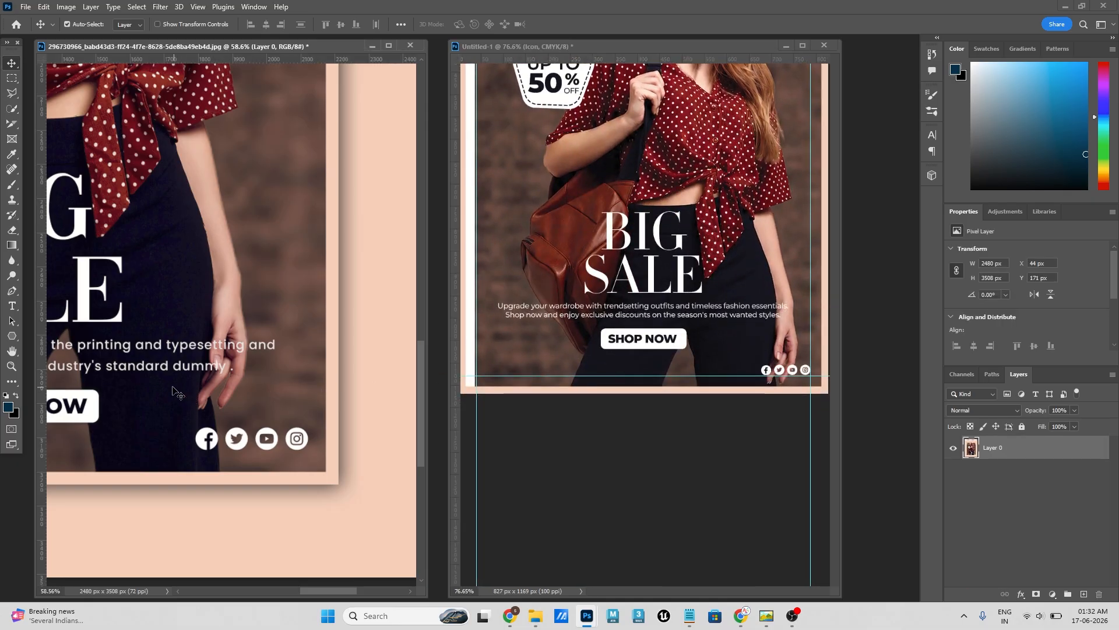
left_click_drag(191, 389, 297, 371)
left_click_drag(147, 382, 314, 366)
left_click_drag(180, 371, 262, 359)
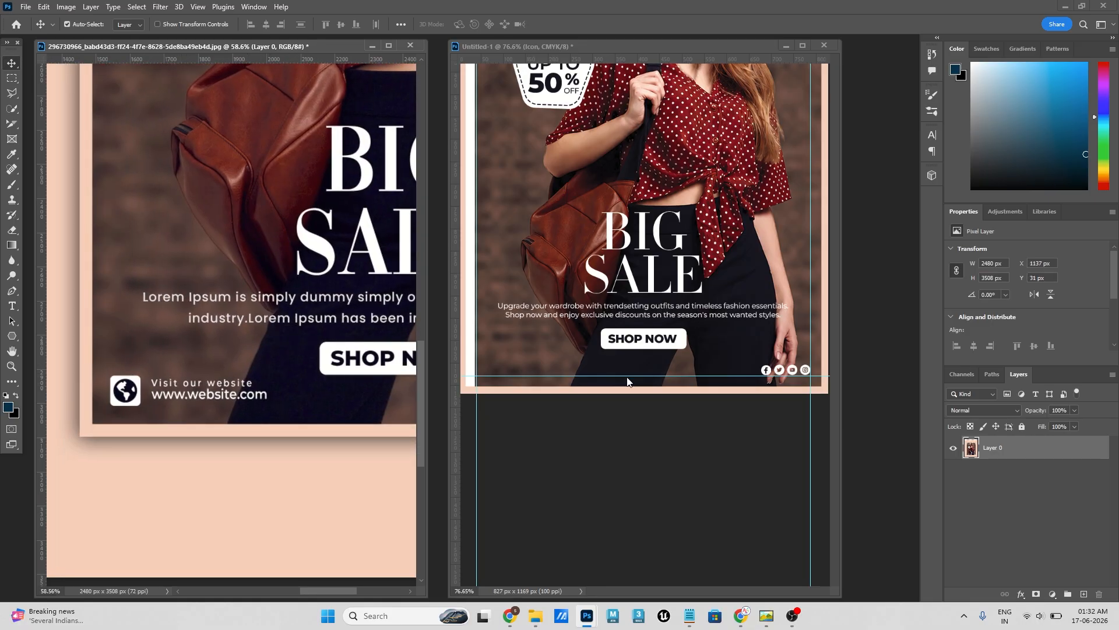
left_click(742, 406)
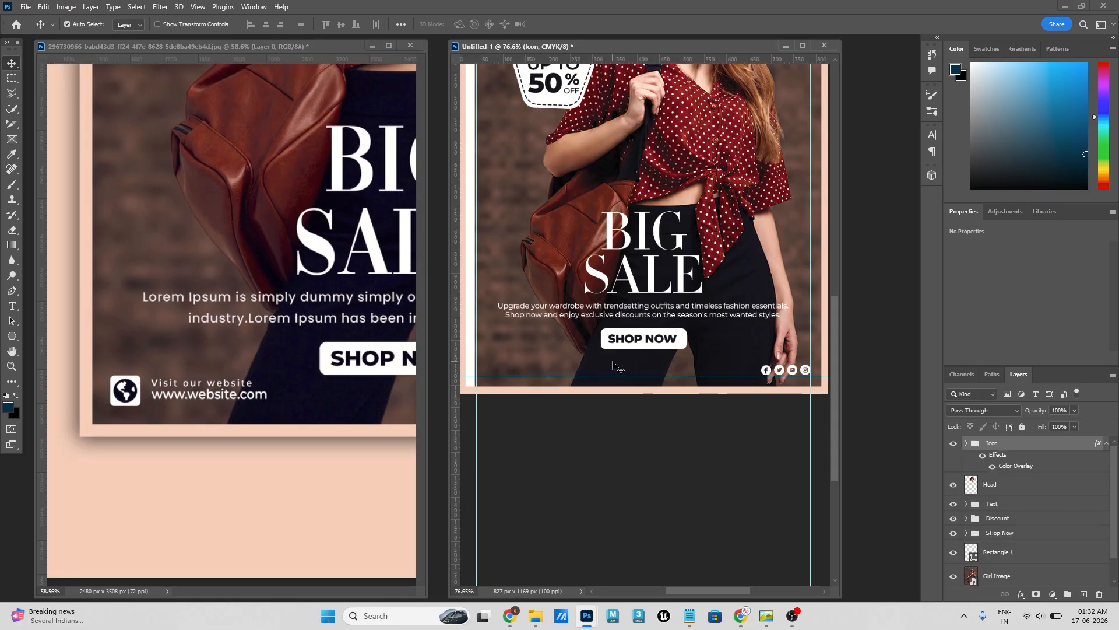
key("ctrl+plus")
key("ctrl+plus")
left_click_drag(582, 363, 831, 331)
left_click_drag(652, 348, 744, 340)
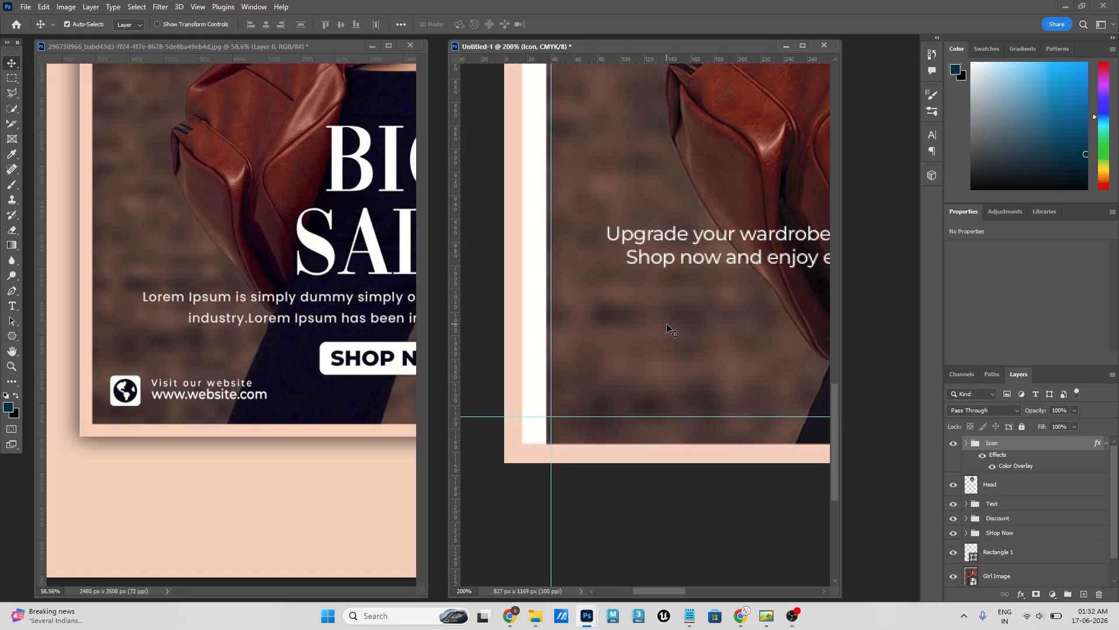
left_click_drag(674, 265, 635, 380)
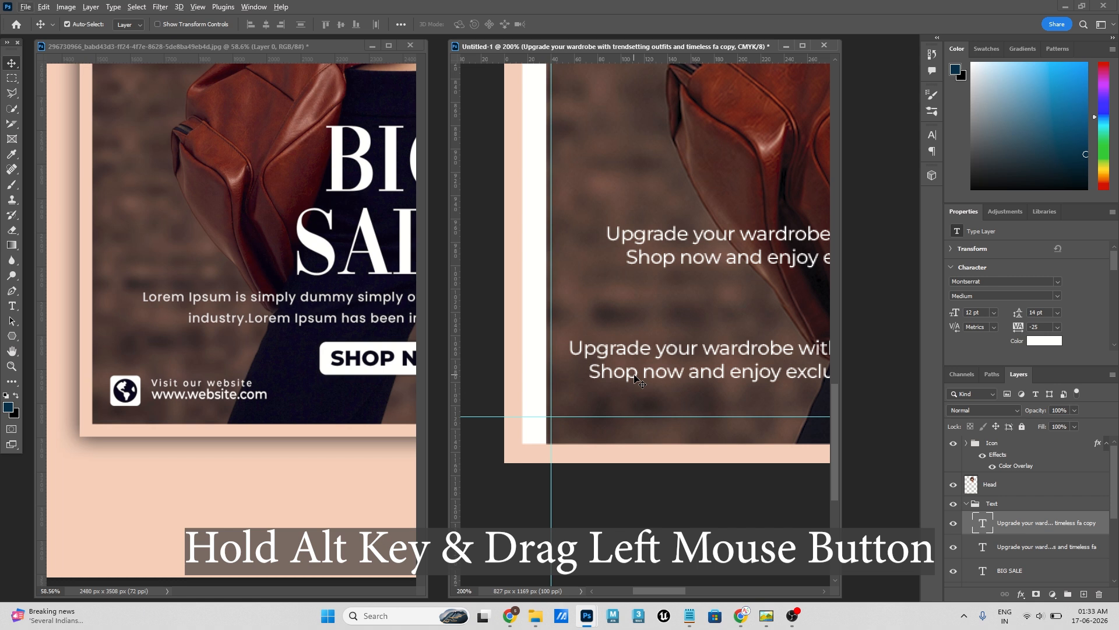
double_click(629, 358)
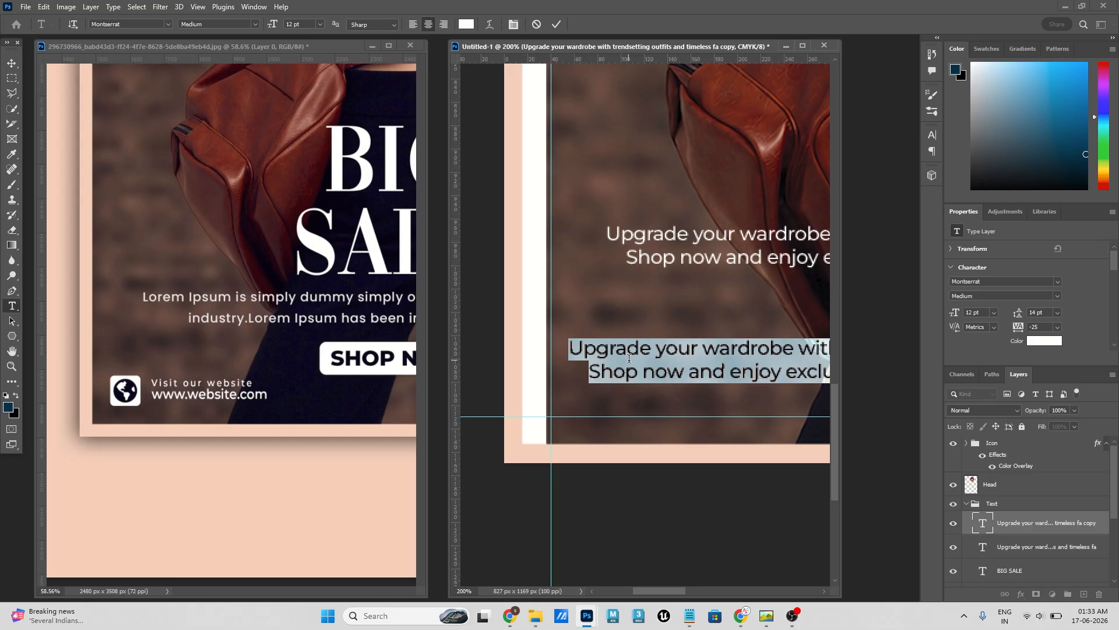
key("BackSpace")
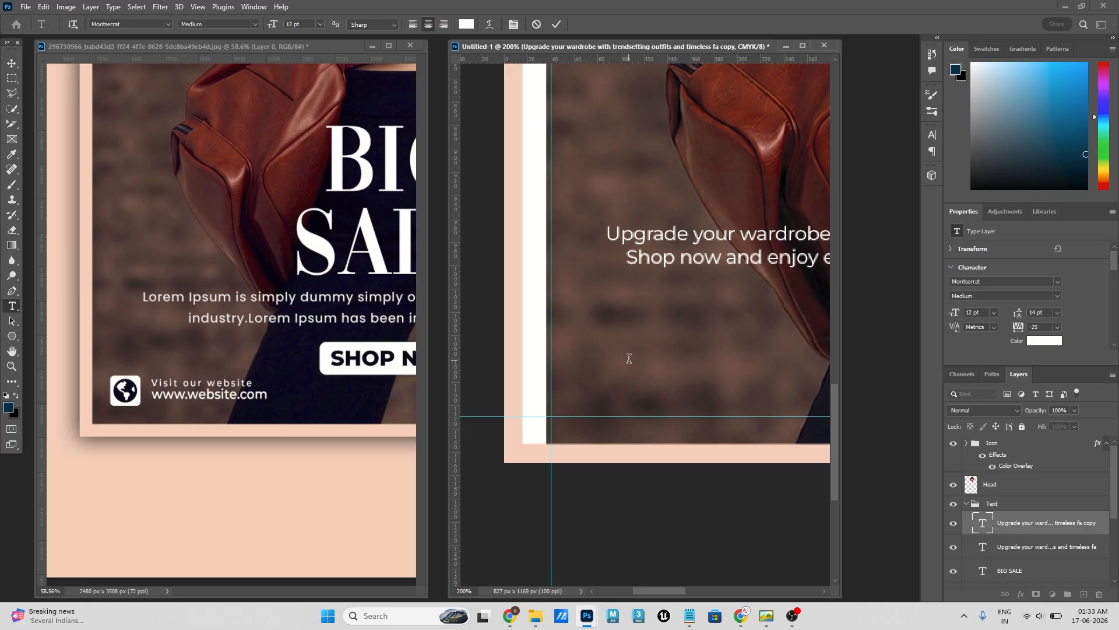
key("v")
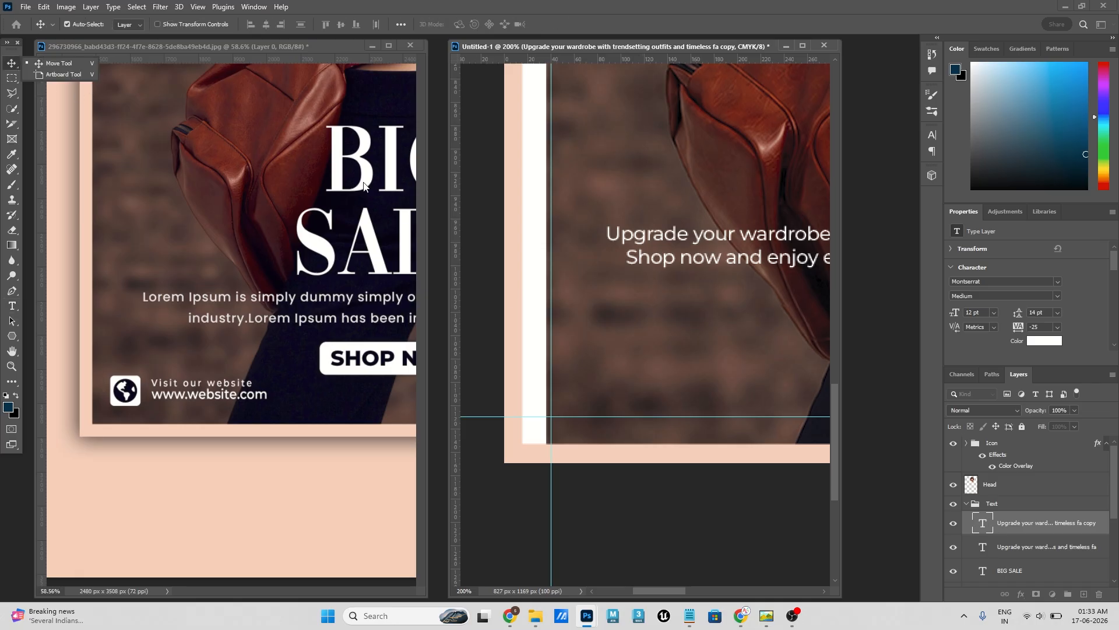
- Move the website text to the flyer's lower-left corner, above the lower margin guide, leaving space beside the left guide
key("ctrl+minus")
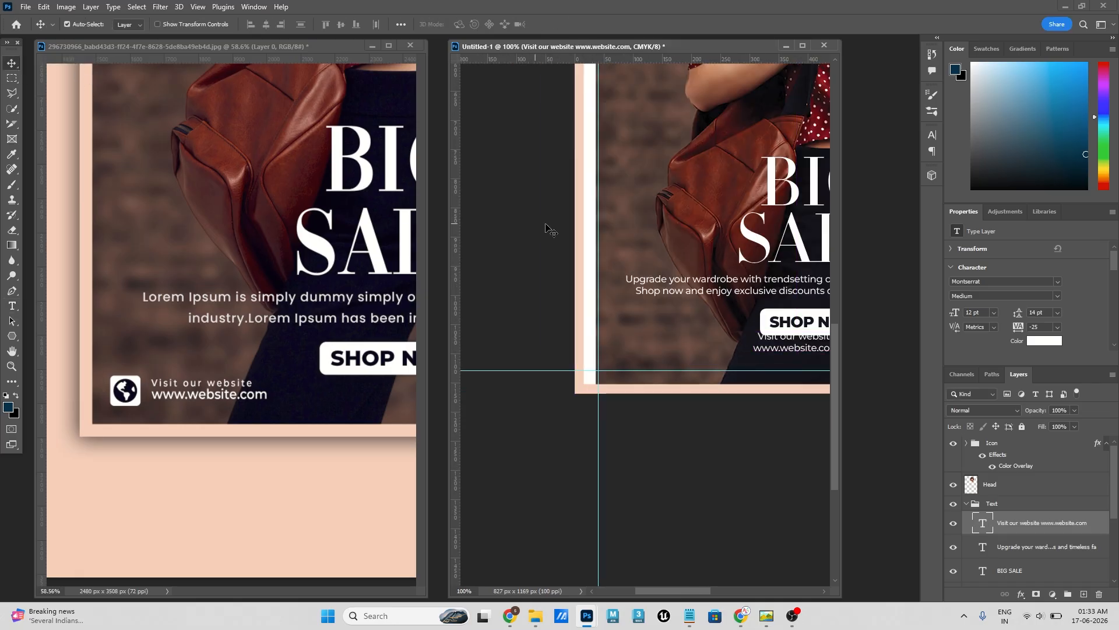
left_click_drag(626, 228, 497, 203)
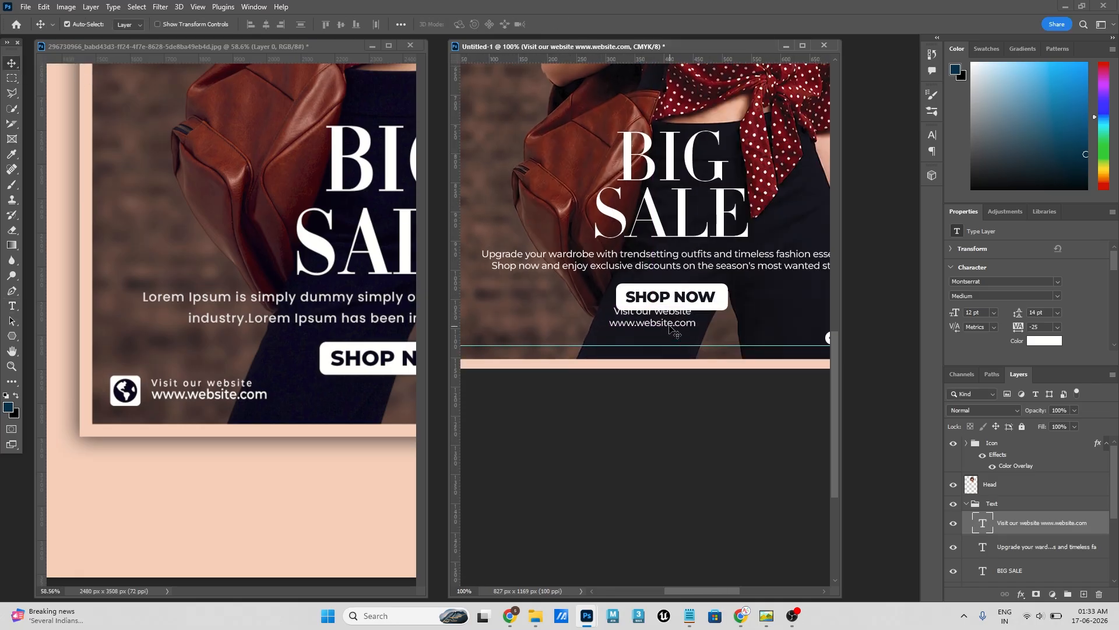
left_click_drag(674, 331, 507, 327)
left_click_drag(643, 326, 753, 321)
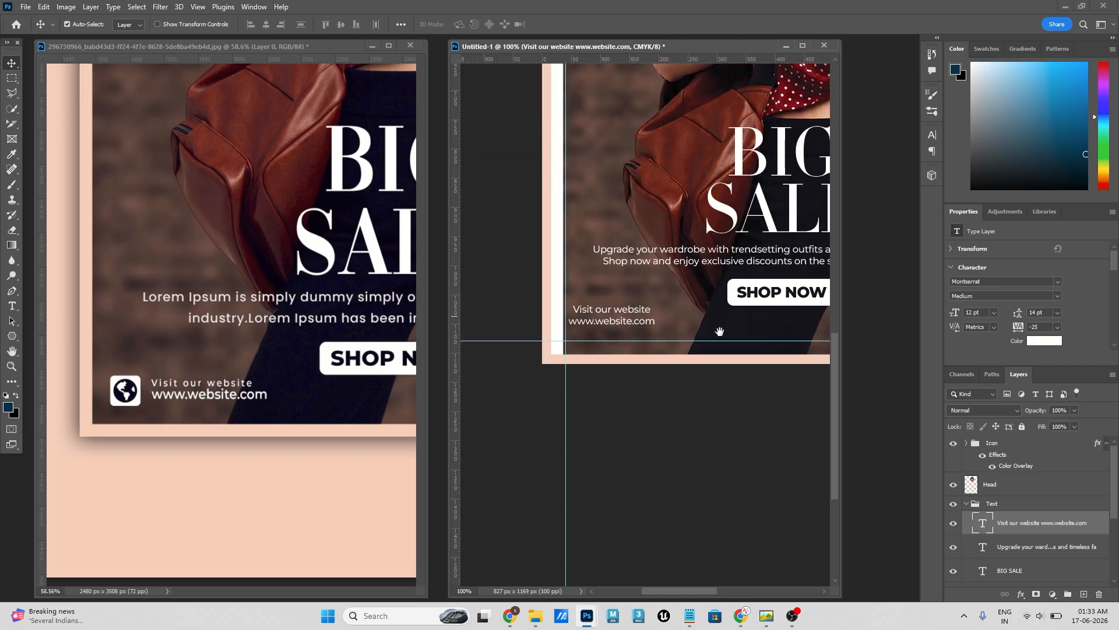
key("ctrl+plus")
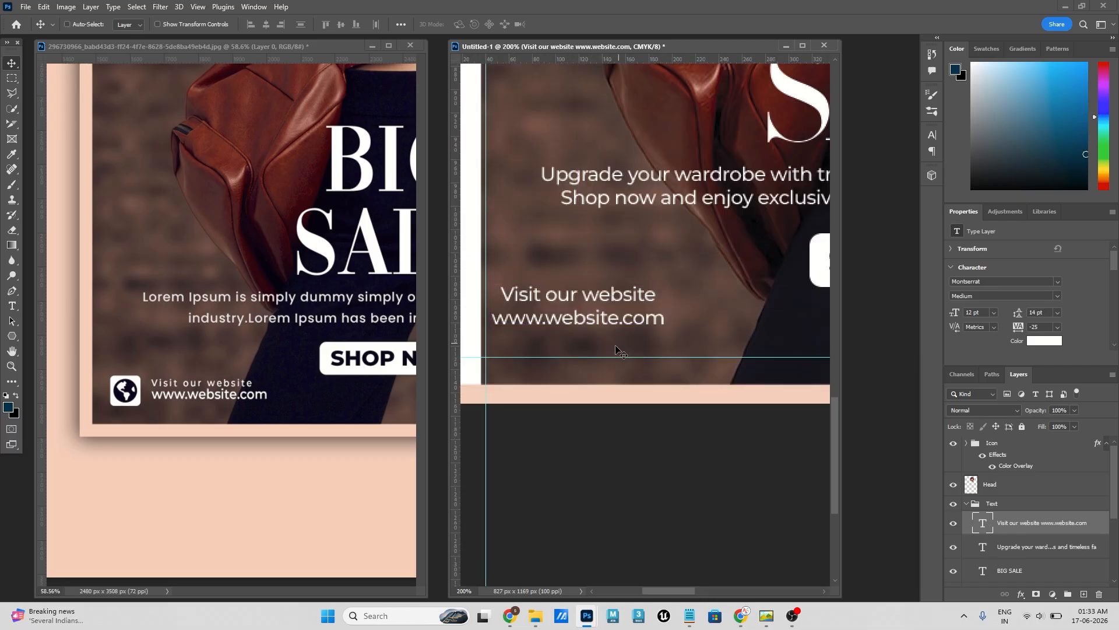
left_click_drag(651, 330, 677, 331)
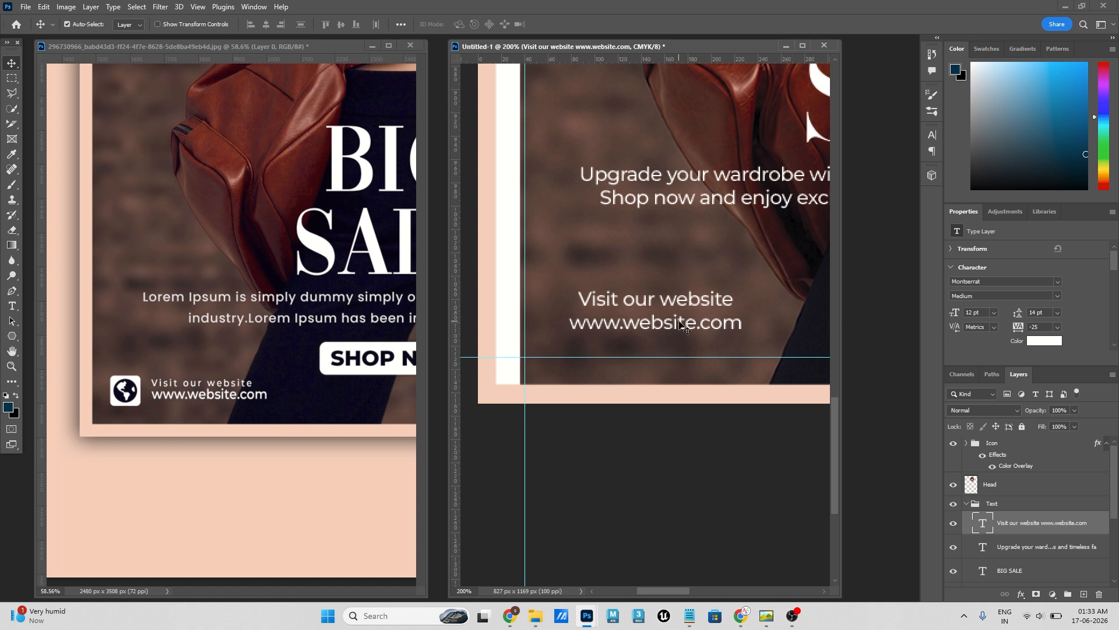
- Left-align the two lines of website text and reposition them near the left margin guide, just above the lower guide
key("t")
key("Return")
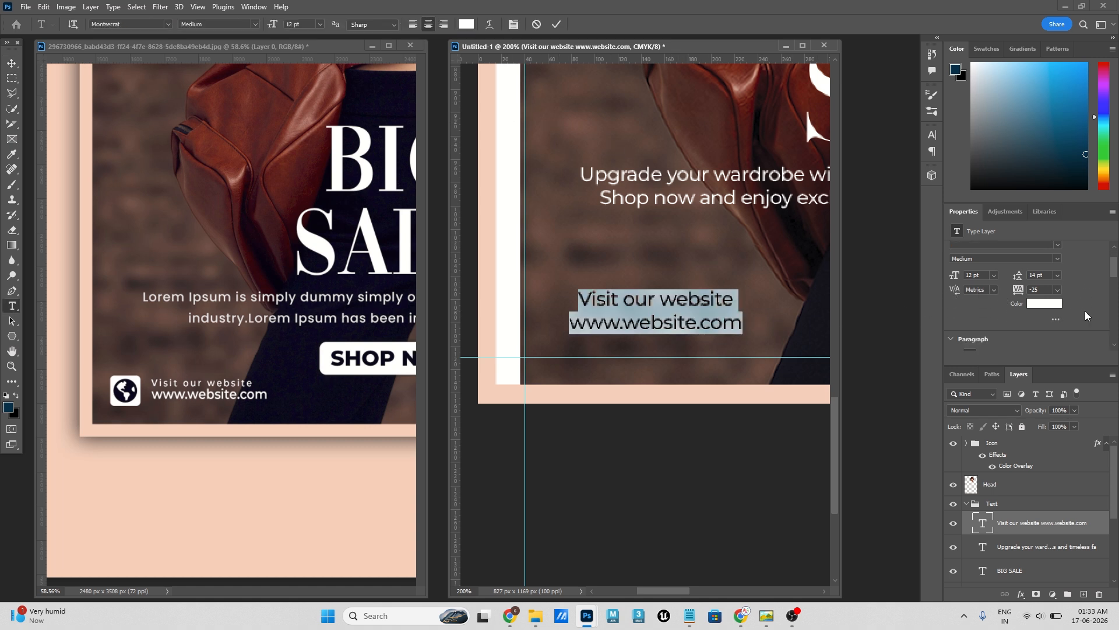
left_click(955, 318)
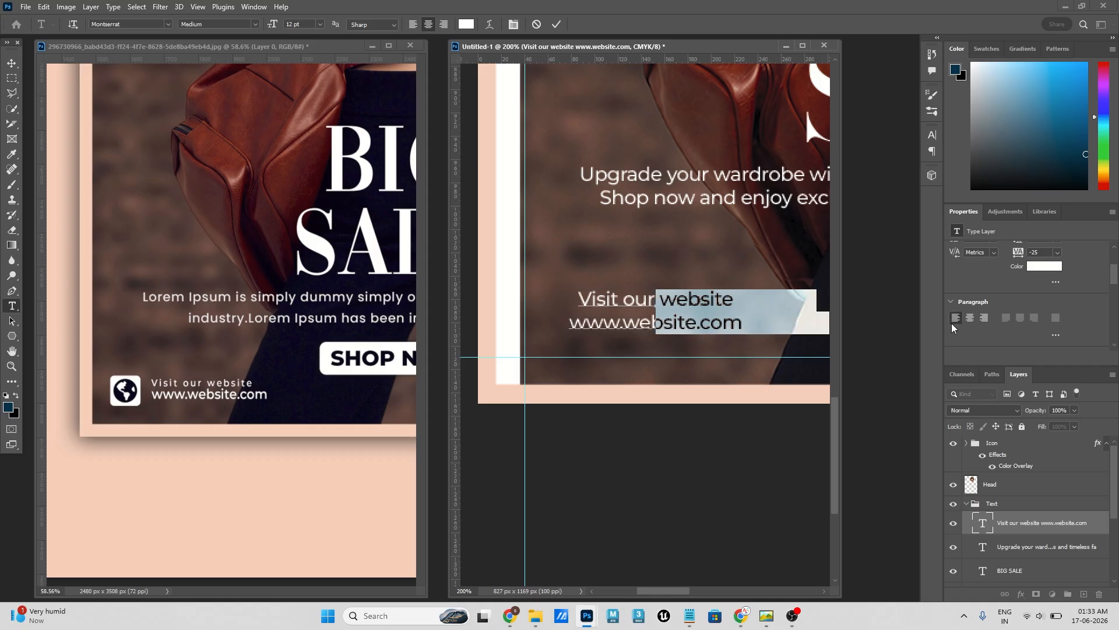
left_click(555, 25)
key("v")
mouse_move(722, 305)
left_mouse_down()
mouse_move(638, 327)
mouse_move(724, 315)
left_mouse_up()
- Set the font size of the "Visit our website" line to 10 pt
double_click(574, 319)
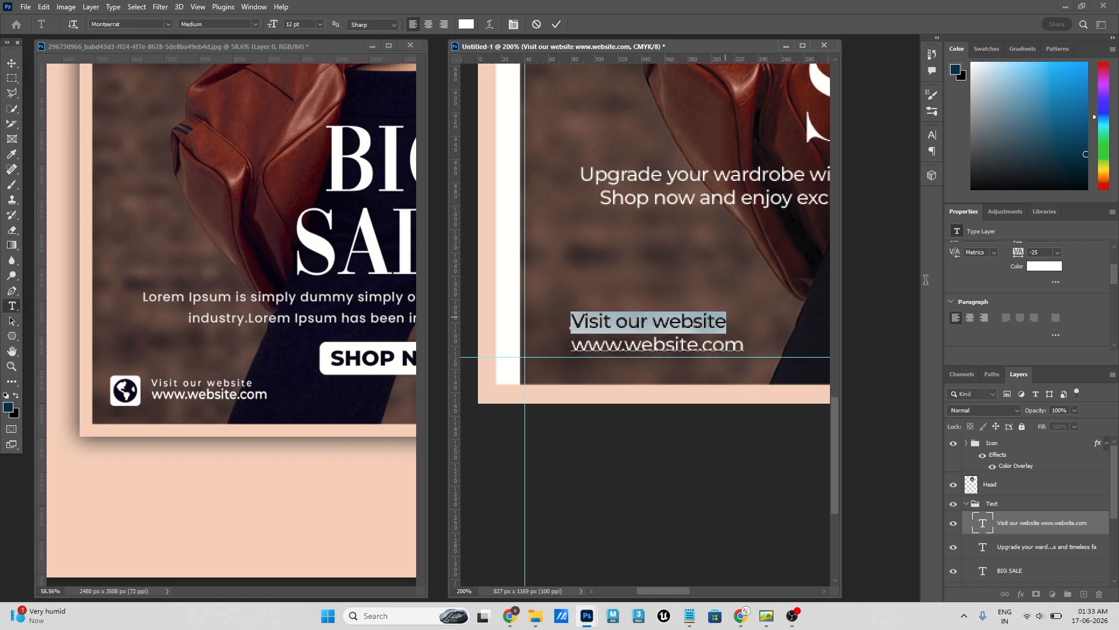
scroll(1034, 277, "up", 2)
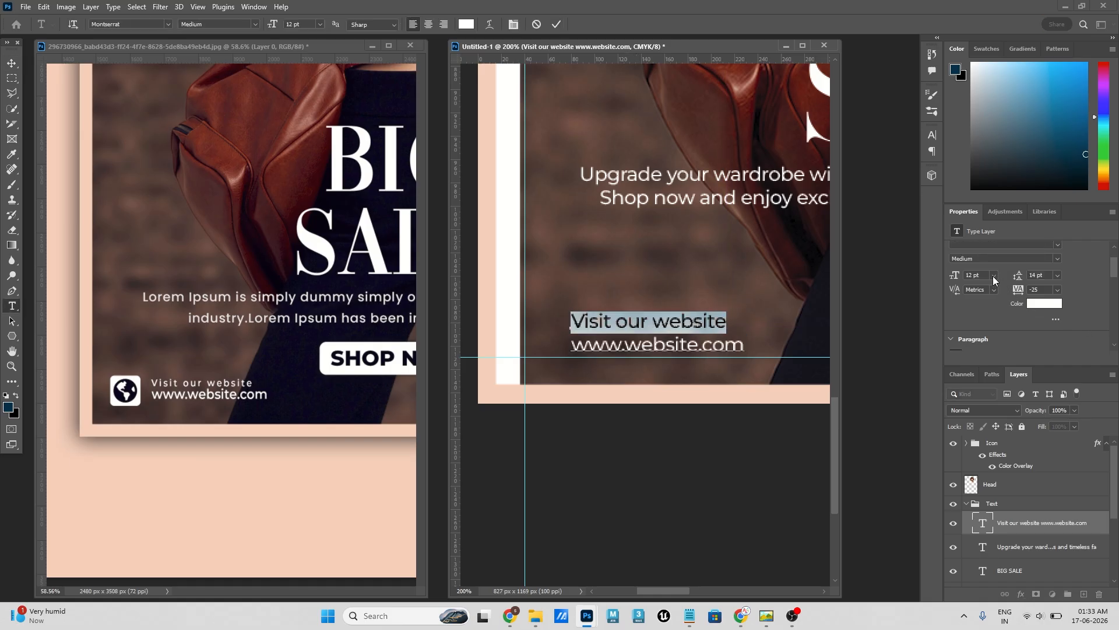
left_click(994, 275)
left_click(983, 327)
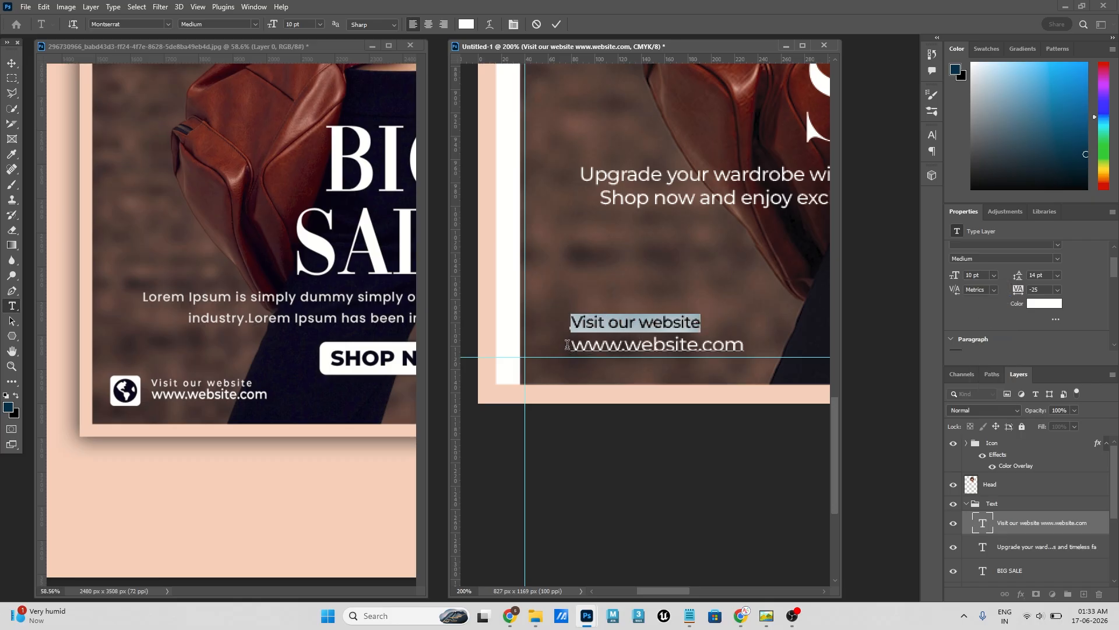
left_click_drag(572, 344, 749, 347)
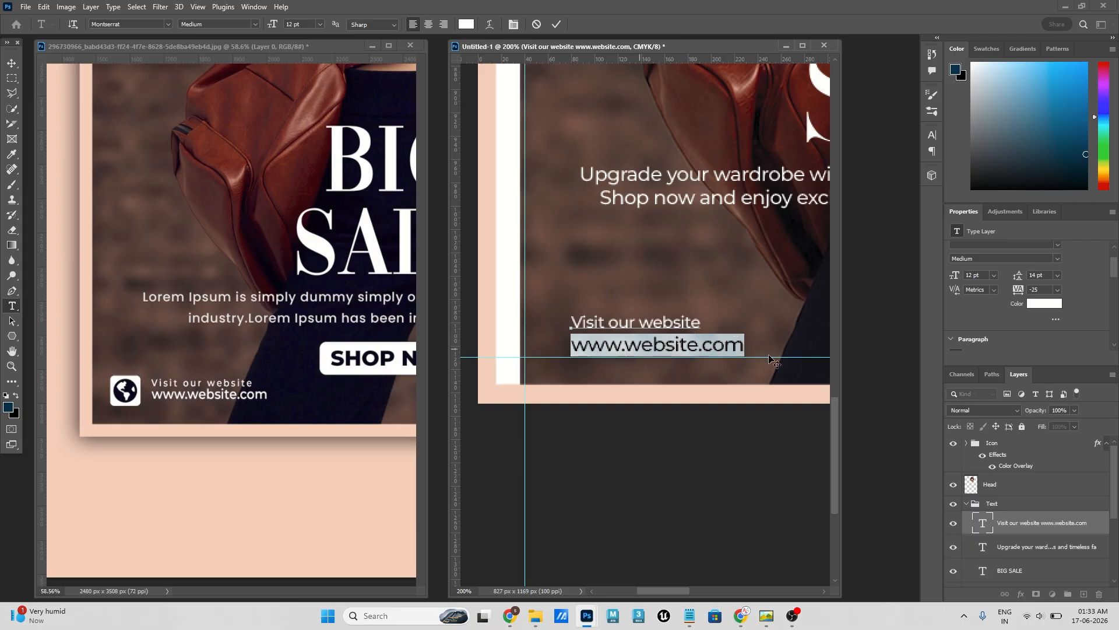
left_click(1053, 261)
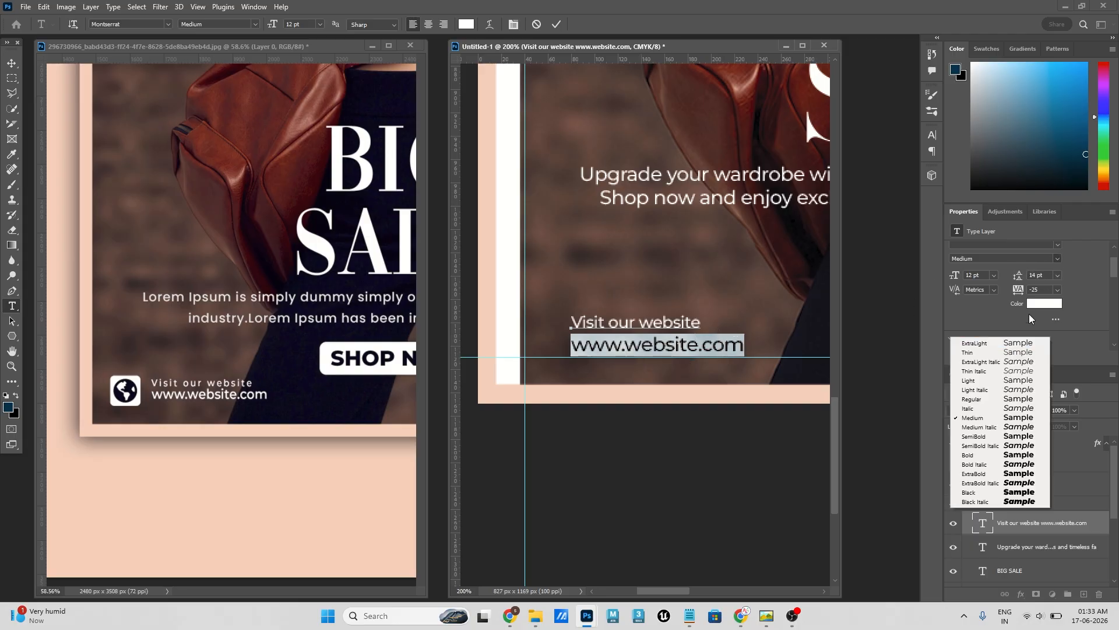
left_click(978, 437)
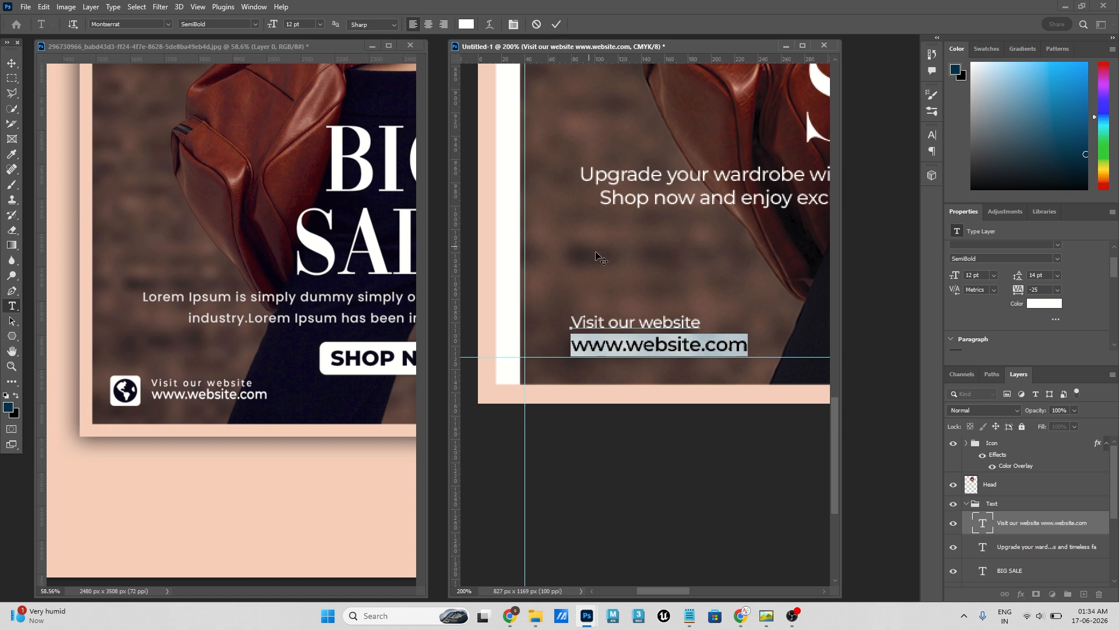
left_click(555, 27)
key("v")
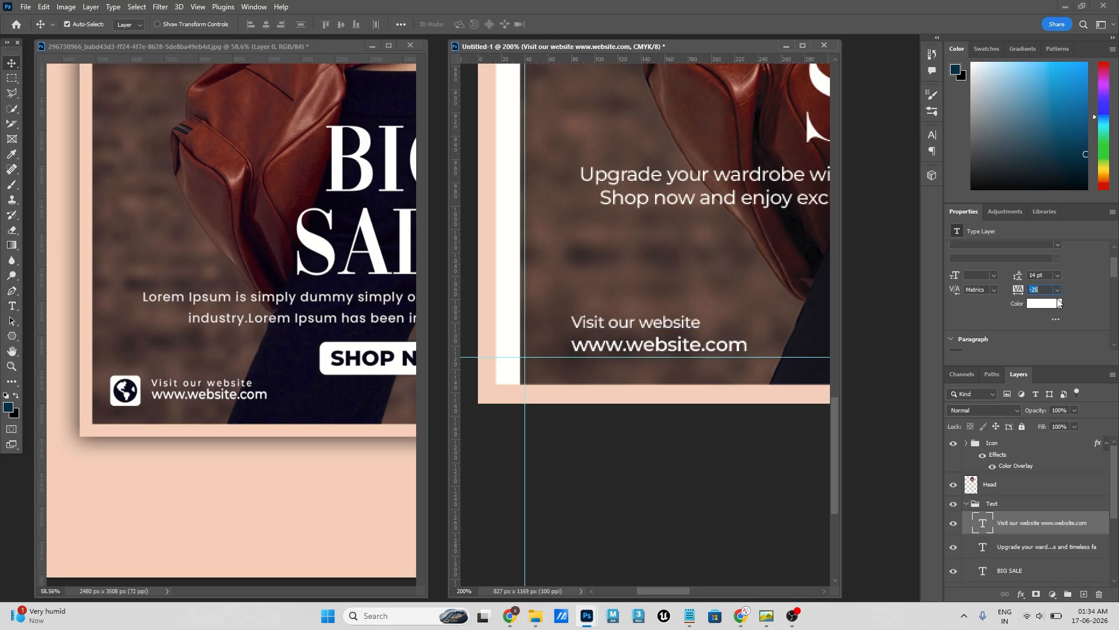
- Set the website text's tracking to 25 and nudge the block slightly down onto the lower margin guide
left_click(1058, 291)
left_click(1044, 364)
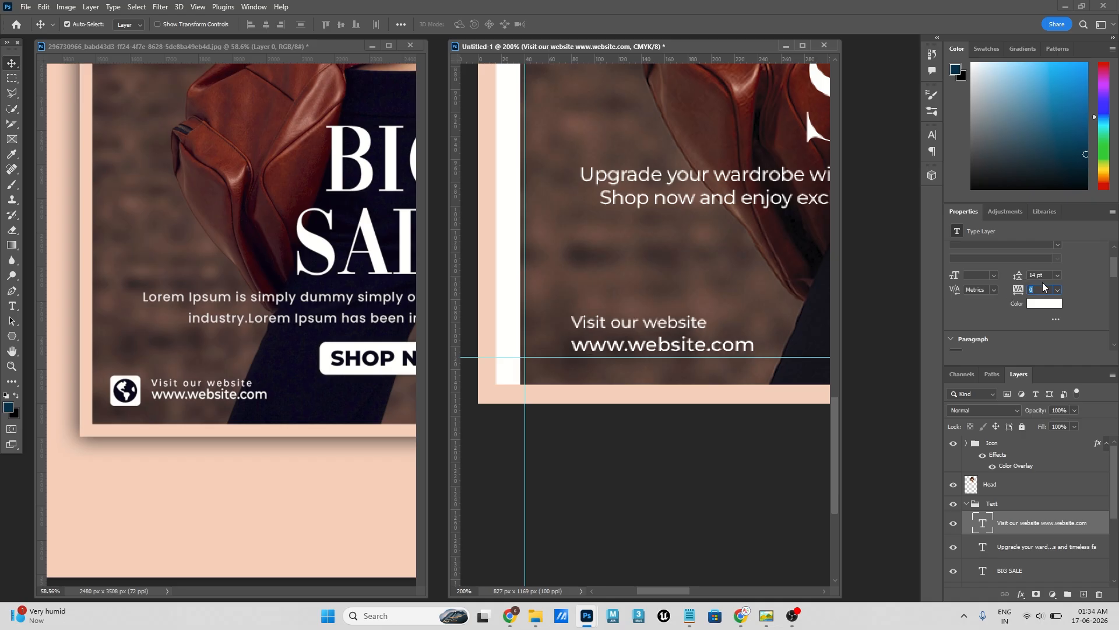
left_click(1058, 290)
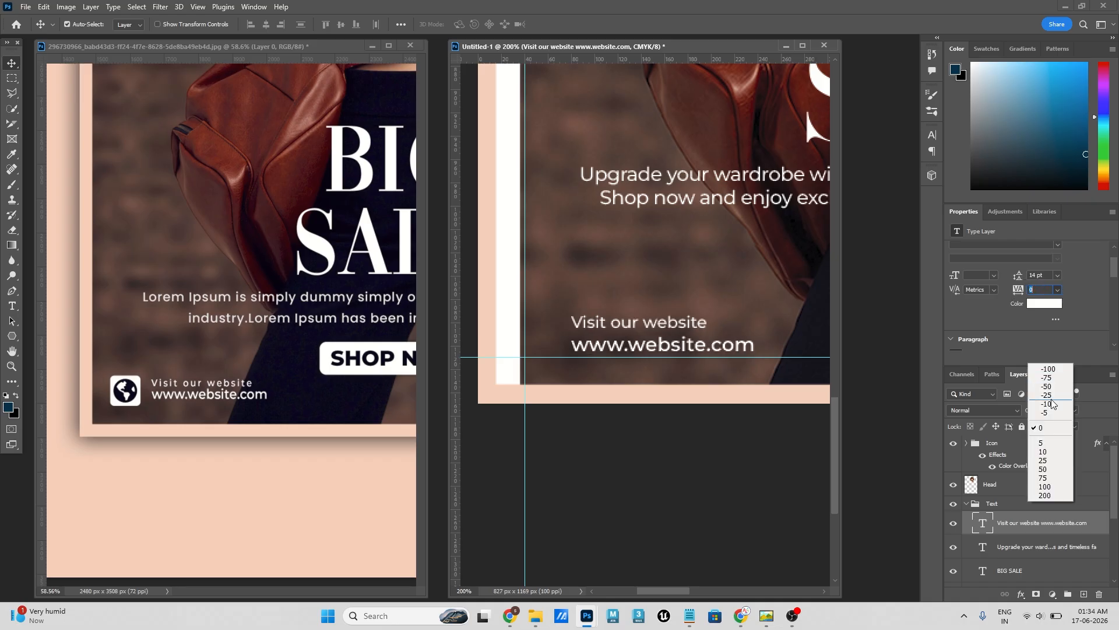
left_click(1051, 461)
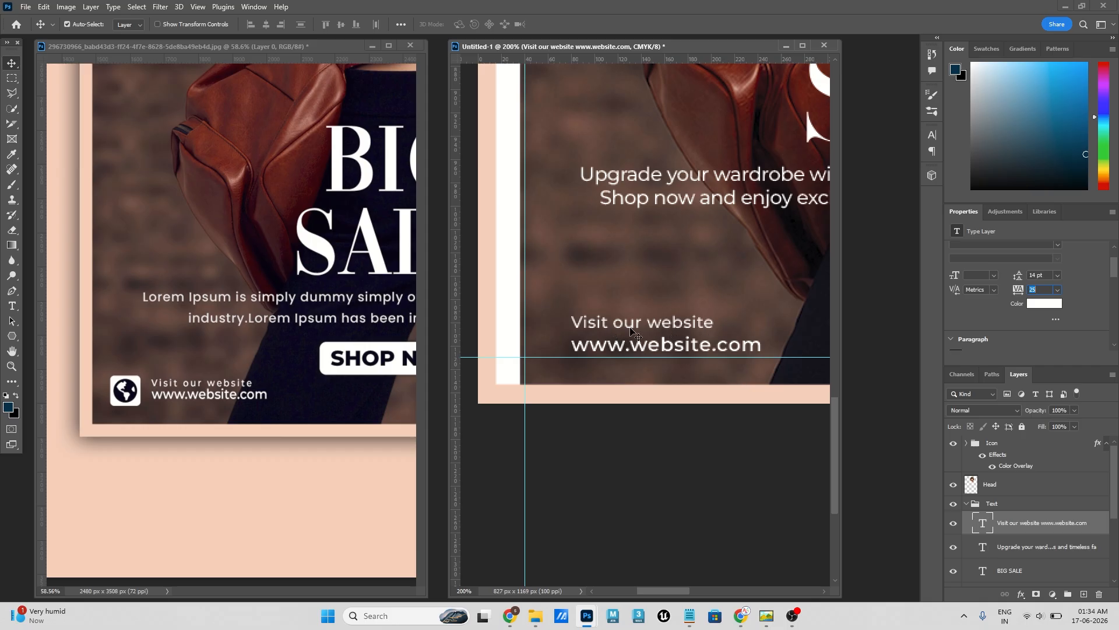
left_click_drag(667, 350, 670, 356)
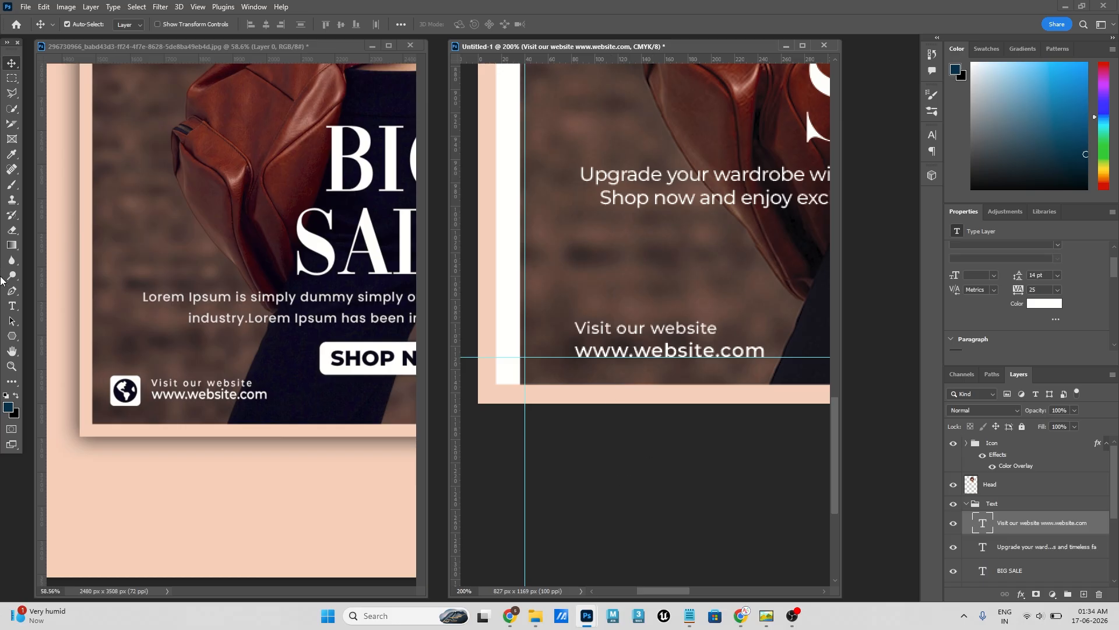
- Draw a rectangle of about 36 × 35 px between the left margin guide and the website text, ending at the lower guide
left_click(9, 338)
right_click(9, 338)
left_click(33, 334)
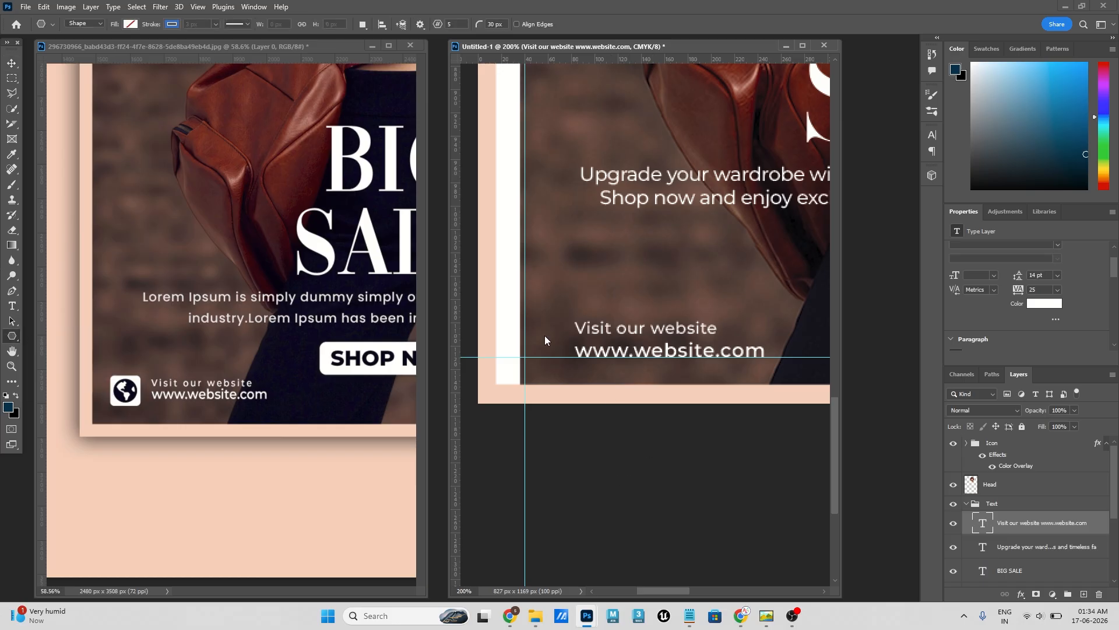
mouse_move(526, 316)
left_mouse_down()
mouse_move(557, 332)
mouse_move(566, 357)
left_mouse_up()
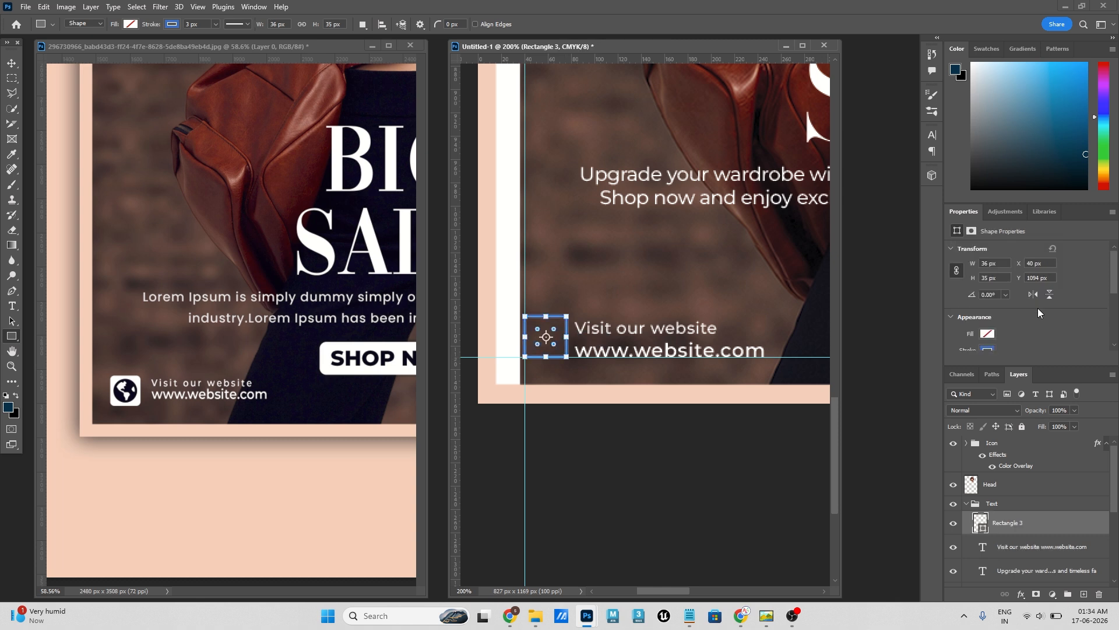
- Fill the small square beside the website text with white and remove its stroke
scroll(1027, 316, "down", 2)
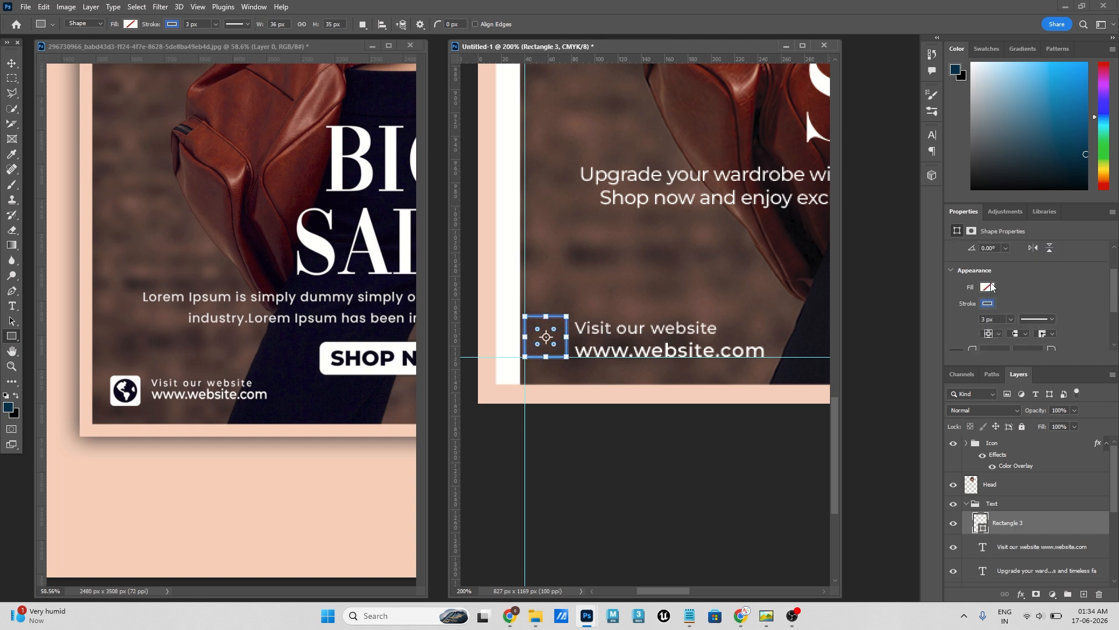
left_click(987, 286)
left_click(1033, 276)
left_click(989, 308)
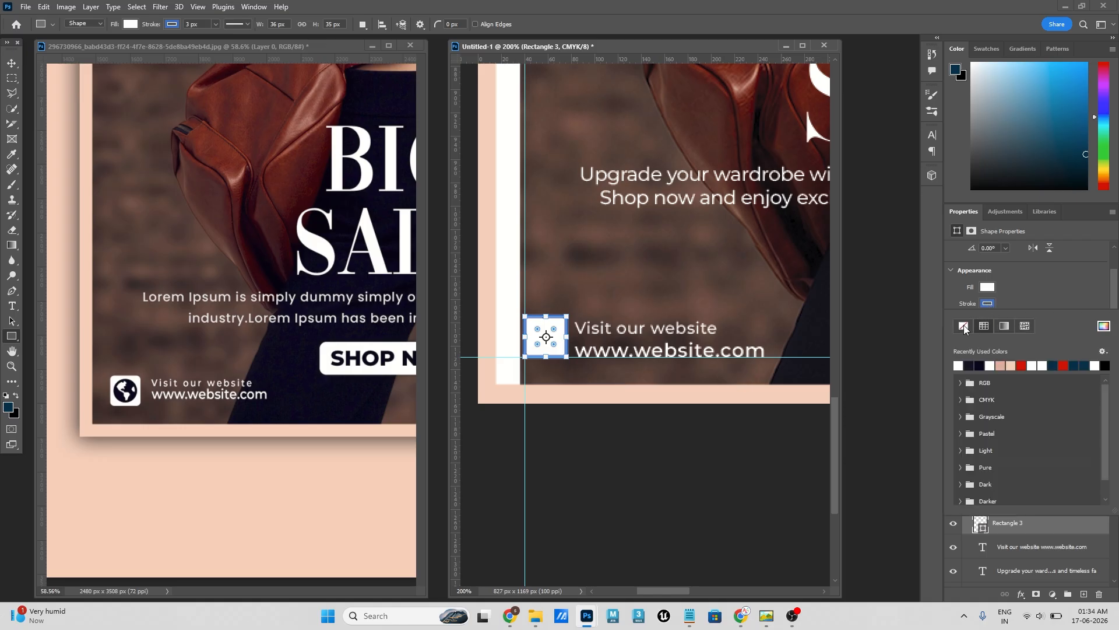
left_click(964, 324)
left_click(1027, 282)
left_click(987, 319)
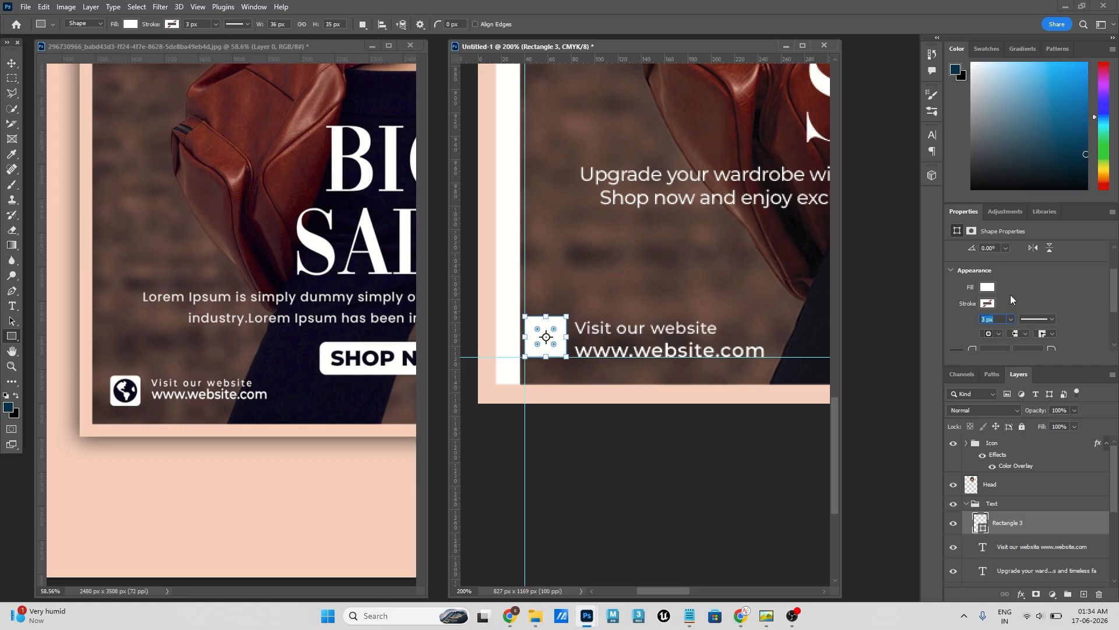
- Set the corner radius of the white square beside the website text to 5 px
scroll(1050, 293, "down", 1)
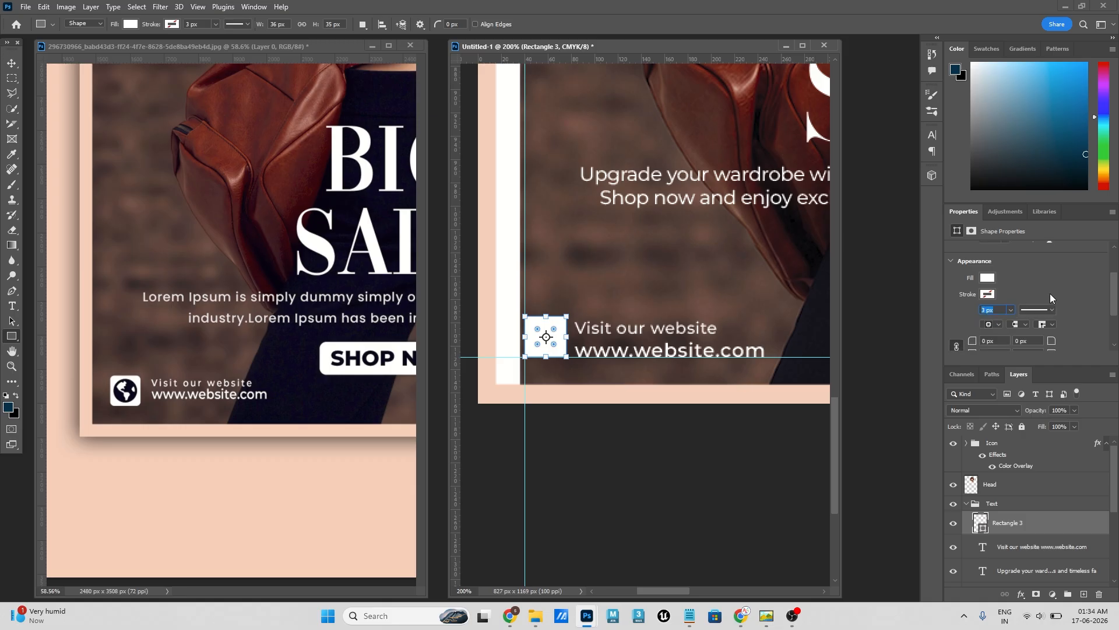
left_click(996, 339)
type("2")
key("Return")
left_click_drag(997, 341, 920, 336)
type("5")
key("Return")
left_click(12, 63)
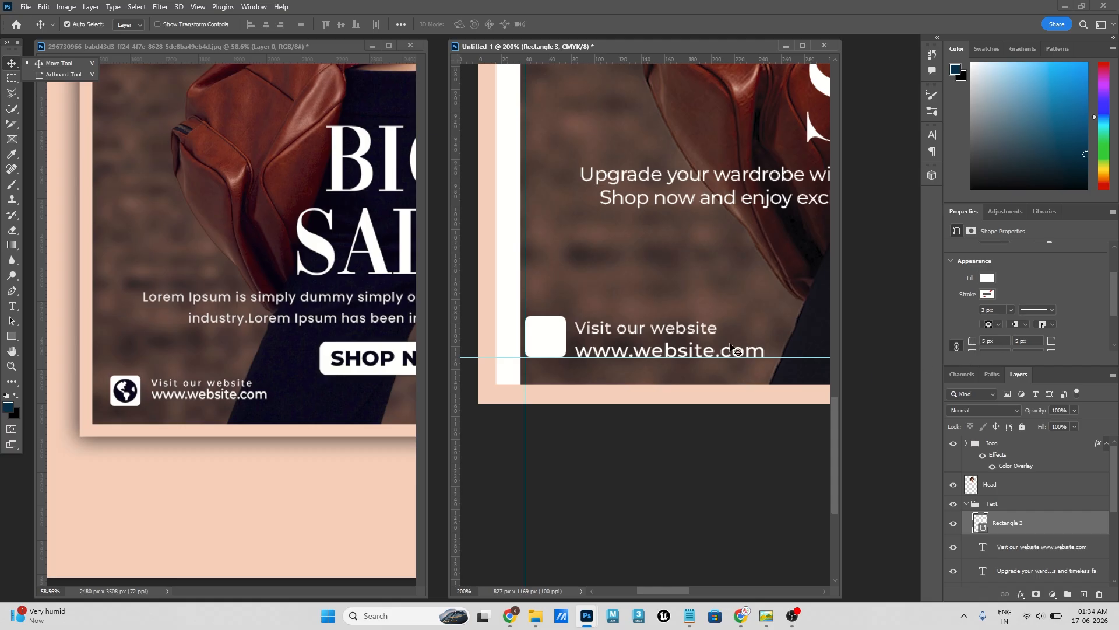
left_click(549, 344)
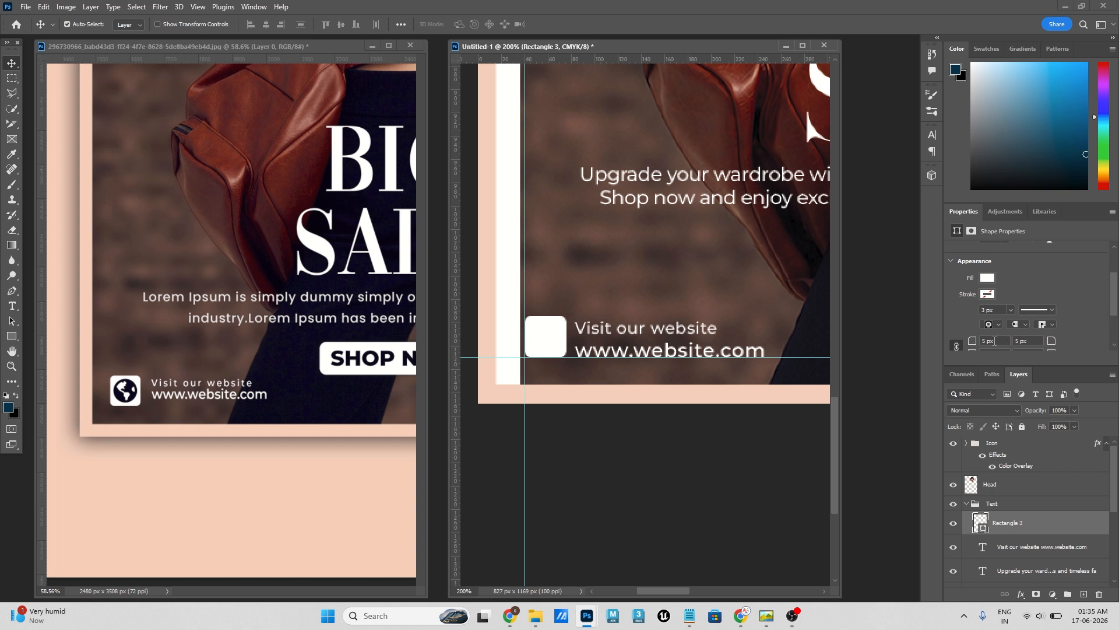
mouse_move(1001, 524)
left_mouse_down()
mouse_move(1007, 503)
mouse_move(1003, 519)
left_mouse_up()
left_click(11, 321)
right_click(11, 322)
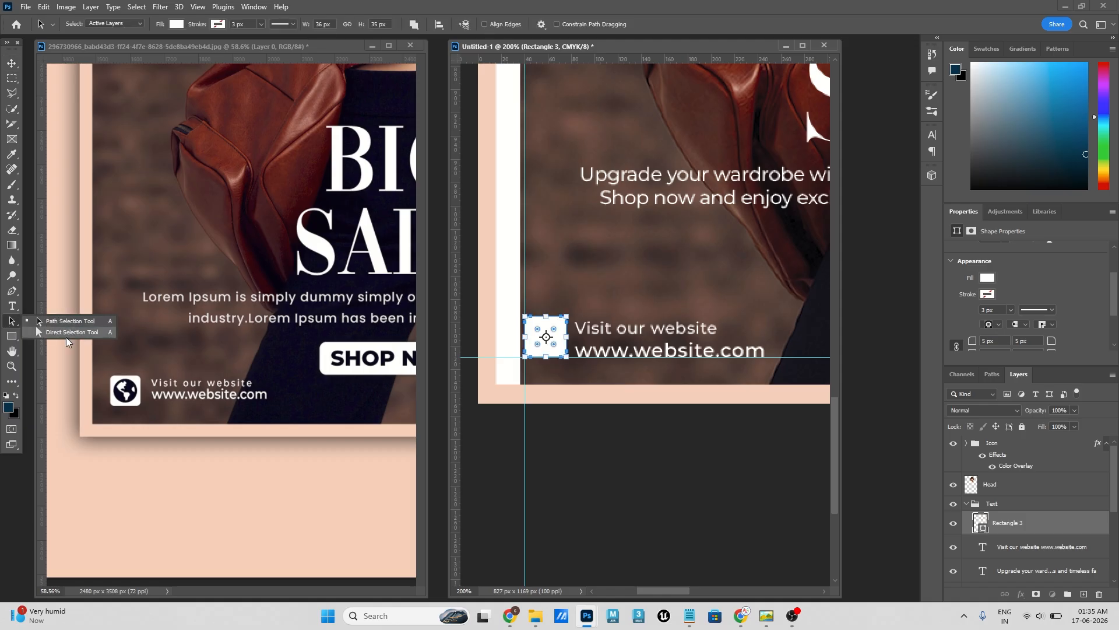
left_click(56, 333)
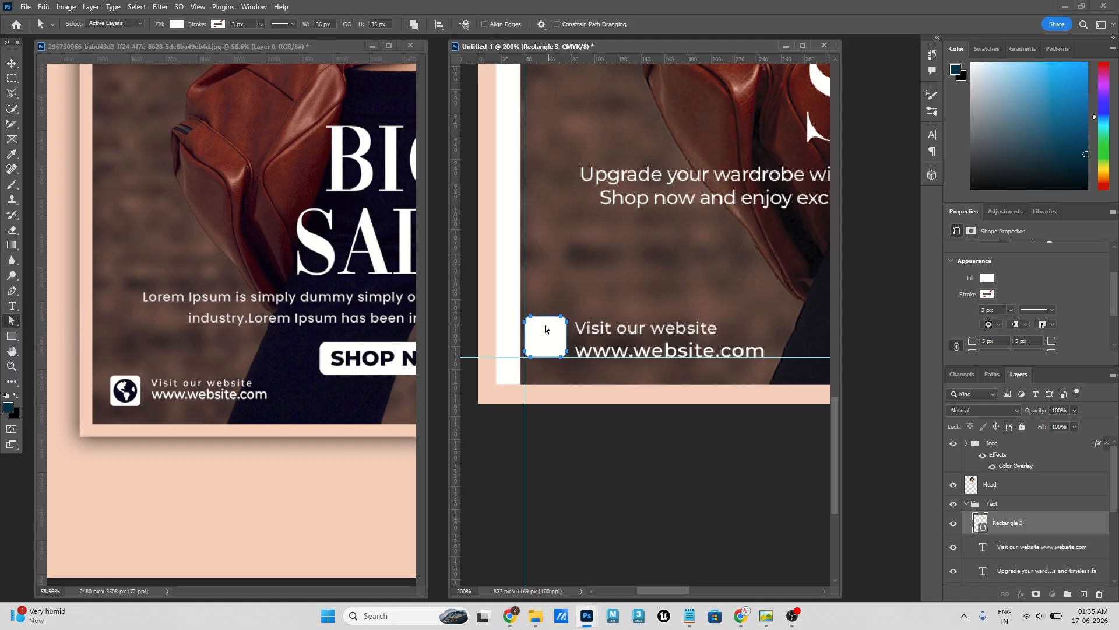
left_click(563, 324)
right_click(12, 322)
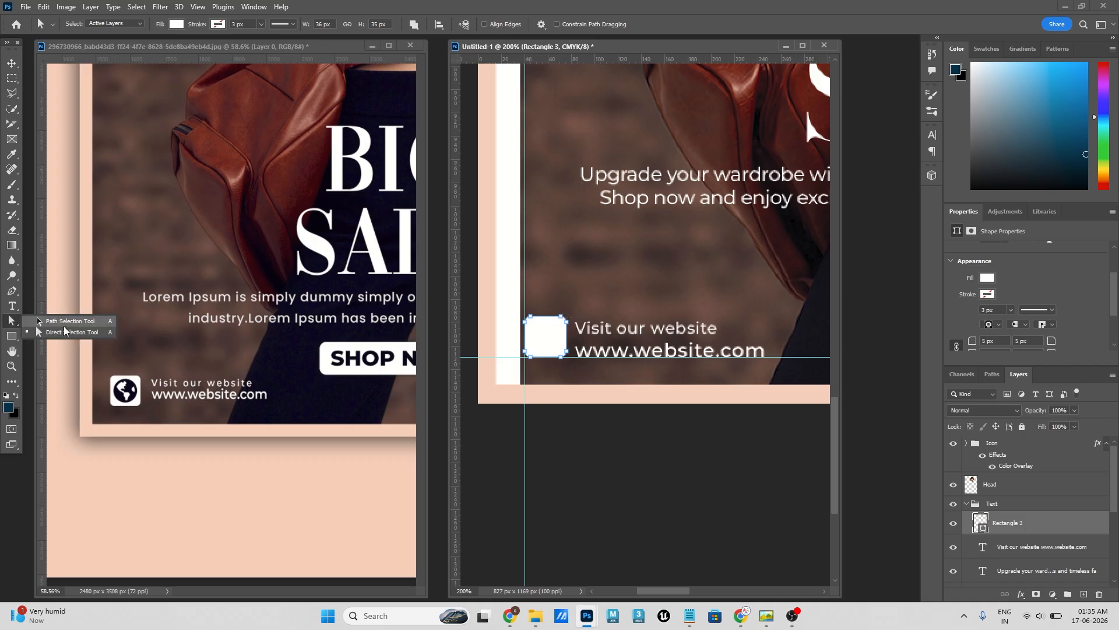
left_click(64, 331)
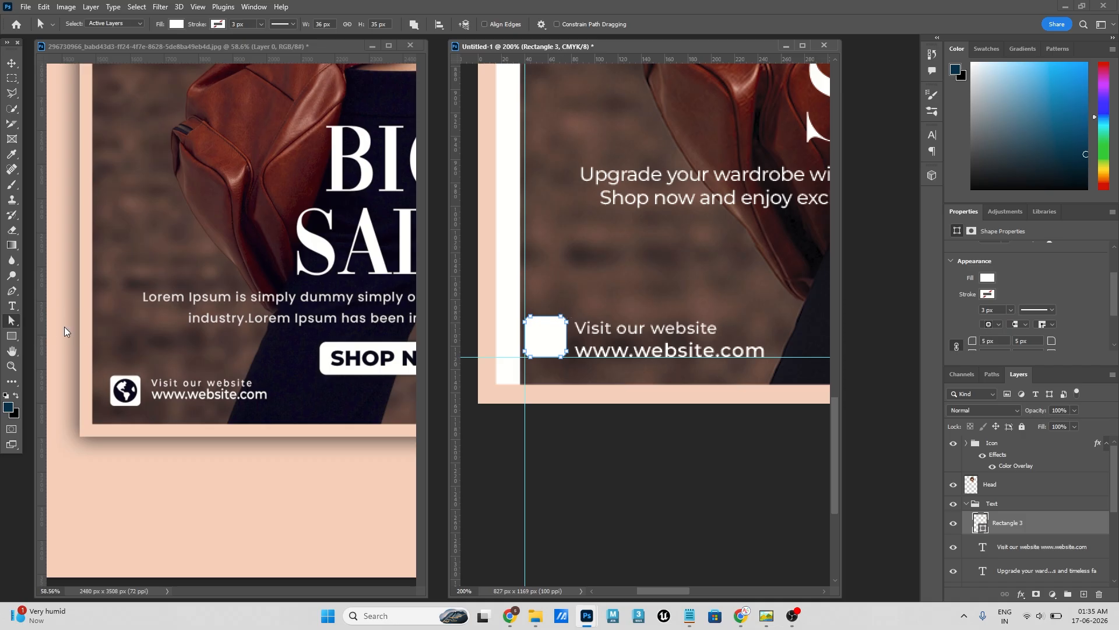
left_click(553, 342)
left_click(569, 330)
key("Return")
- Adjust the corner rounding of the white square directly on the shape to a radius of 8 px
right_click(11, 321)
left_click(42, 332)
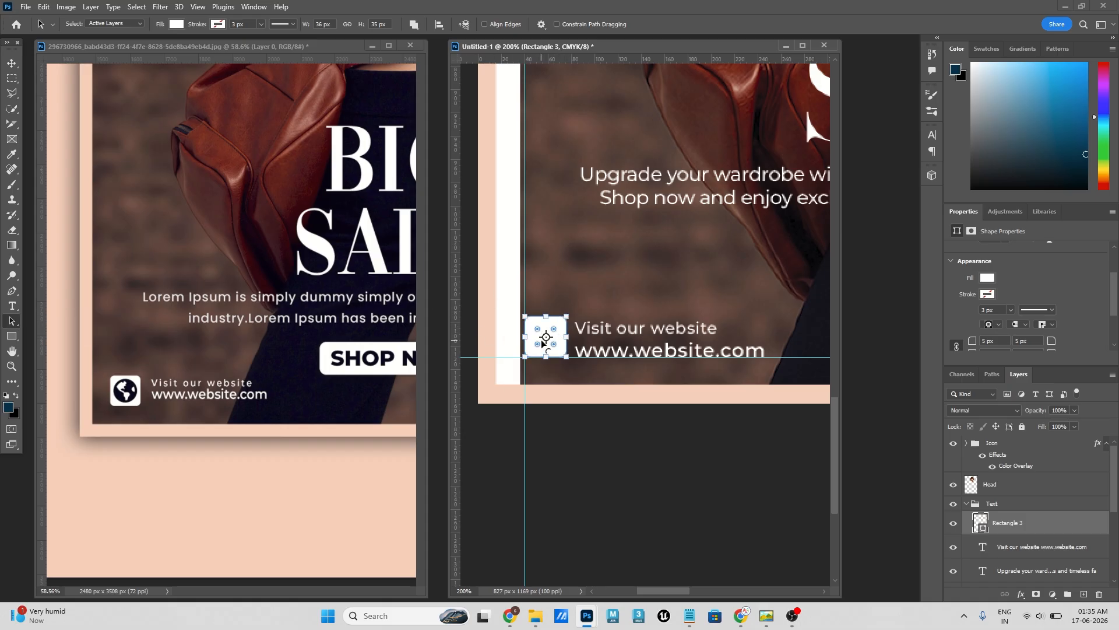
key("ctrl+plus")
left_click_drag(564, 310, 672, 288)
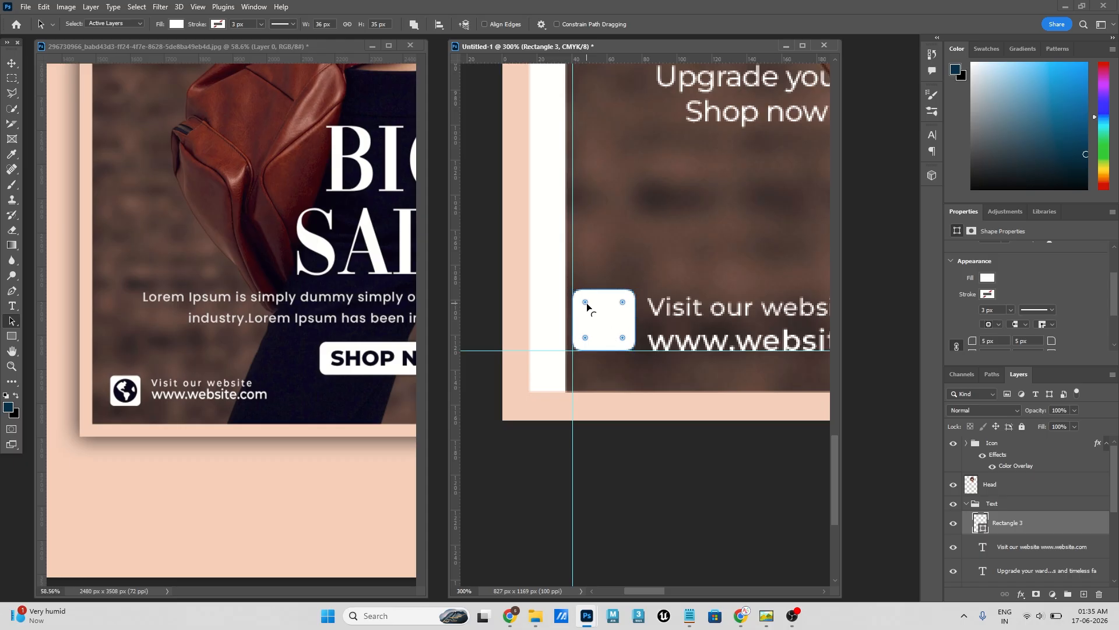
mouse_move(586, 303)
left_mouse_down()
mouse_move(608, 330)
mouse_move(561, 262)
mouse_move(578, 294)
left_mouse_up()
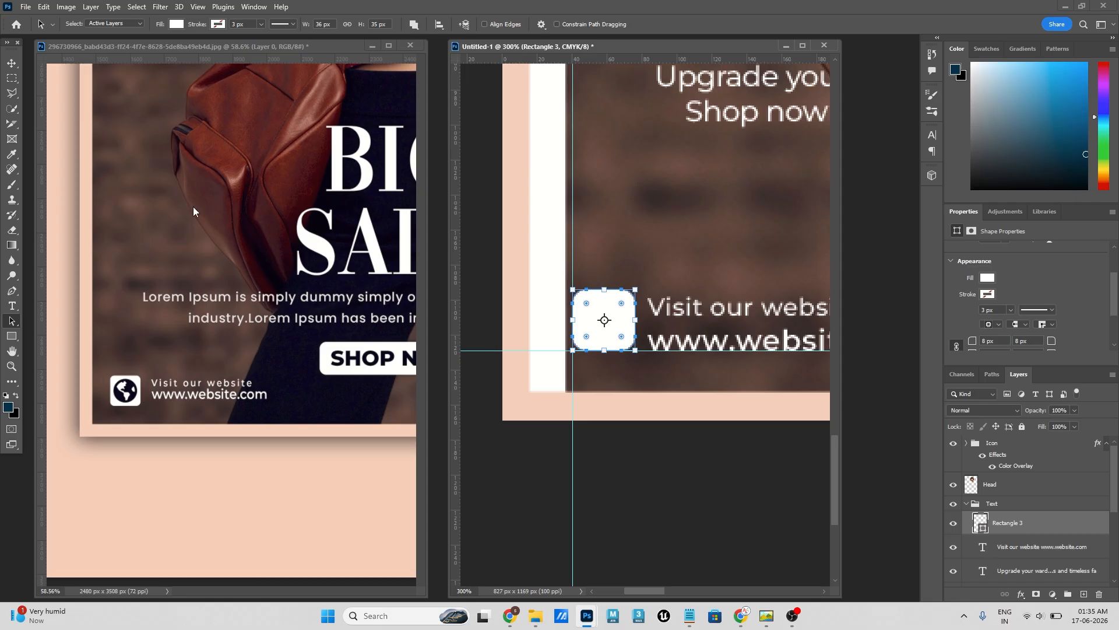
left_click(11, 63)
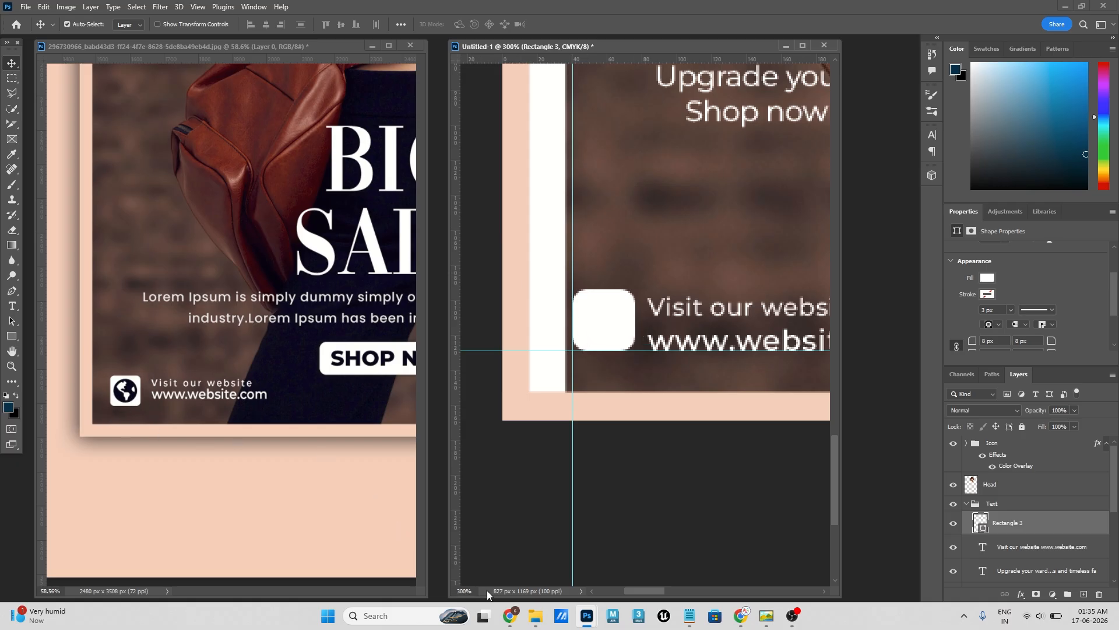
- Switch to Chrome, open Magnific in a new tab, search for "earth" and limit the results to icons
left_click(513, 620)
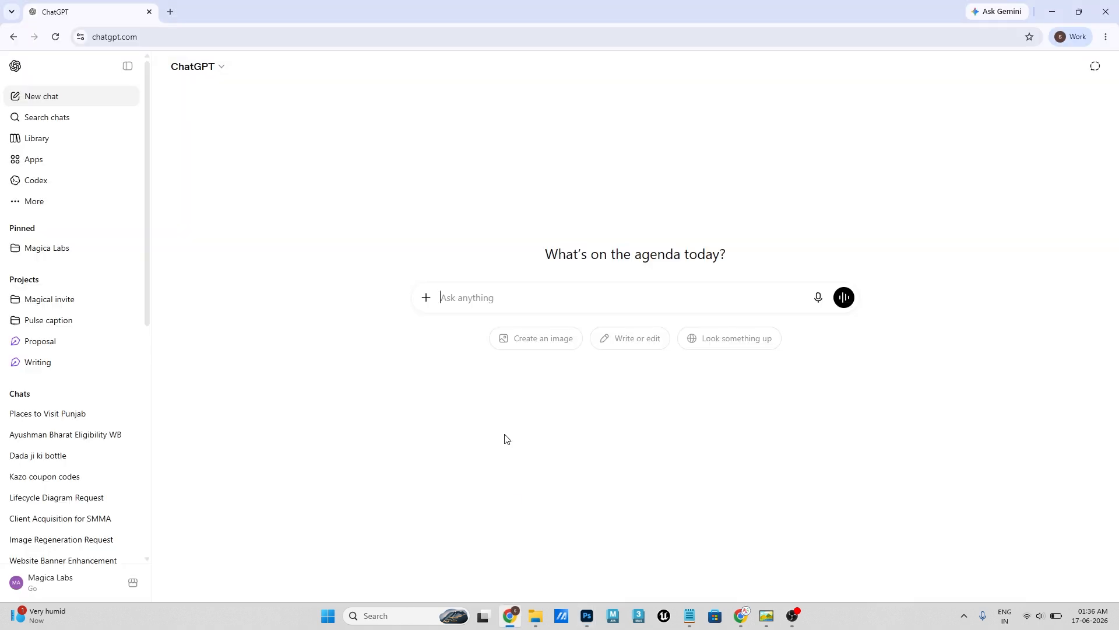
left_click(170, 14)
left_click(364, 354)
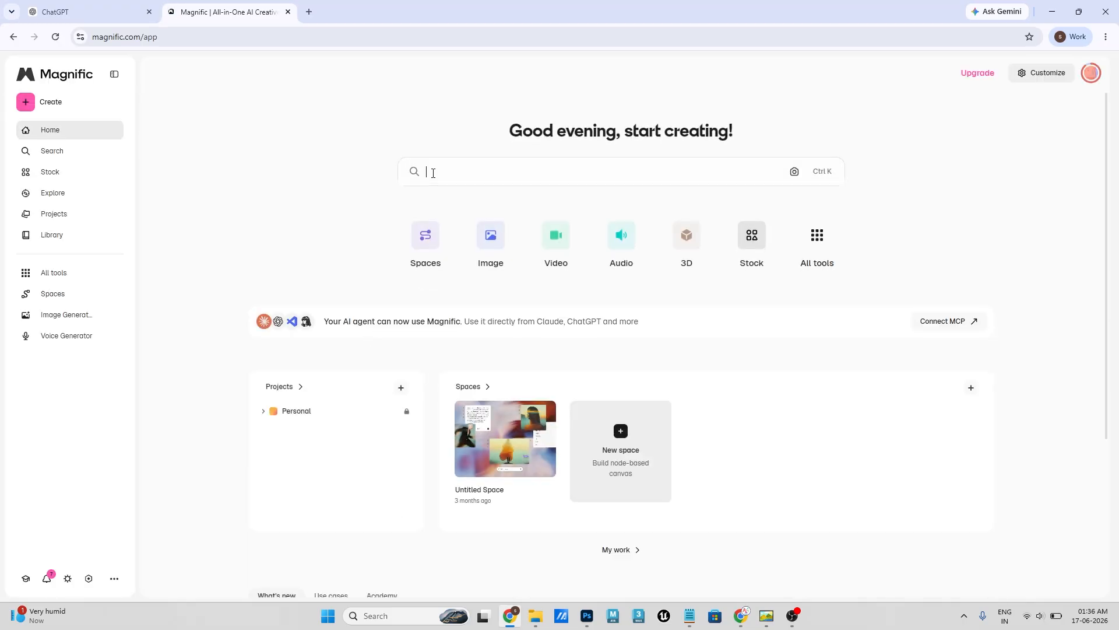
left_click(433, 173)
type("earth")
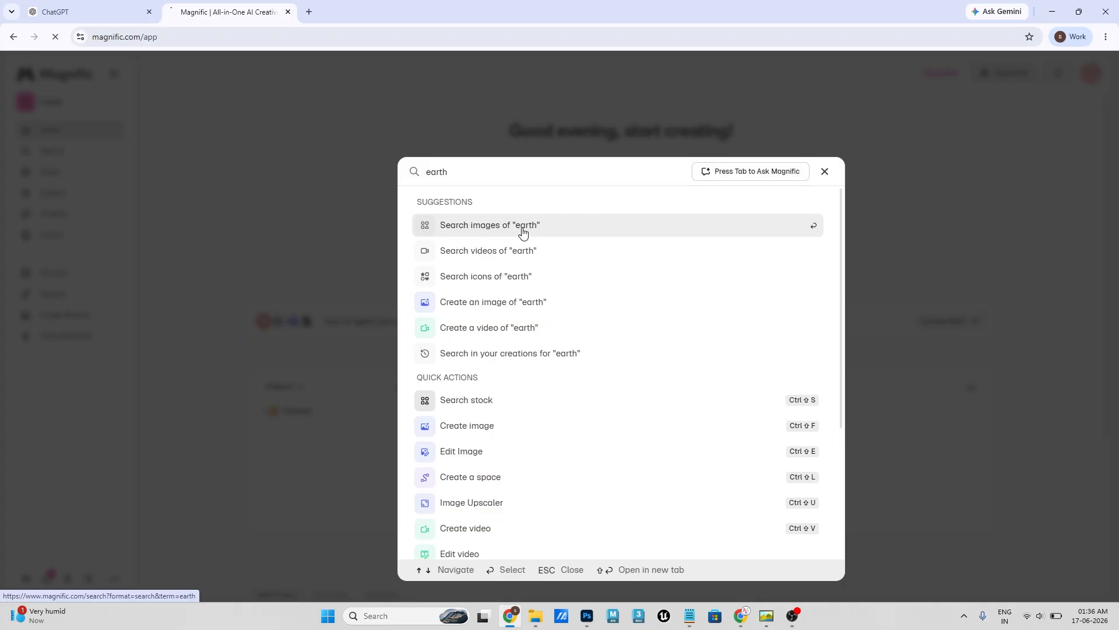
left_click(518, 230)
left_click(201, 145)
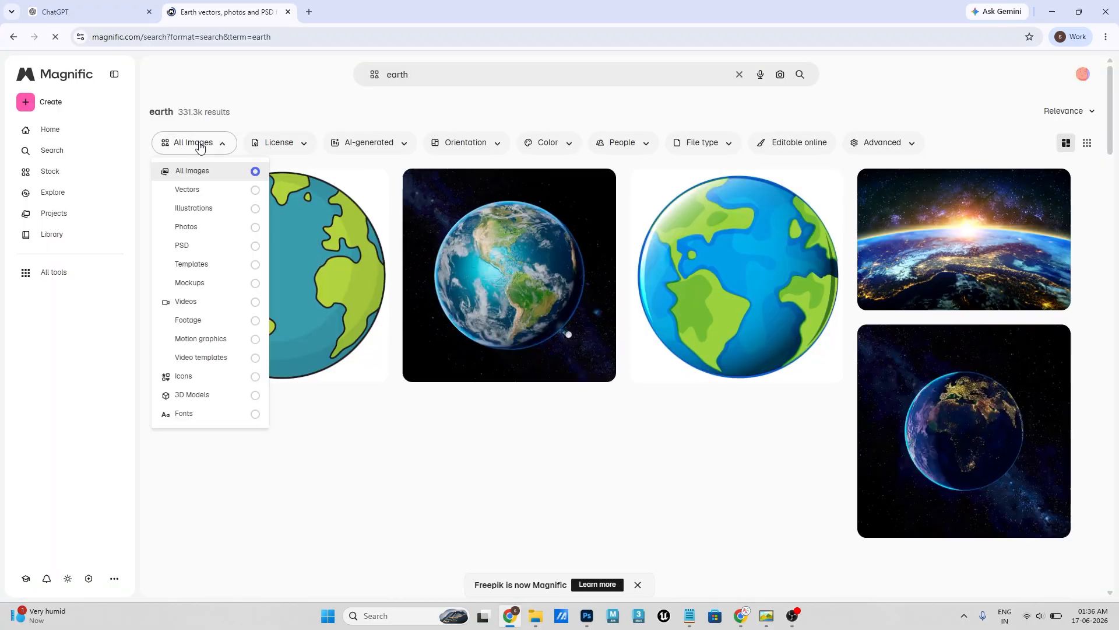
left_click(186, 376)
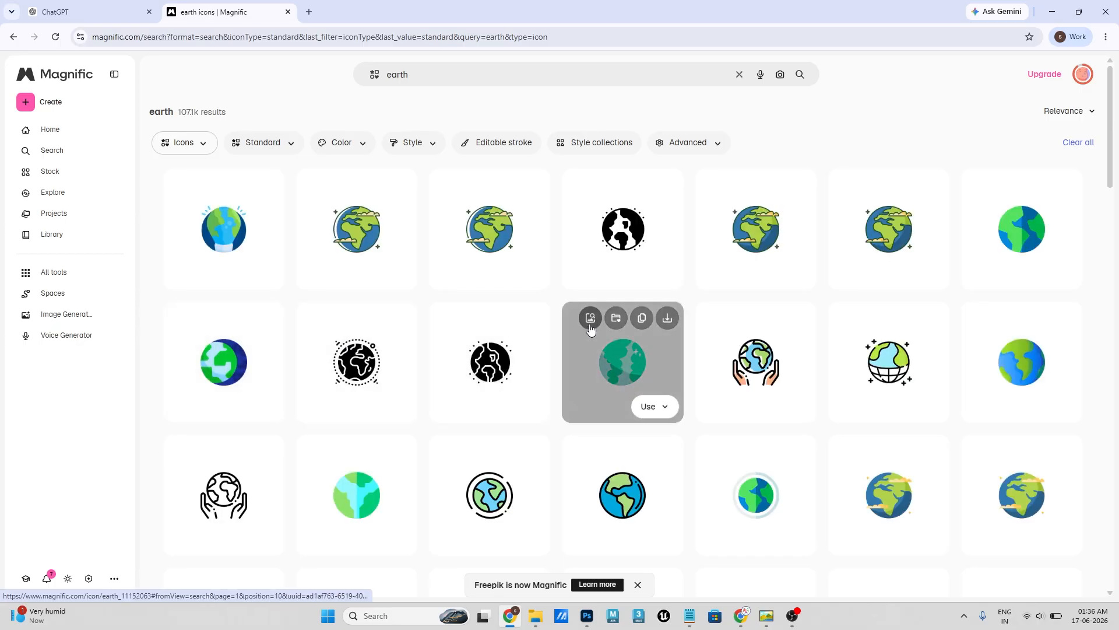
- Filter the earth icons to black and download the solid globe with a dashed outer ring as PNG
scroll(560, 432, "down", 2)
scroll(624, 426, "down", 5)
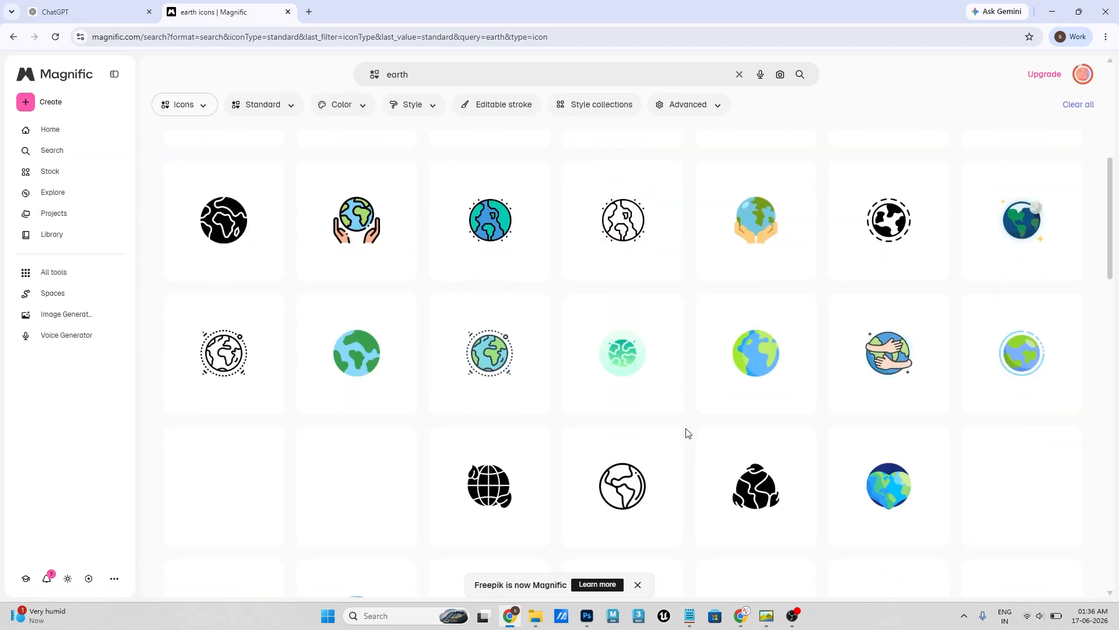
scroll(688, 433, "down", 9)
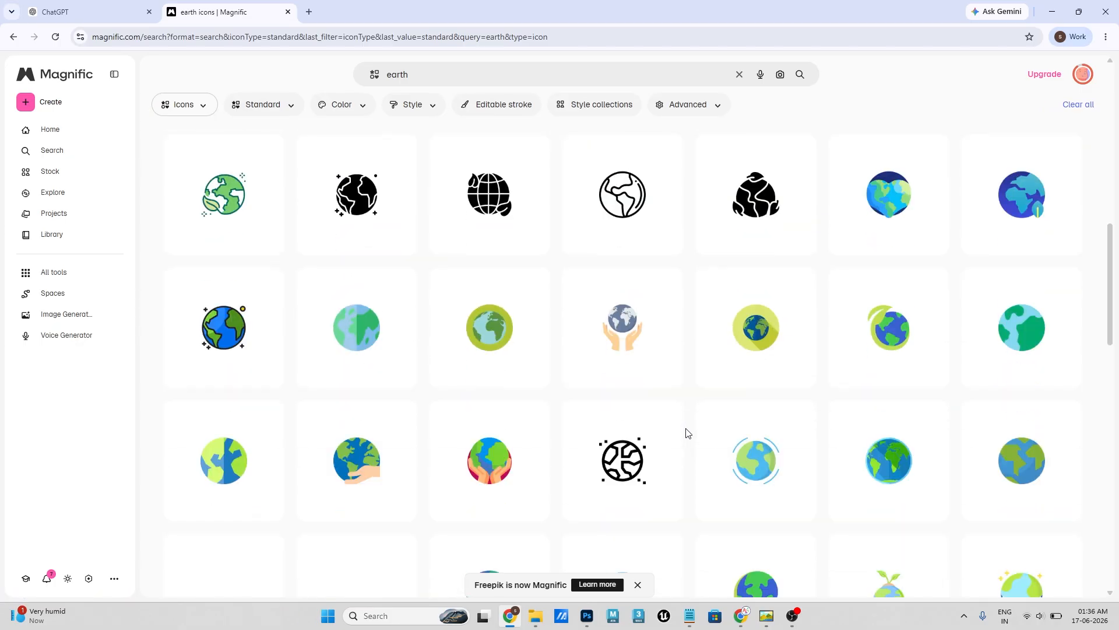
scroll(671, 408, "up", 15)
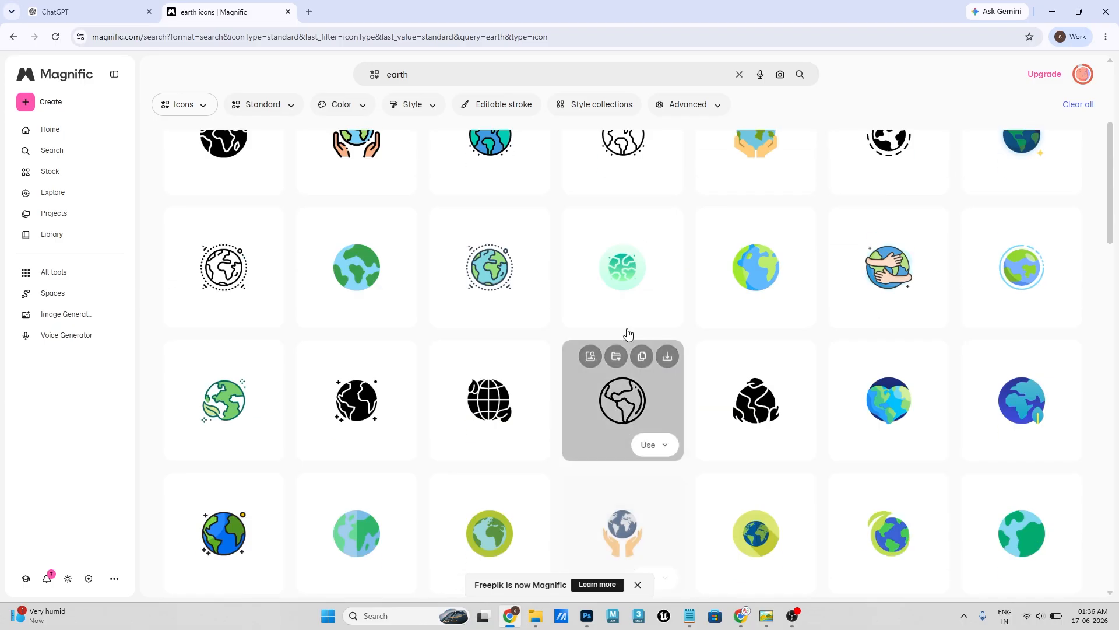
left_click(360, 146)
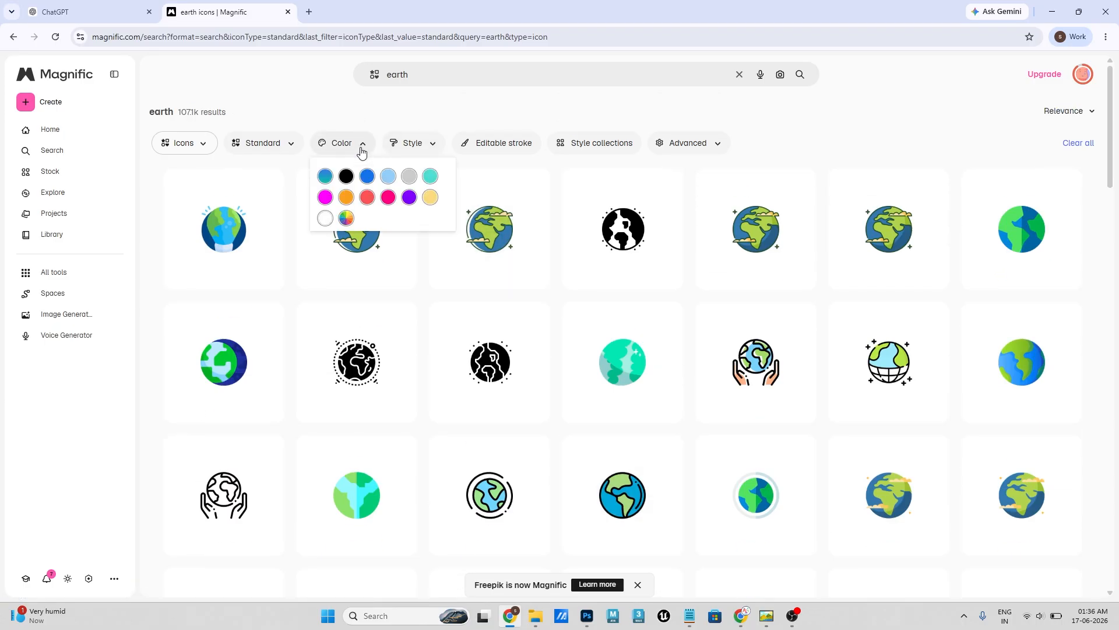
left_click(346, 176)
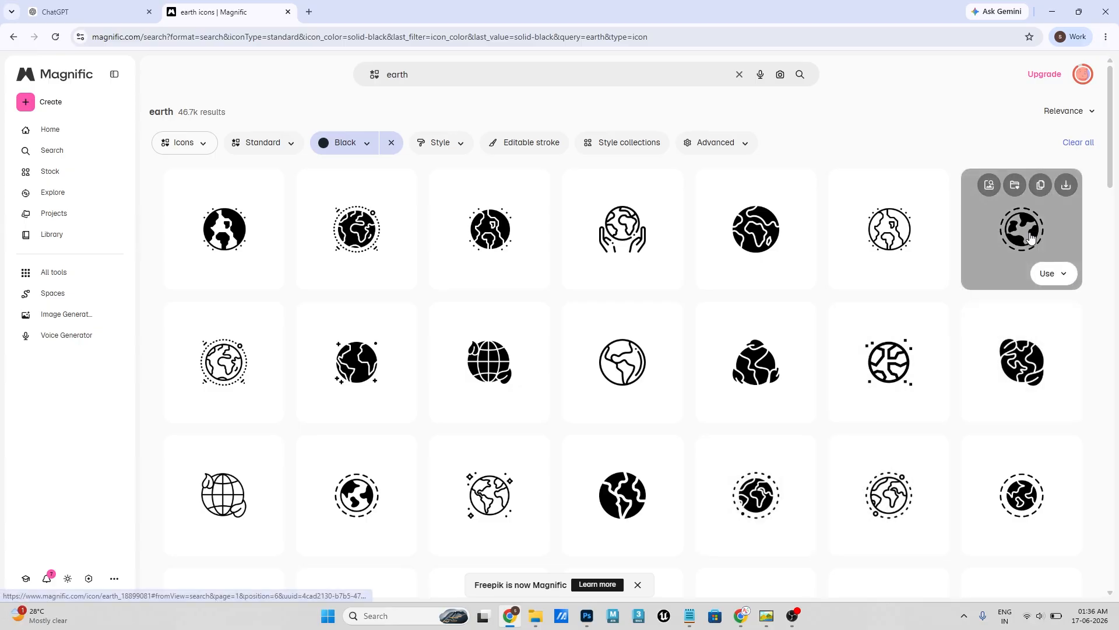
left_click(1066, 189)
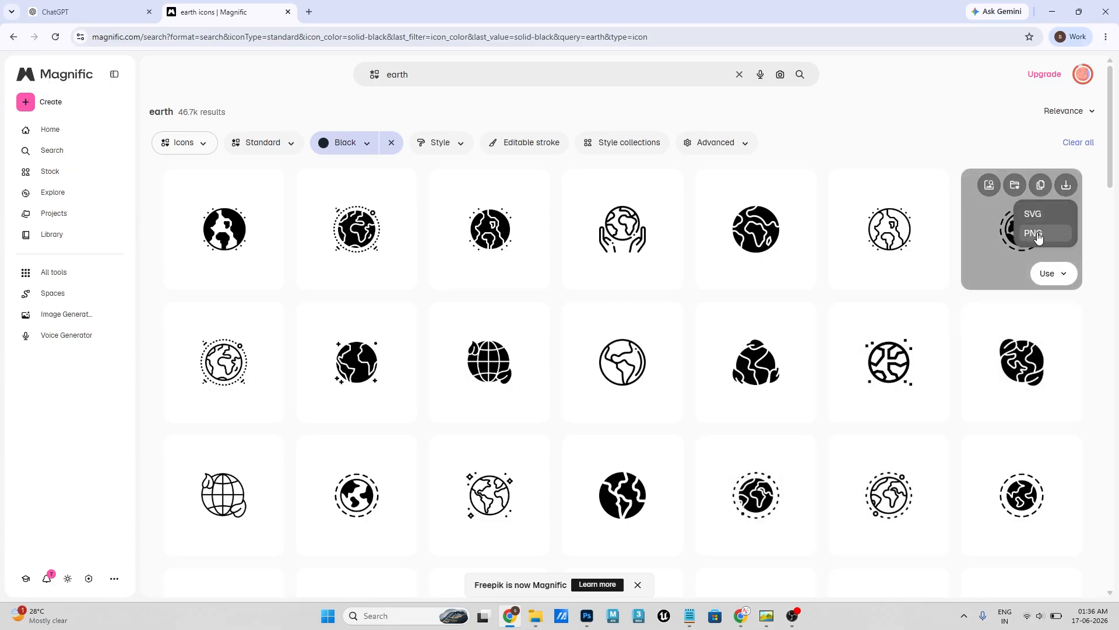
left_click(1039, 238)
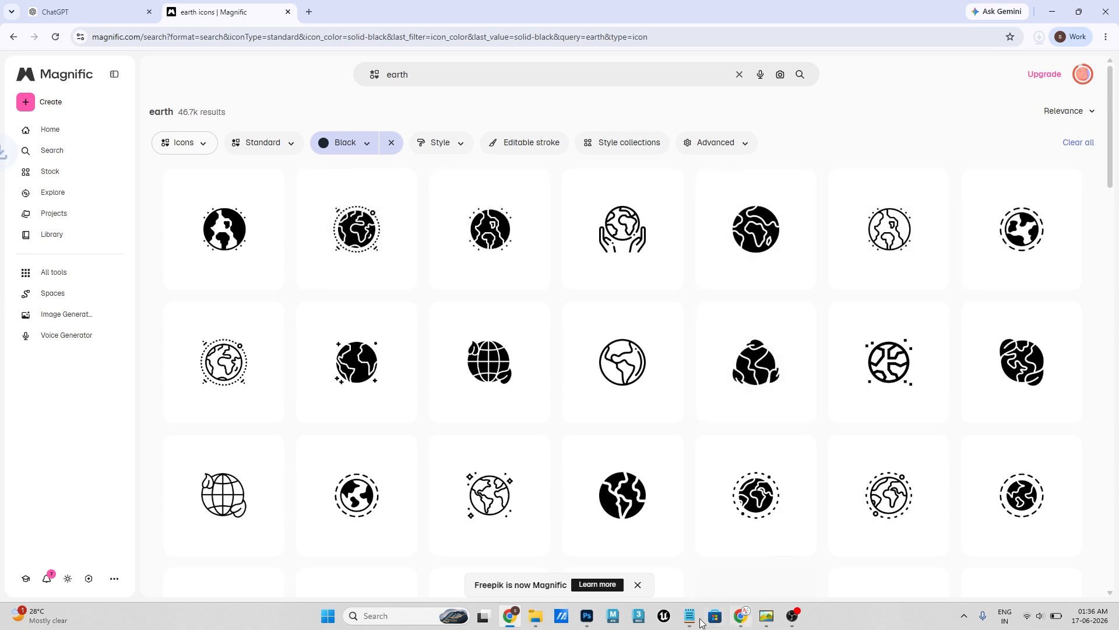
- Place the downloaded earth_18899081 image from the Downloads folder into the Photoshop flyer and commit the placement
mouse_move(589, 620)
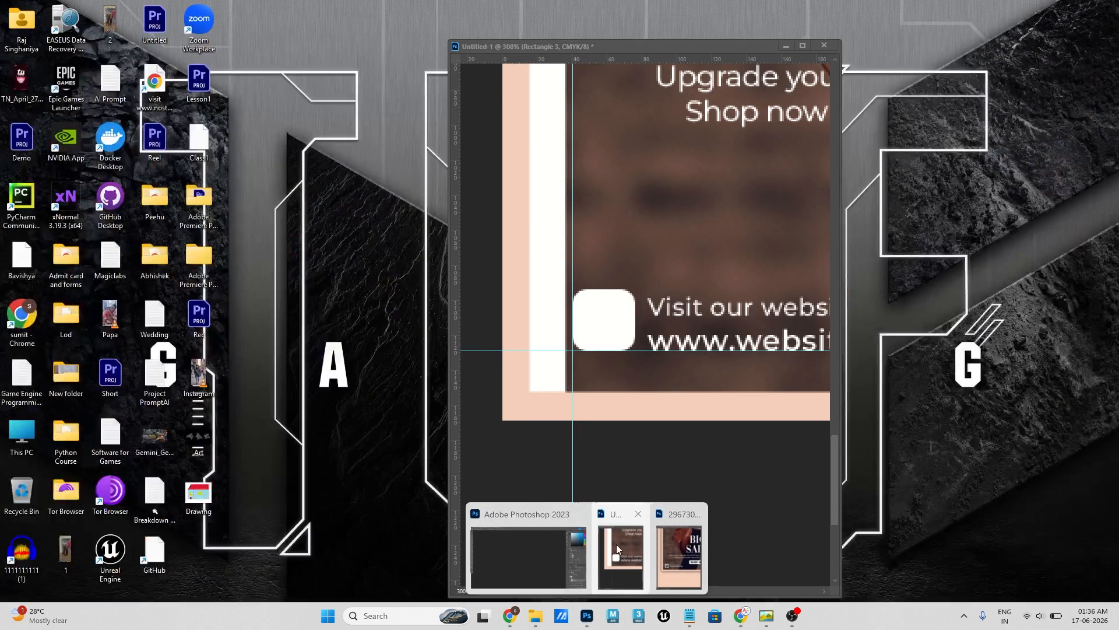
left_click(616, 544)
mouse_move(536, 615)
left_click(536, 562)
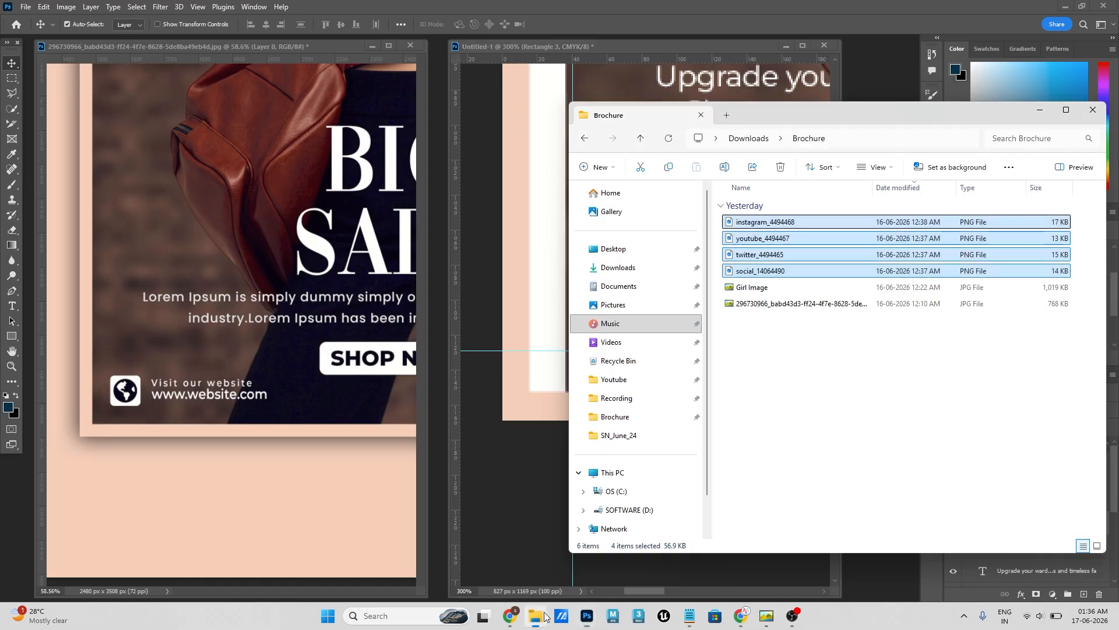
left_click(630, 268)
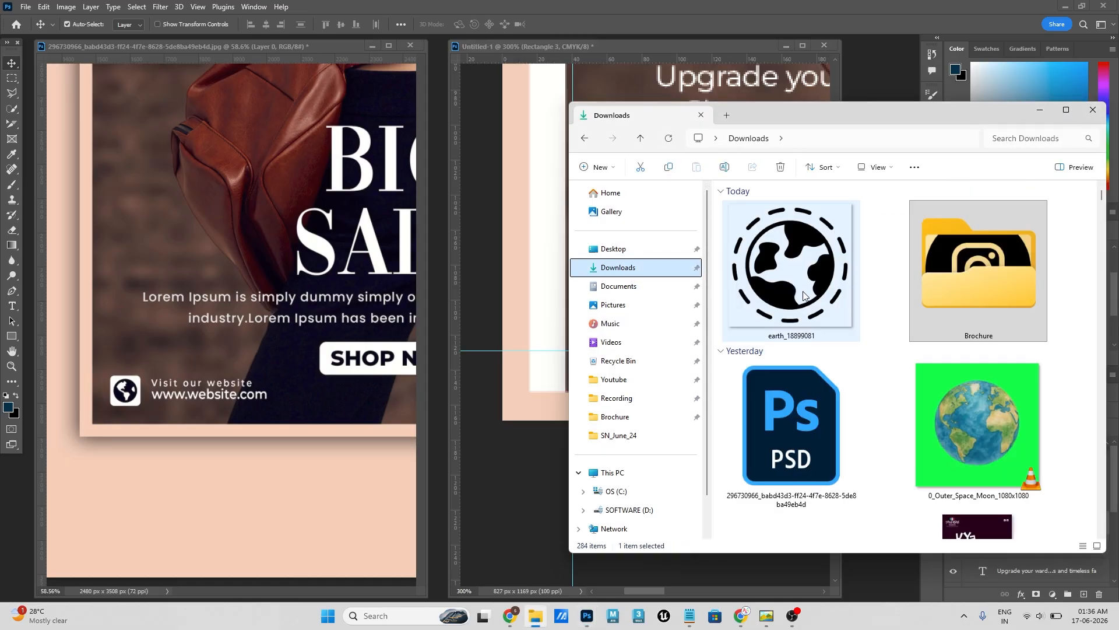
left_click_drag(794, 256, 527, 273)
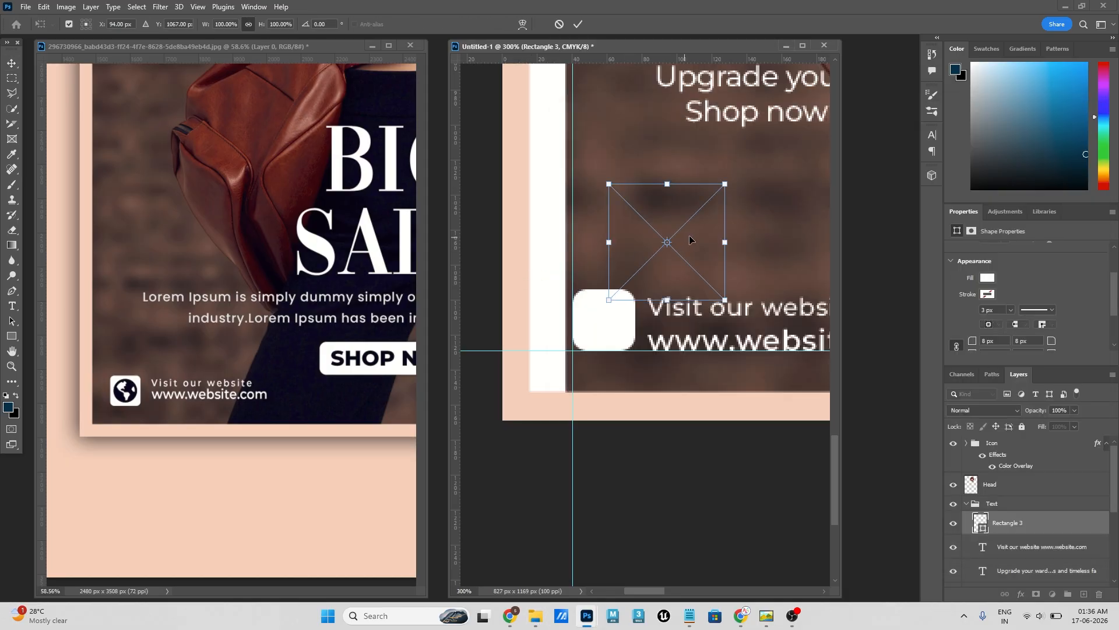
left_click(577, 26)
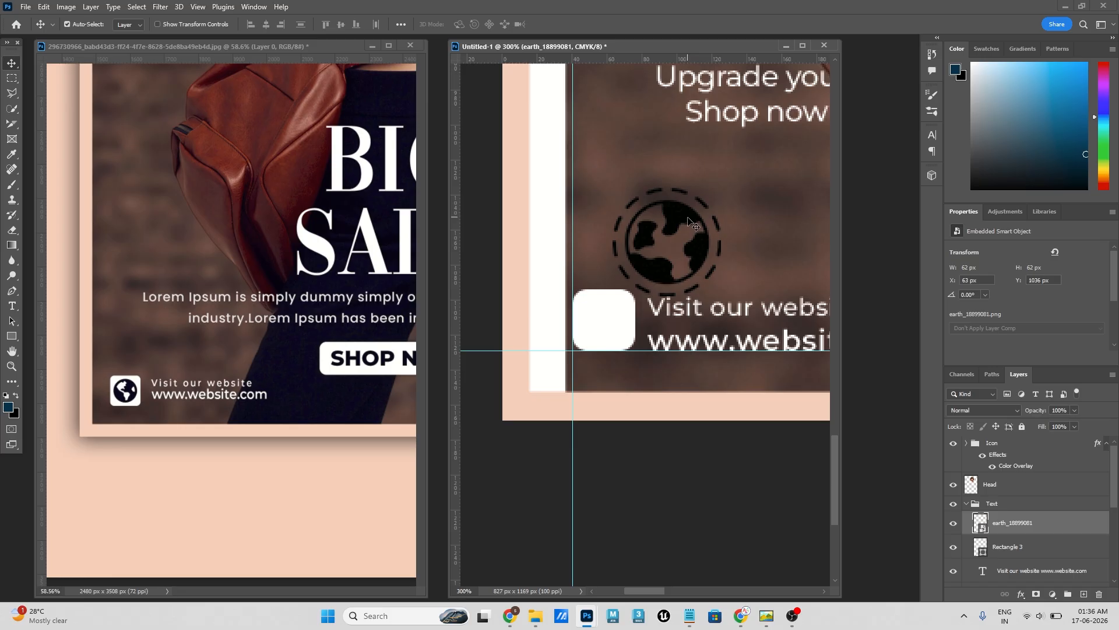
- Move the globe icon onto the white square and scale it to 42.5% so it fits inside
left_click_drag(690, 221, 632, 321)
key("ctrl+t")
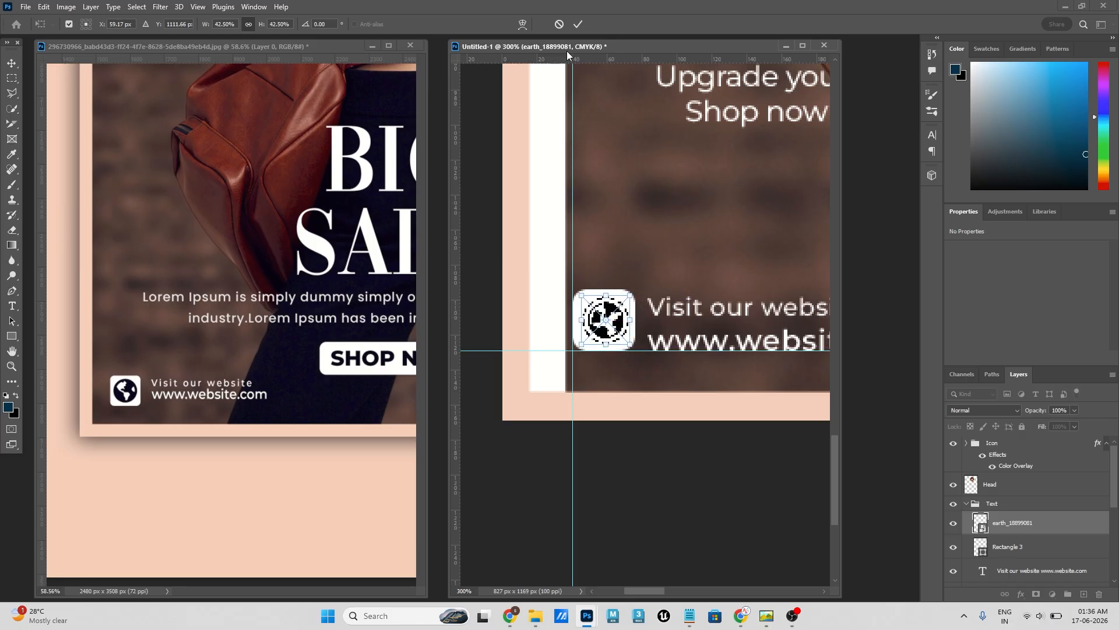
left_click(577, 24)
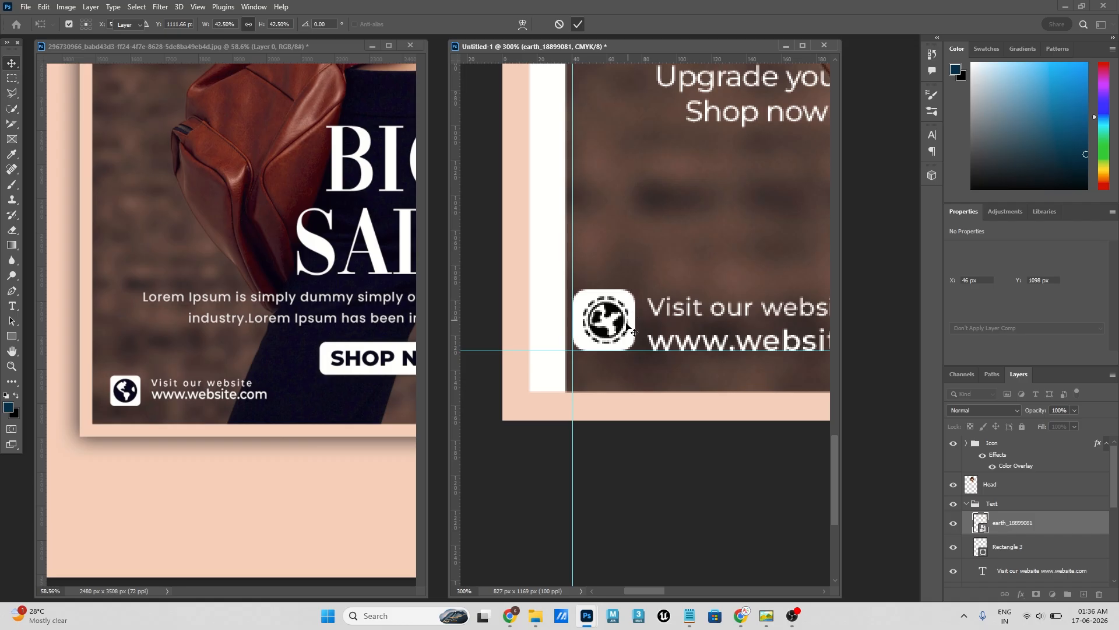
- Select the globe icon and the white square together and align their horizontal centers relative to the selection
left_click(1008, 551, "shift")
left_click(399, 24)
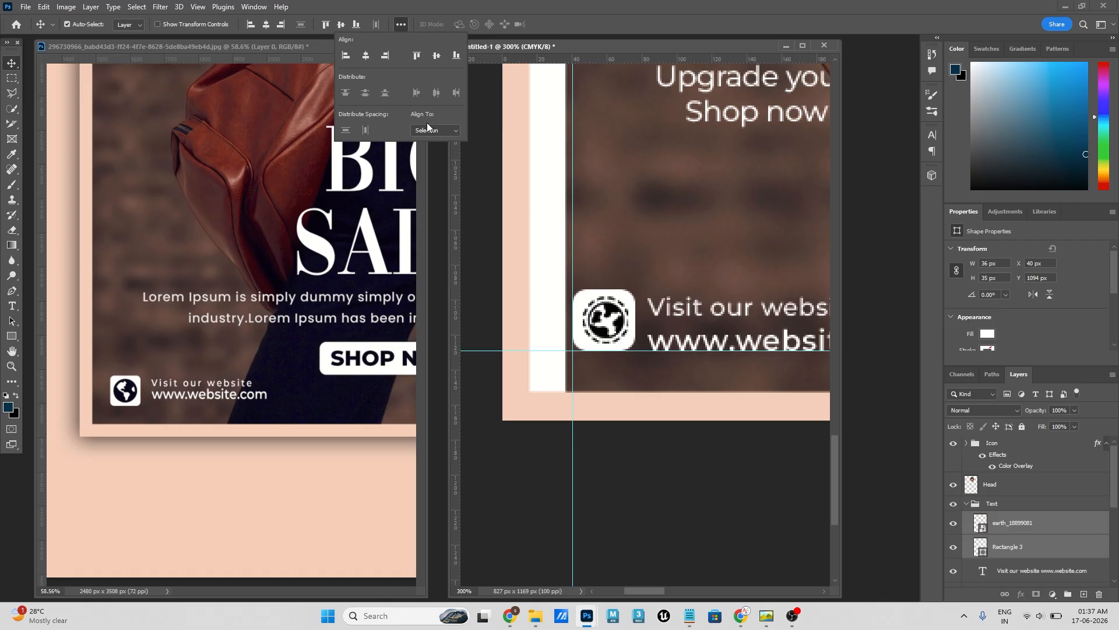
left_click(367, 57)
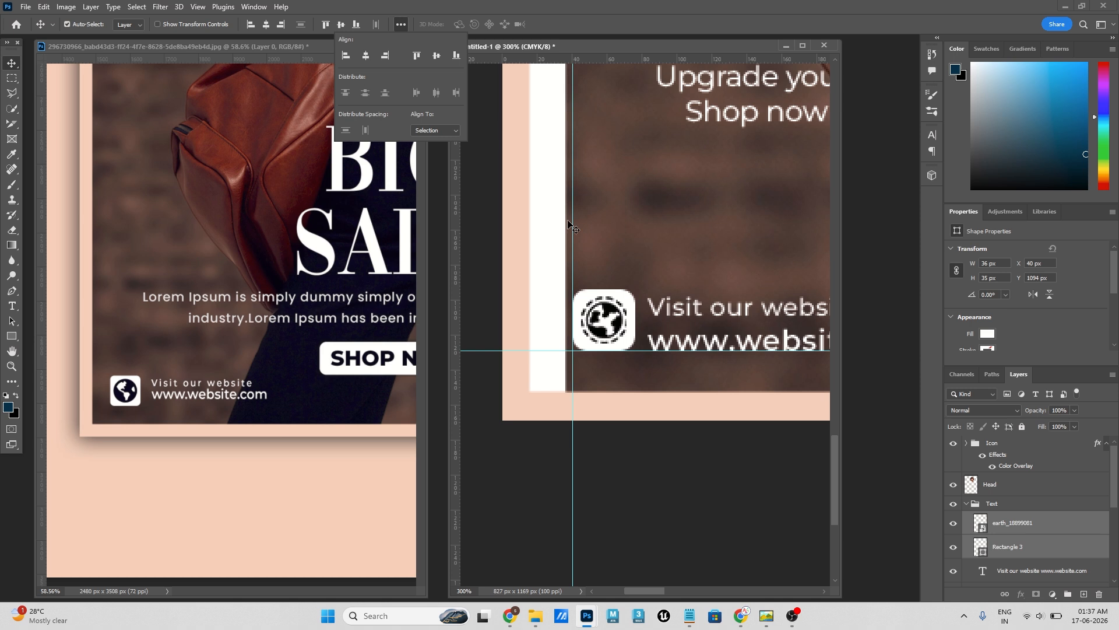
- Set the leading of the two-line website text to 10 pt and nudge the text into place beside the globe icon
left_click(700, 464)
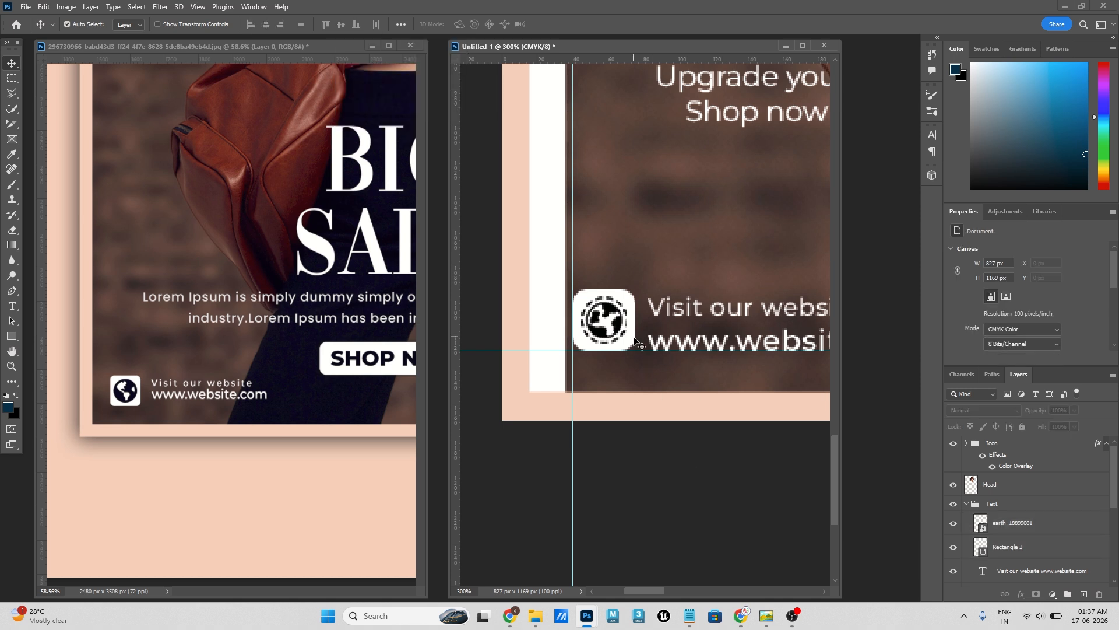
left_click(691, 352)
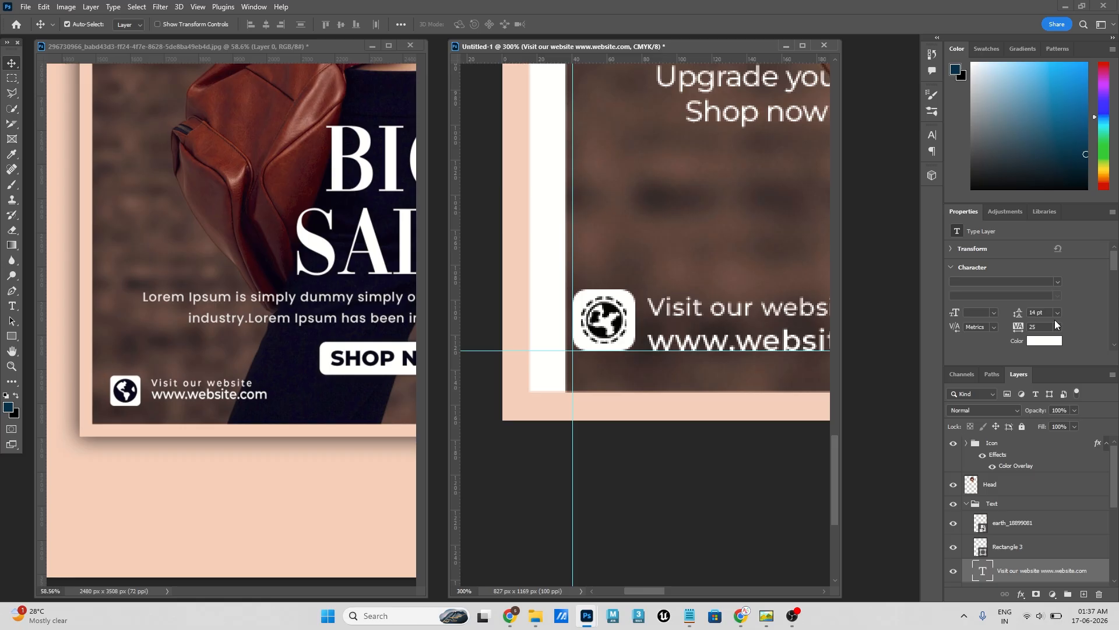
left_click(1057, 313)
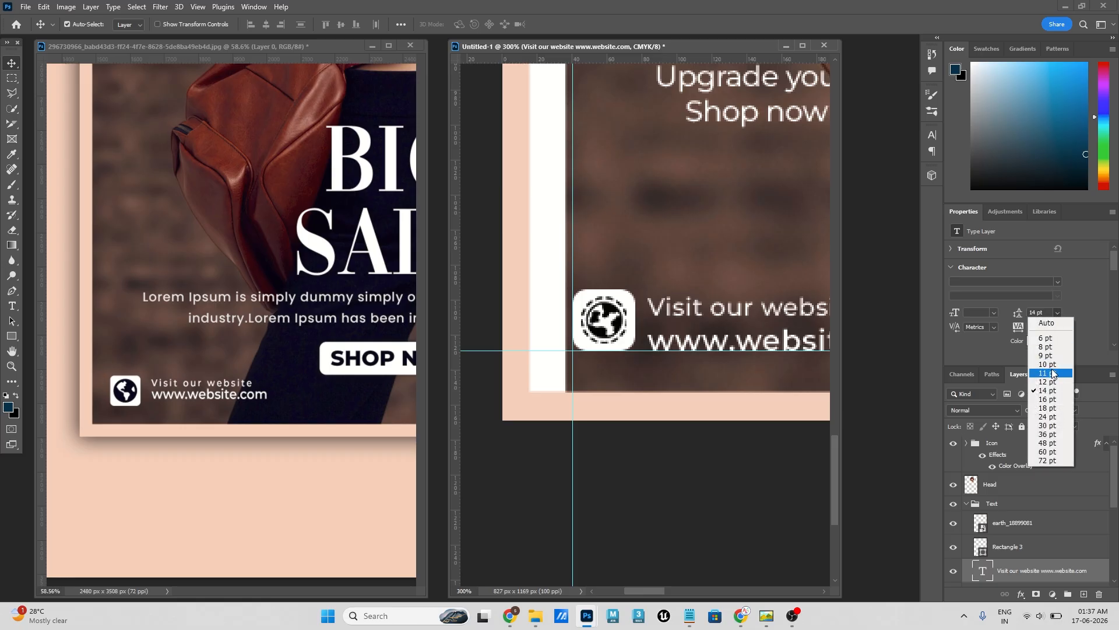
left_click(1049, 365)
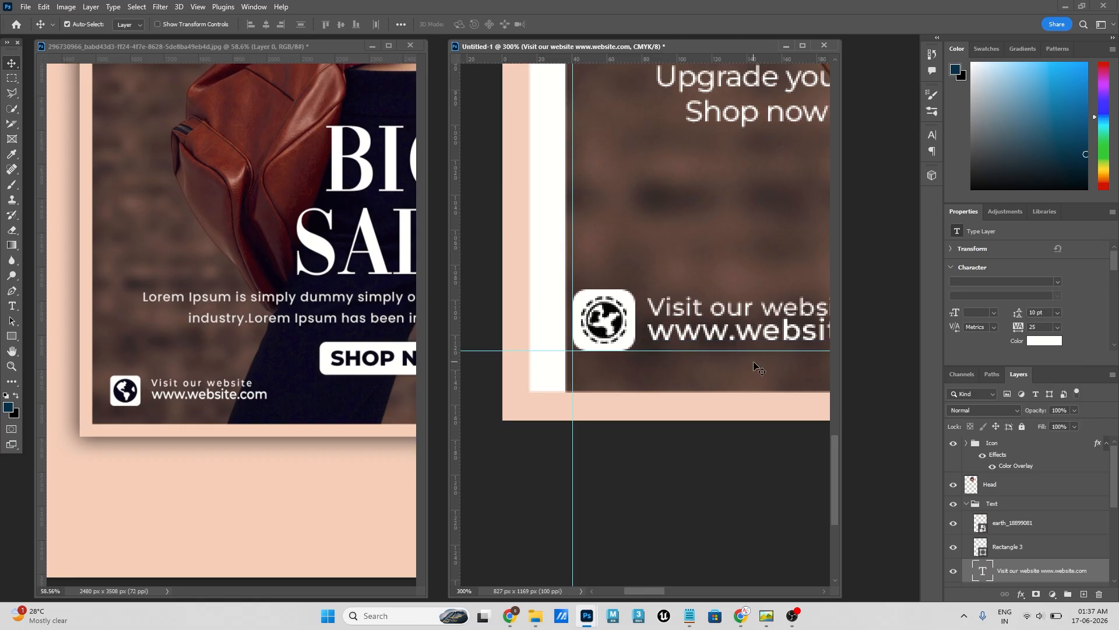
left_click_drag(690, 334, 690, 334)
key("ctrl+0")
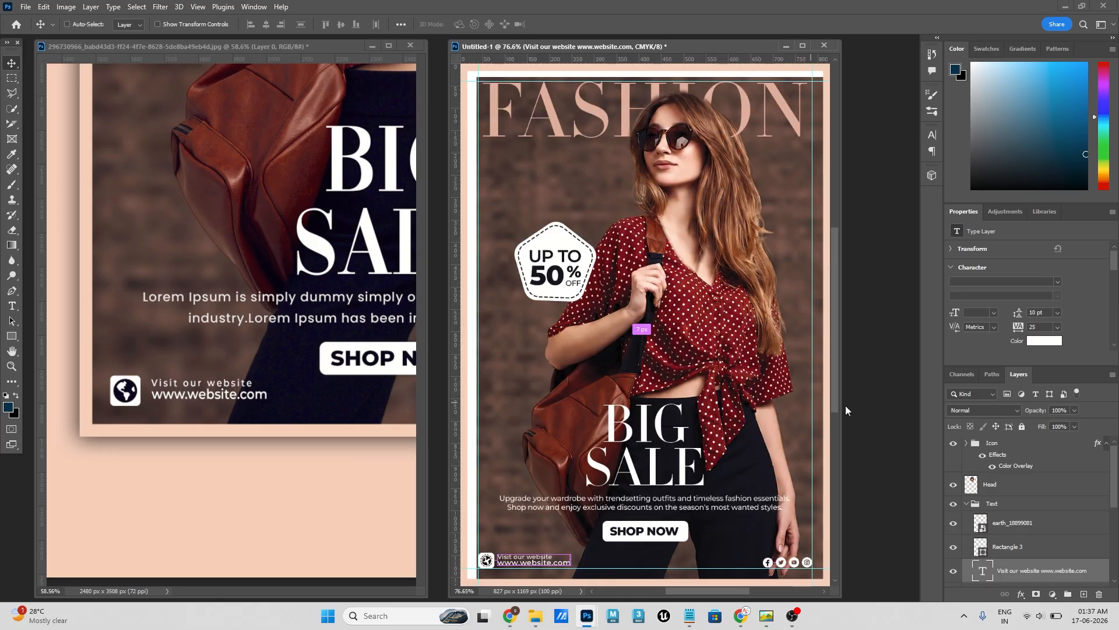
- Move the reference image's layer to X 73 px, Y 0 px so the whole poster shows in its window
left_click(246, 247)
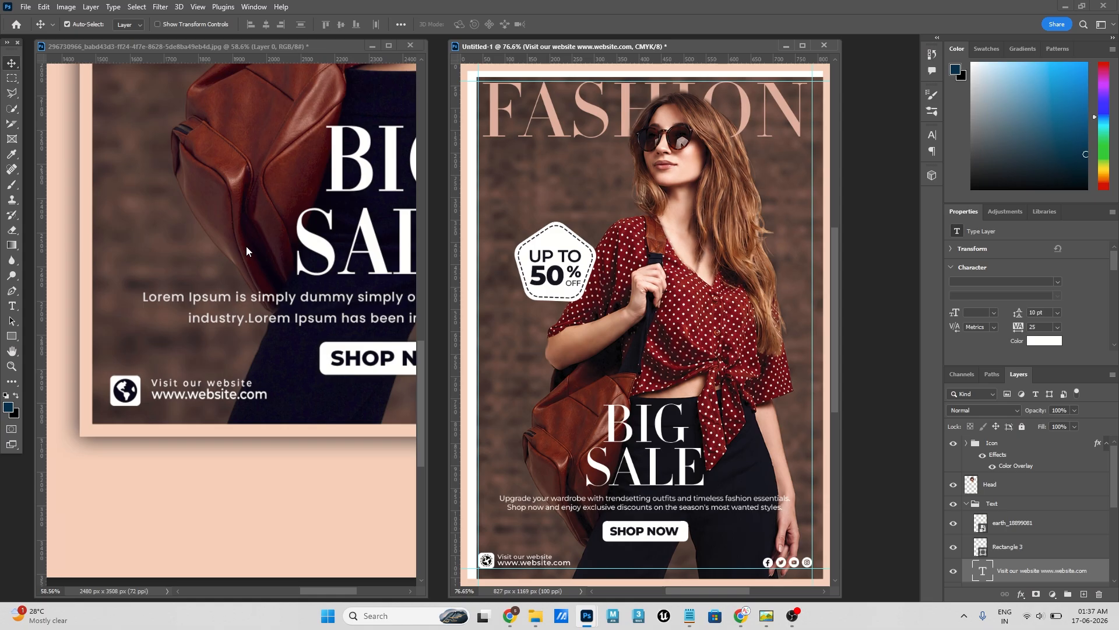
key("ctrl+0")
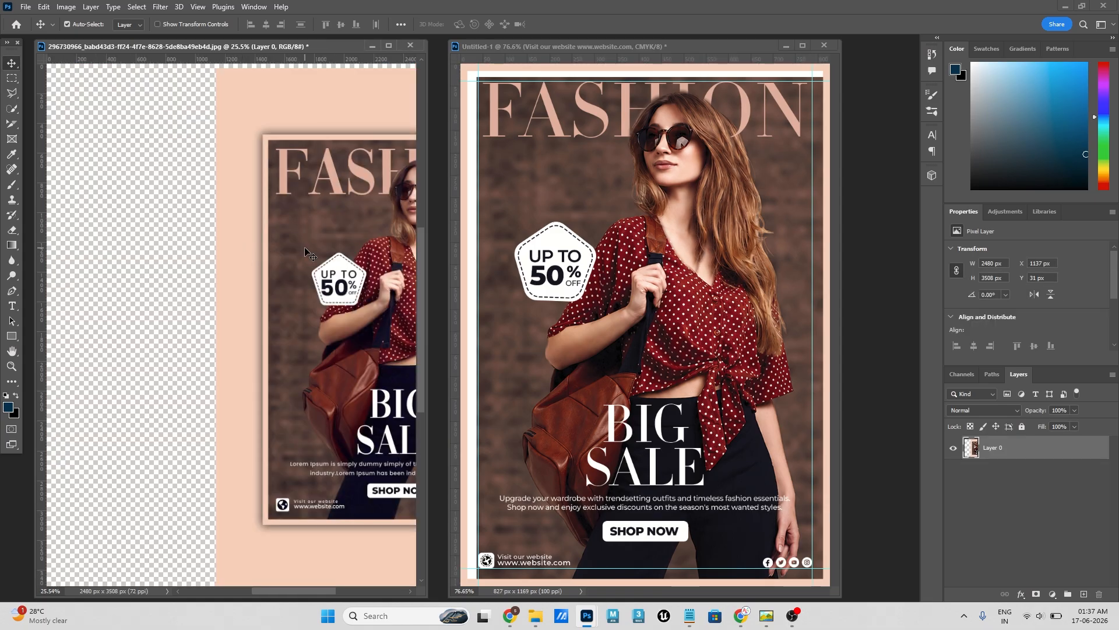
left_click_drag(305, 252, 146, 248)
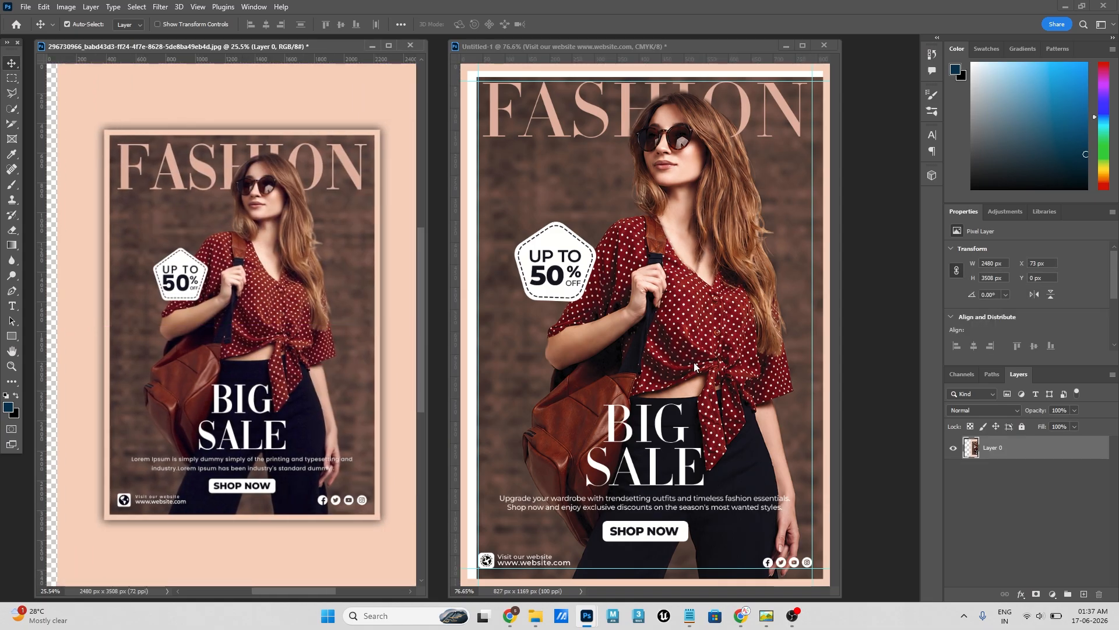
- Align the Girl Image layer to the canvas's horizontal and vertical centers in the flyer, and lock the layer
left_click(798, 236)
left_click(507, 199)
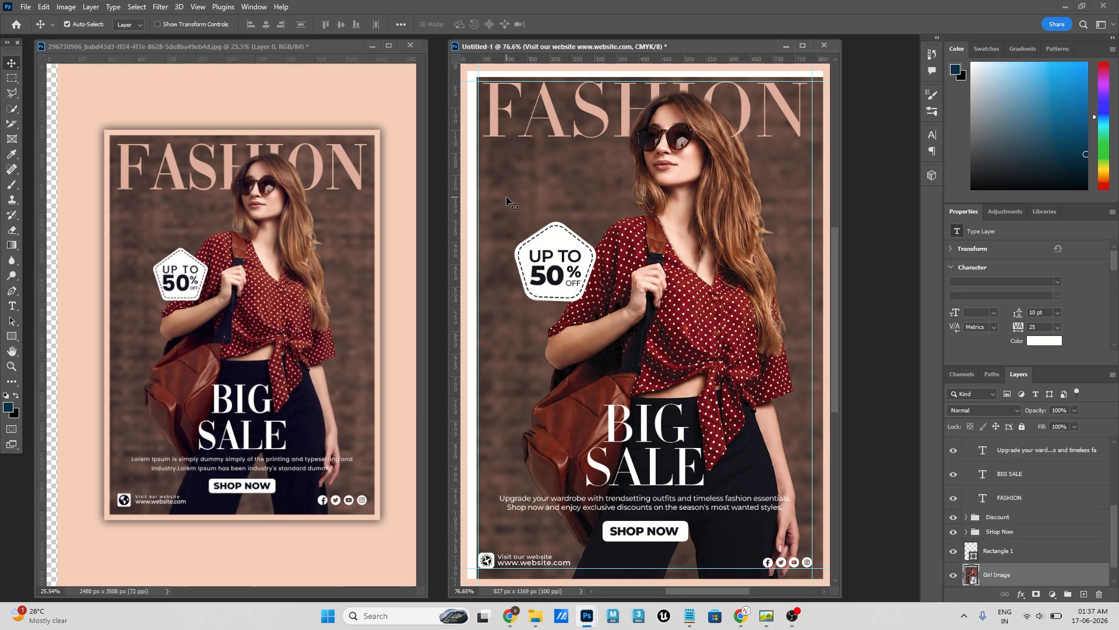
left_click(399, 25)
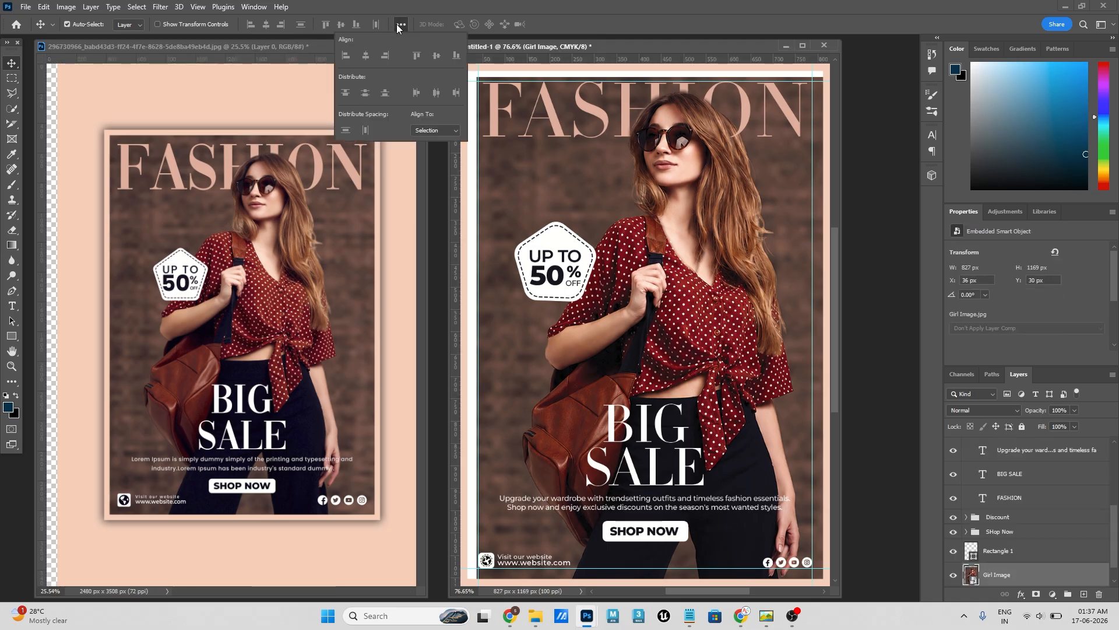
left_click(424, 132)
left_click(431, 149)
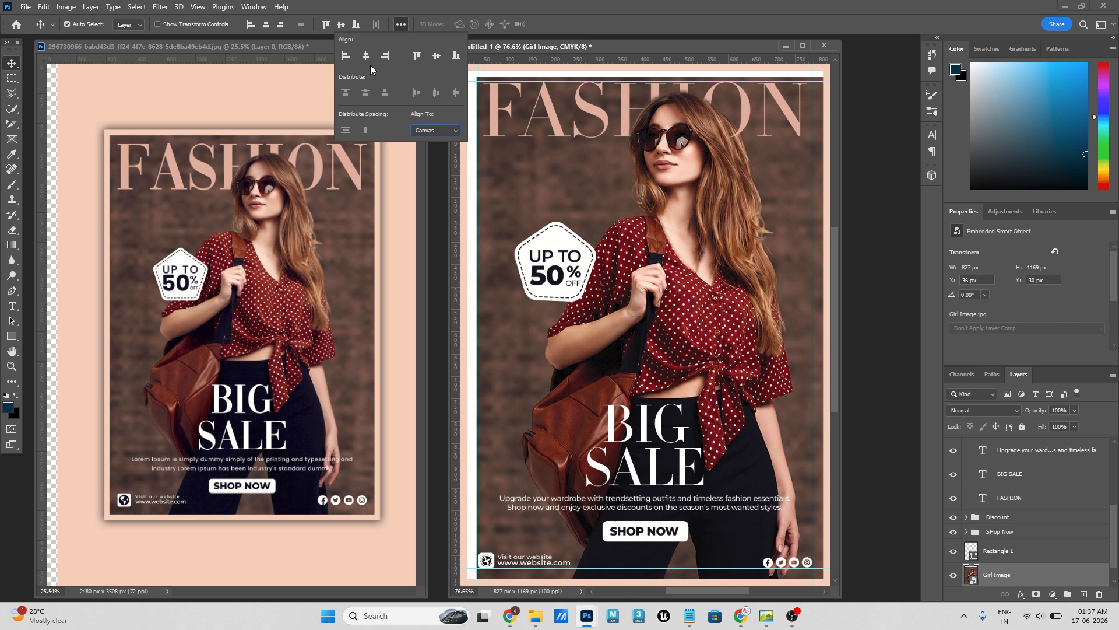
left_click(365, 56)
left_click(436, 55)
left_click(886, 256)
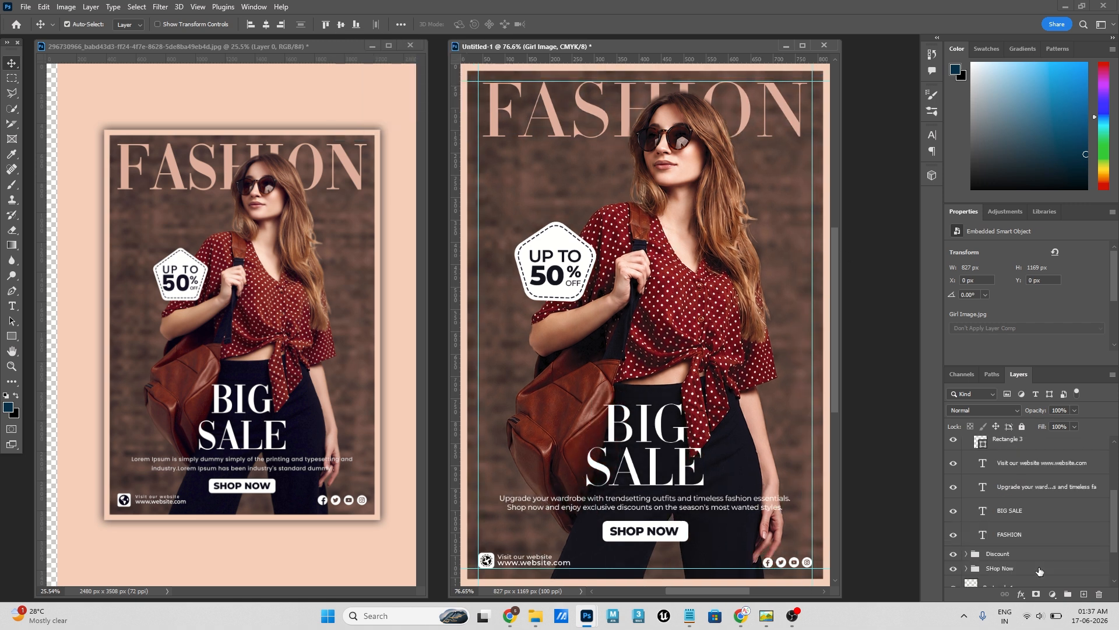
scroll(1017, 531, "down", 1)
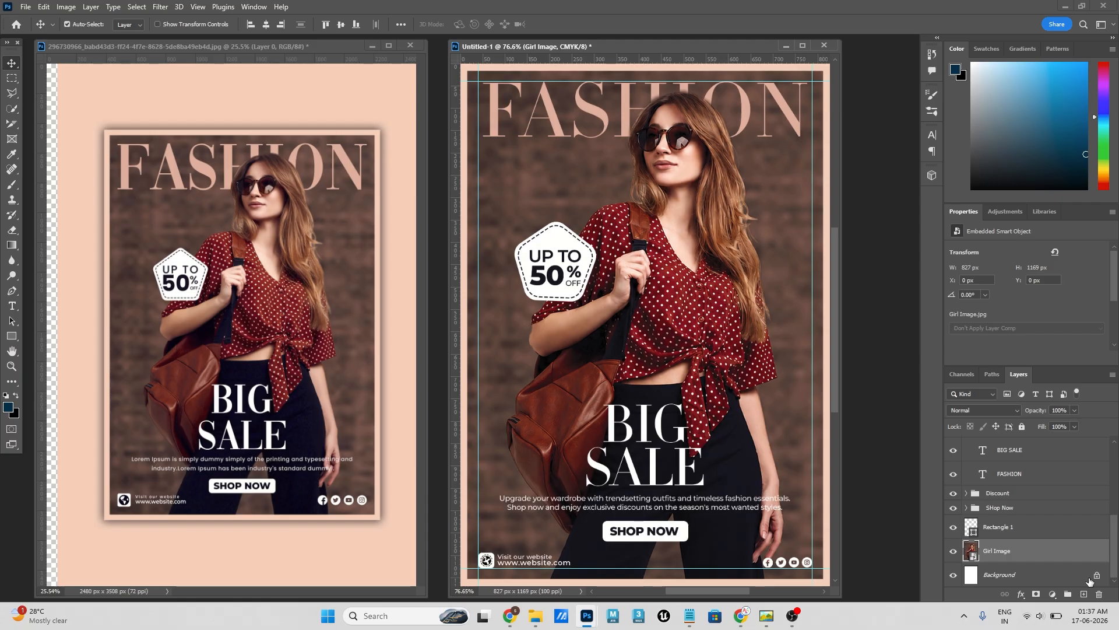
left_click(1021, 428)
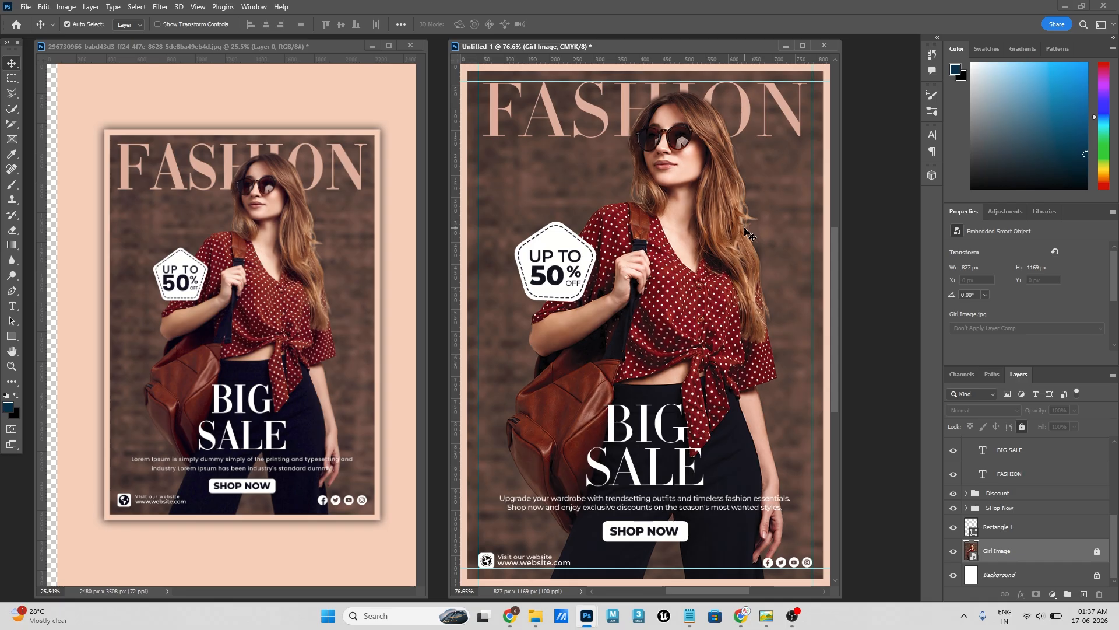
left_click(73, 252)
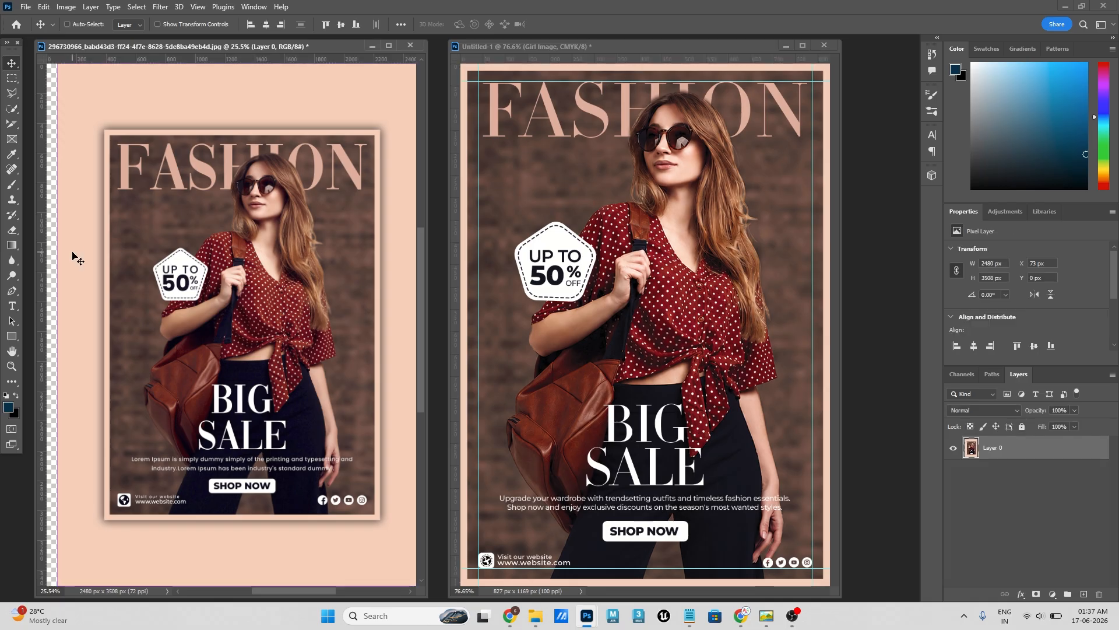
key("ctrl+plus")
key("ctrl+0")
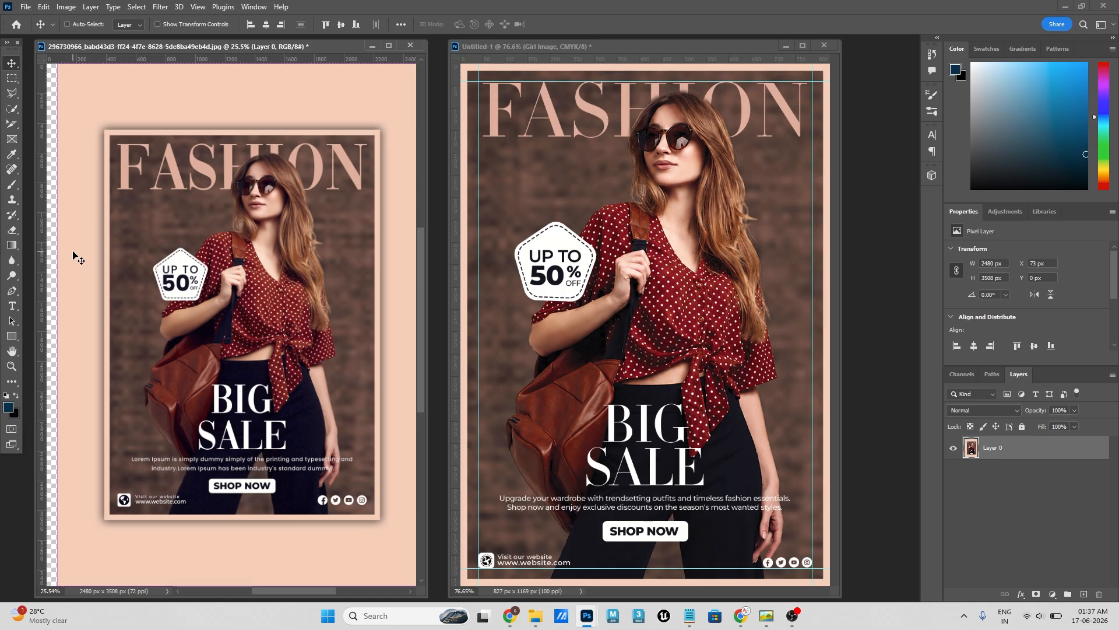